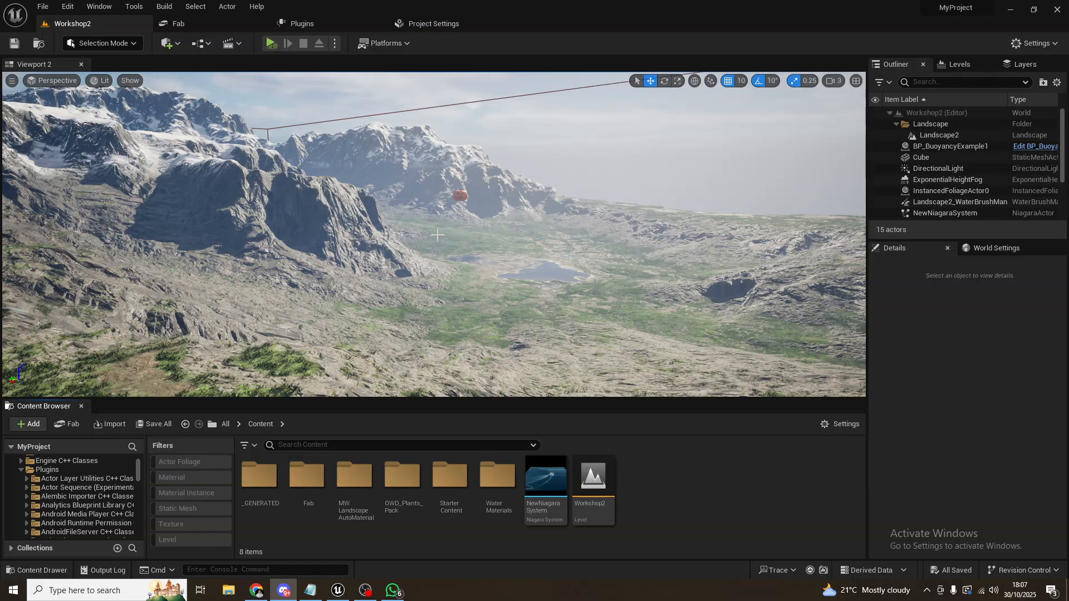
Step: Examine the landscape's mountains, grassland and shallow lakes from several viewpoints
right_drag(436, 244, 626, 258)
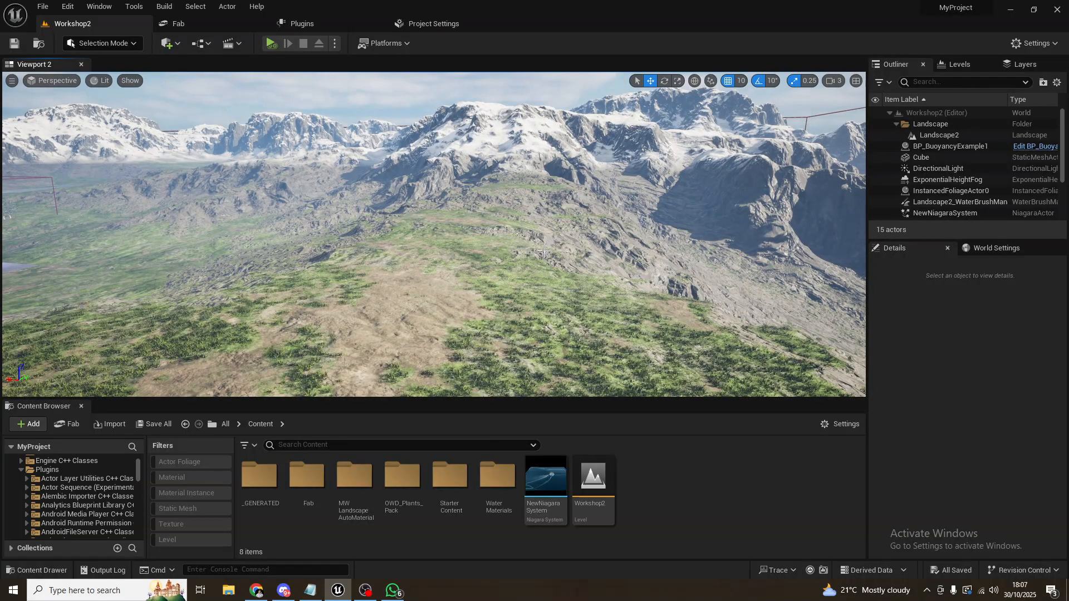
right_drag(627, 257, 36, 238)
key(e)
right_drag(503, 236, 413, 283)
key(w)
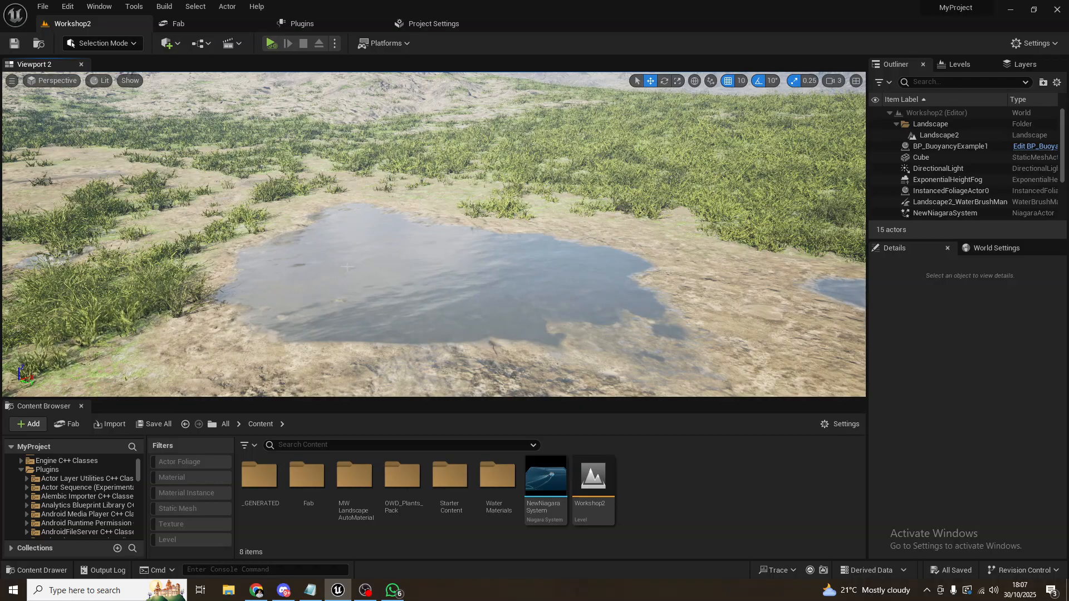
right_drag(449, 271, 455, 274)
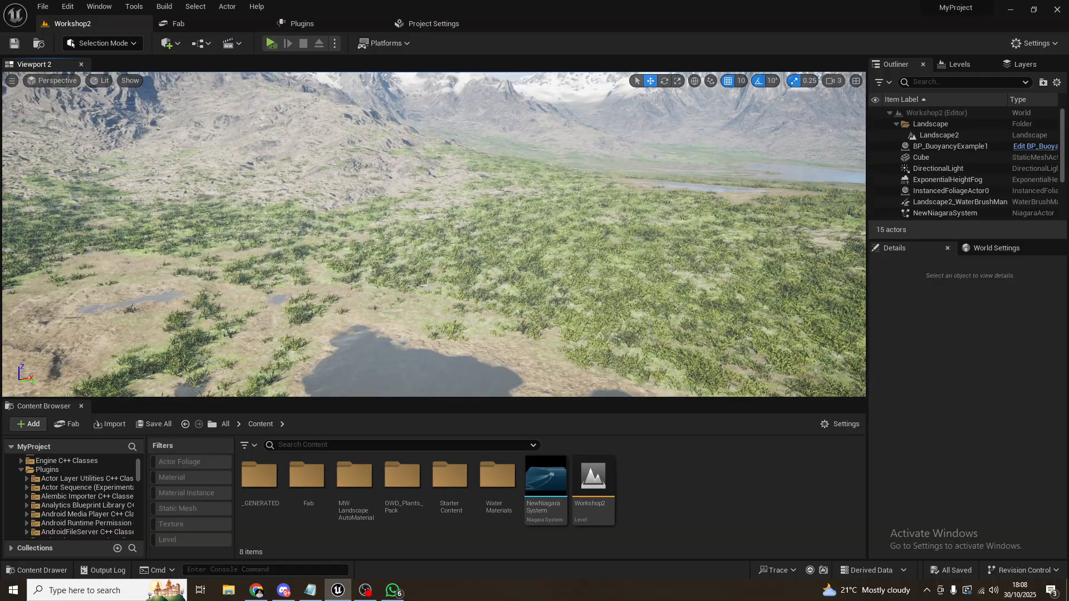
mouse_move(448, 268)
right_down()
mouse_move(474, 257)
mouse_move(434, 270)
right_up()
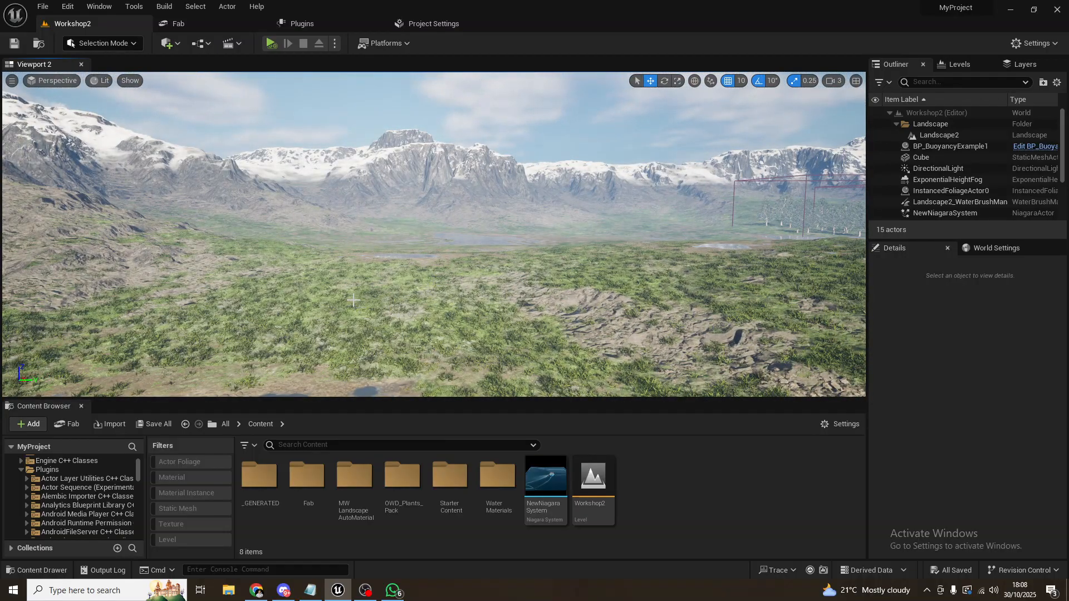
right_drag(434, 270, 417, 304)
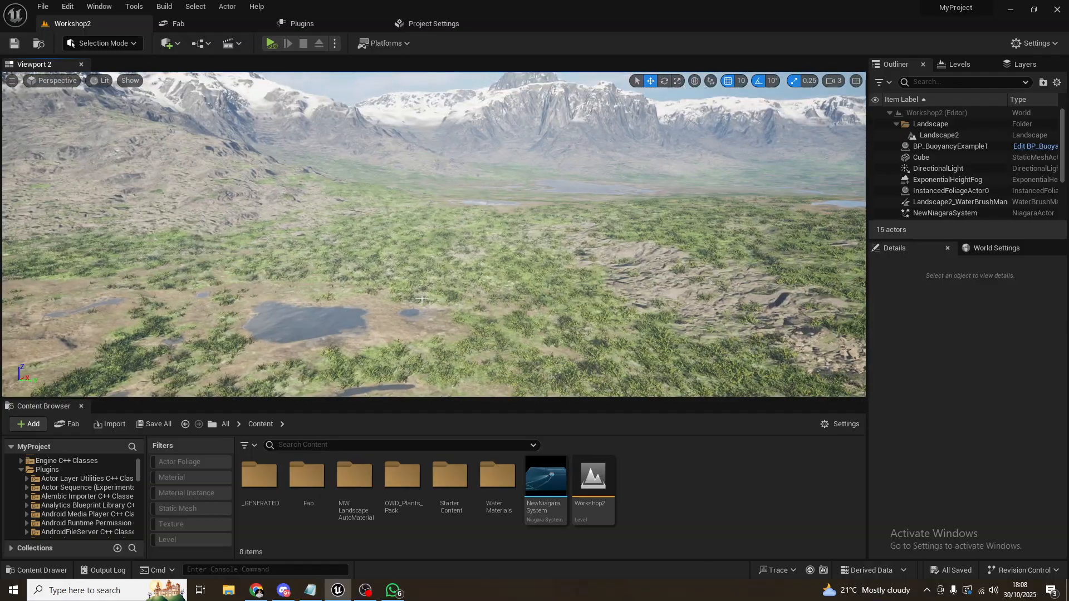
mouse_move(406, 254)
right_down()
mouse_move(426, 257)
mouse_move(368, 260)
mouse_move(369, 245)
mouse_move(371, 273)
mouse_move(405, 247)
right_up()
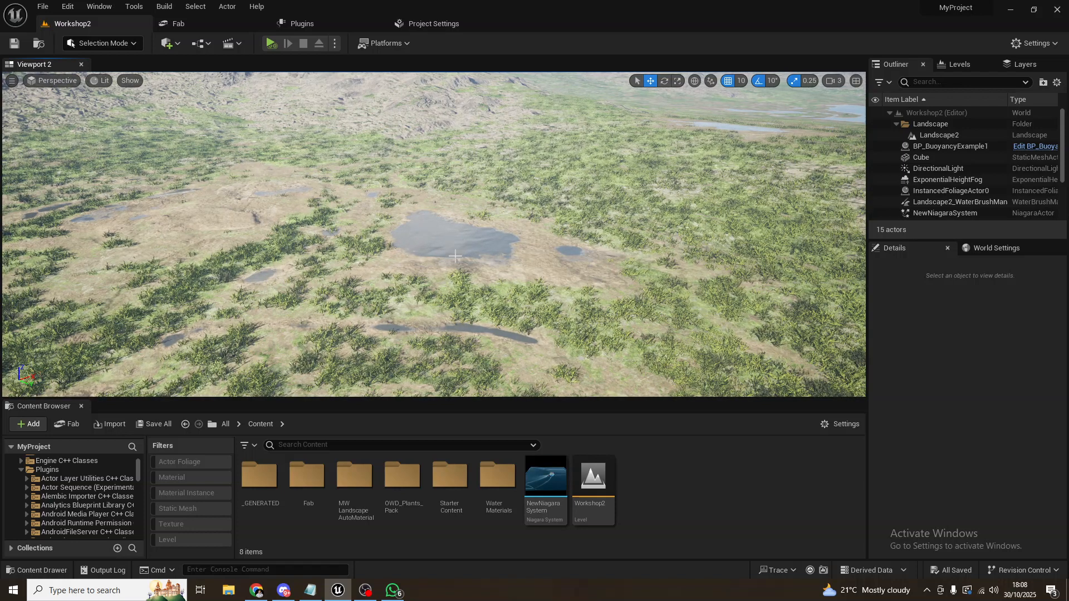
right_drag(418, 252, 426, 244)
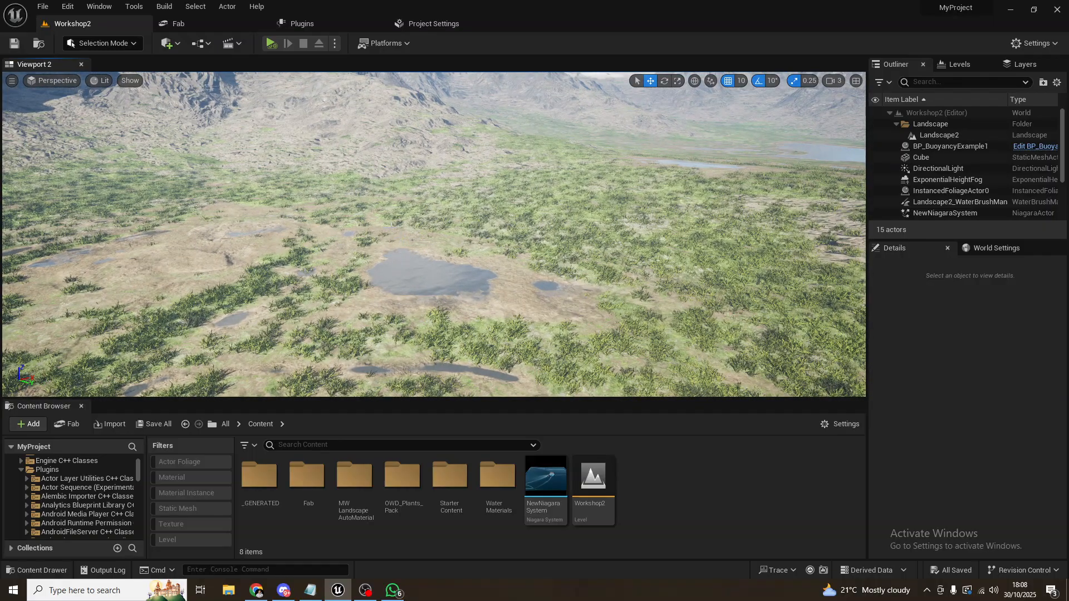
right_drag(425, 244, 603, 233)
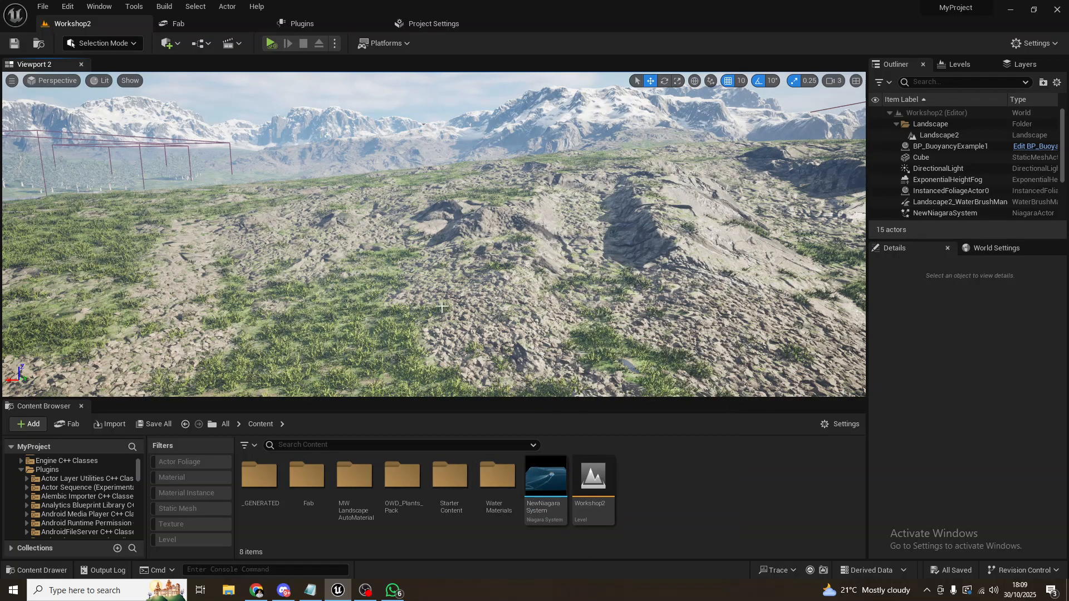
mouse_move(441, 308)
right_down()
mouse_move(618, 324)
mouse_move(585, 287)
mouse_move(441, 297)
right_up()
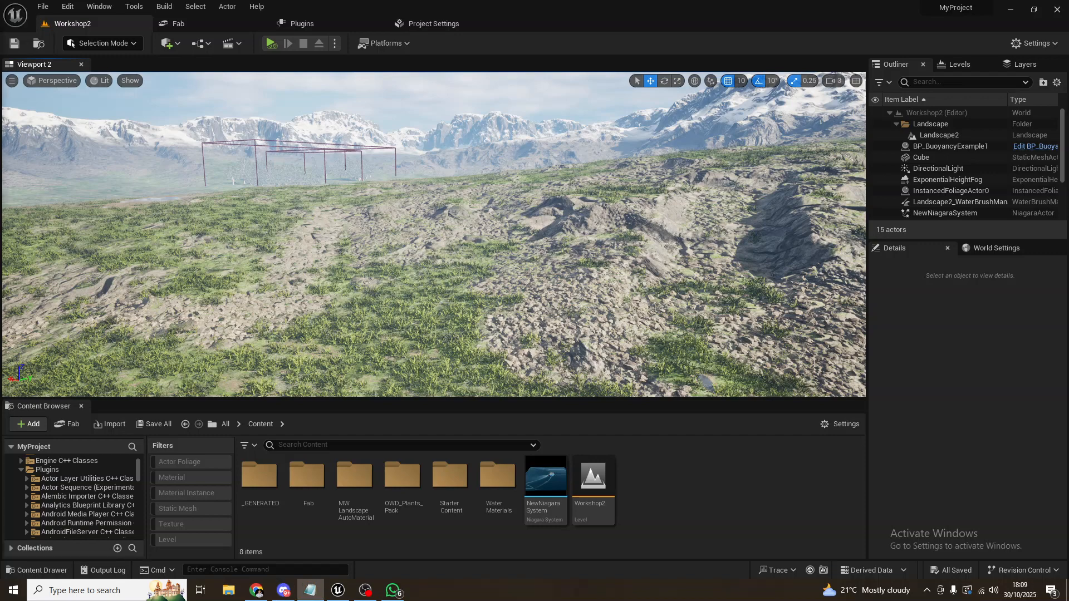
mouse_move(455, 225)
right_down()
mouse_move(402, 227)
mouse_move(439, 225)
right_up()
Step: Search the whole Fab marketplace for "water", limit the results to free products and browse them
click(216, 22)
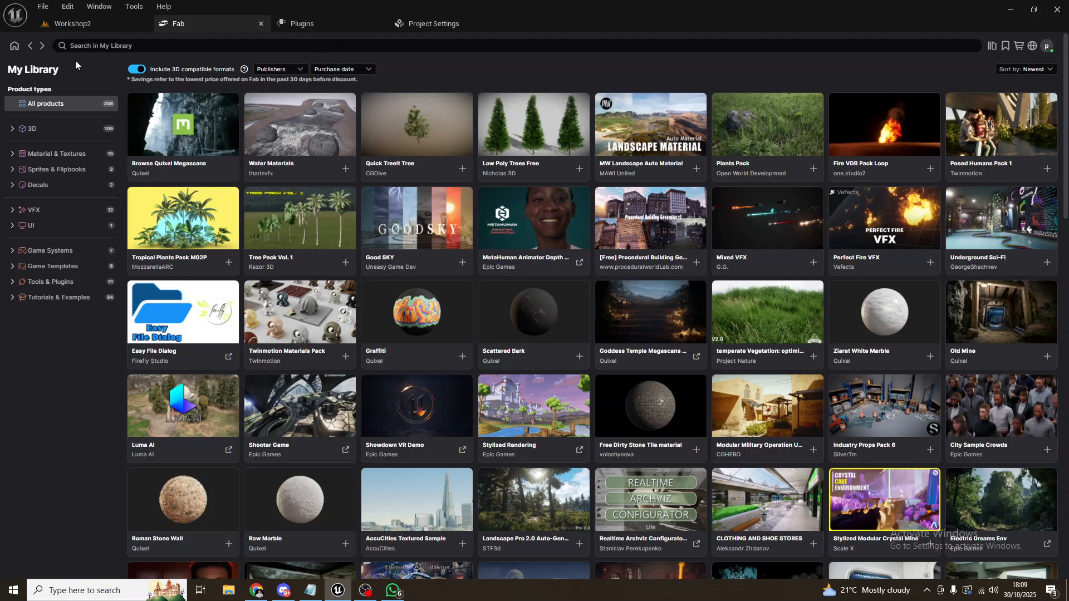
click(14, 46)
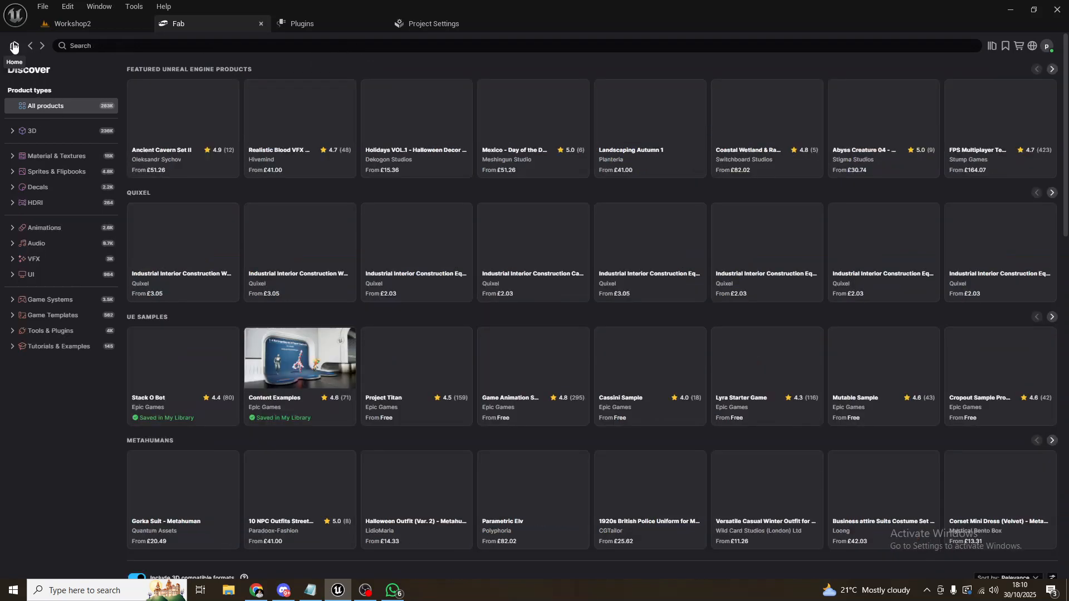
click(122, 46)
text(water)
key(Return)
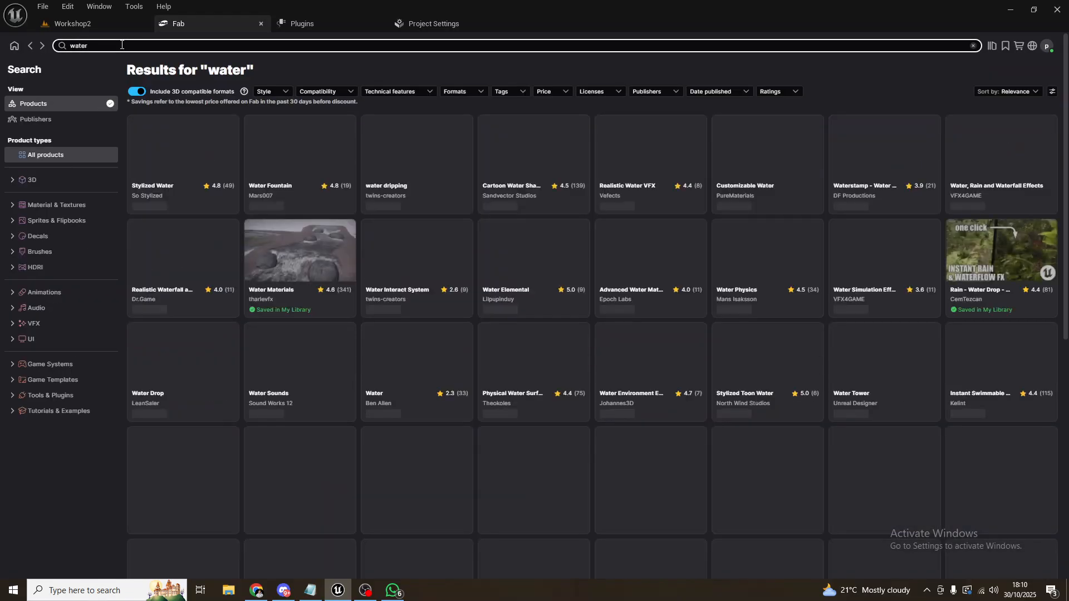
click(546, 91)
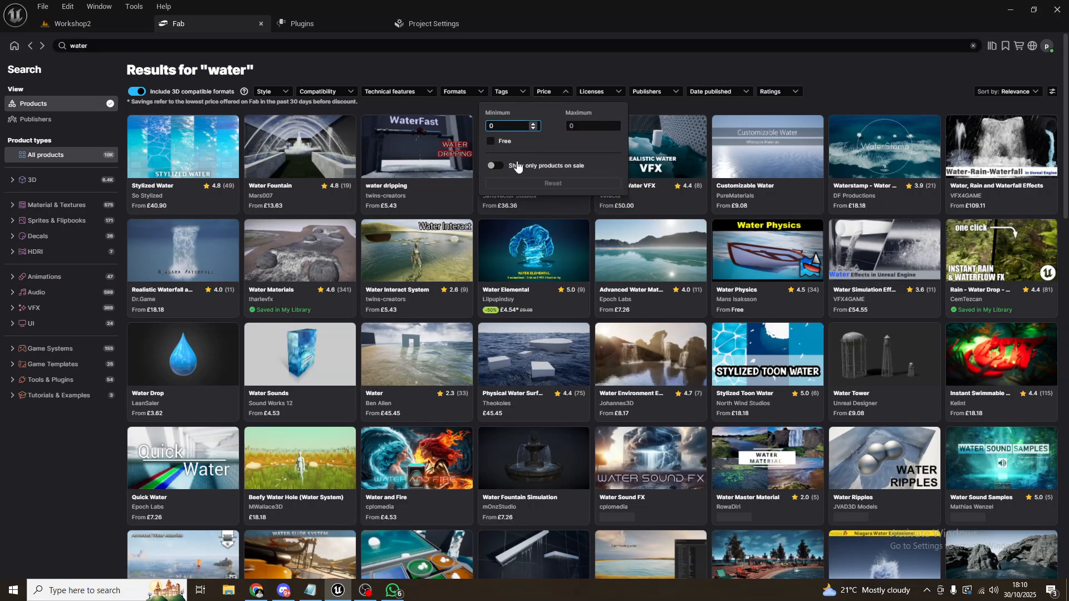
click(490, 141)
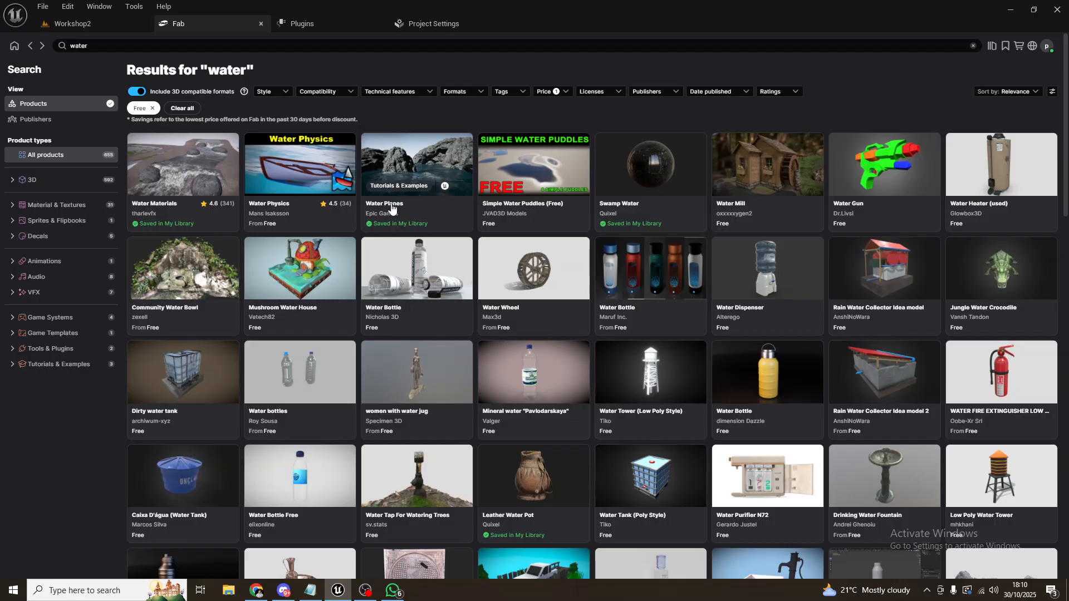
scroll(725, 334, down, 6)
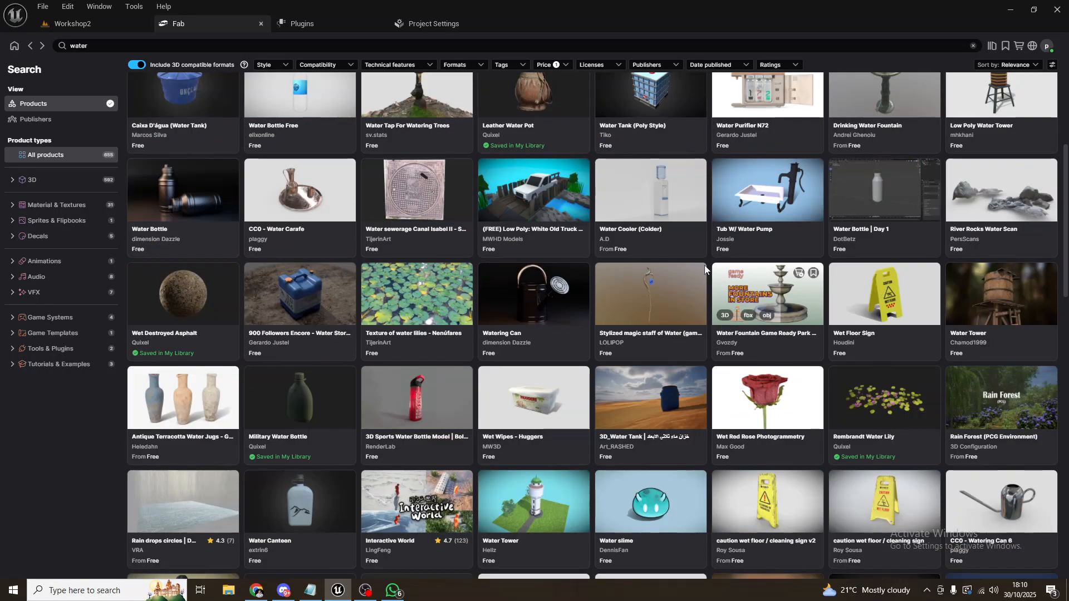
scroll(704, 265, down, 2)
scroll(704, 265, up, 10)
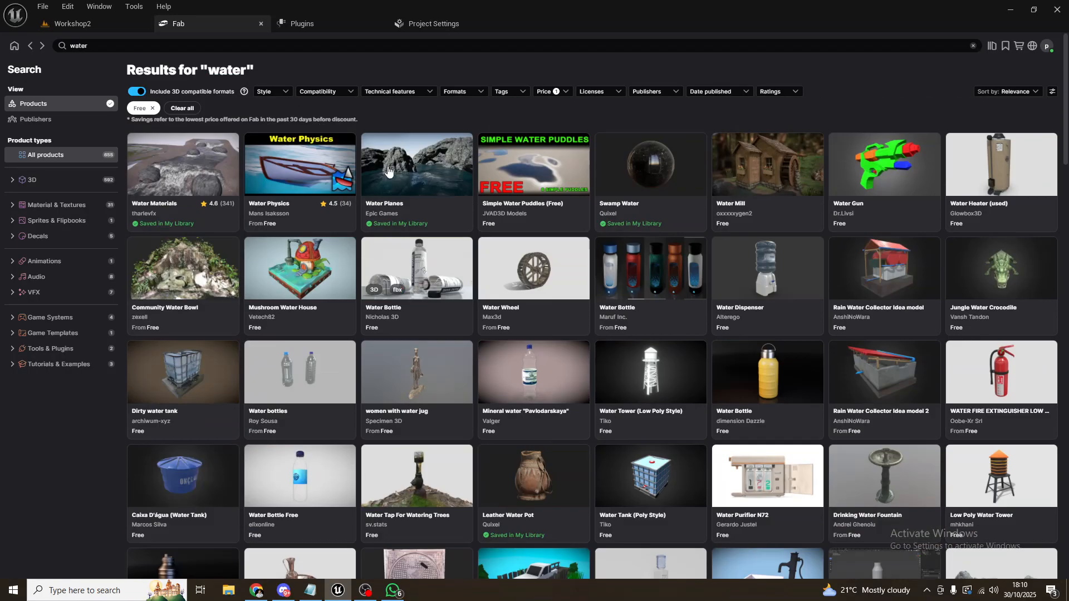
Step: Search Fab for "australia" and open the Rural Australia product page
click(151, 46)
text(australia)
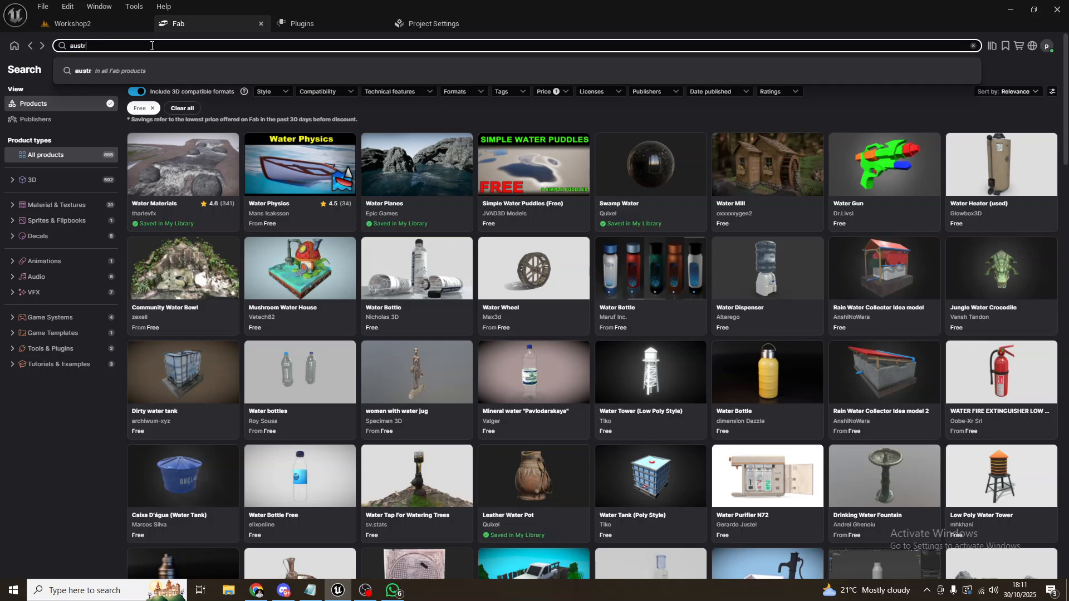
key(Return)
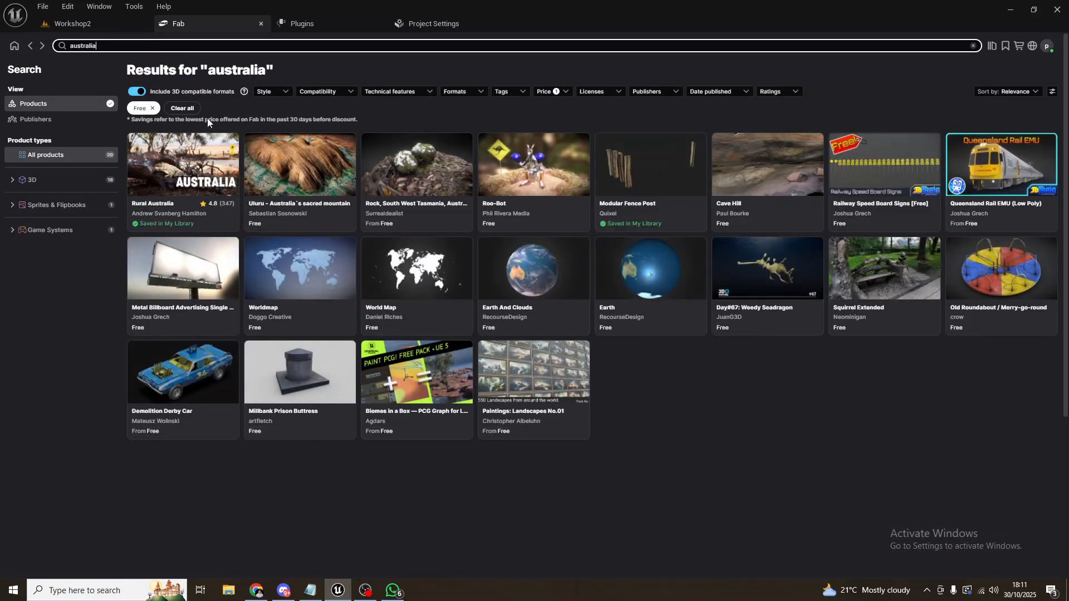
click(209, 155)
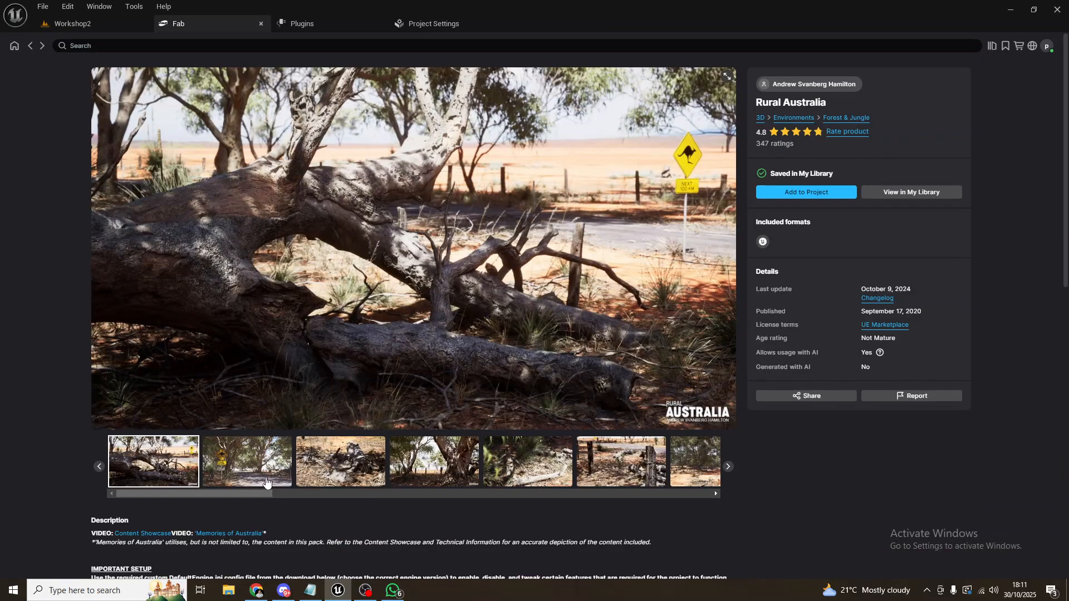
Step: Look through the Rural Australia preview images, from the roadside and woodland scenes to the red cliffs beside water
click(266, 478)
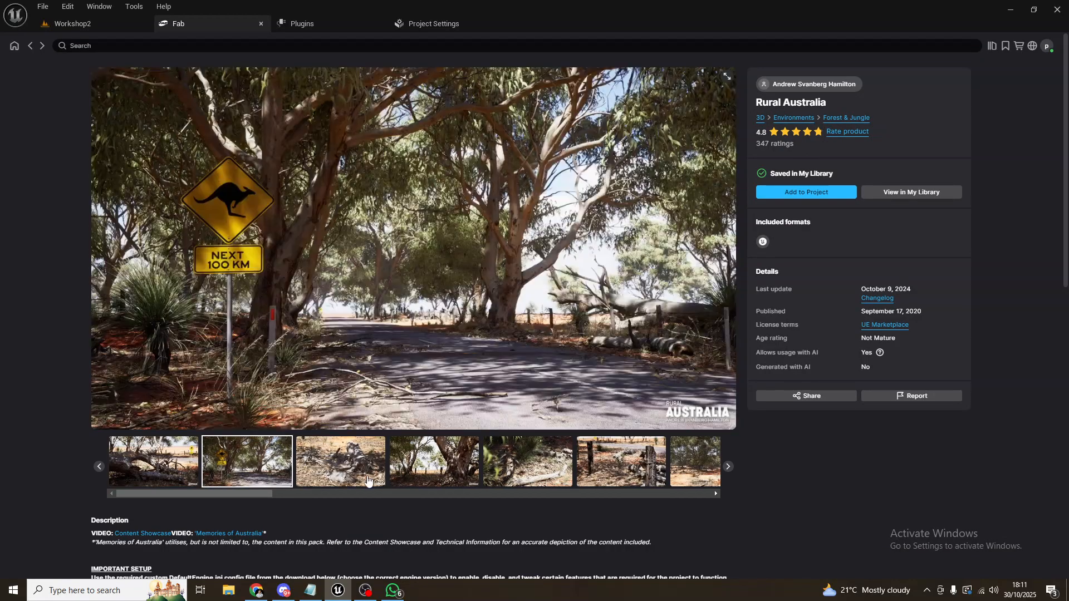
click(341, 476)
click(458, 480)
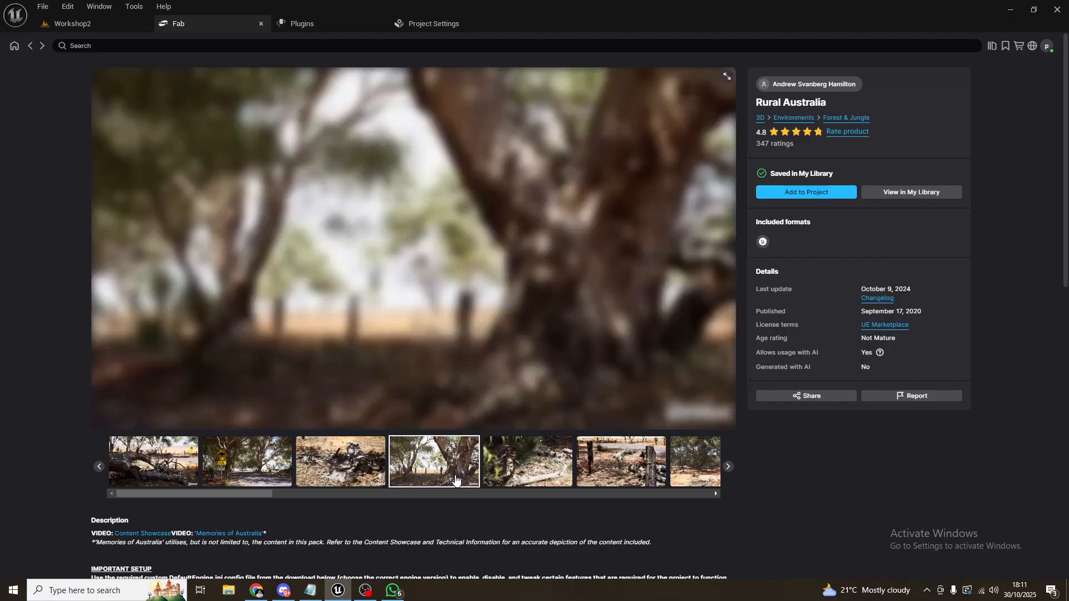
click(506, 472)
click(639, 478)
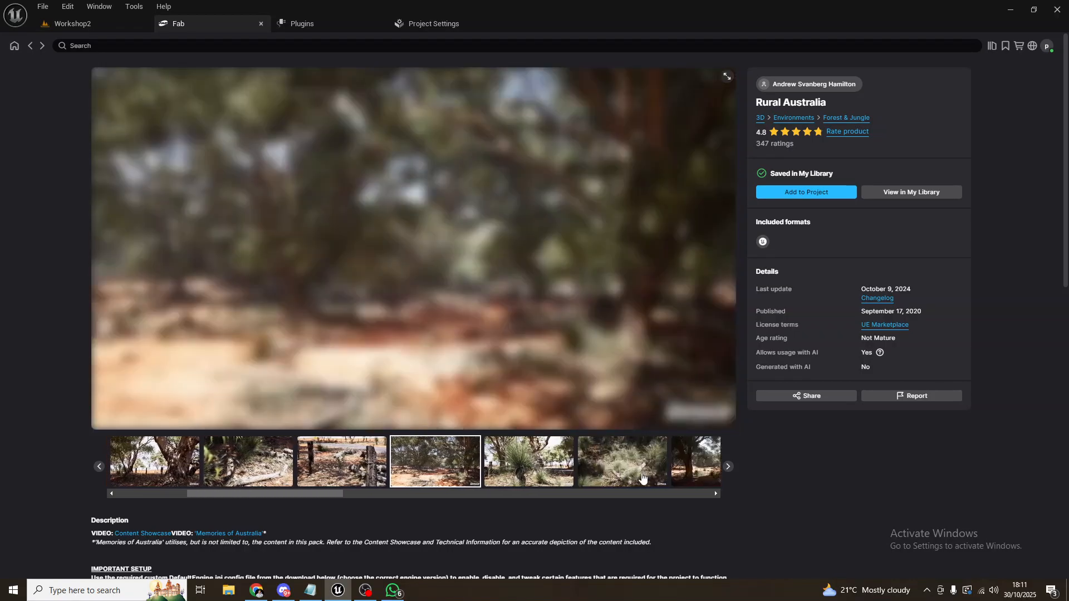
click(641, 478)
click(640, 477)
click(641, 478)
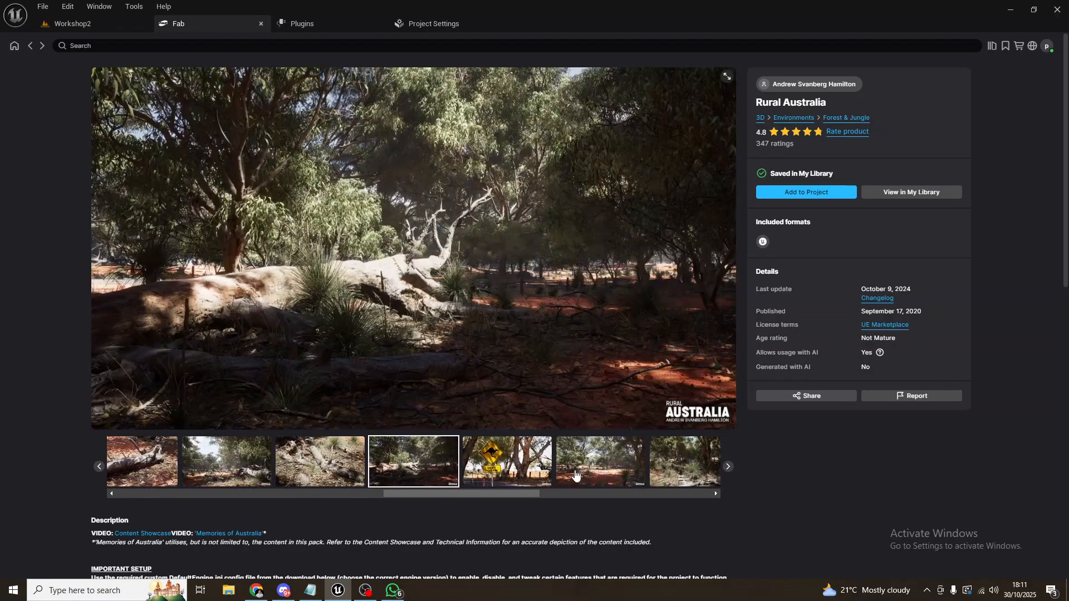
click(641, 477)
click(656, 475)
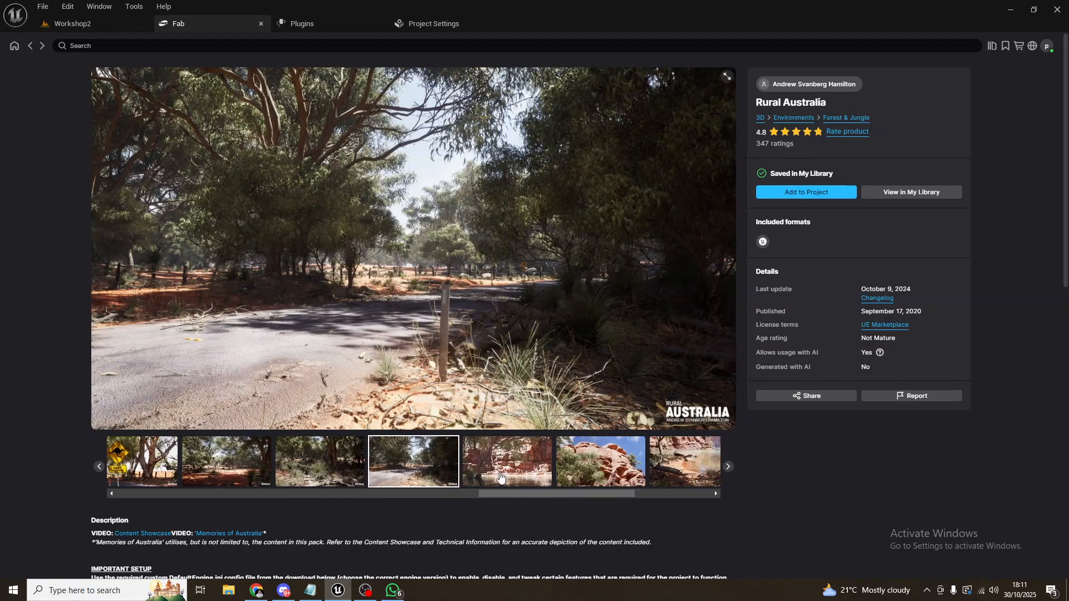
click(501, 476)
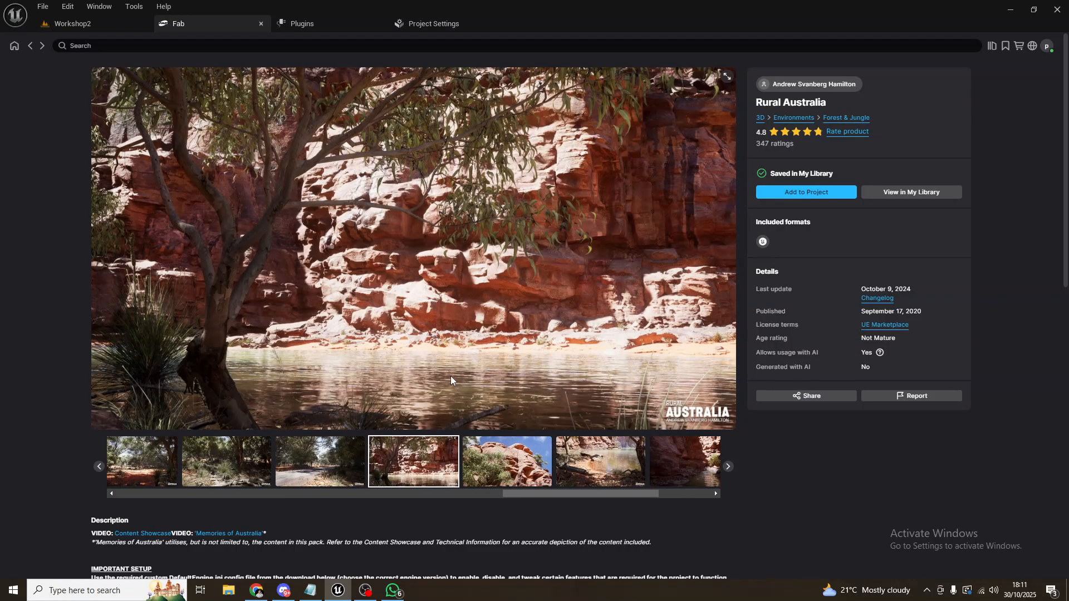
click(580, 462)
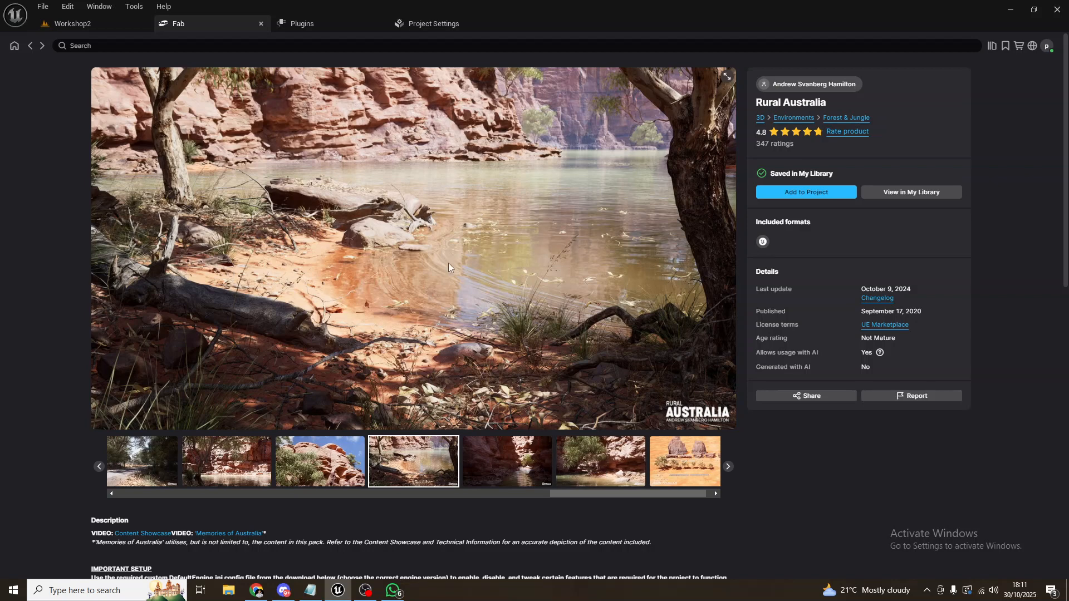
click(596, 472)
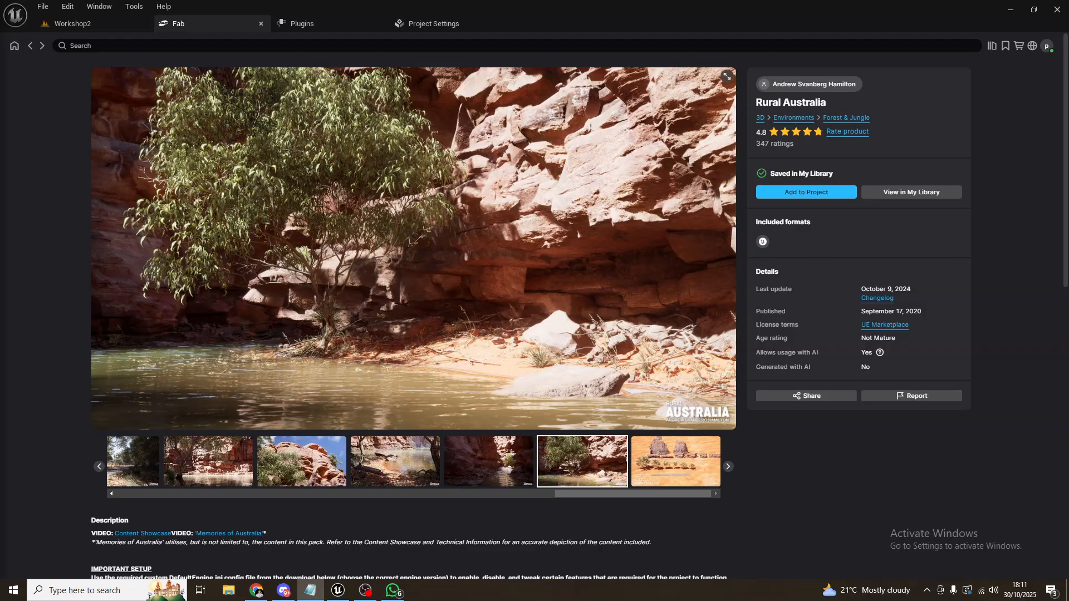
Step: Search the project's plugins for "water" to check whether the water plugins are enabled
click(92, 28)
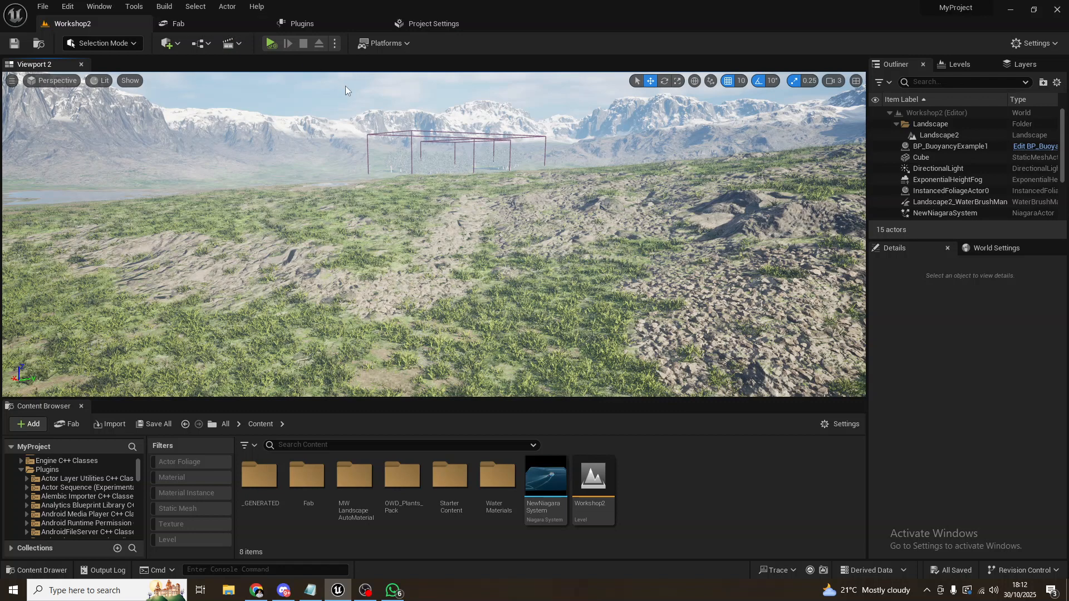
click(313, 24)
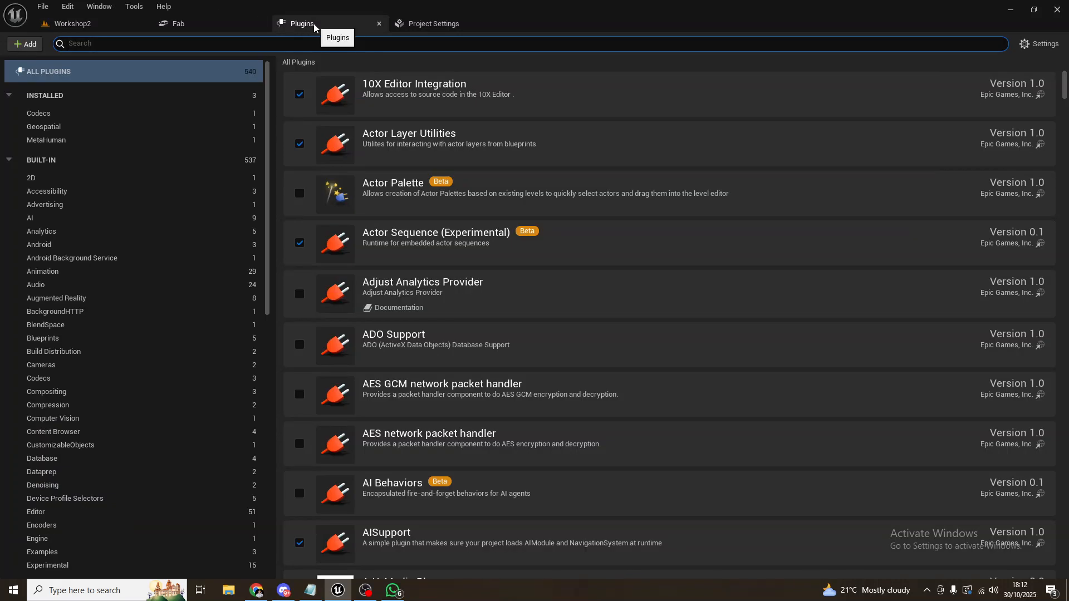
text(water)
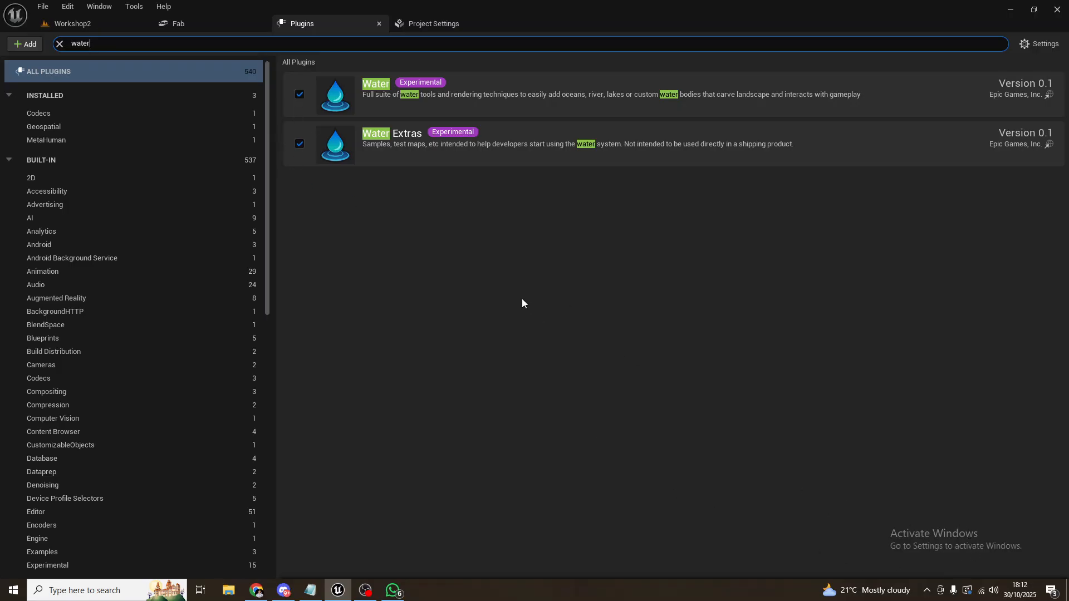
Step: Return to the Workshop2 level, collapse the Plugins and Engine folders in the content tree, and make the Content Browser taller
click(99, 25)
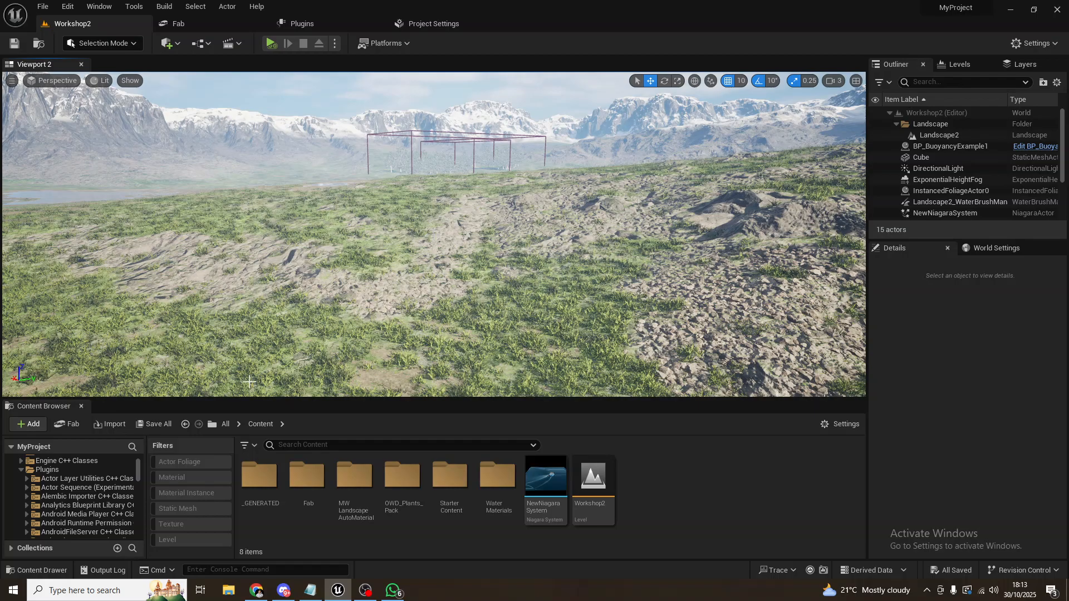
click(21, 469)
scroll(85, 515, up, 2)
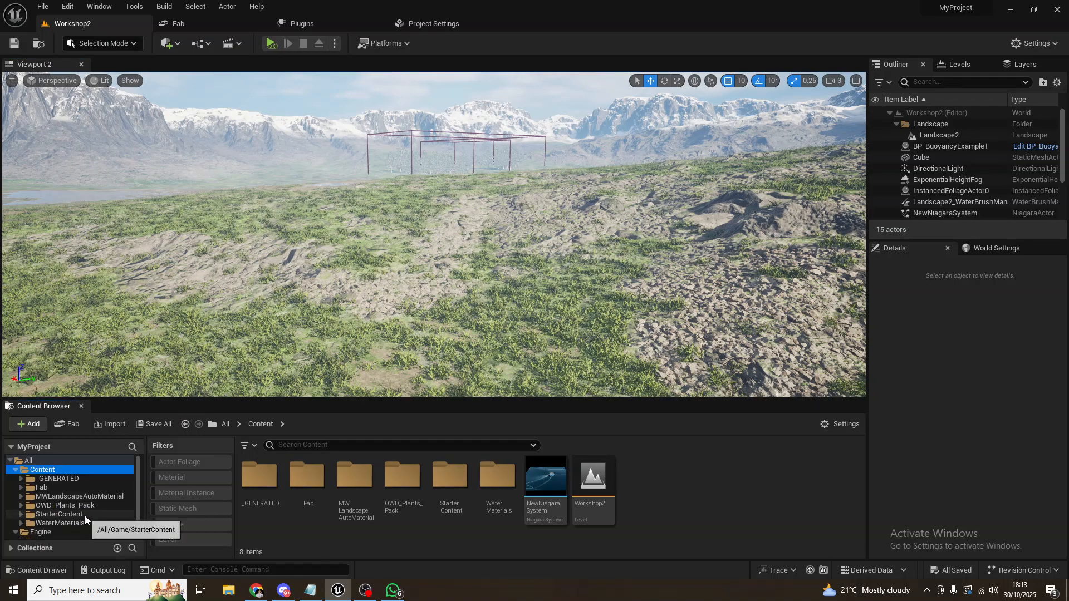
scroll(64, 505, down, 1)
click(16, 515)
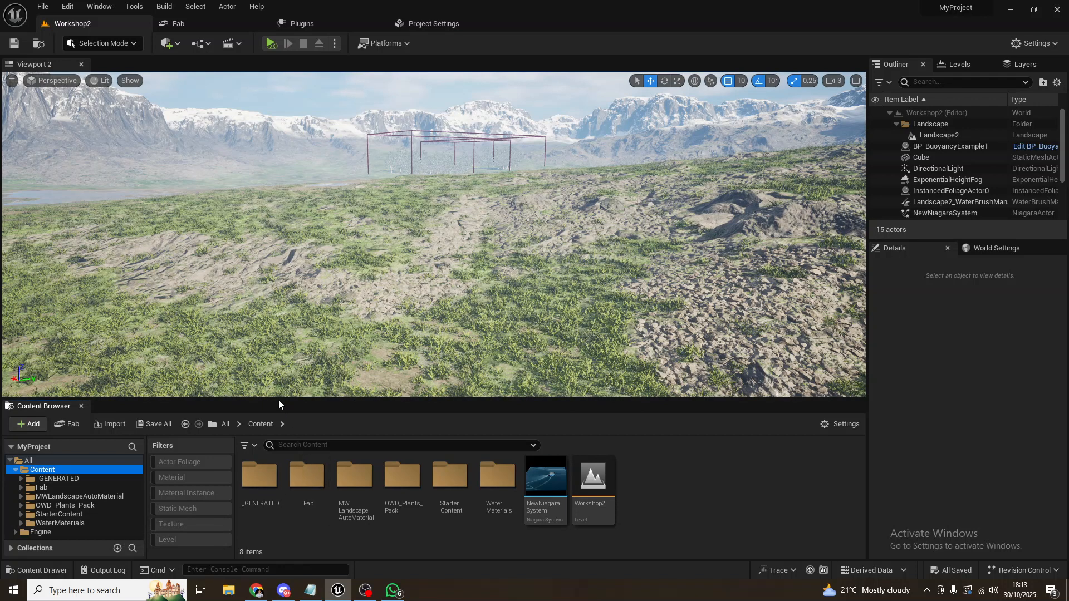
drag(279, 401, 280, 374)
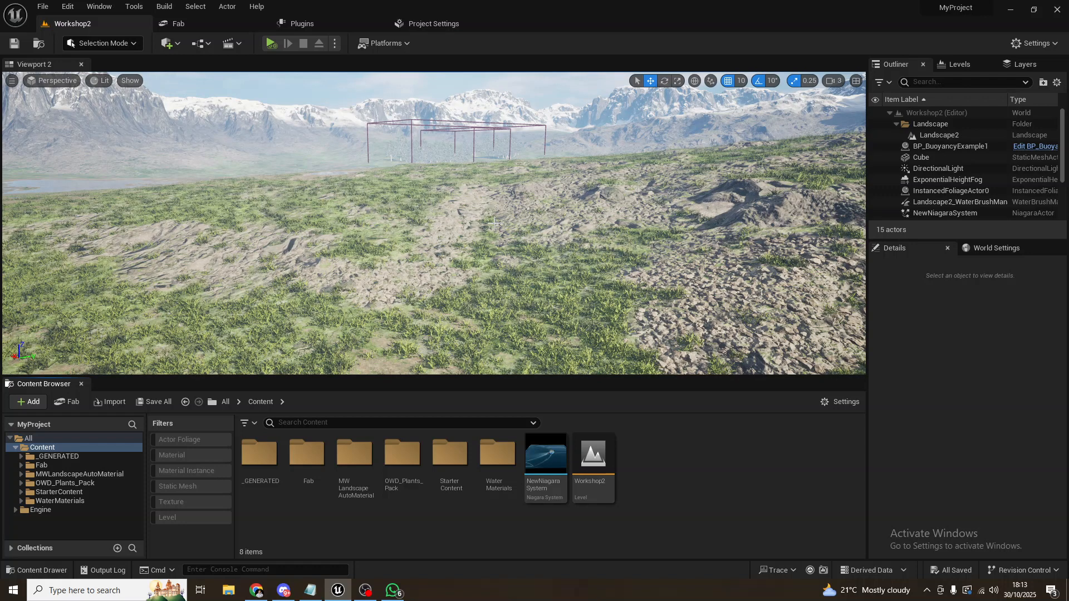
right_drag(494, 223, 491, 225)
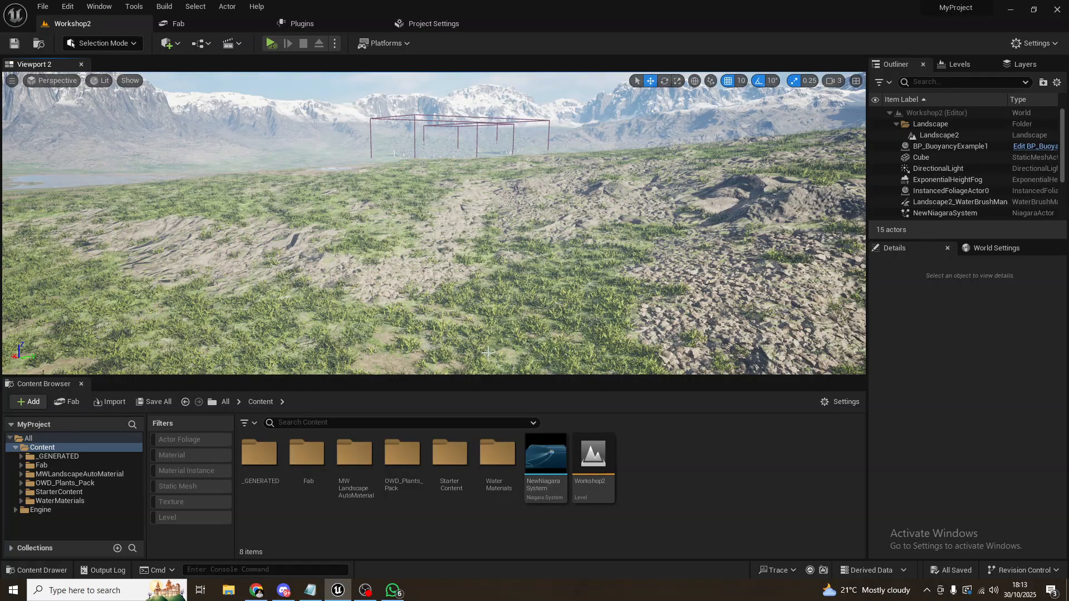
Step: Collapse the project's Content folder in the tree and check whether engine and plugin content is set to show in the Content Browser
mouse_move(490, 225)
right_down()
mouse_move(475, 222)
mouse_move(496, 220)
mouse_move(482, 230)
right_up()
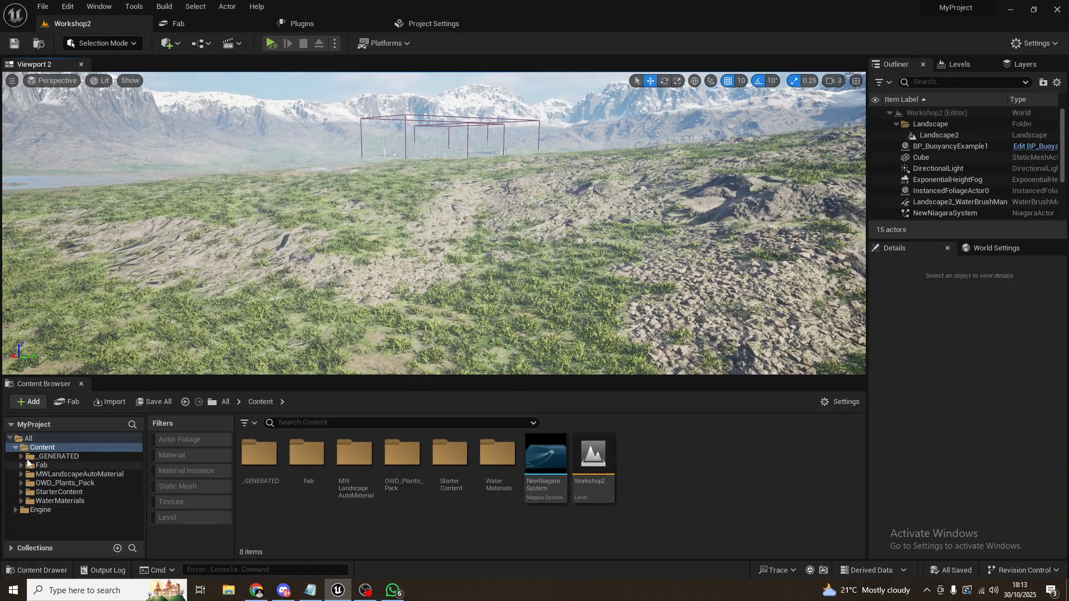
click(16, 447)
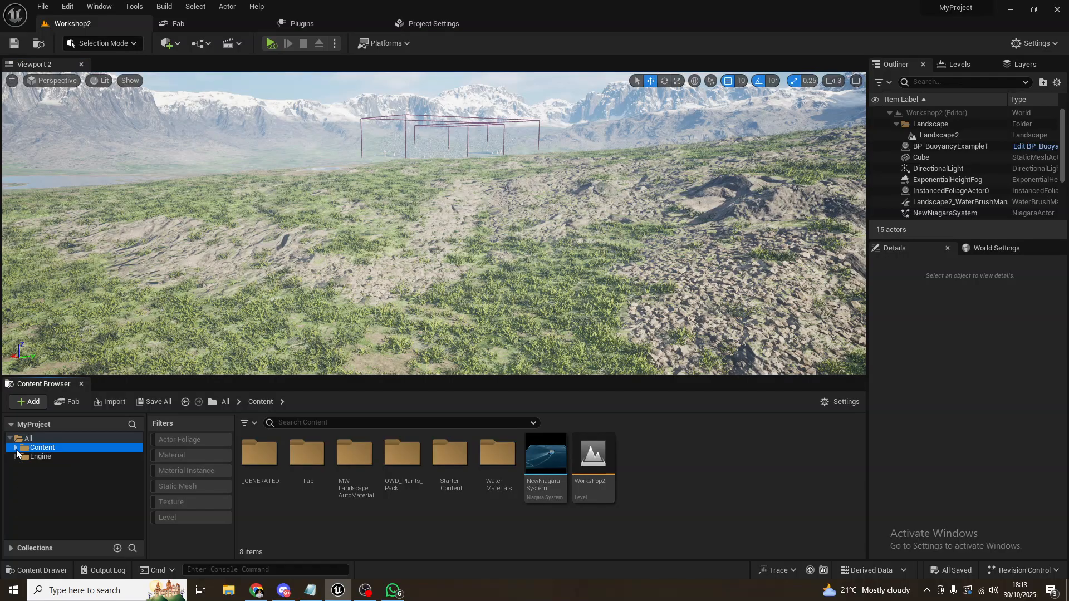
click(55, 457)
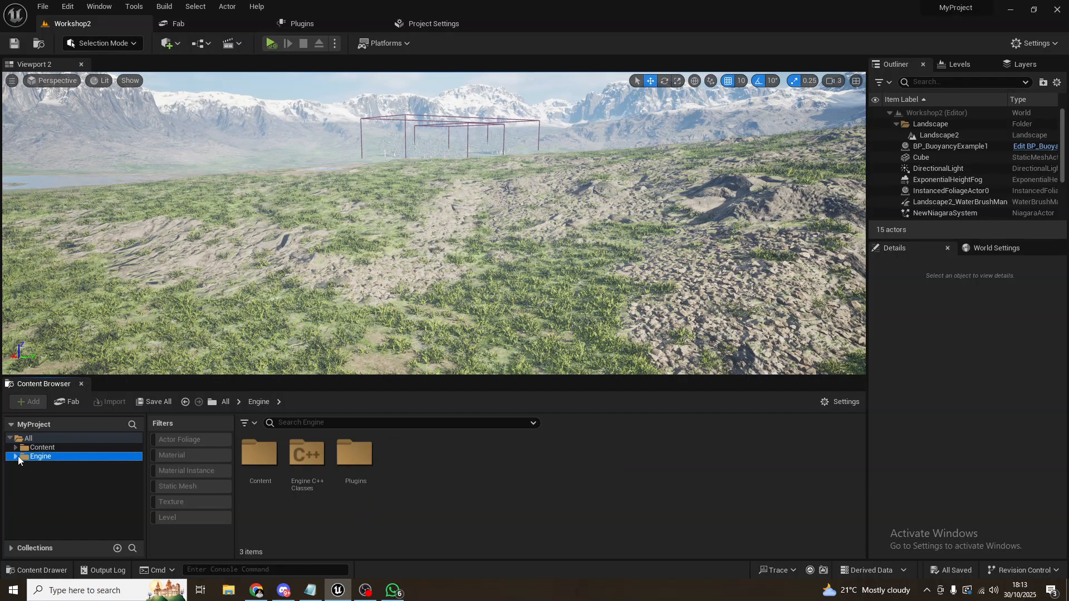
click(50, 448)
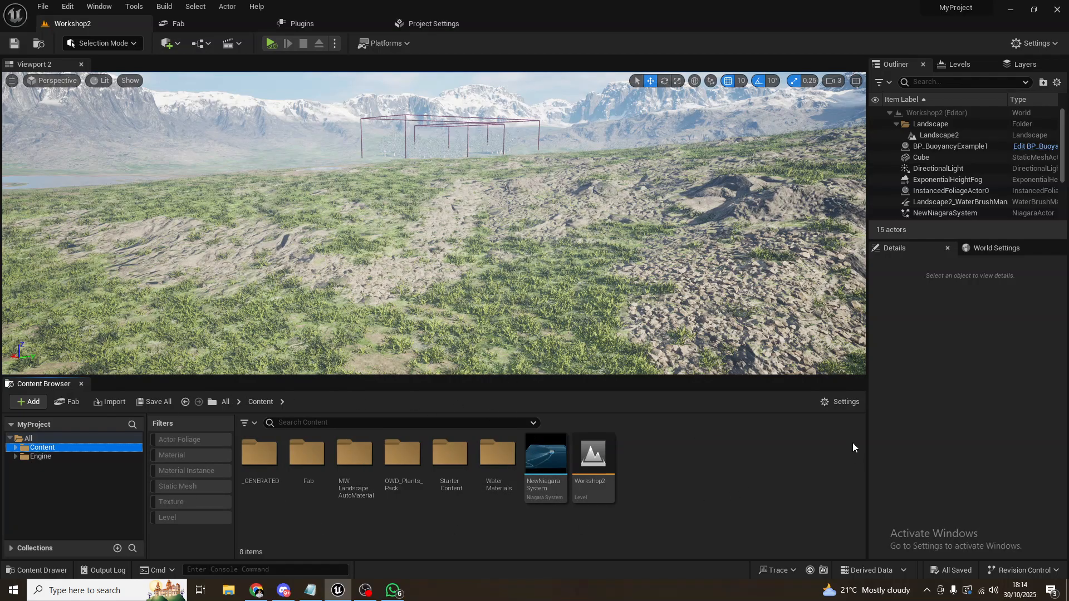
click(846, 406)
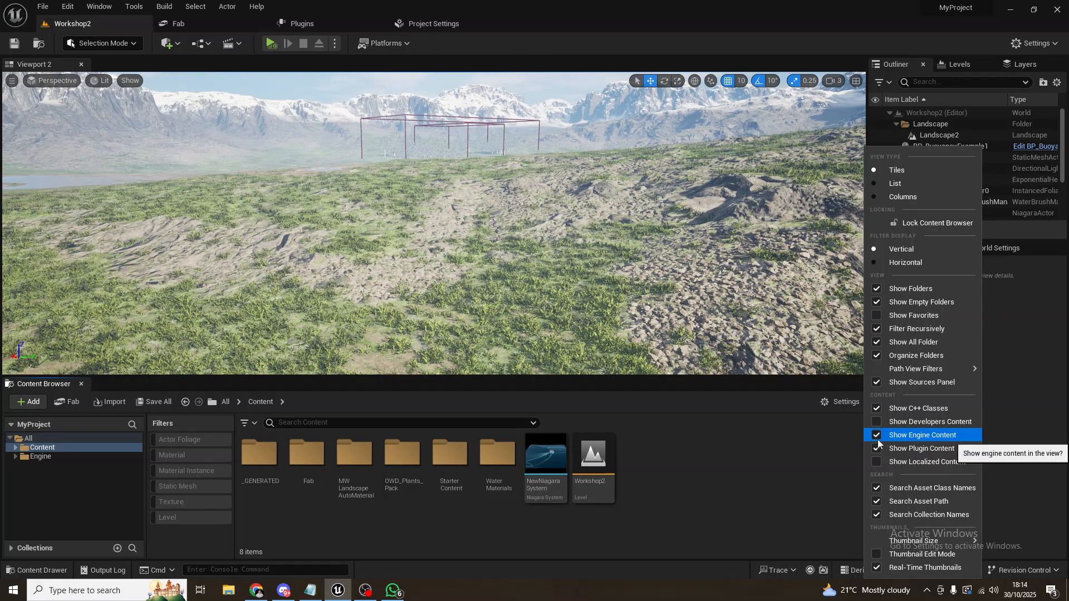
Step: Expand the Engine folder and its Plugins subfolder, and enlarge the Content Browser and its folder tree
click(55, 460)
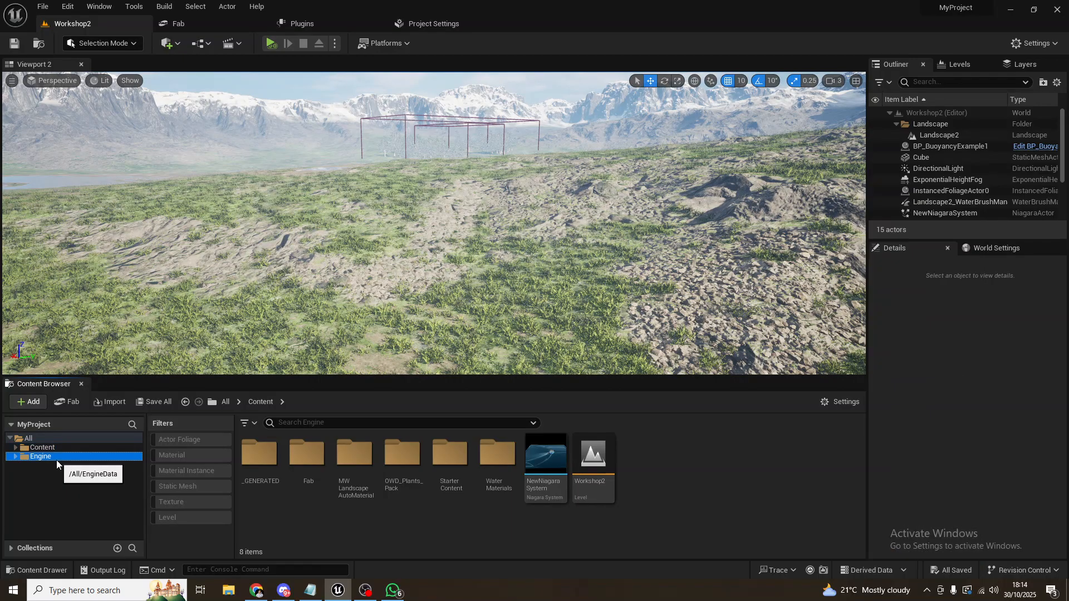
click(16, 457)
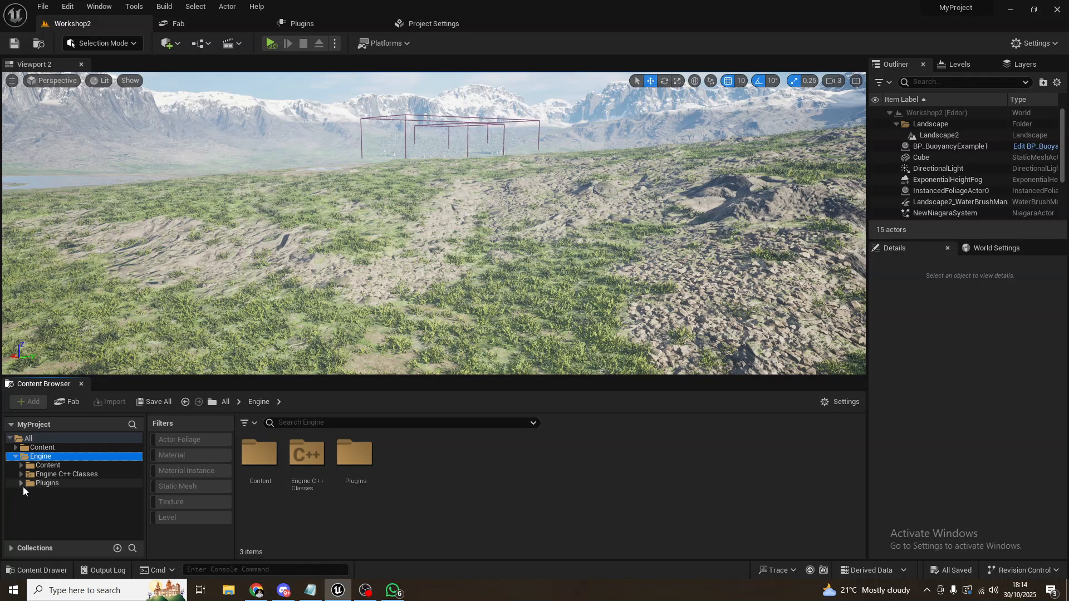
click(22, 483)
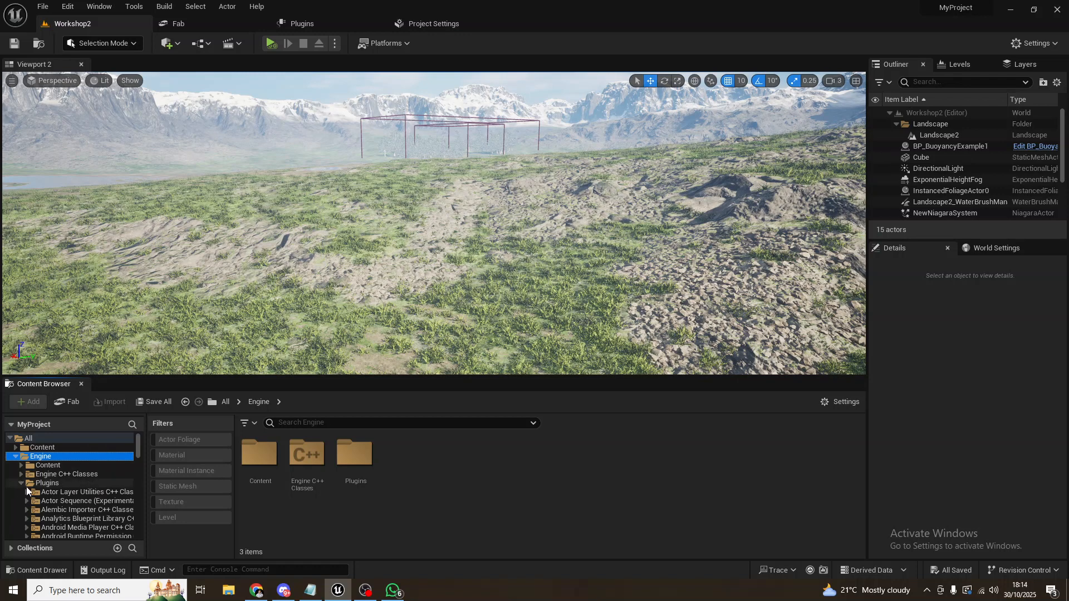
drag(139, 378, 140, 225)
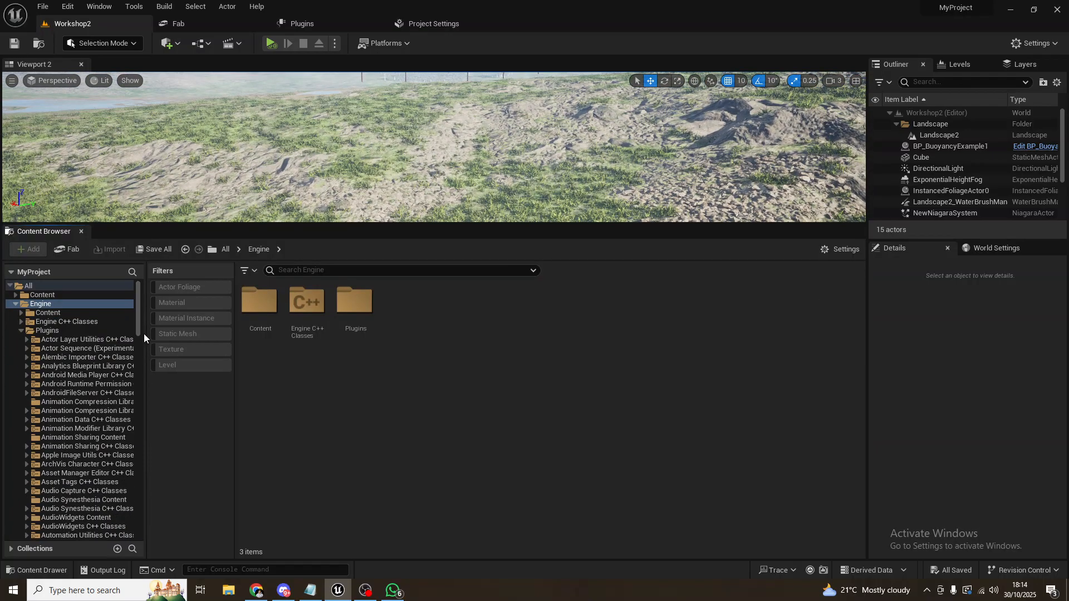
drag(146, 334, 193, 334)
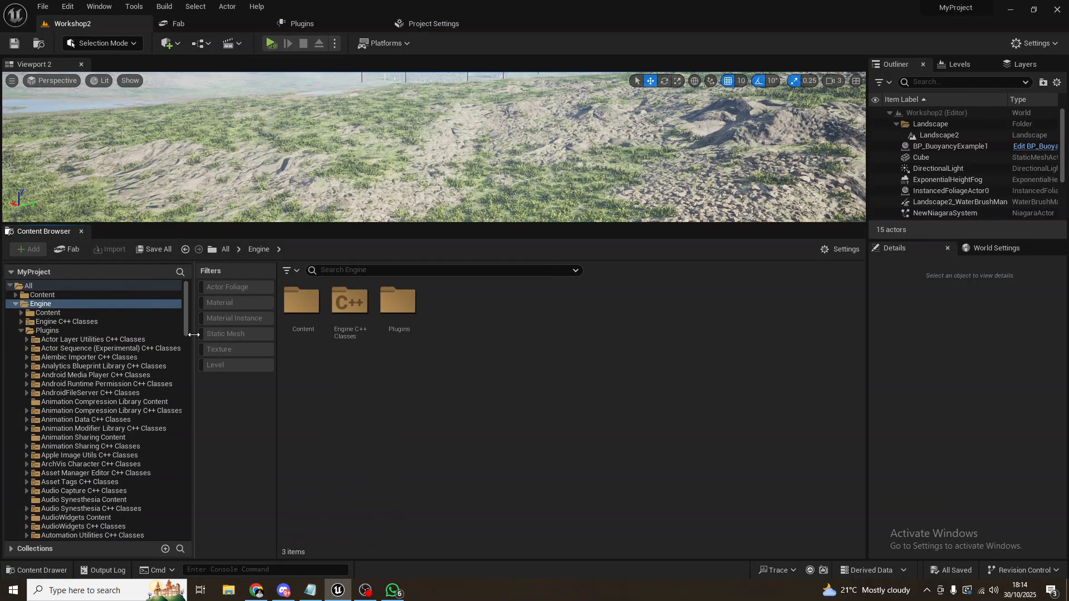
Step: Find the Water Content folder among the engine plugins, open it and expand its subfolders in the tree
scroll(184, 304, down, 10)
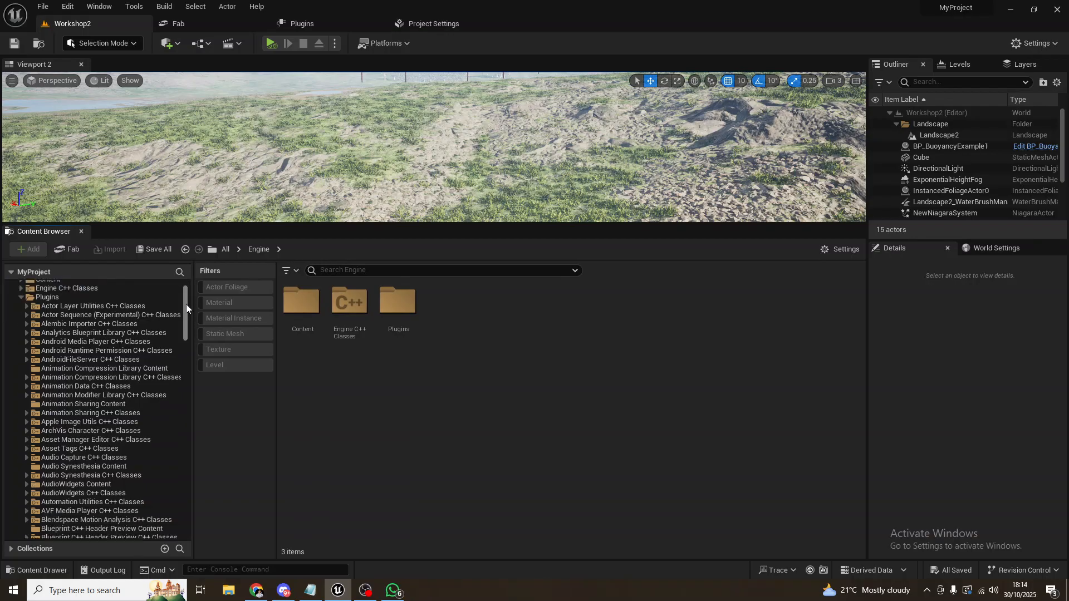
drag(189, 354, 187, 415)
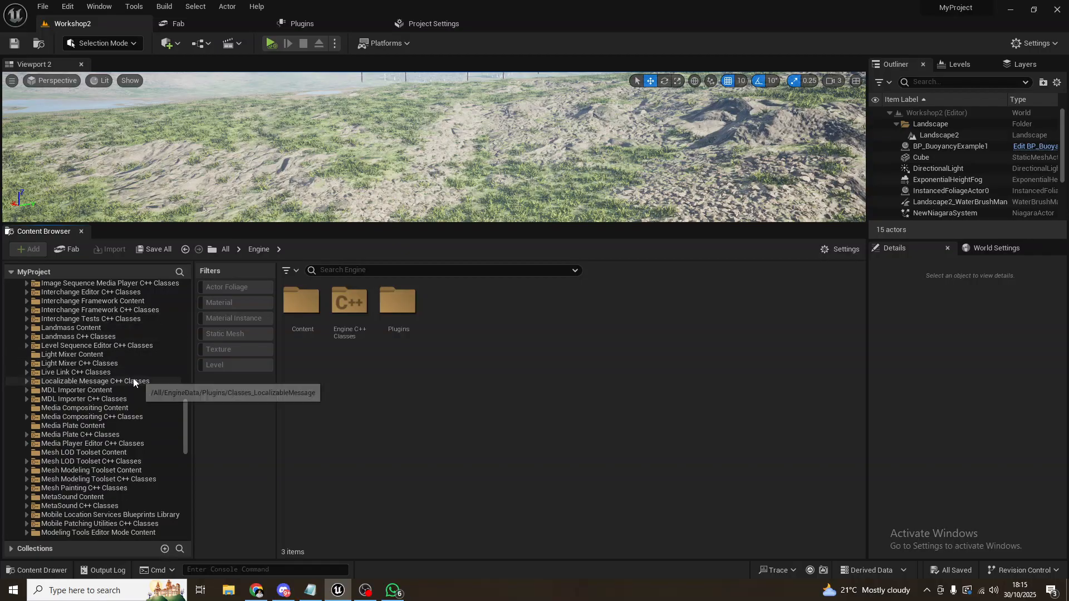
scroll(122, 395, down, 5)
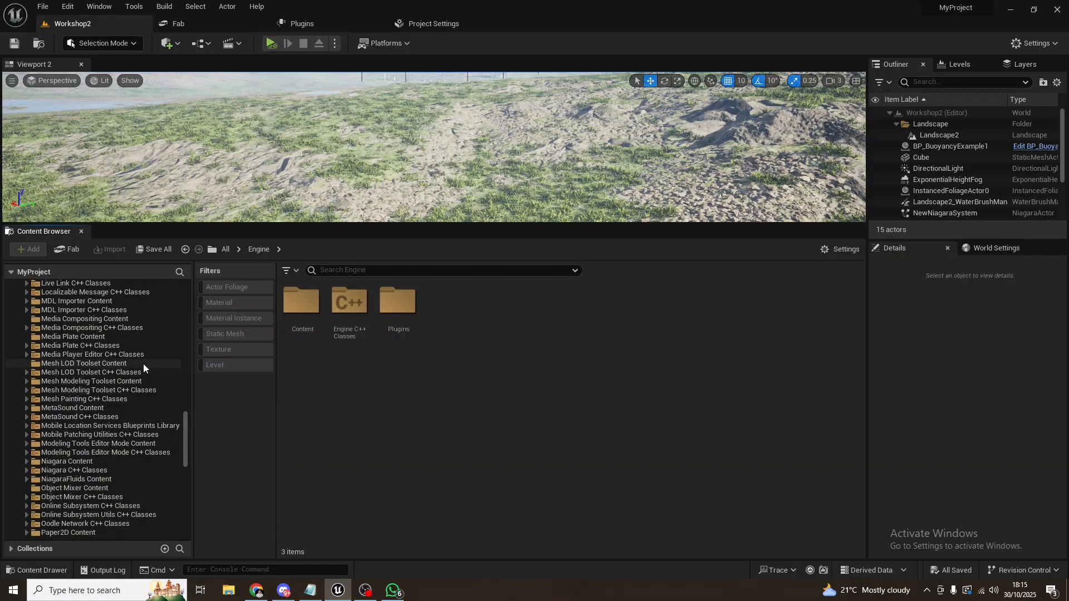
scroll(132, 349, down, 14)
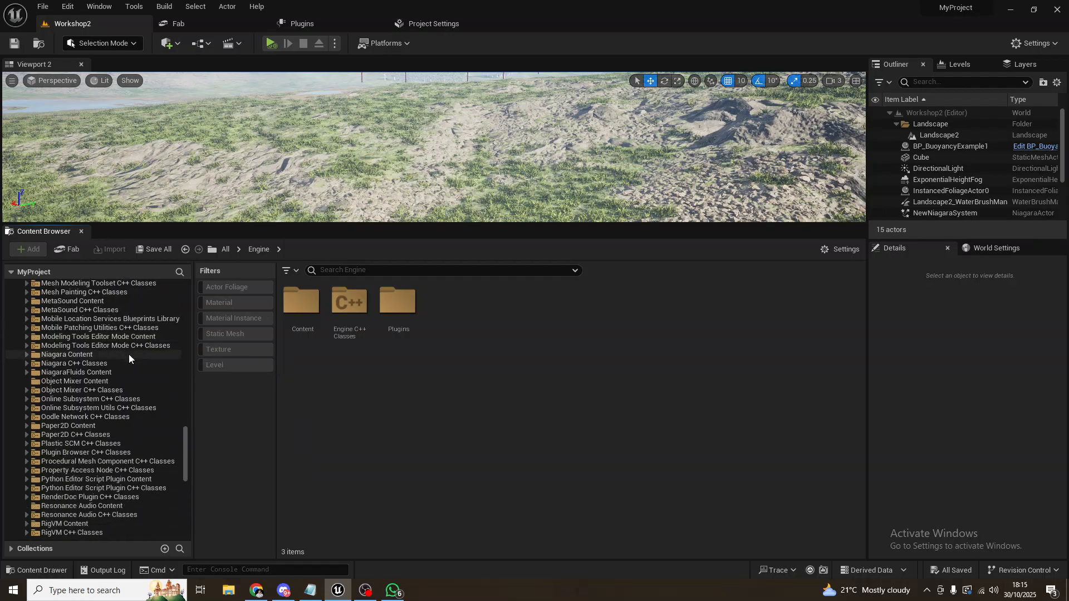
scroll(122, 392, down, 13)
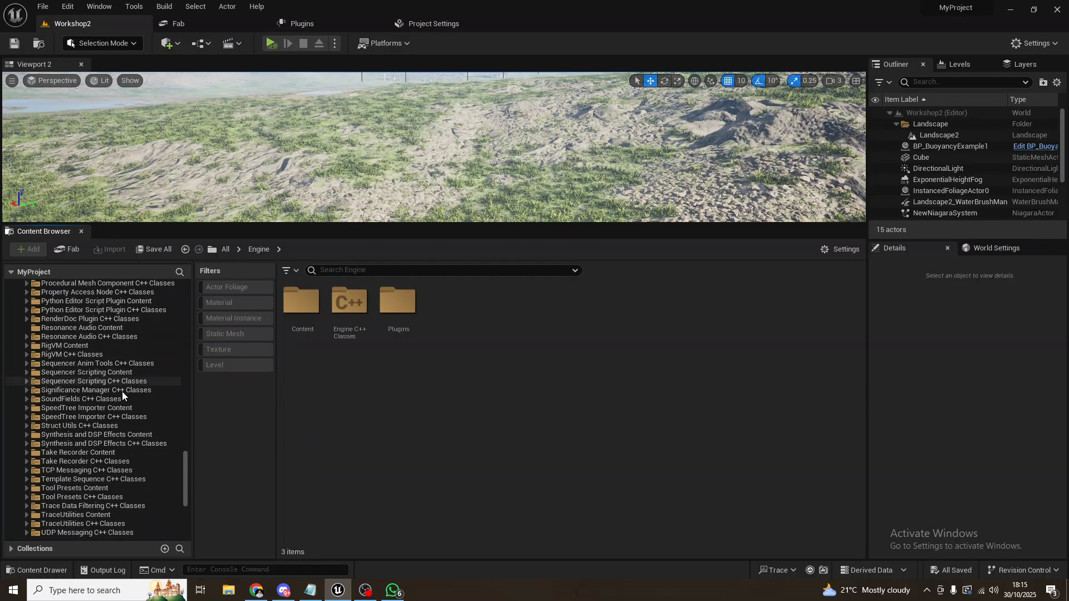
click(26, 426)
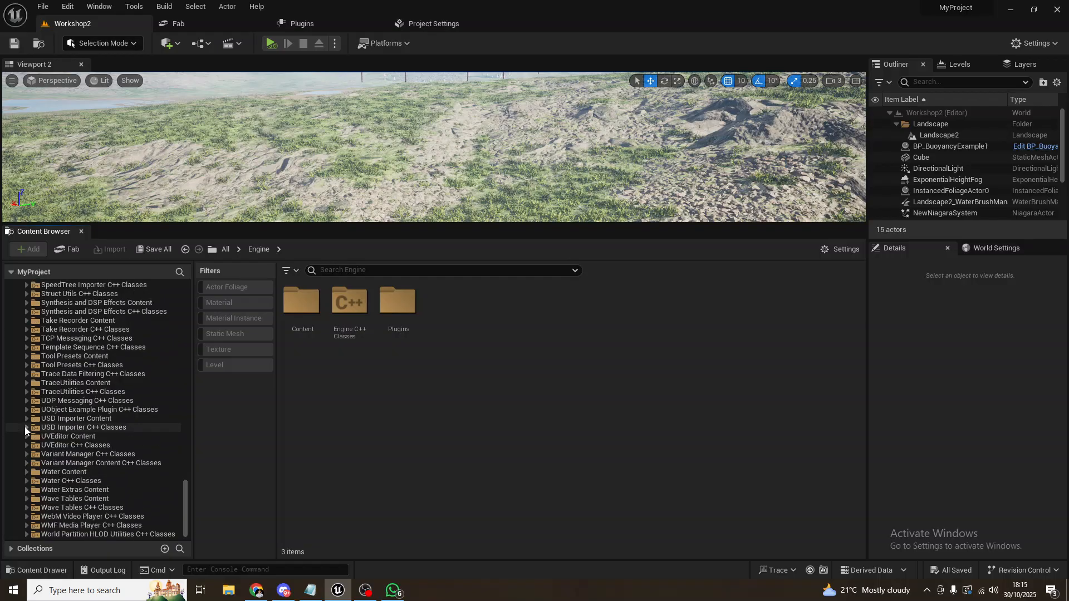
click(94, 473)
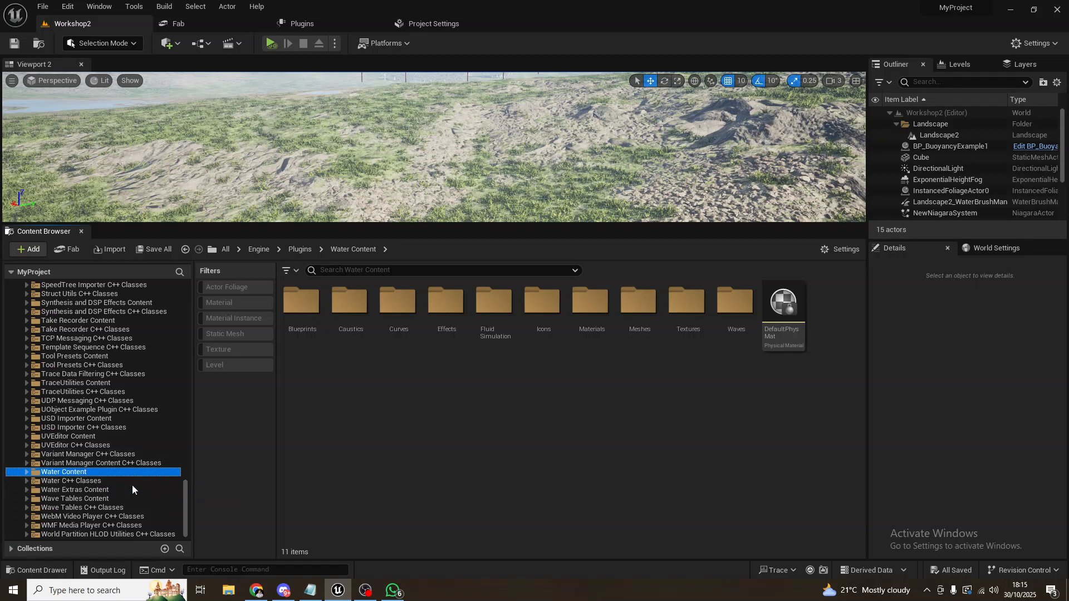
click(26, 472)
scroll(126, 471, down, 1)
scroll(117, 471, down, 2)
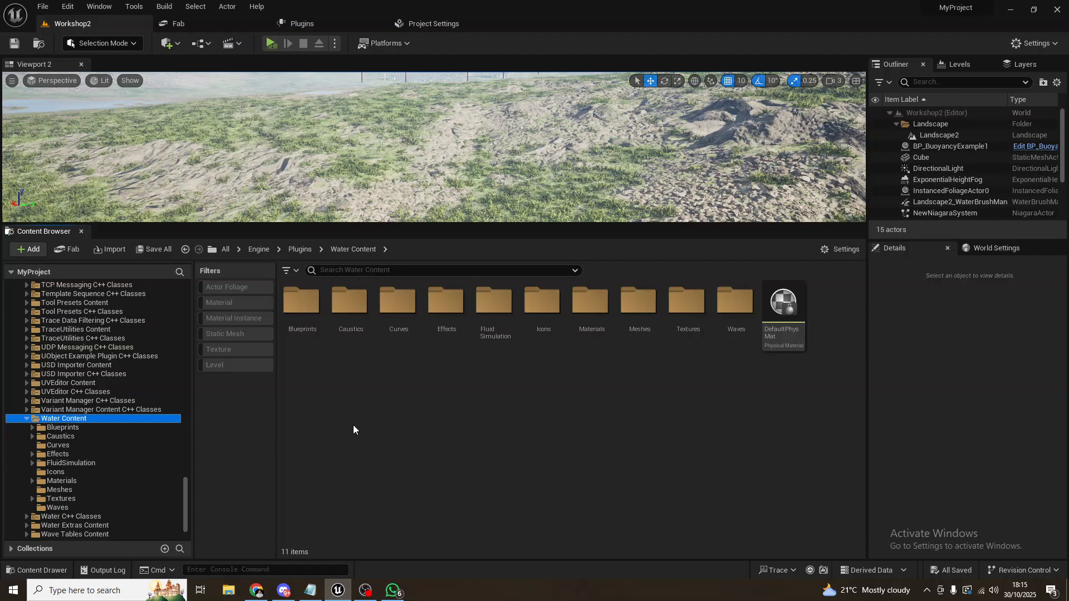
click(454, 437)
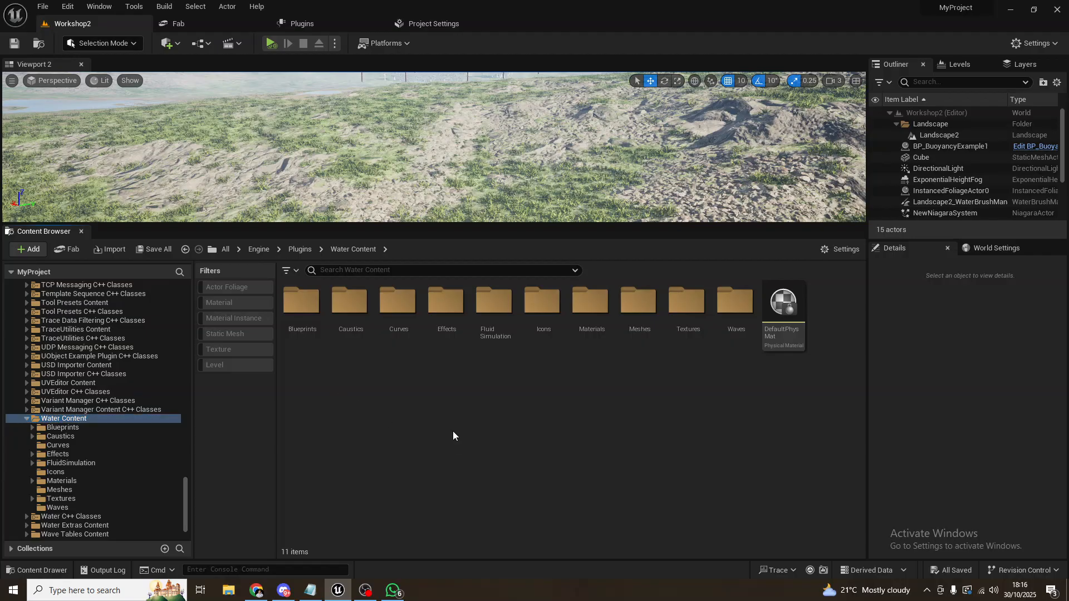
Step: Look through the material instances in the Caustics Materials folder using the Material Instance filter, and turn the filter off
double_click(359, 327)
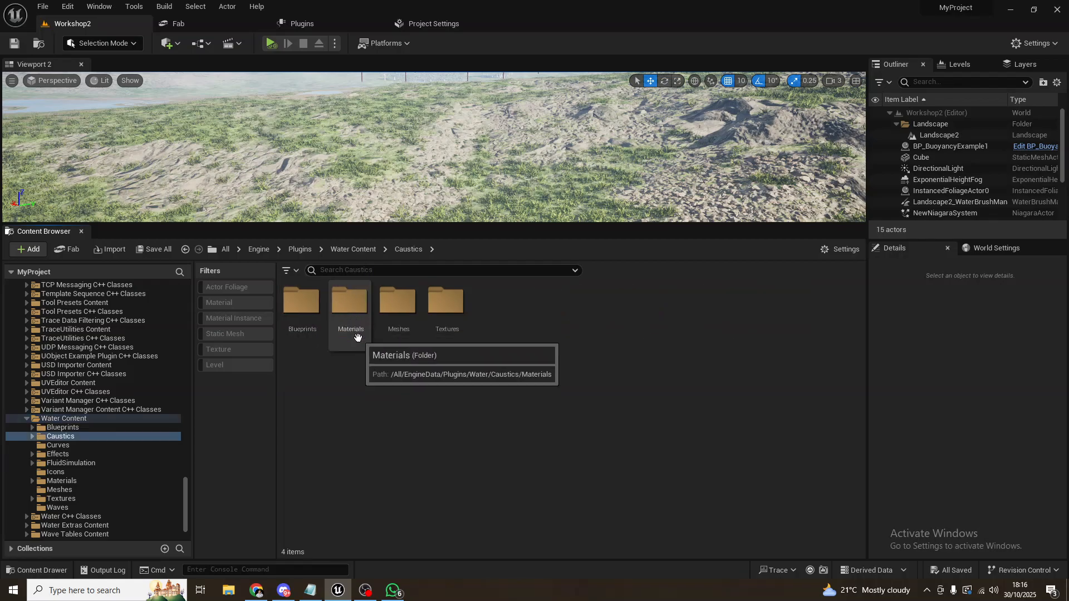
double_click(359, 317)
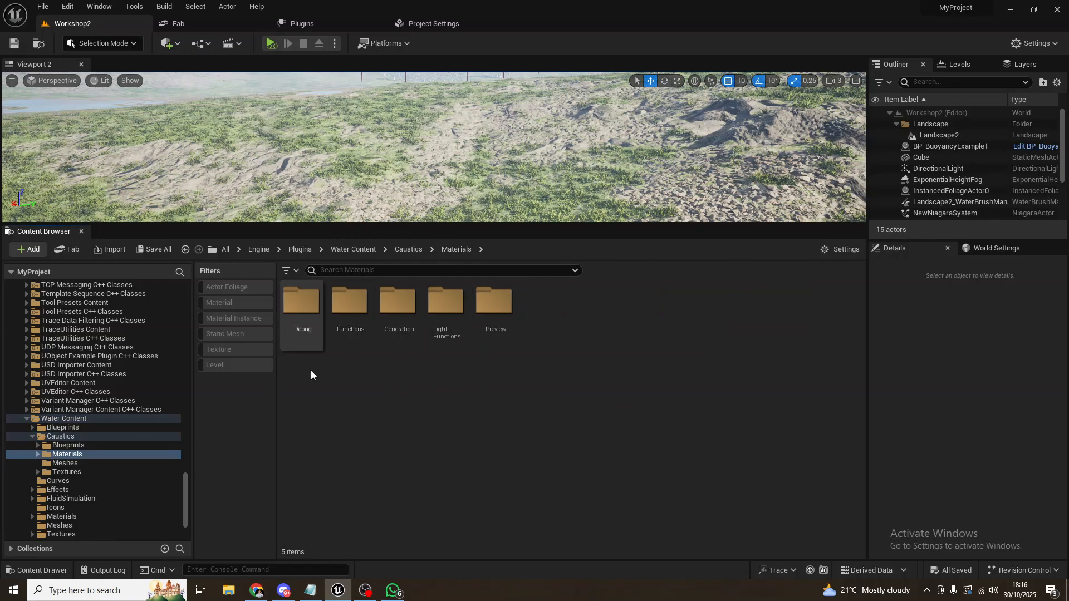
click(248, 318)
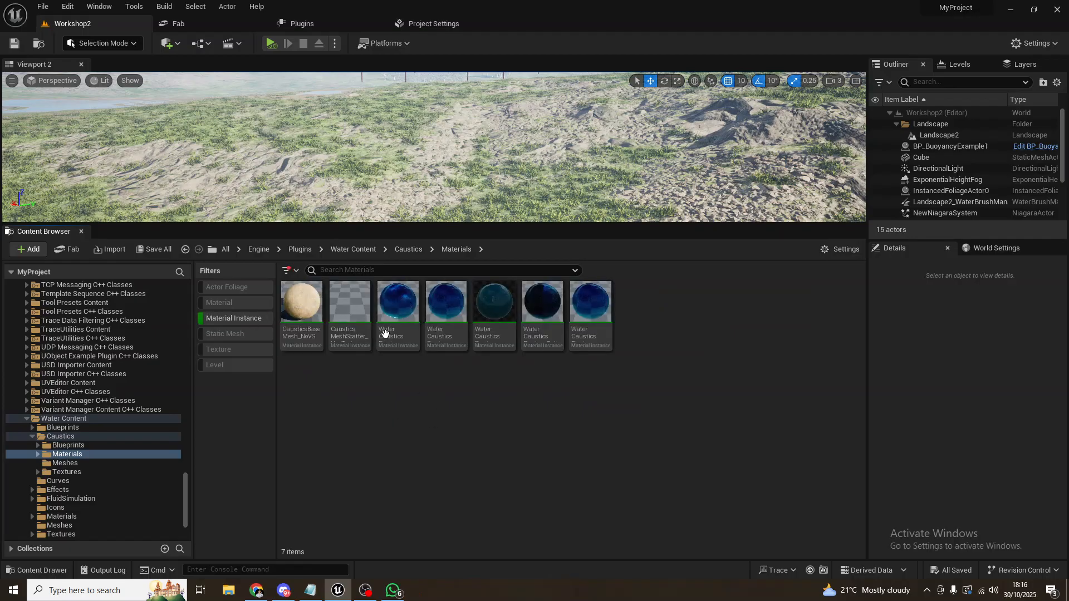
click(407, 347)
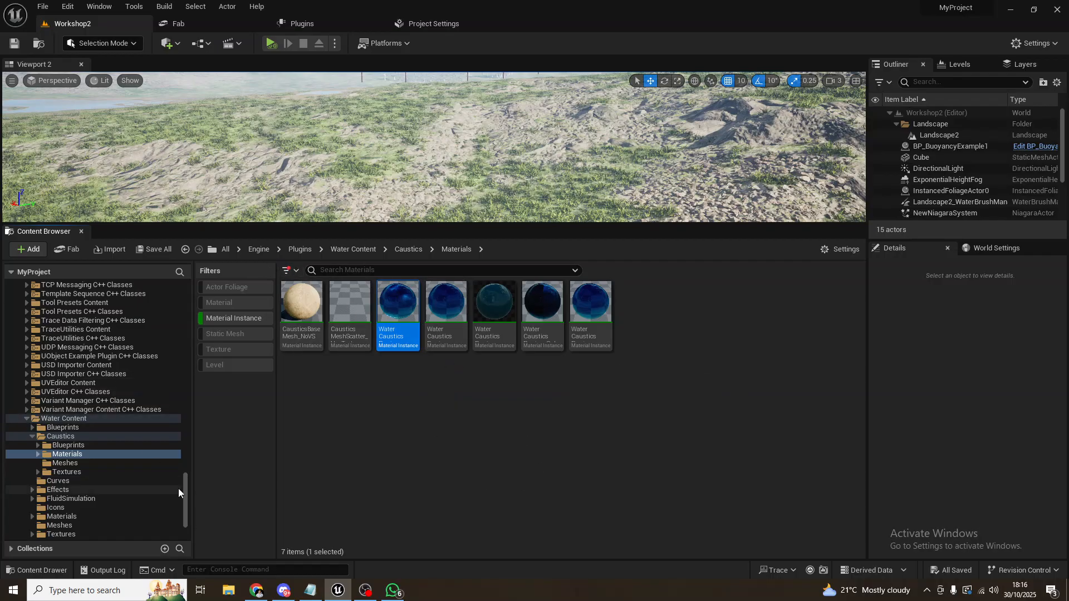
drag(186, 486, 191, 274)
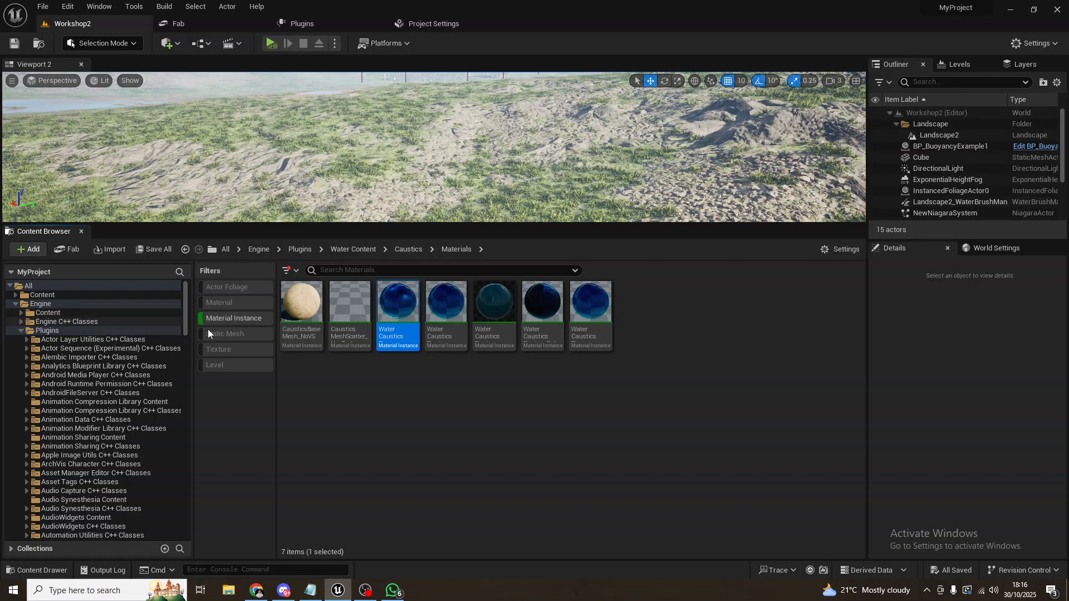
click(227, 318)
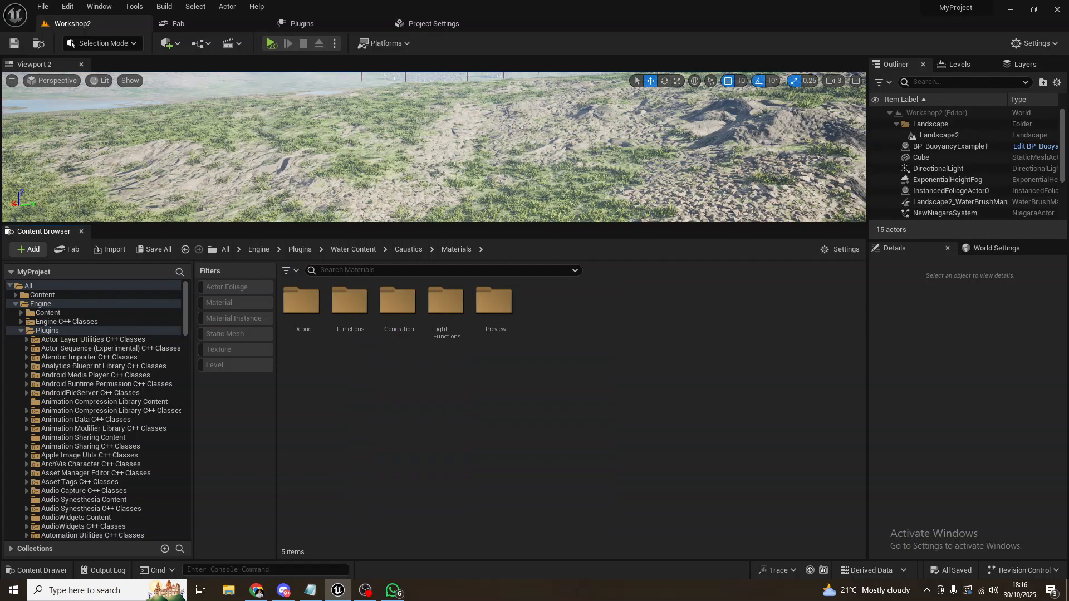
Step: Make the Content Browser shorter and fly the viewport to an elevated view over the landscape's lakes
right_drag(365, 173, 317, 157)
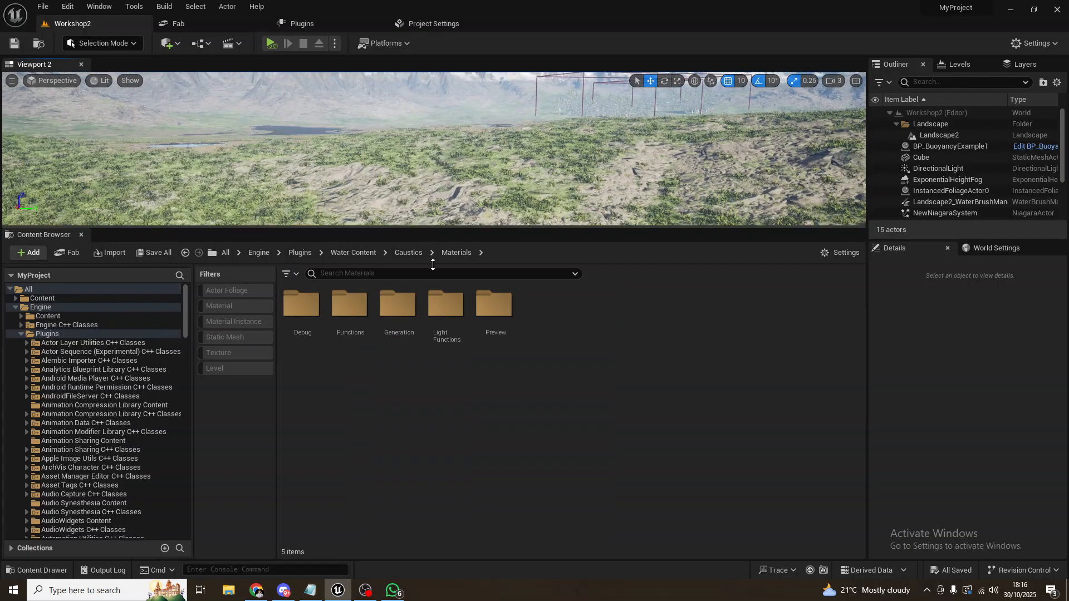
drag(426, 224, 427, 343)
key(w)
right_drag(429, 314, 389, 250)
key(w)
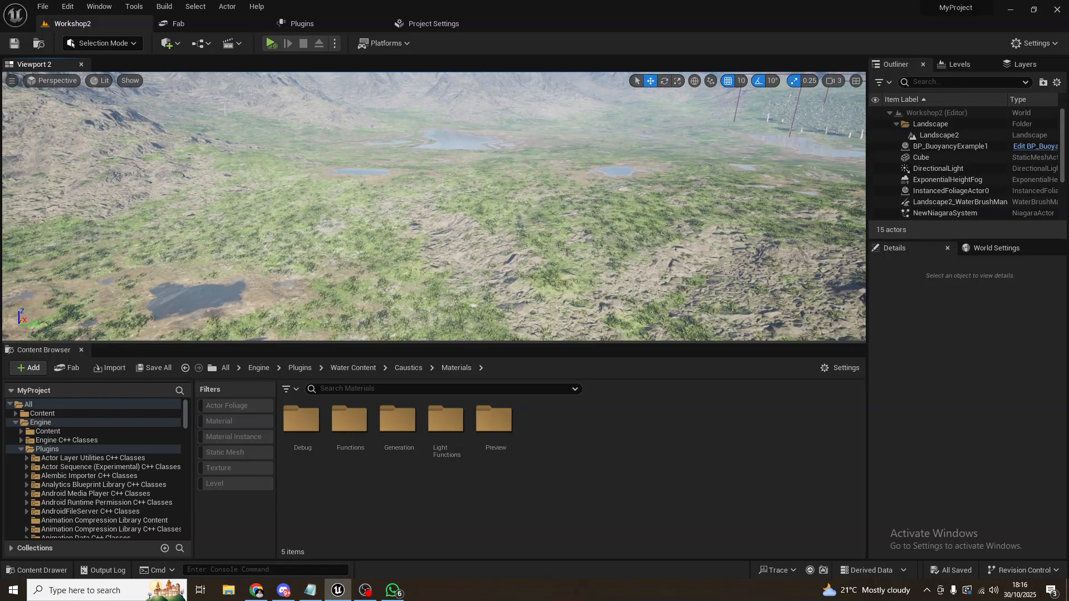
Step: Show the Place Actors panel beside the viewport and make it slightly narrower
click(175, 43)
click(175, 43)
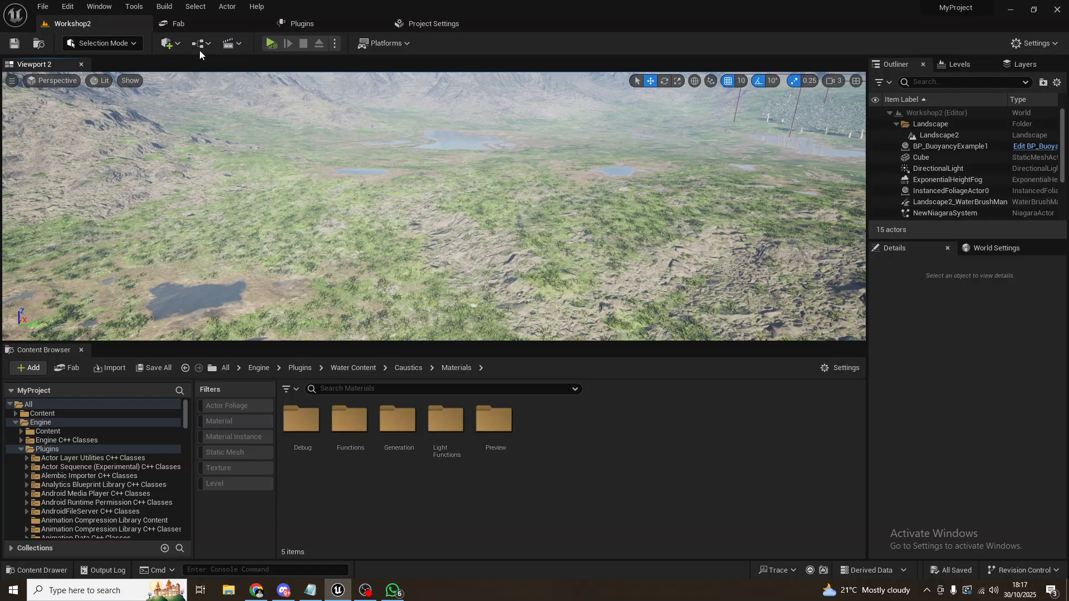
click(98, 6)
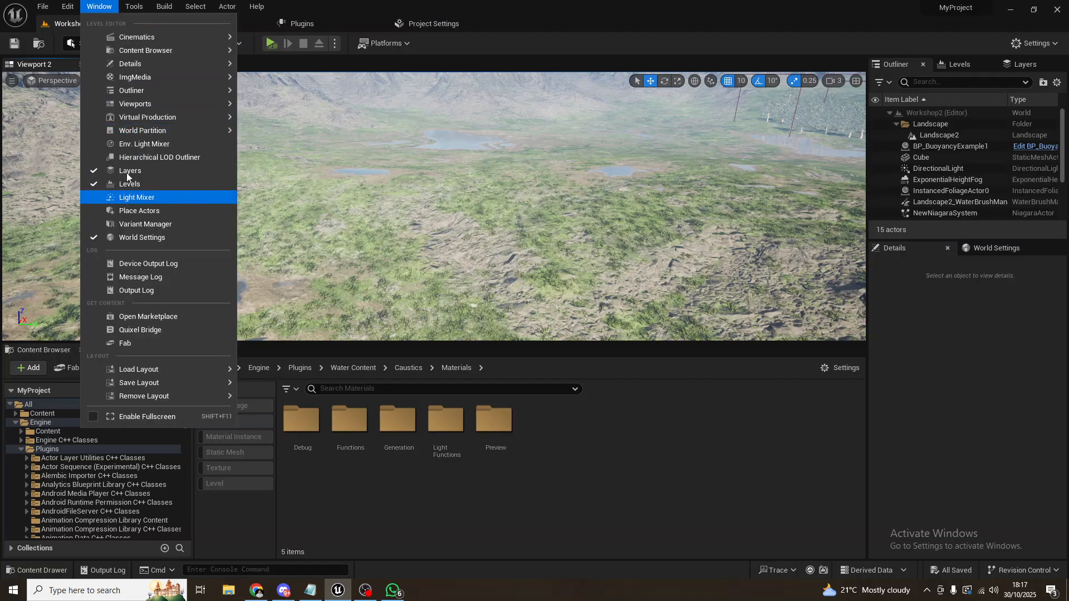
click(127, 213)
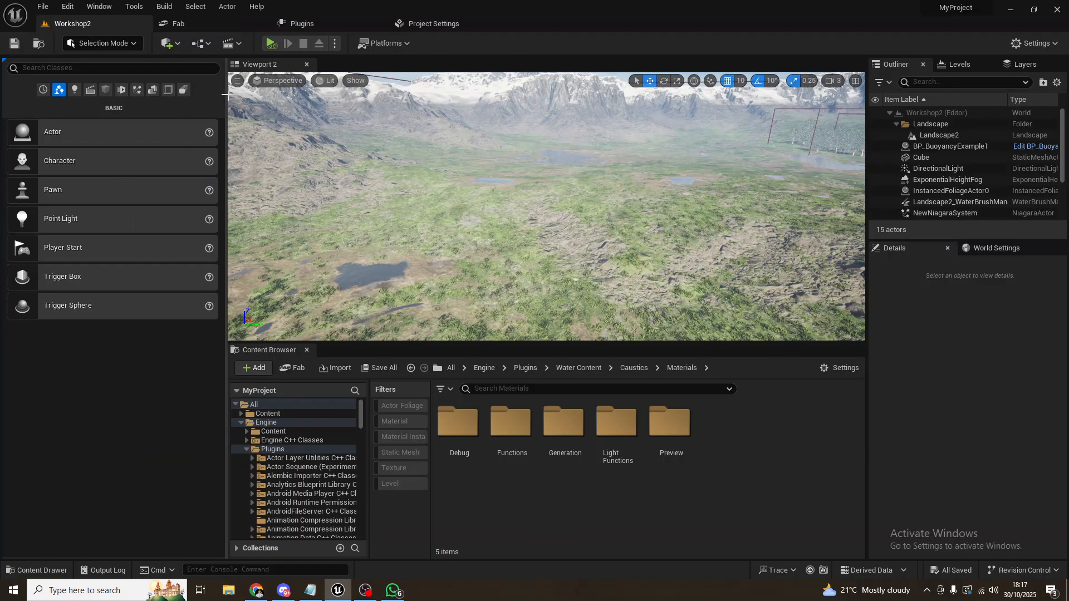
drag(220, 97, 203, 99)
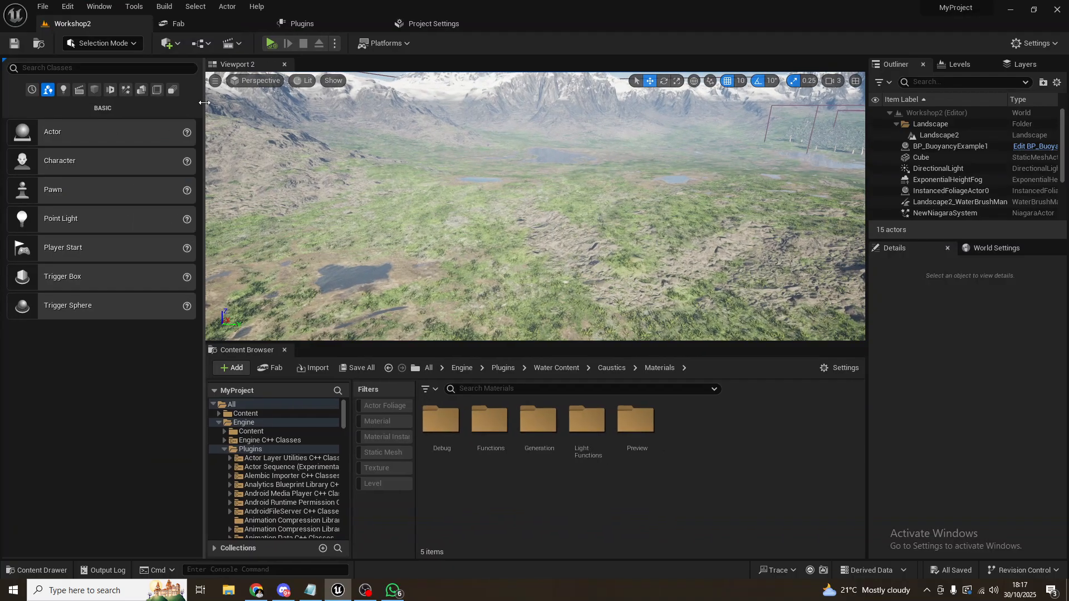
Step: Check the All Classes list of placeable actors, close it, and narrow the Place Actors panel further
click(177, 44)
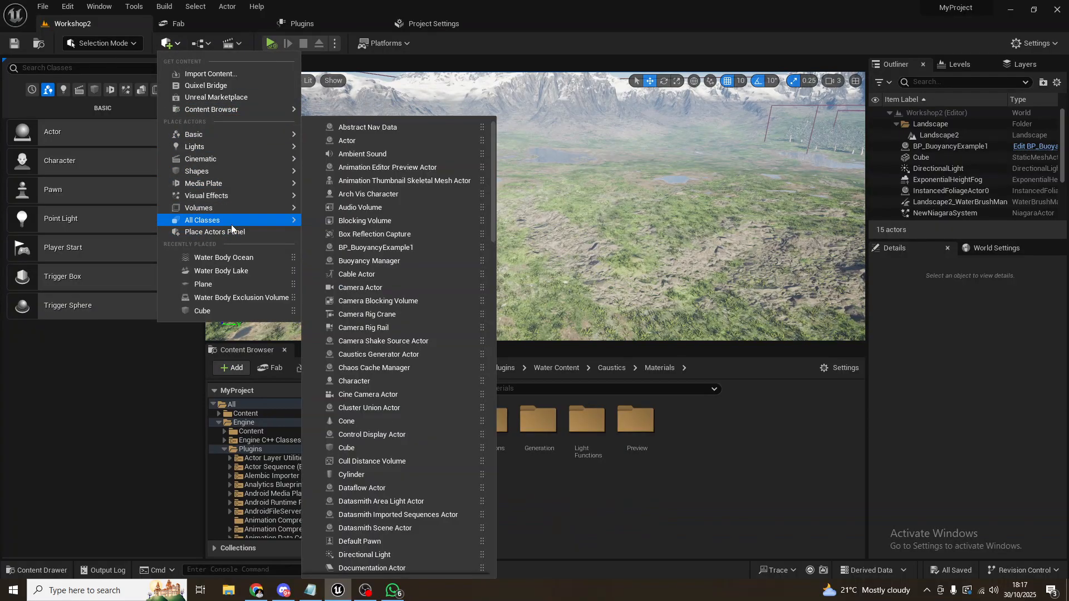
click(131, 403)
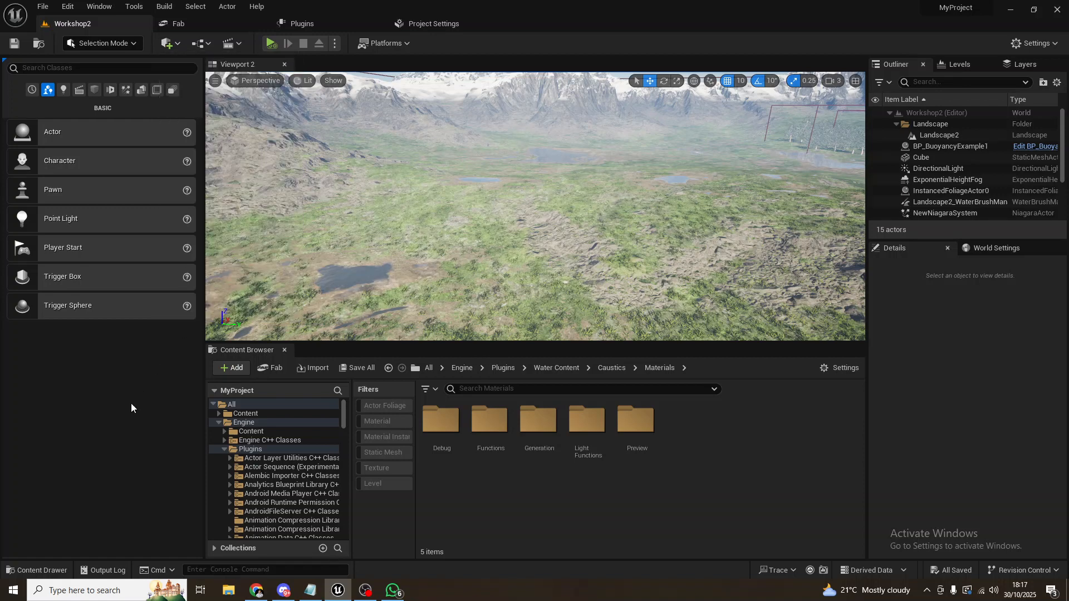
right_drag(313, 229, 321, 216)
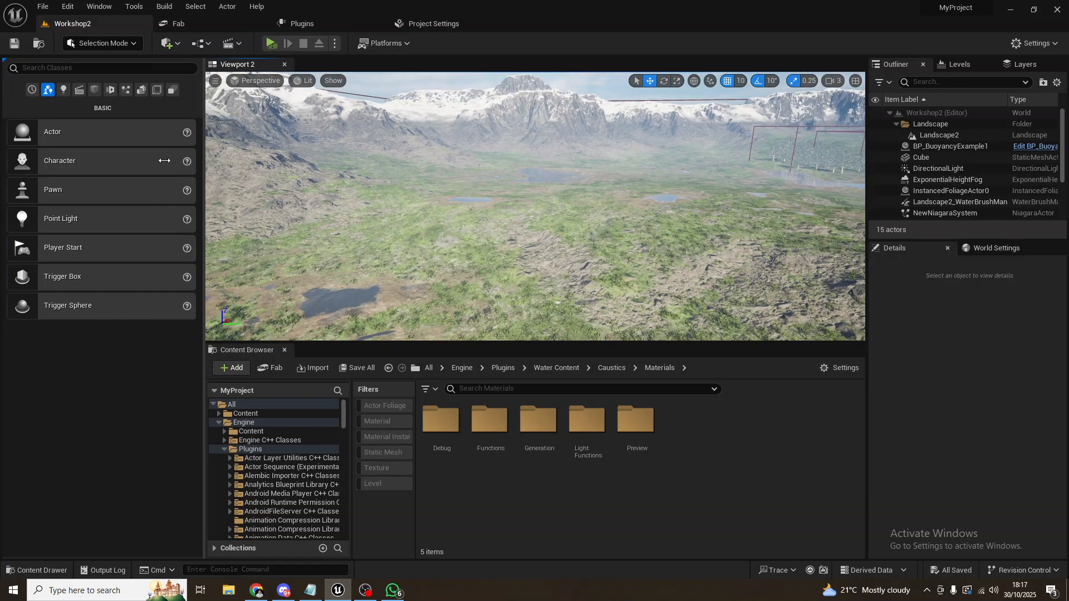
drag(165, 160, 130, 160)
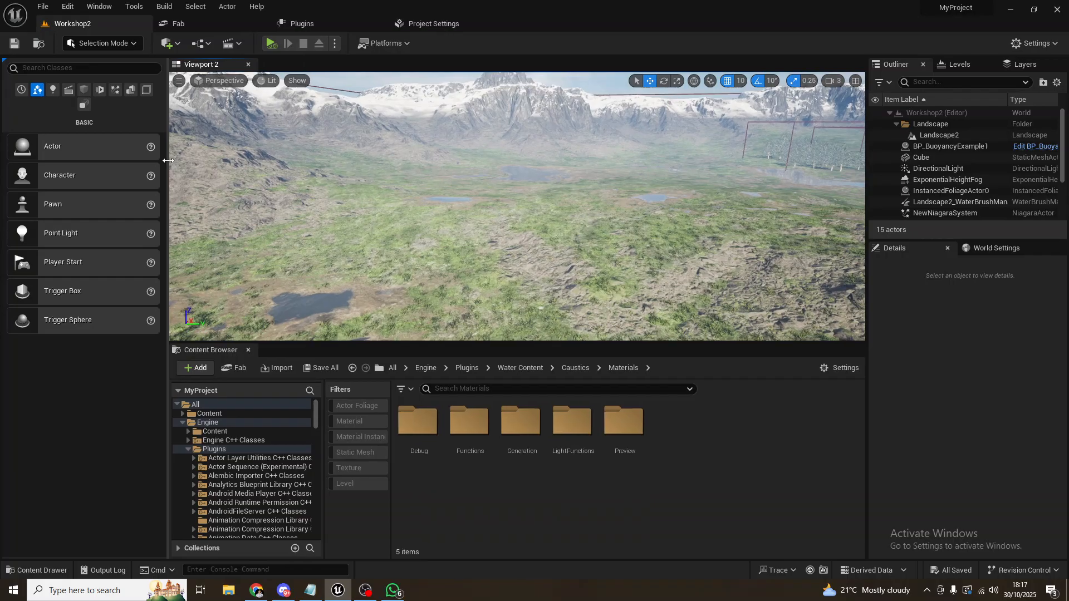
Step: Place a Plane shape on the grassy landscape in the foreground, between the small lakes
click(85, 90)
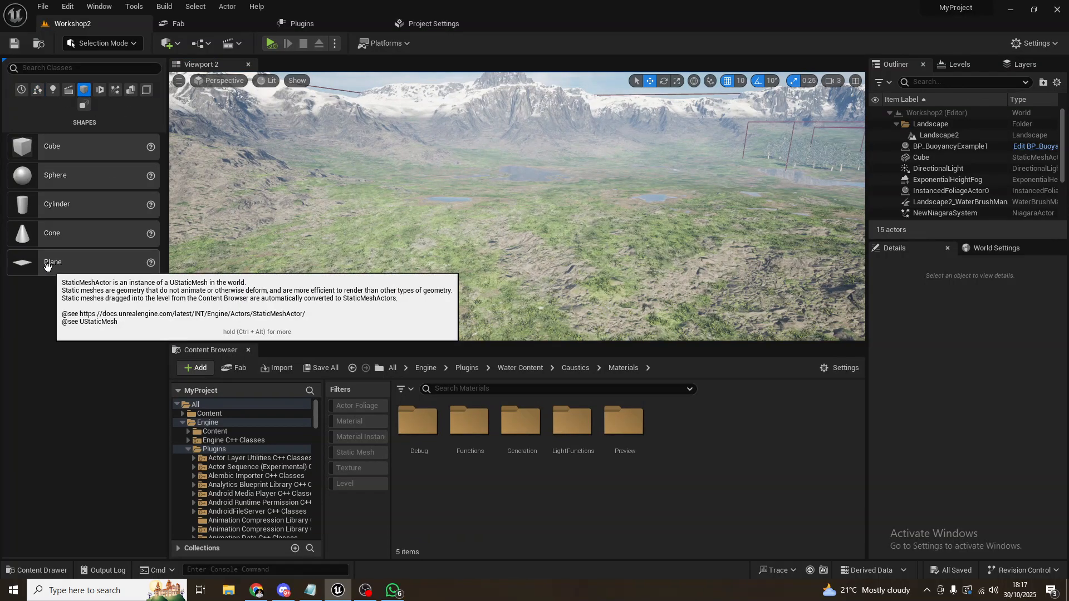
drag(47, 266, 410, 262)
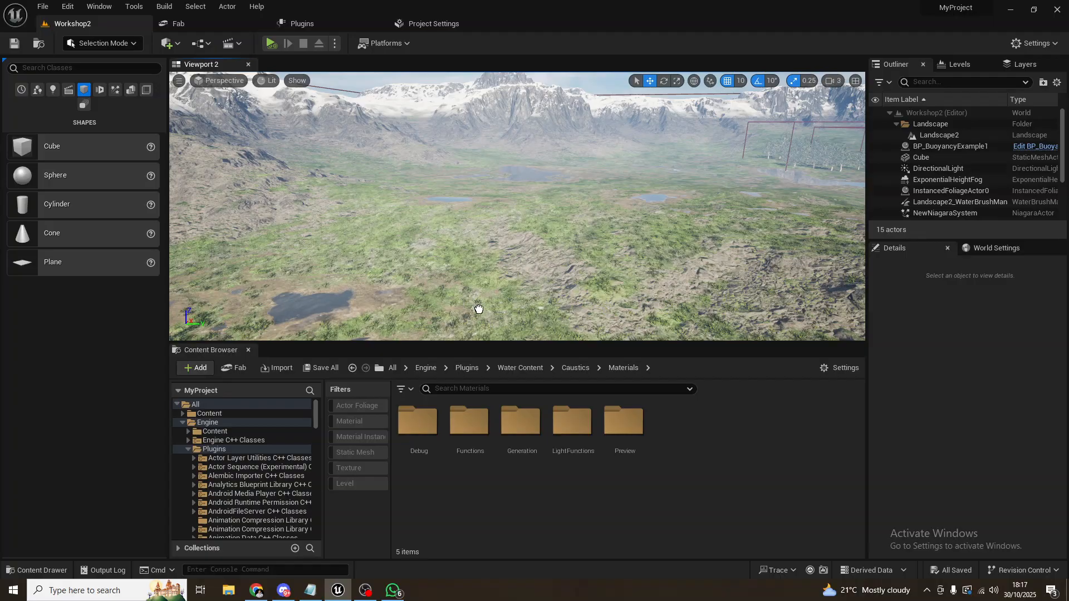
drag(479, 309, 473, 268)
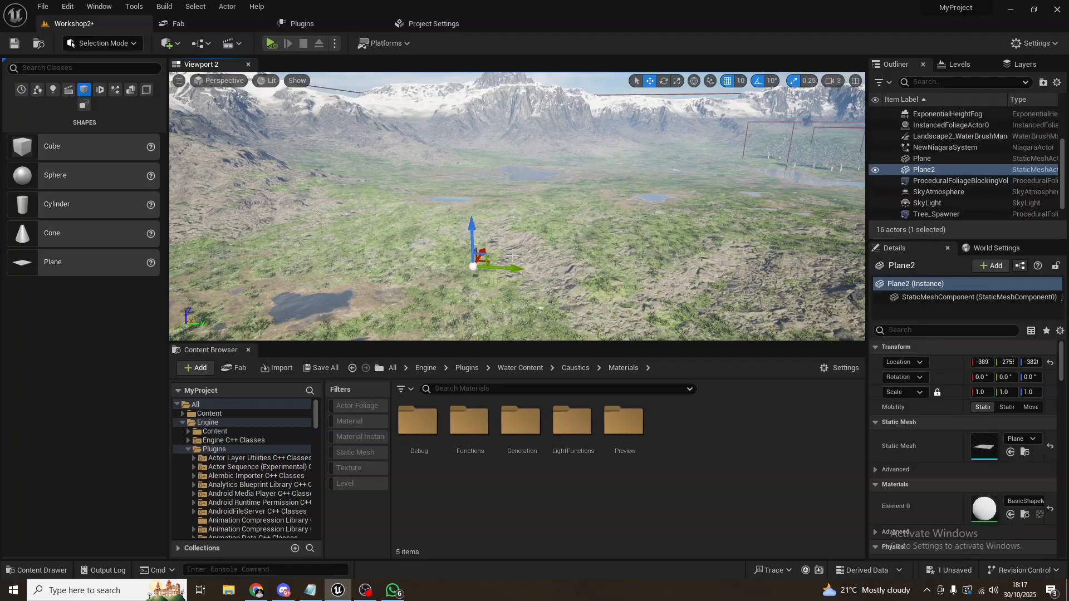
Step: Scale the new plane uniformly to 500 so that it spreads across the valley
key(f)
right_drag(528, 254, 504, 262)
key(s)
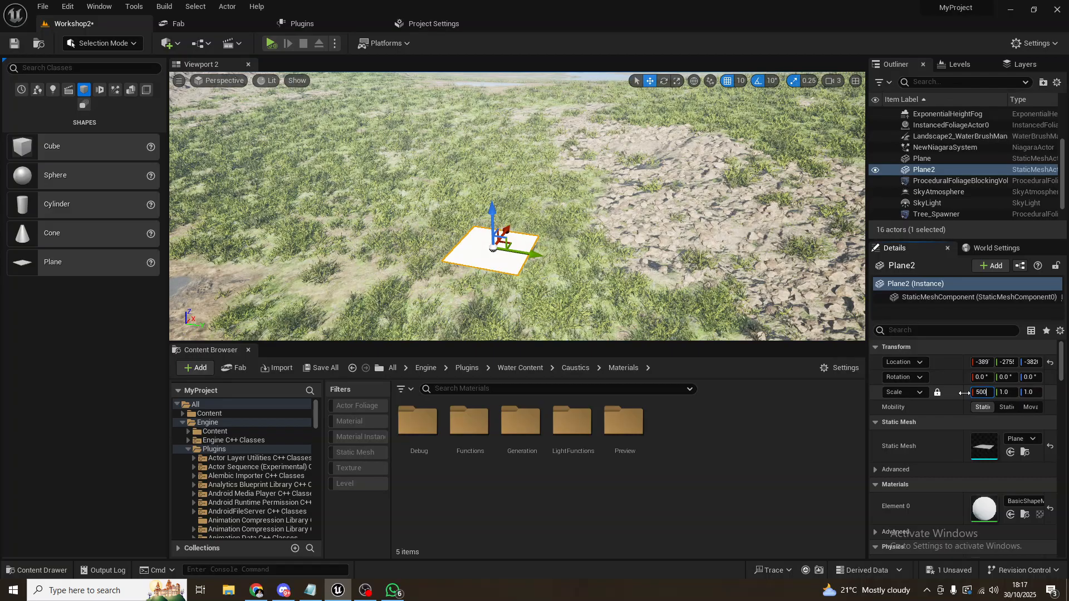
key(Return)
right_drag(616, 255, 588, 271)
key(w)
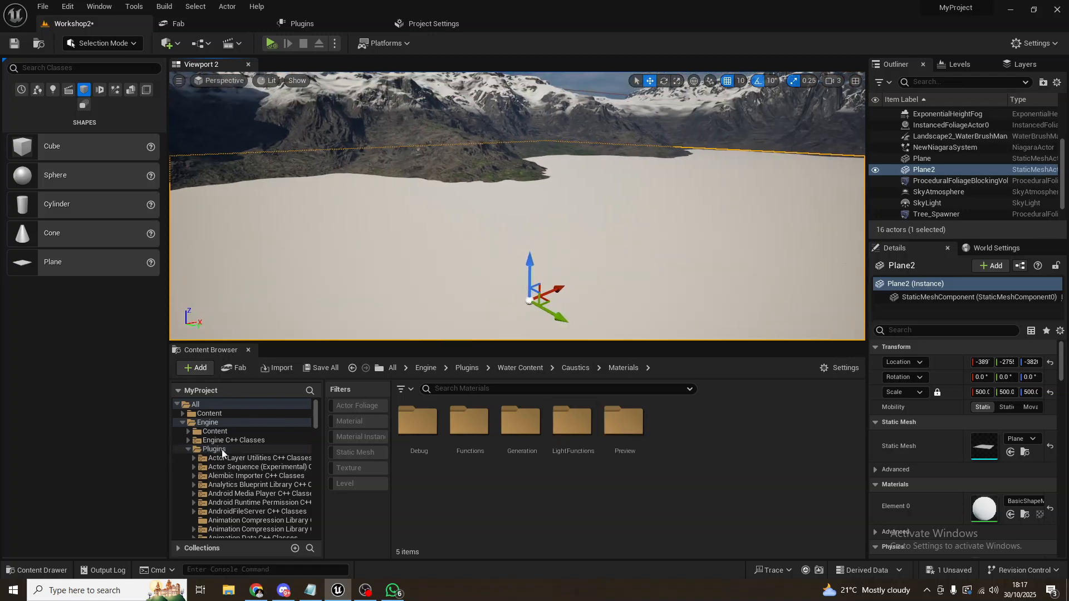
Step: Find the Caustics Materials folder under Water Content in the Content Browser's folder tree
scroll(292, 445, down, 3)
drag(314, 422, 315, 460)
scroll(284, 474, down, 15)
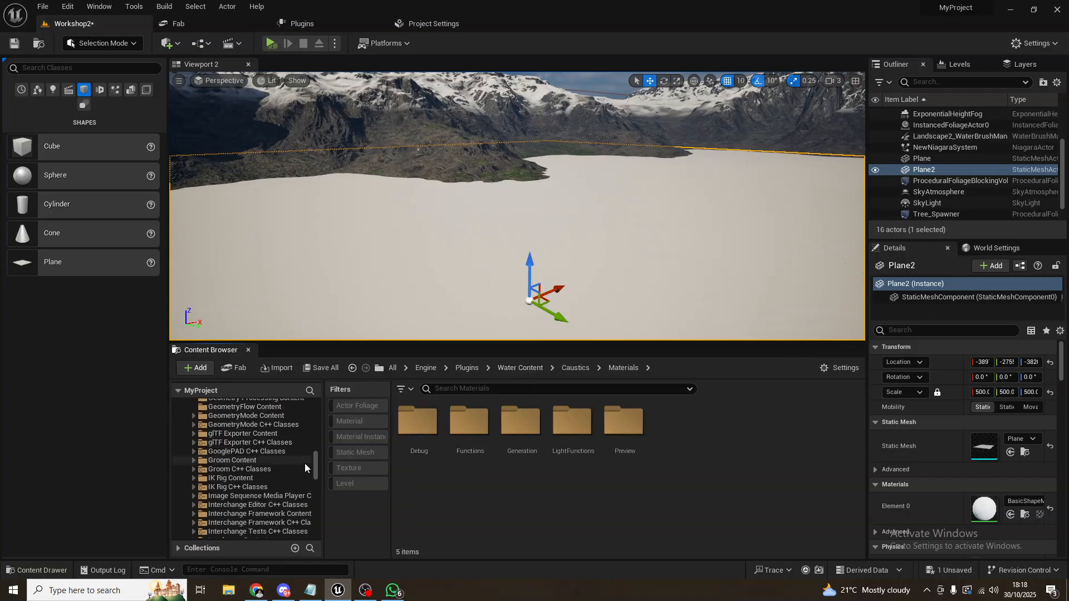
scroll(280, 473, down, 5)
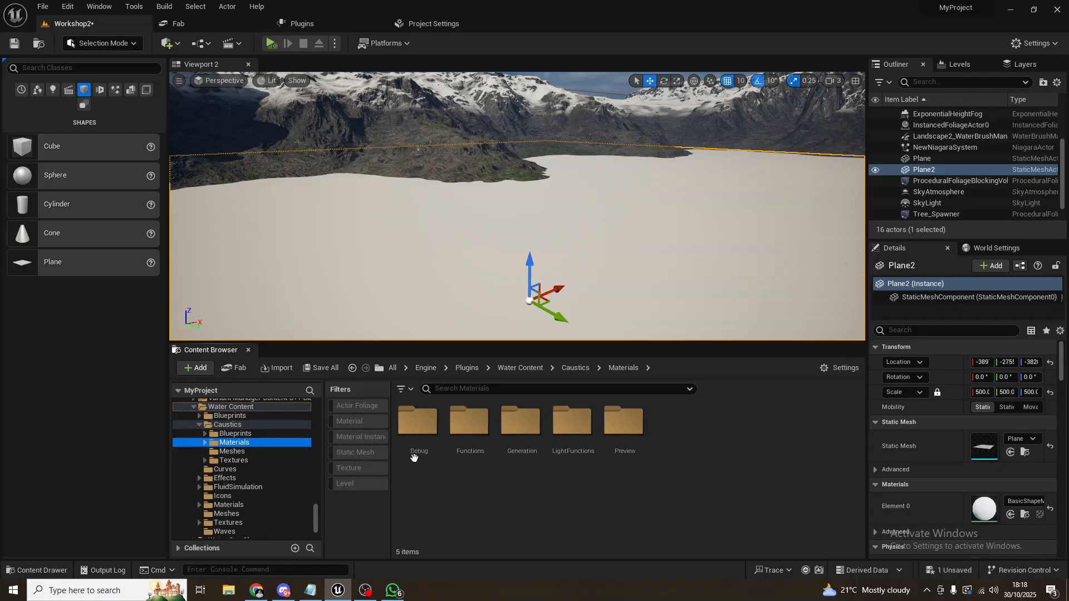
click(409, 391)
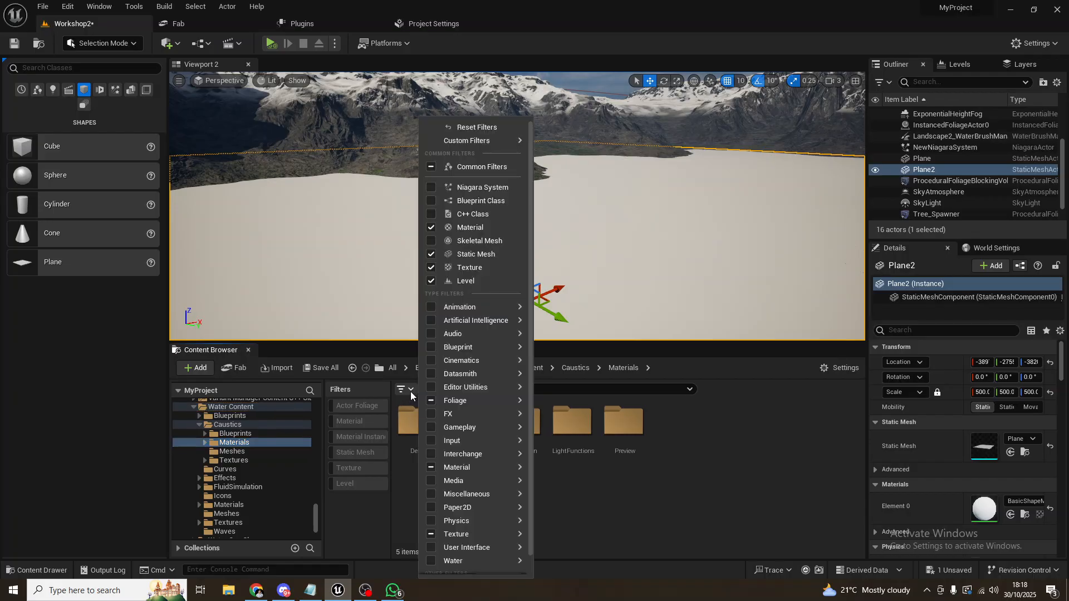
mouse_move(433, 319)
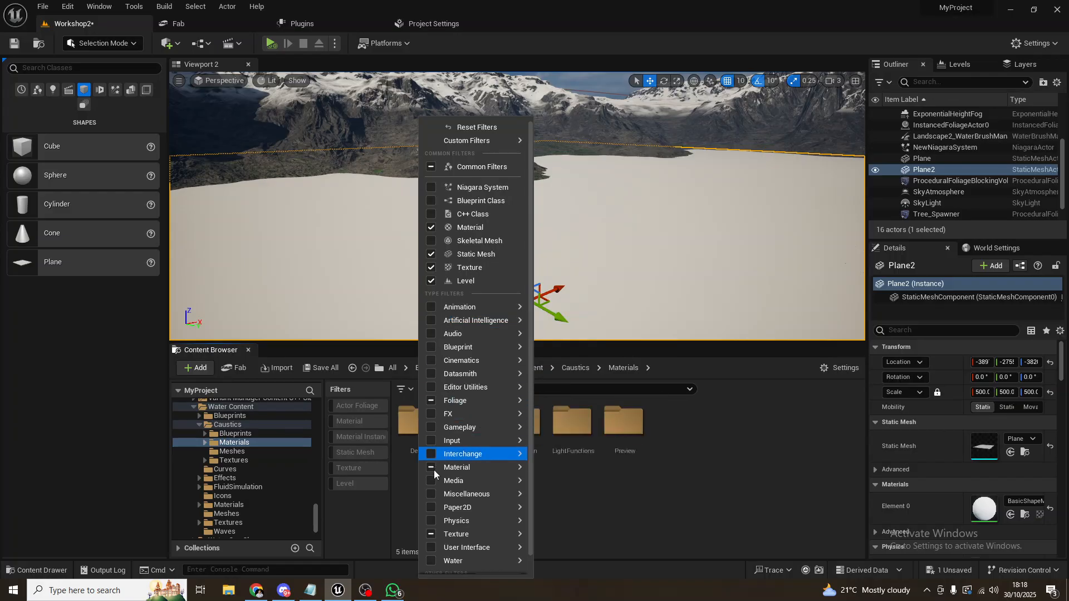
mouse_move(434, 471)
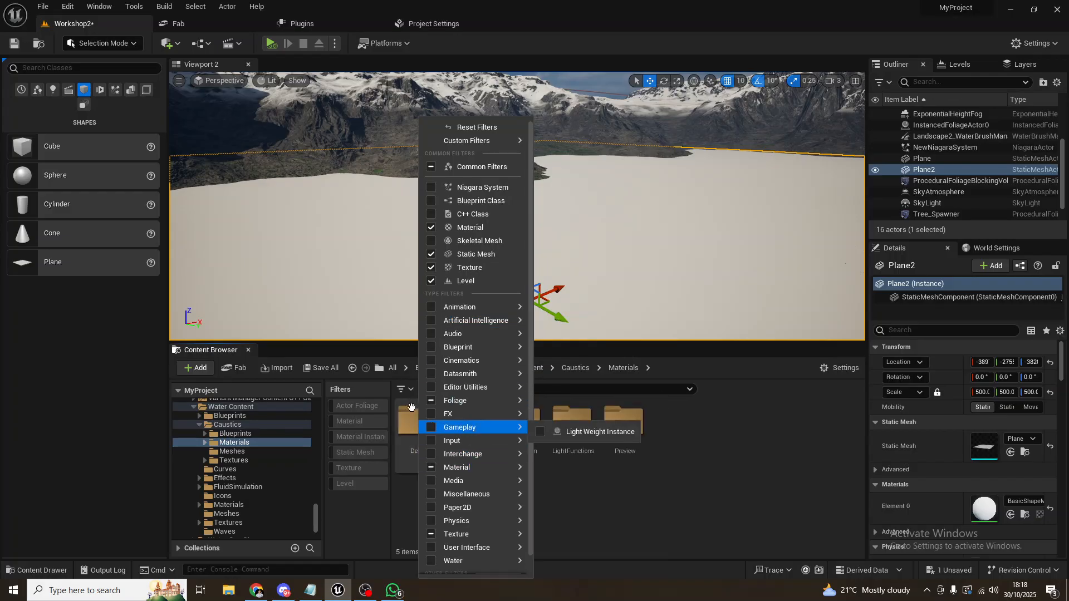
click(412, 392)
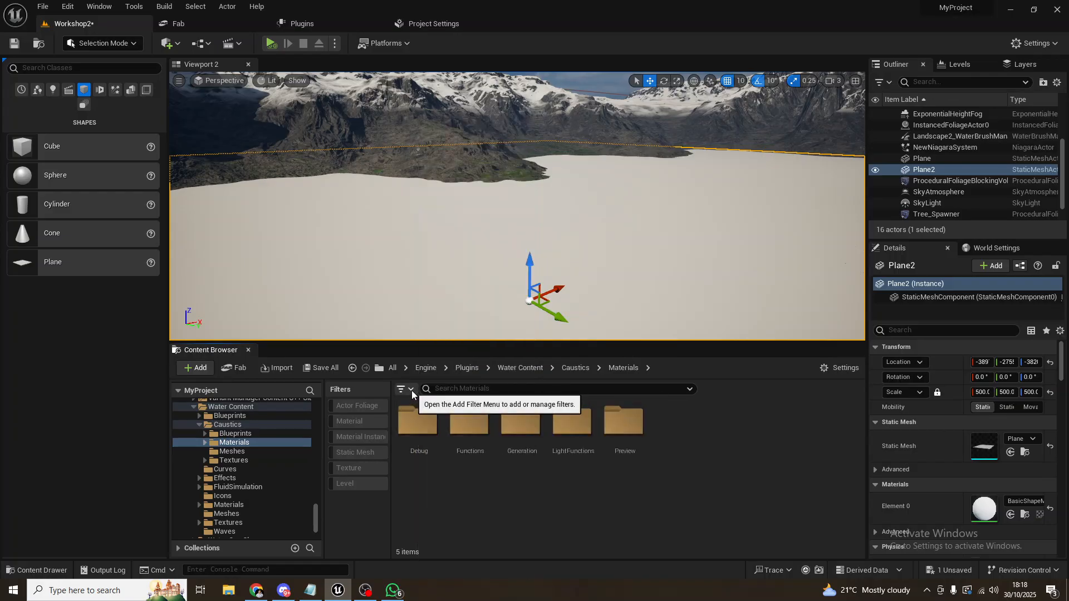
click(412, 390)
mouse_move(463, 385)
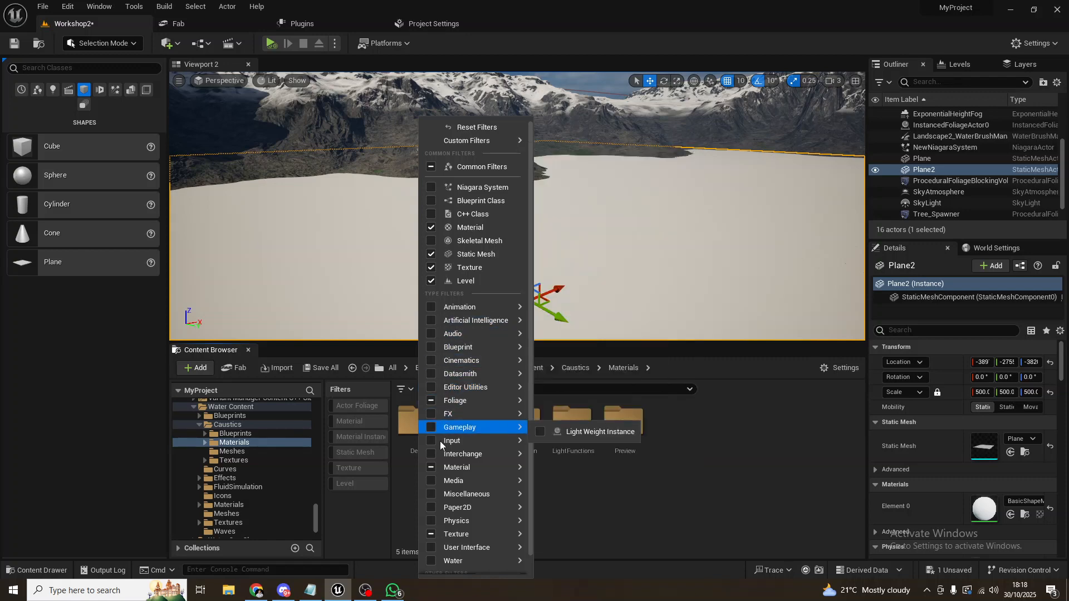
mouse_move(436, 471)
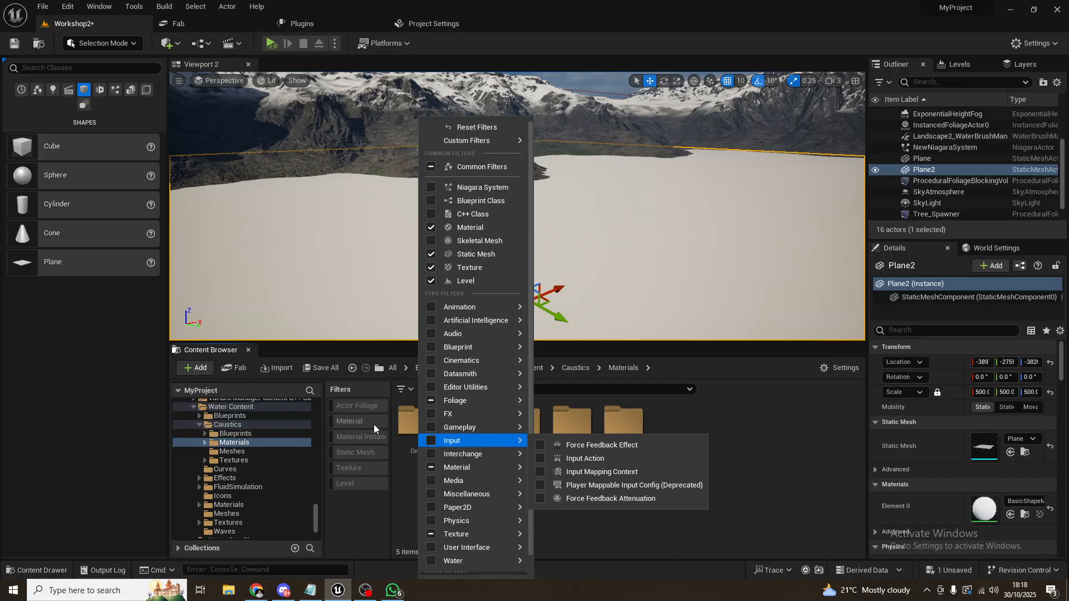
click(405, 391)
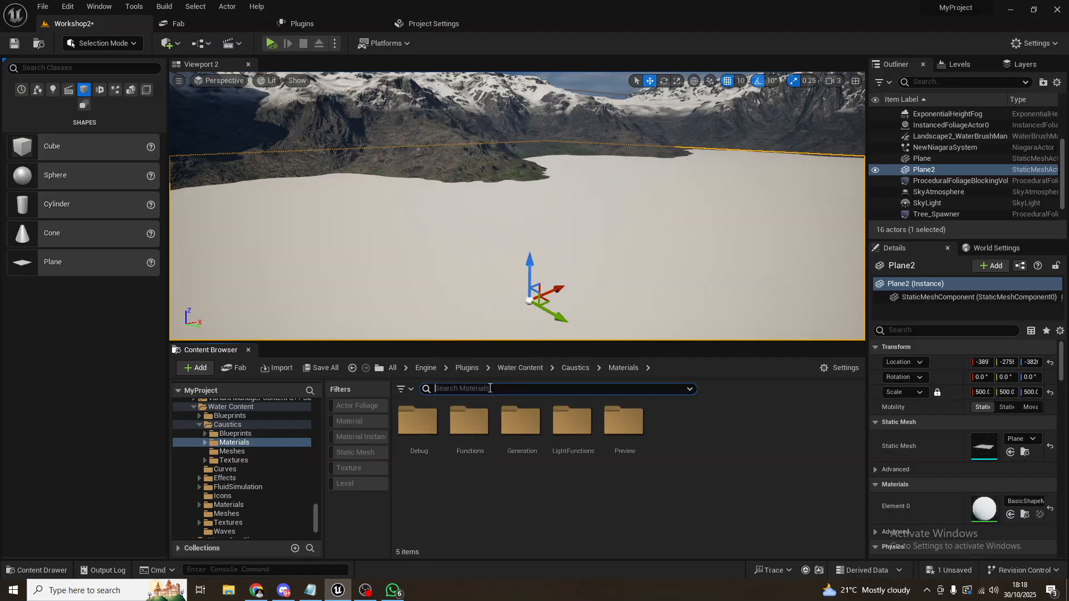
Step: Search the Caustics Materials folder for "water" and make the Content Browser taller to look through the results
click(490, 388)
text(water)
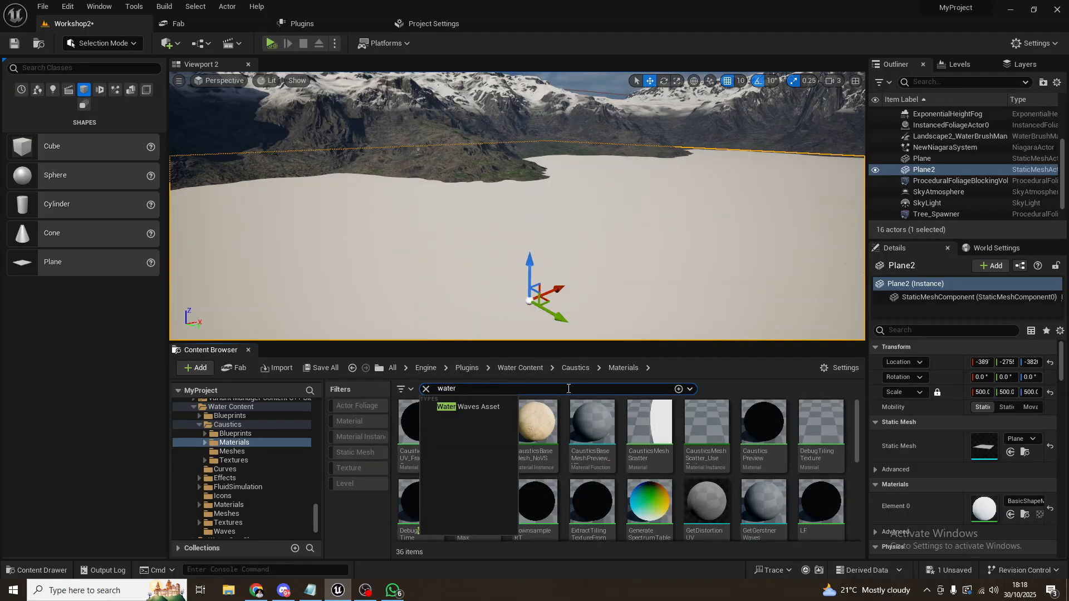
click(749, 369)
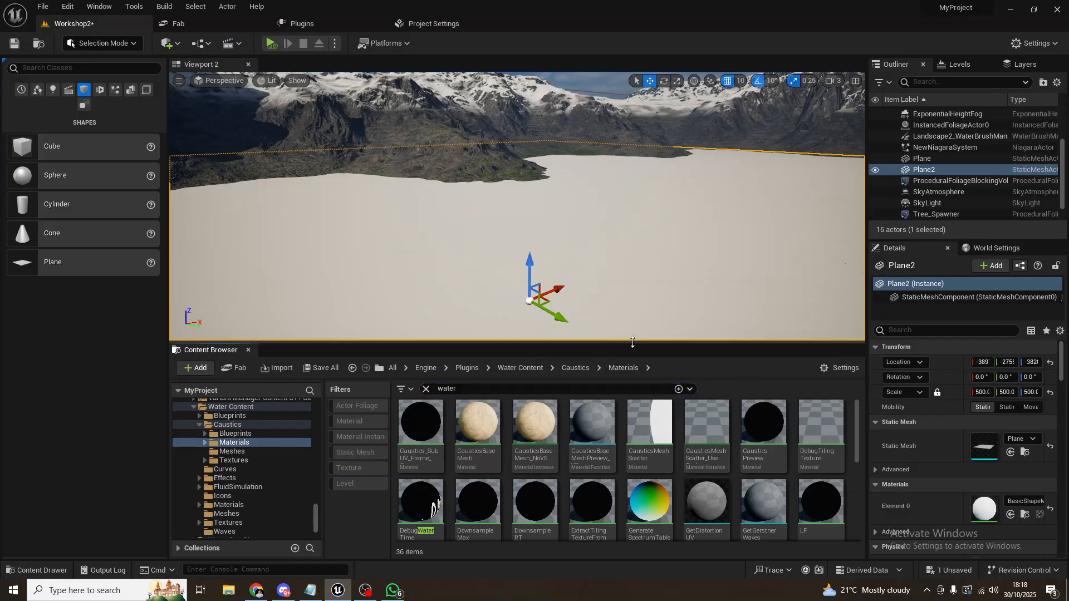
drag(633, 343, 634, 298)
scroll(634, 472, down, 2)
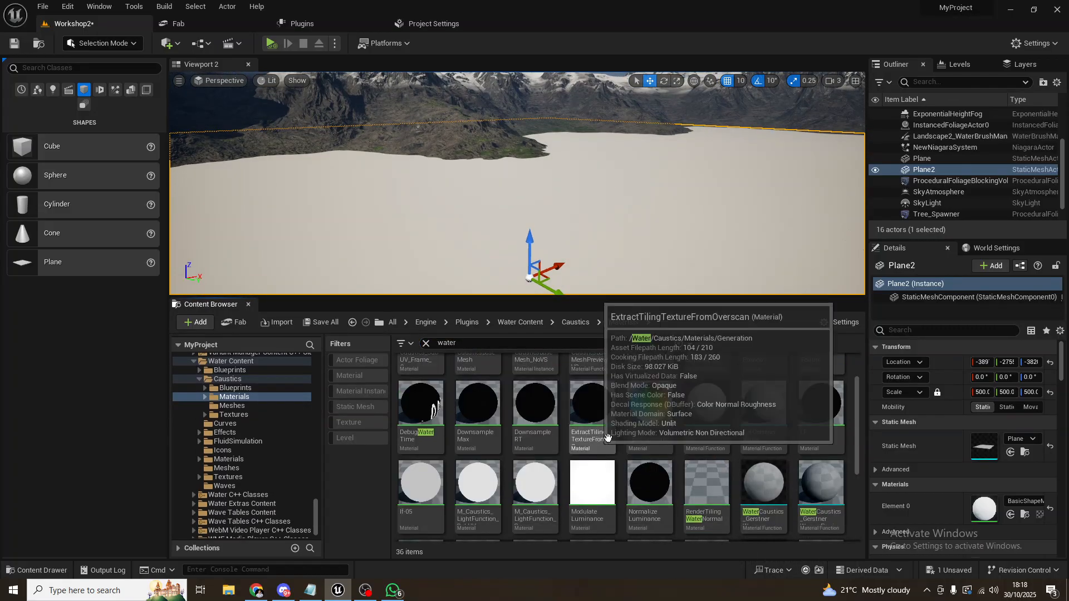
scroll(637, 484, down, 5)
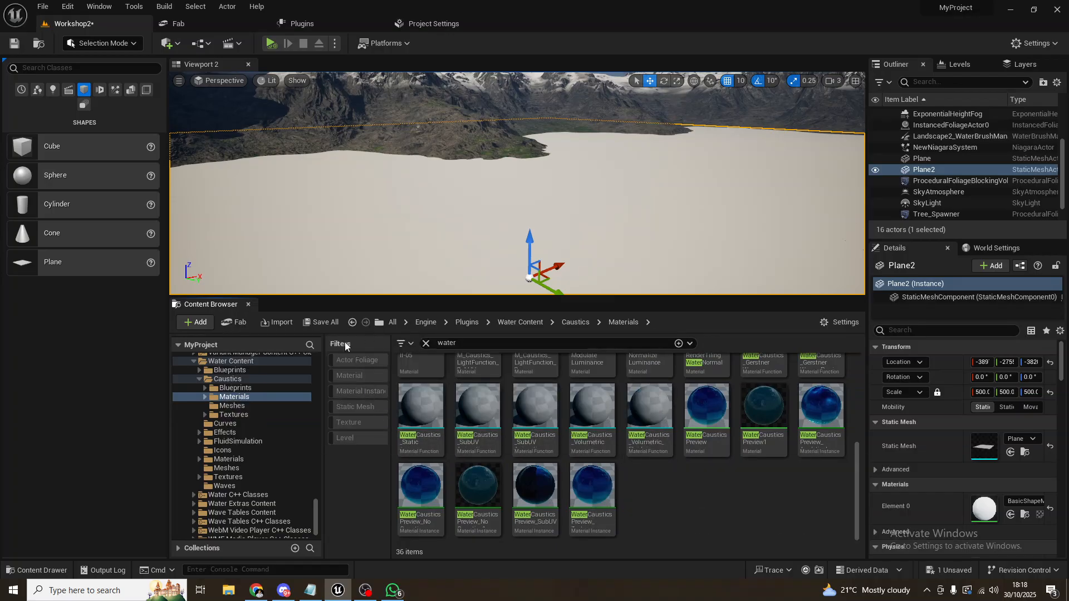
Step: Check the Material filter types and limit the water search results to Material Instance assets
click(406, 343)
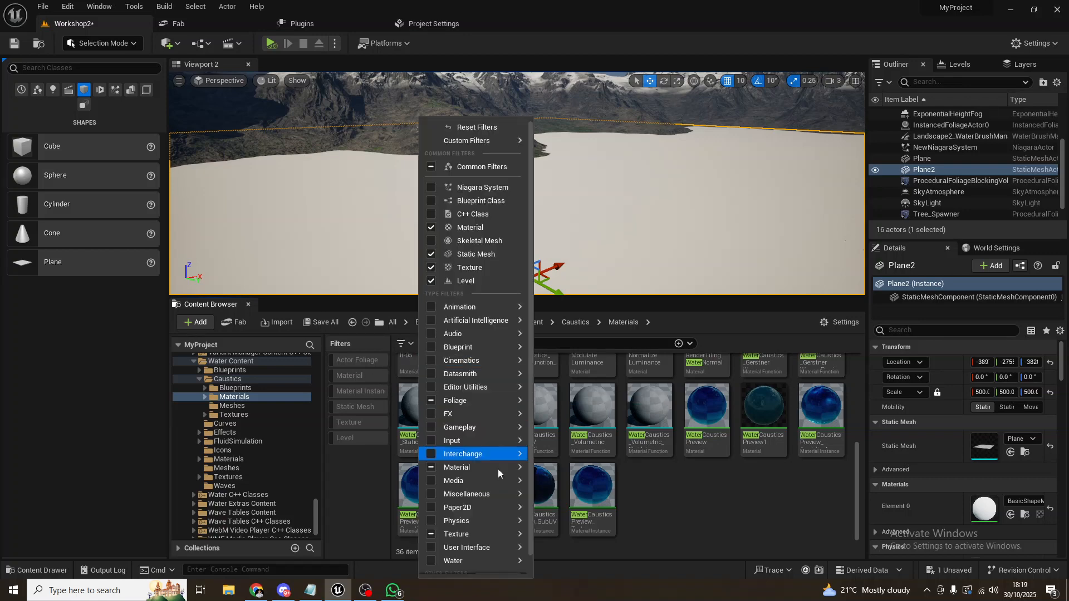
mouse_move(483, 469)
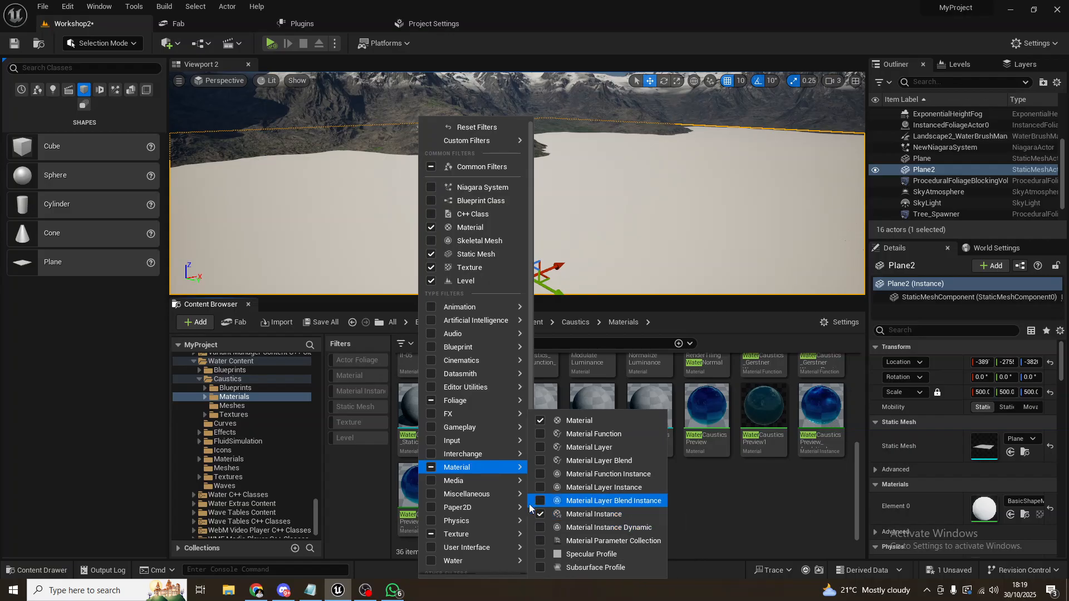
click(366, 391)
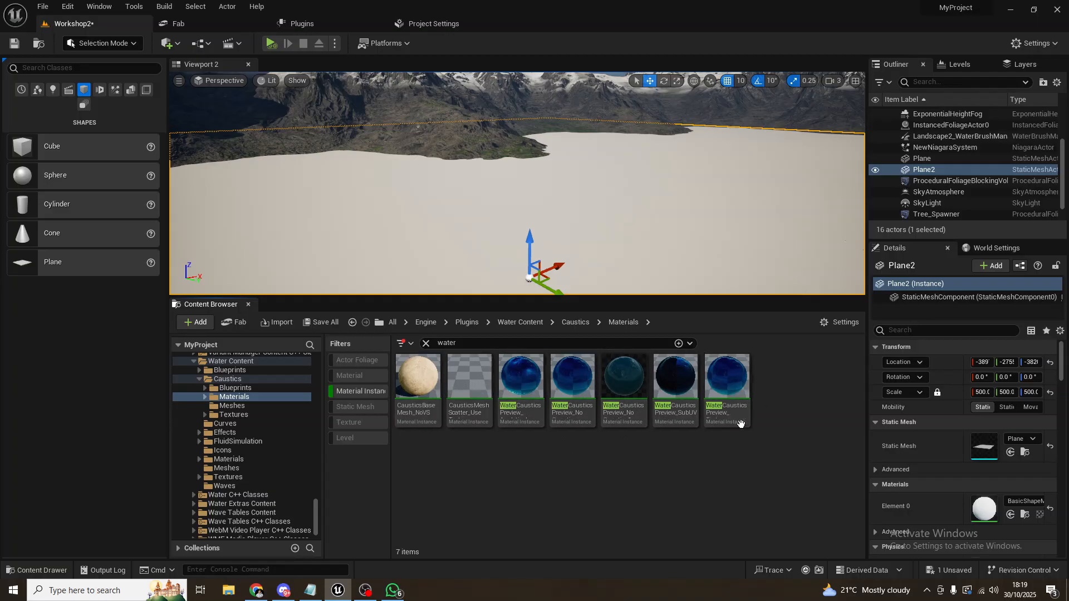
Step: Compare the water caustics material instances and apply WaterCausticsPreview_Analytical to the large plane
mouse_move(723, 409)
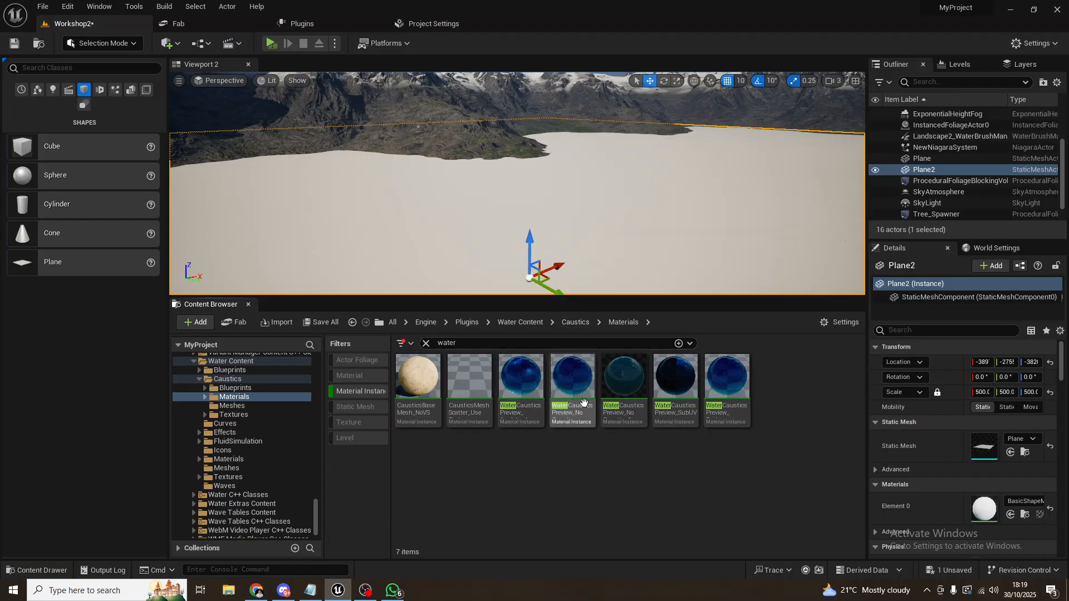
mouse_move(627, 398)
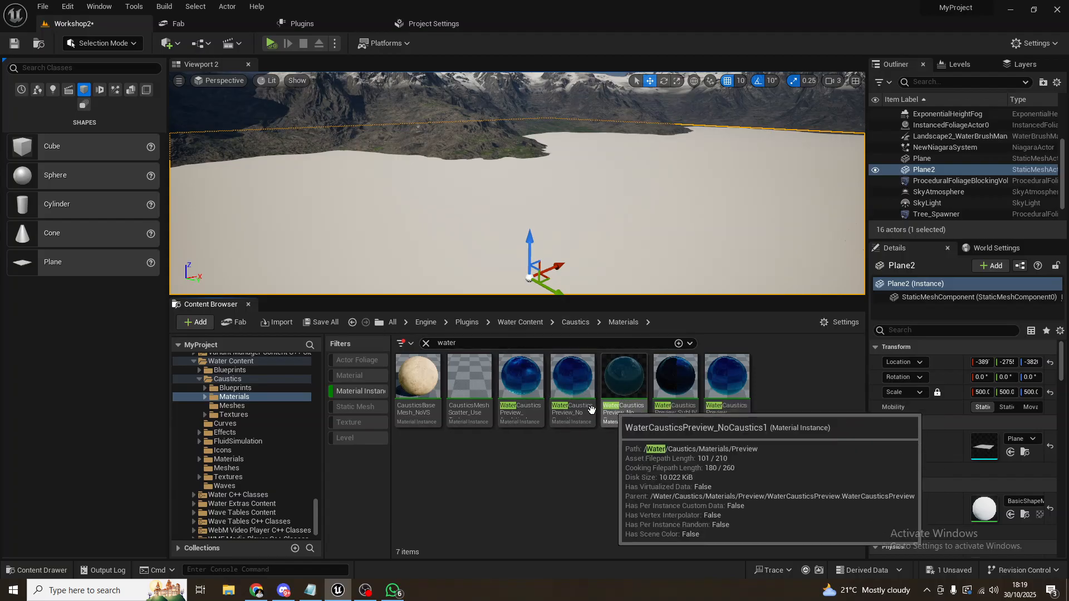
mouse_move(524, 416)
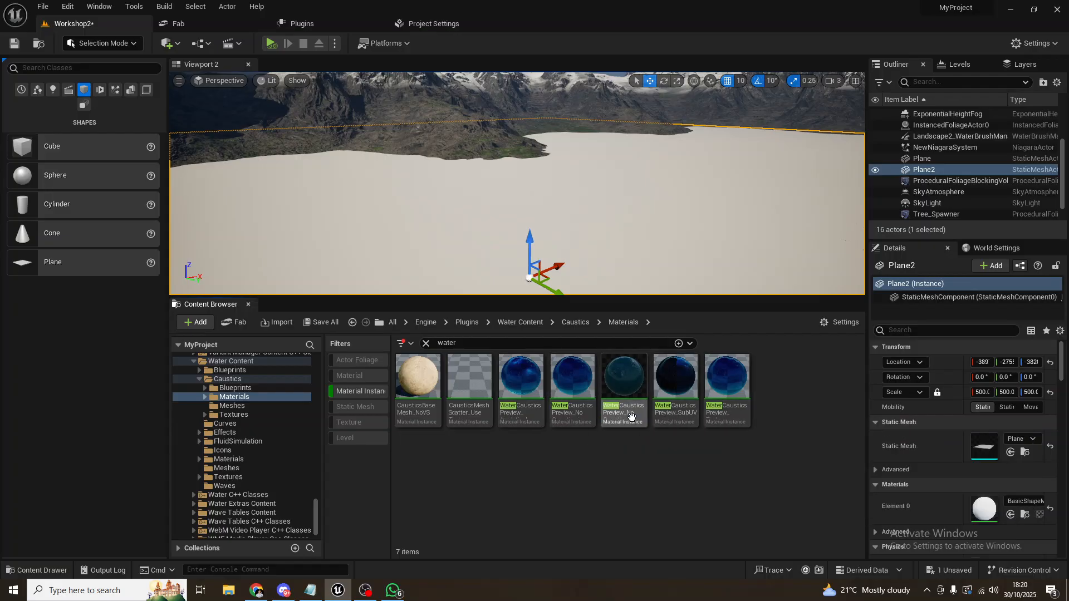
mouse_move(628, 416)
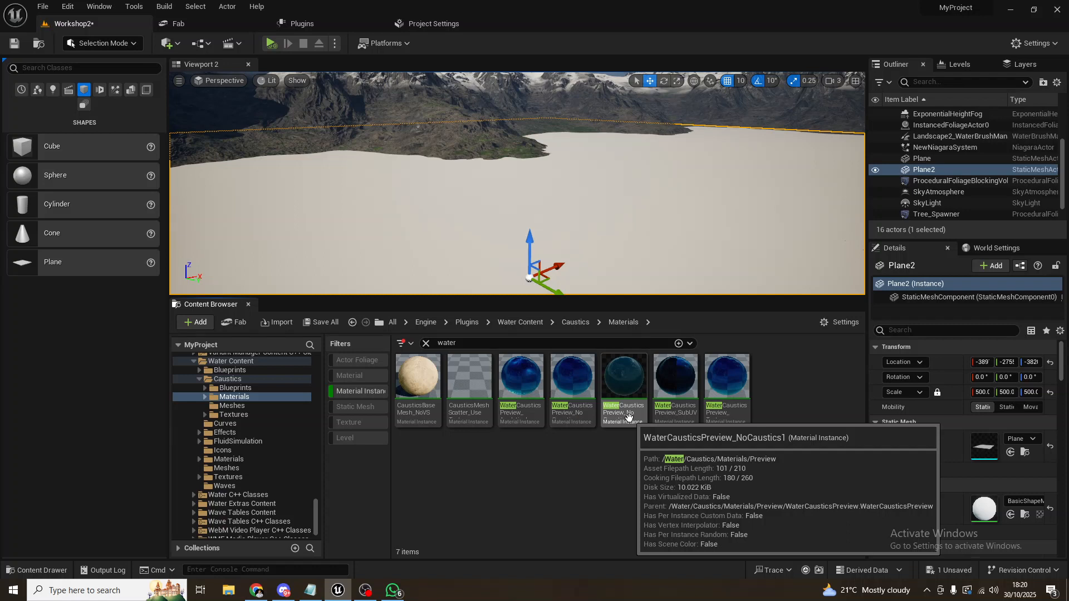
click(628, 416)
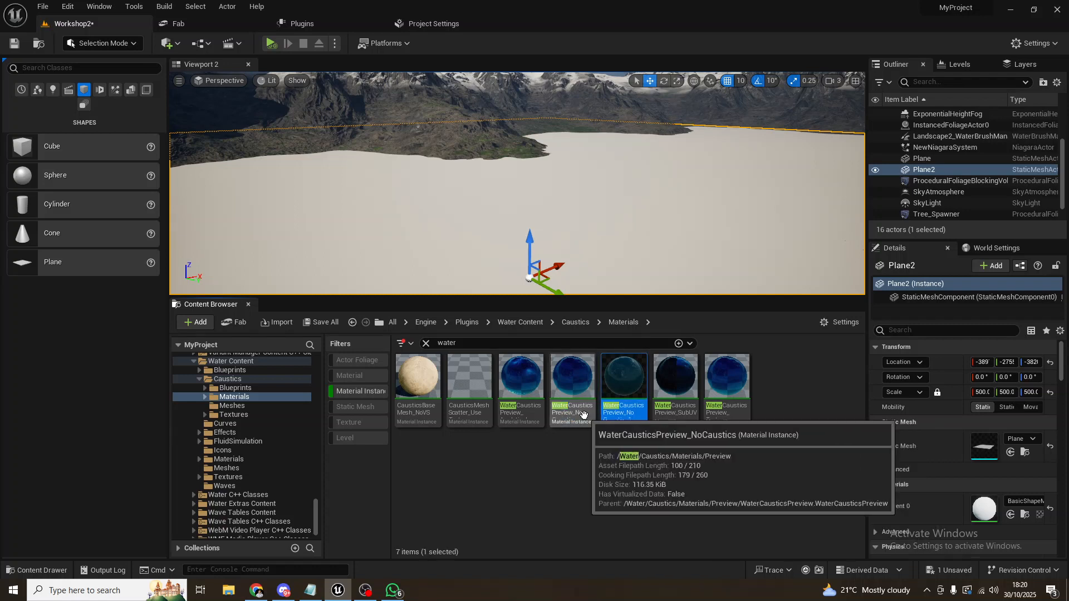
click(527, 416)
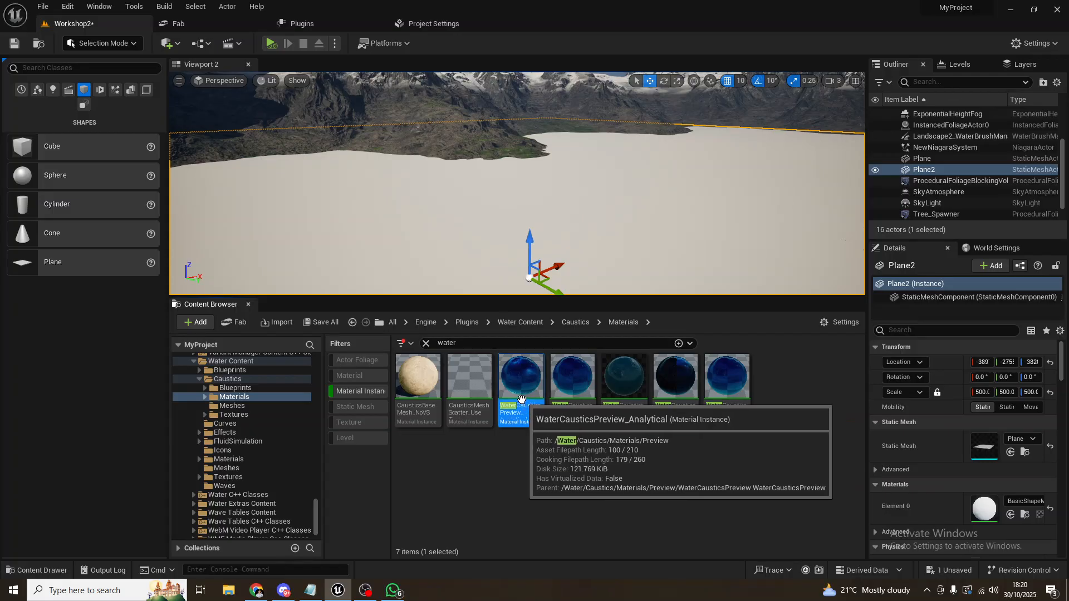
drag(521, 399, 483, 249)
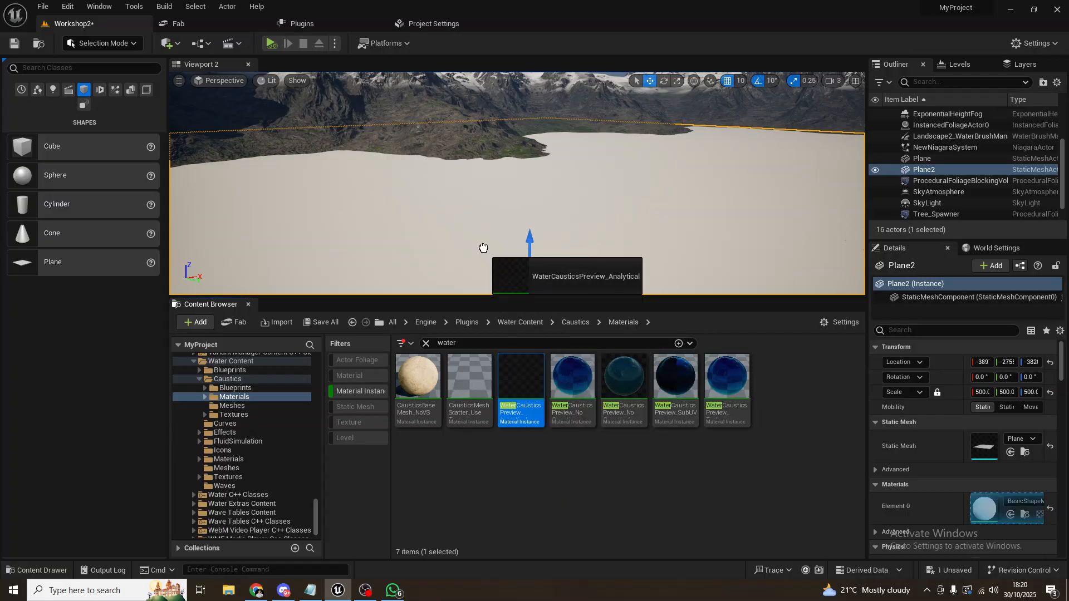
mouse_move(483, 249)
mouse_down()
mouse_move(501, 397)
mouse_move(513, 393)
mouse_move(496, 293)
mouse_move(477, 259)
mouse_up()
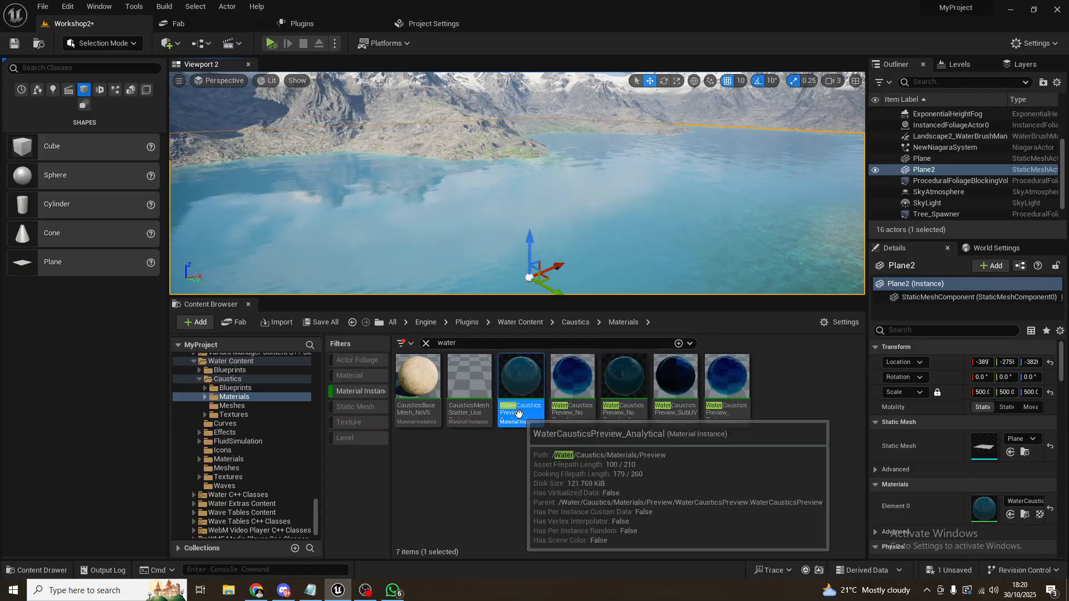
Step: Fly around the plane to examine the water surface and shorelines, and cancel the pending autosave
right_drag(539, 222, 506, 236)
key(w)
key(w)
key(s)
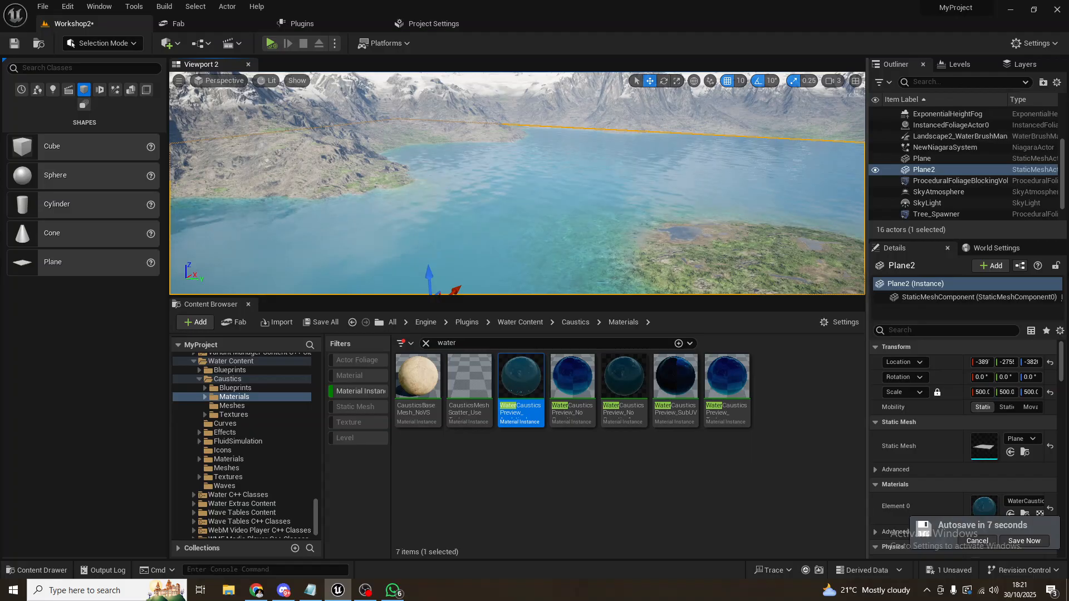
click(969, 541)
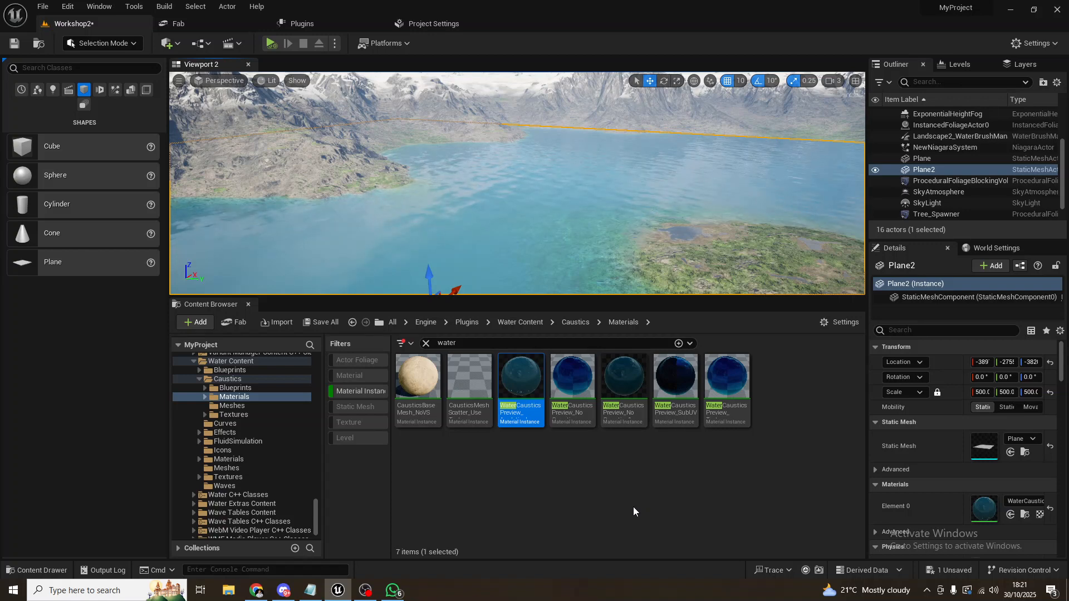
right_drag(493, 222, 465, 197)
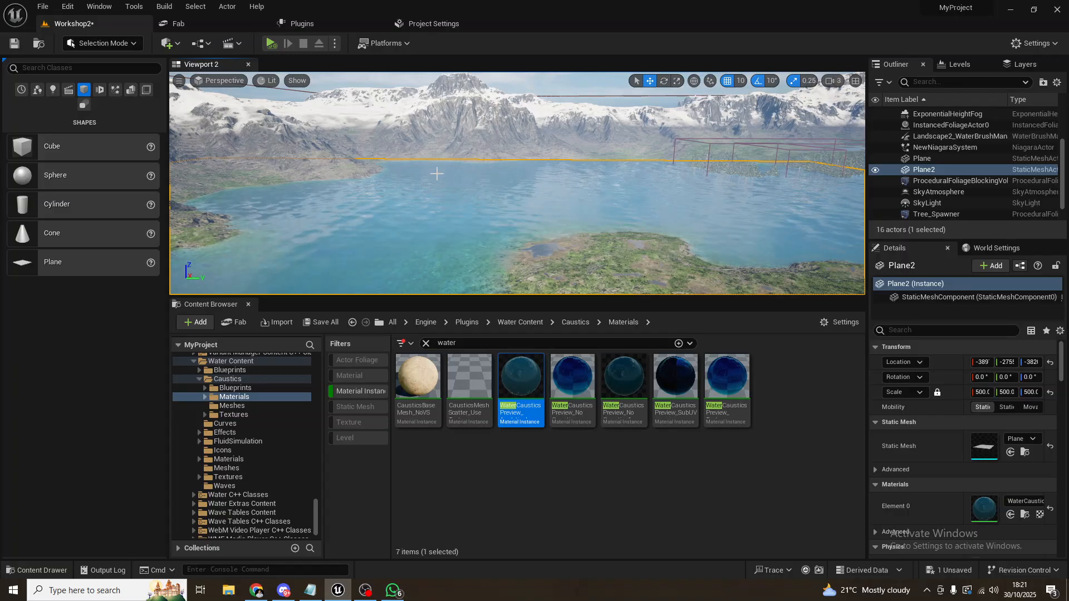
right_drag(504, 232, 440, 234)
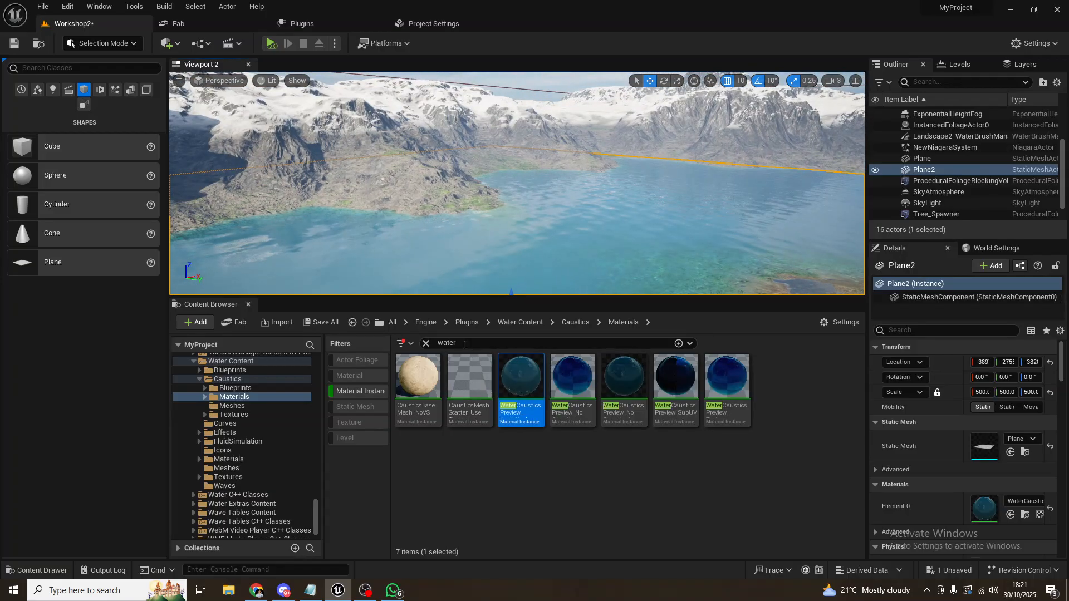
Step: Open the WaterCausticsPreview_Analytical material instance for editing and dock its editor window beside Project Settings
mouse_move(524, 391)
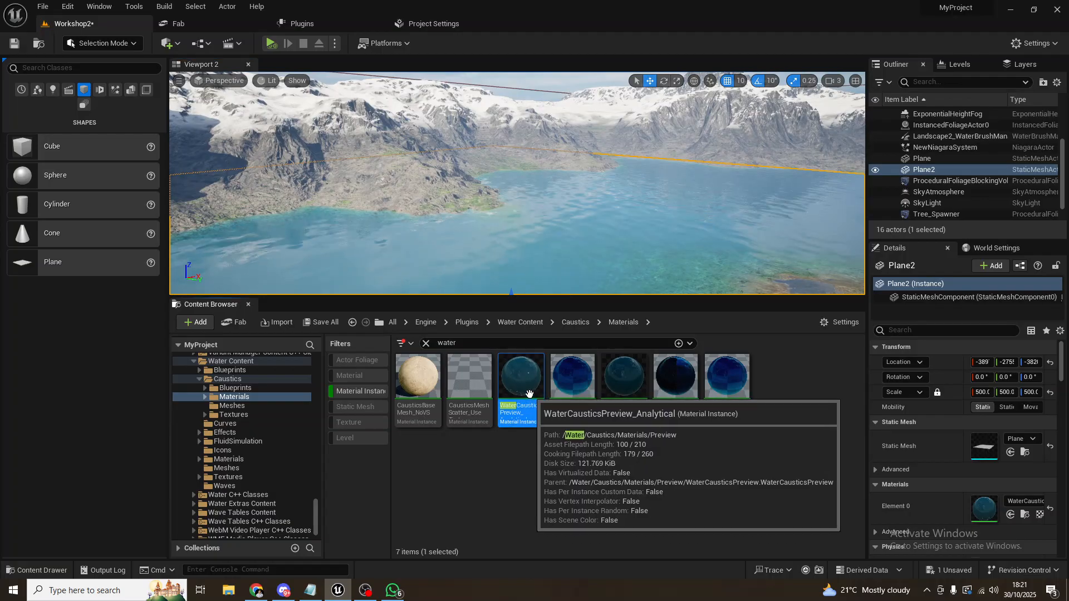
double_click(529, 394)
drag(495, 166, 688, 44)
drag(522, 71, 564, 25)
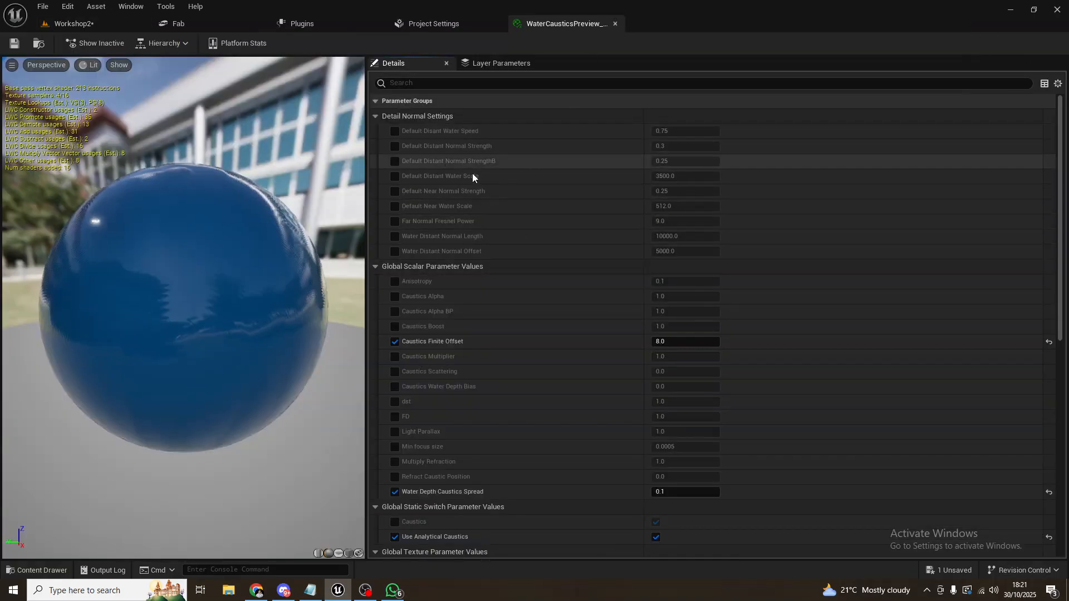
Step: Examine the parameter groups of the WaterCausticsPreview_Analytical material instance, from Detail Normal Settings through Water Shading
scroll(529, 245, down, 2)
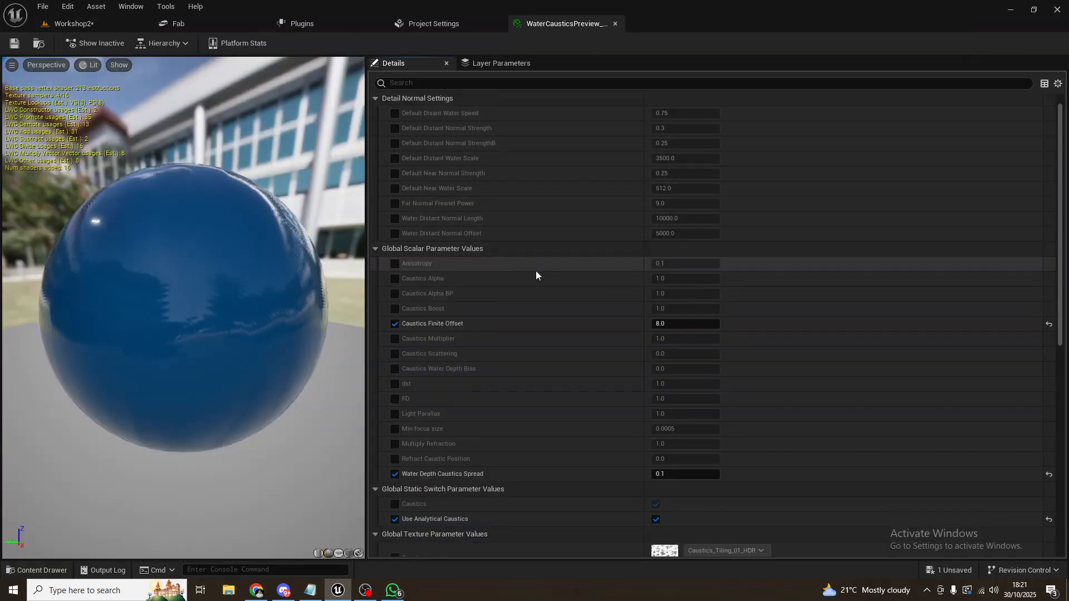
scroll(451, 223, down, 3)
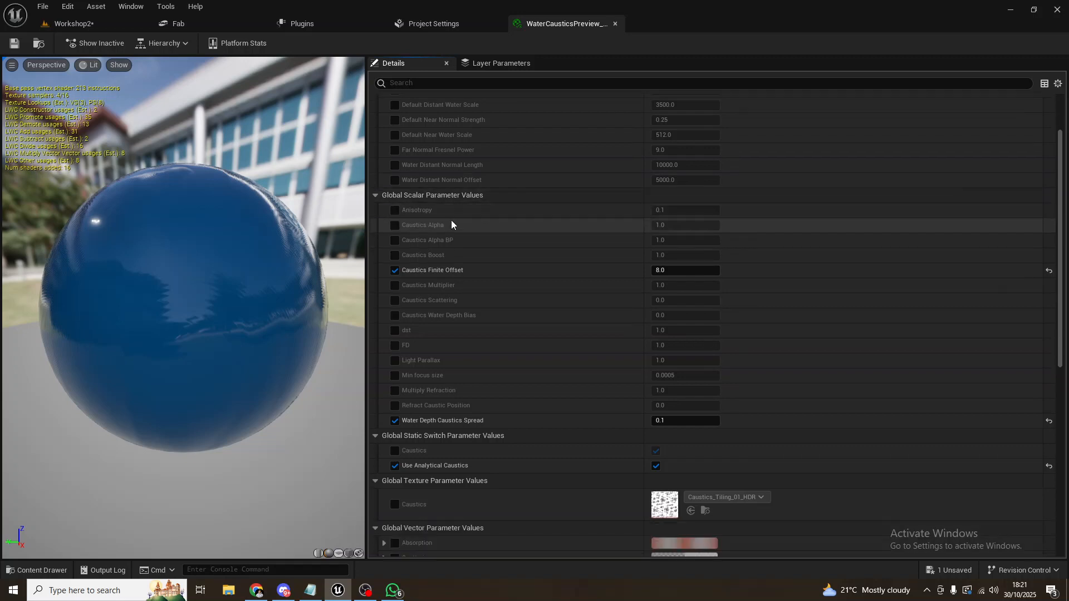
scroll(468, 221, down, 3)
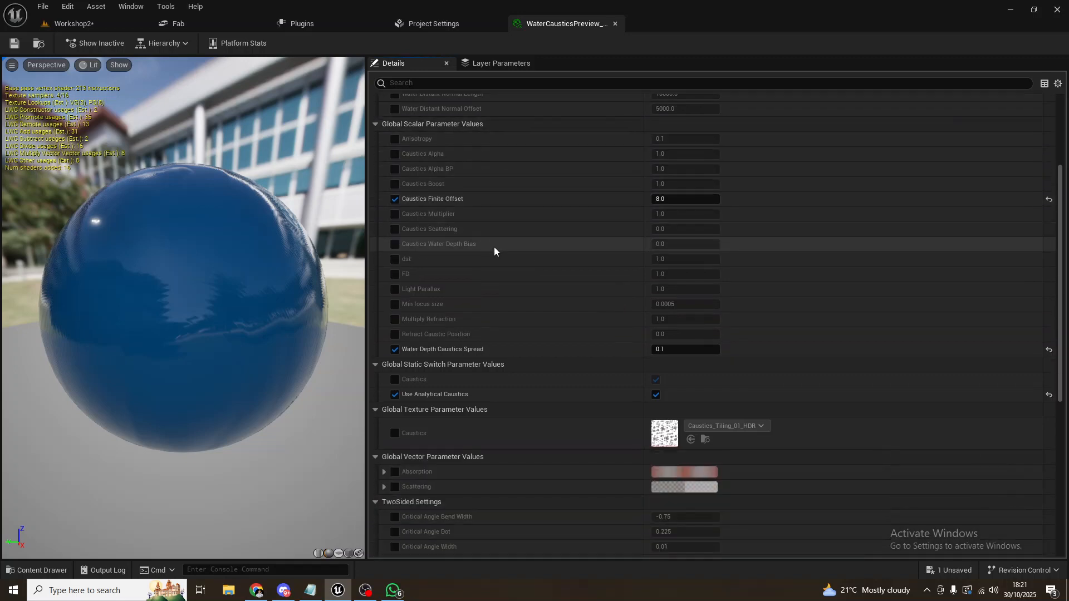
scroll(515, 228, down, 5)
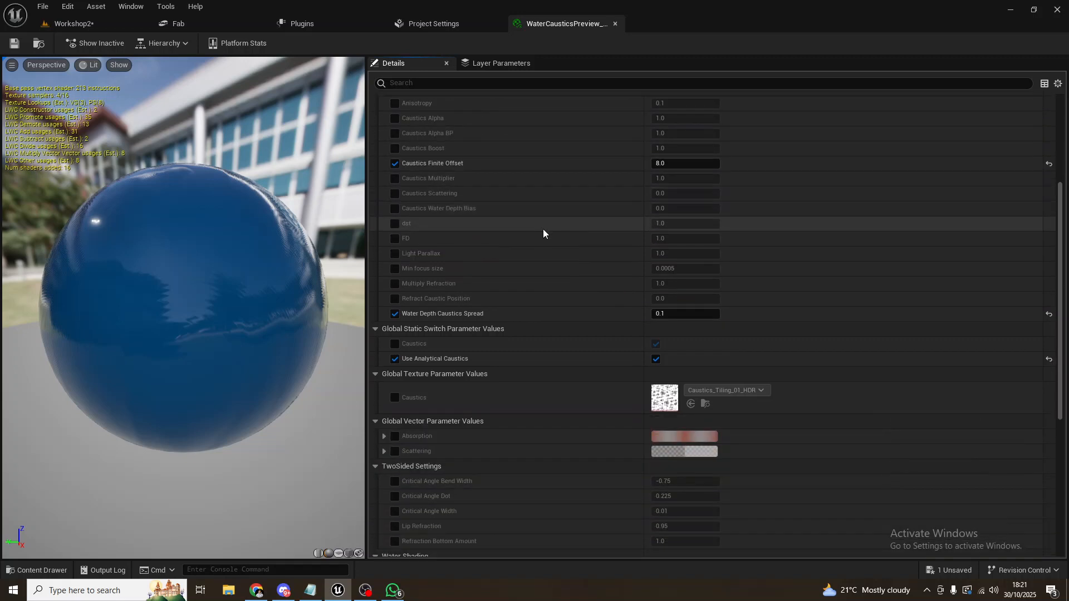
scroll(547, 247, down, 8)
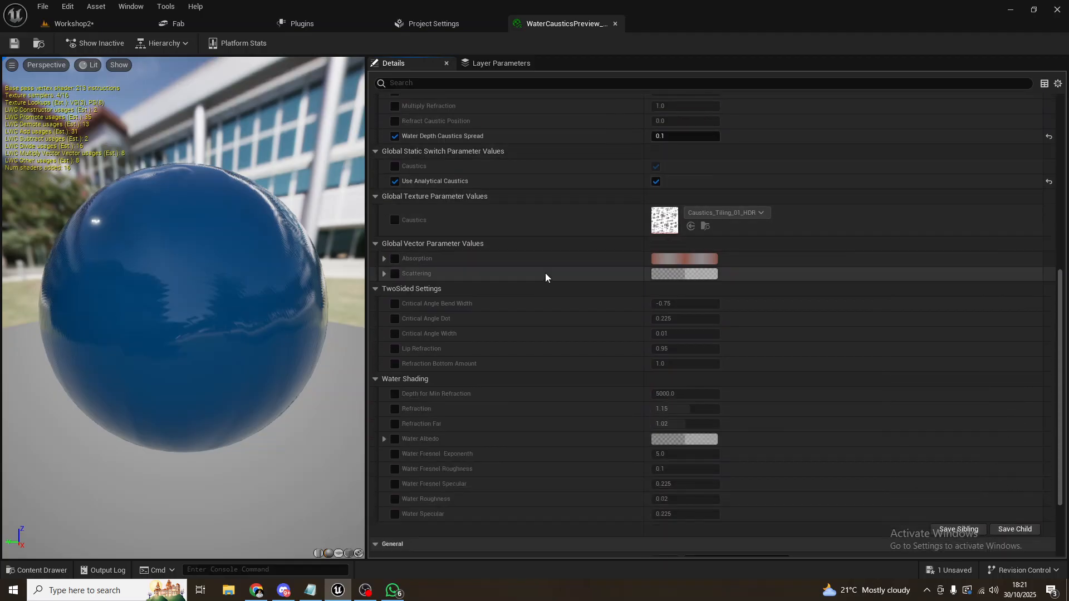
scroll(548, 274, down, 3)
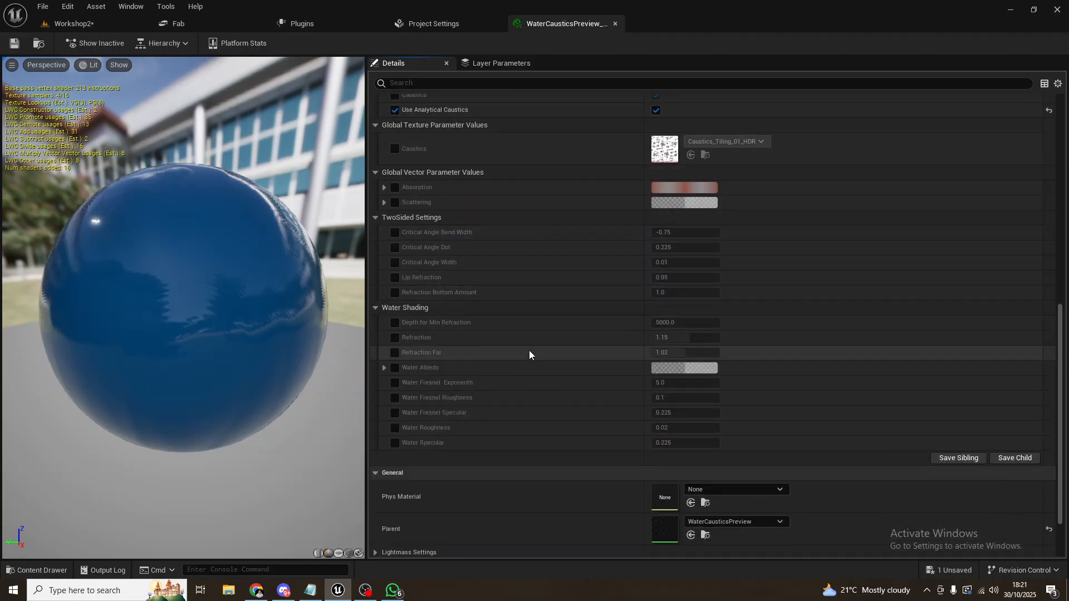
scroll(526, 404, up, 14)
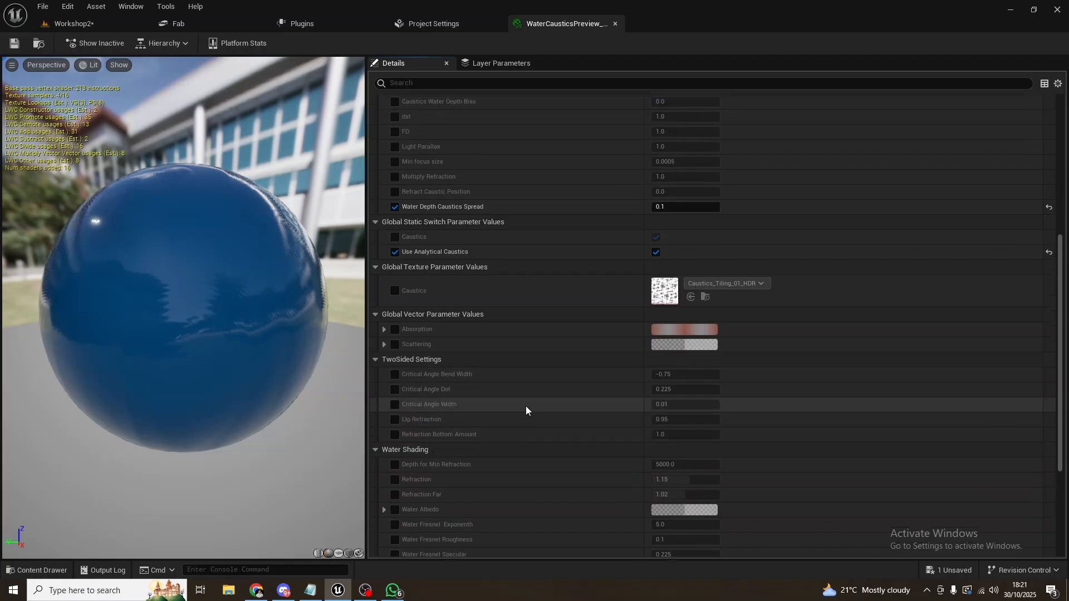
scroll(526, 412, up, 10)
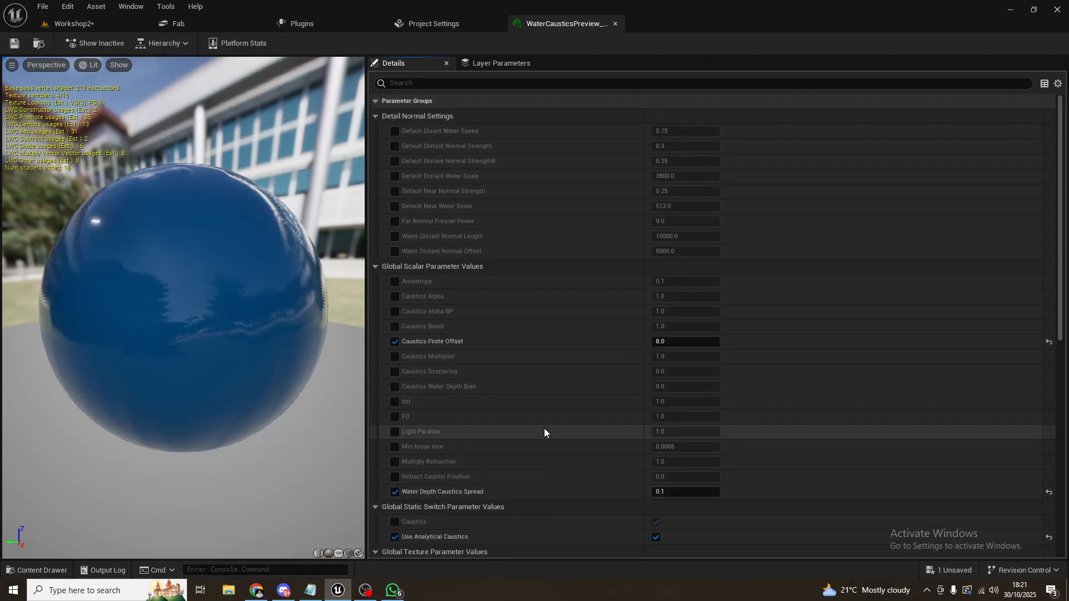
scroll(454, 290, down, 17)
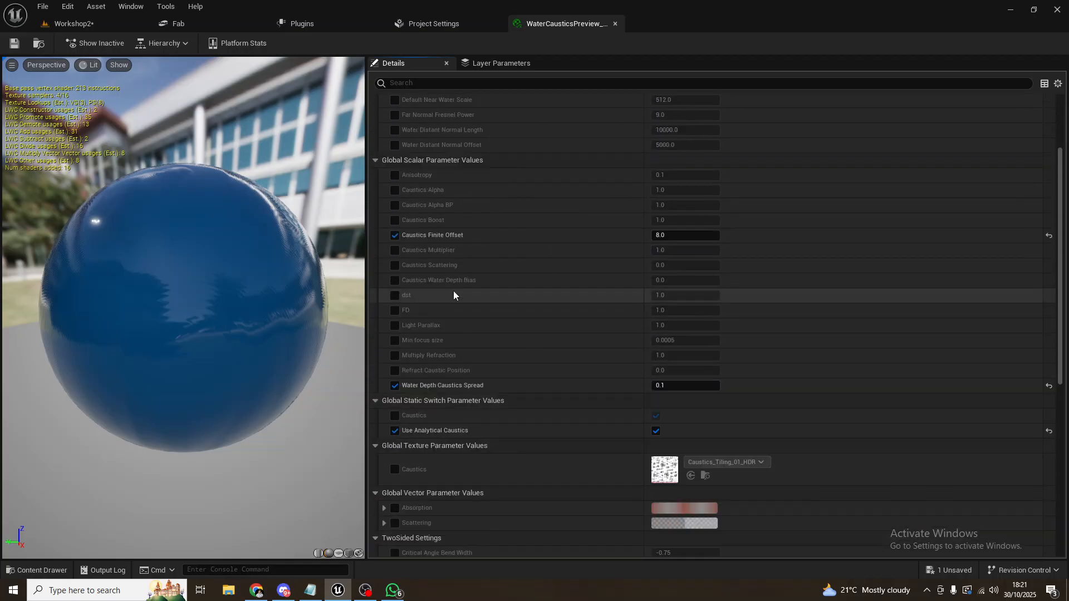
scroll(543, 404, down, 7)
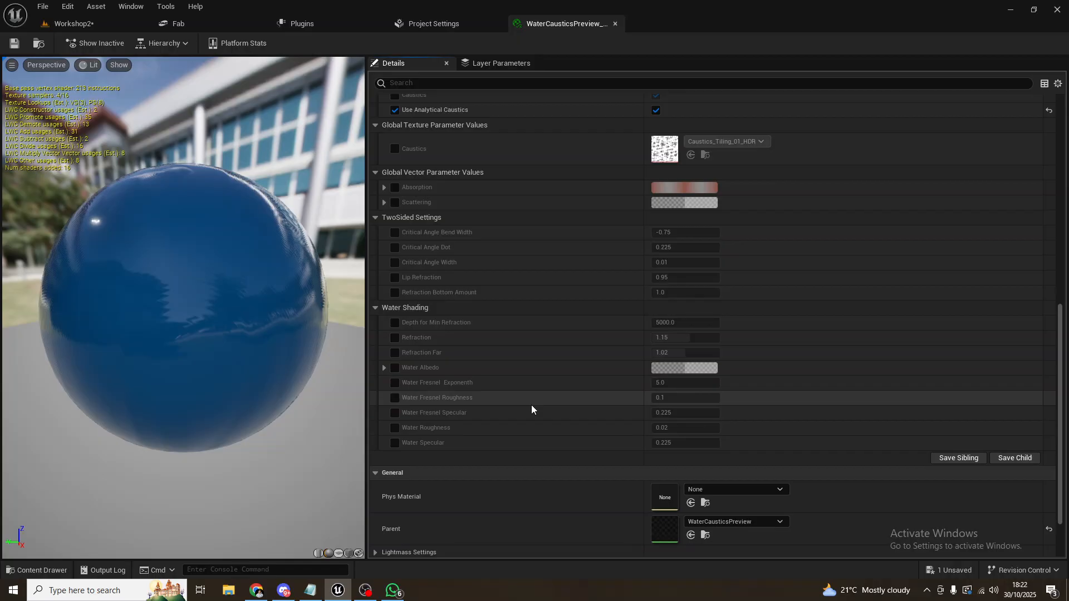
Step: Return to the Workshop2 level, clear the water search and Material Instance filter, and open the Content/WaterMaterials/Materials folder
click(106, 20)
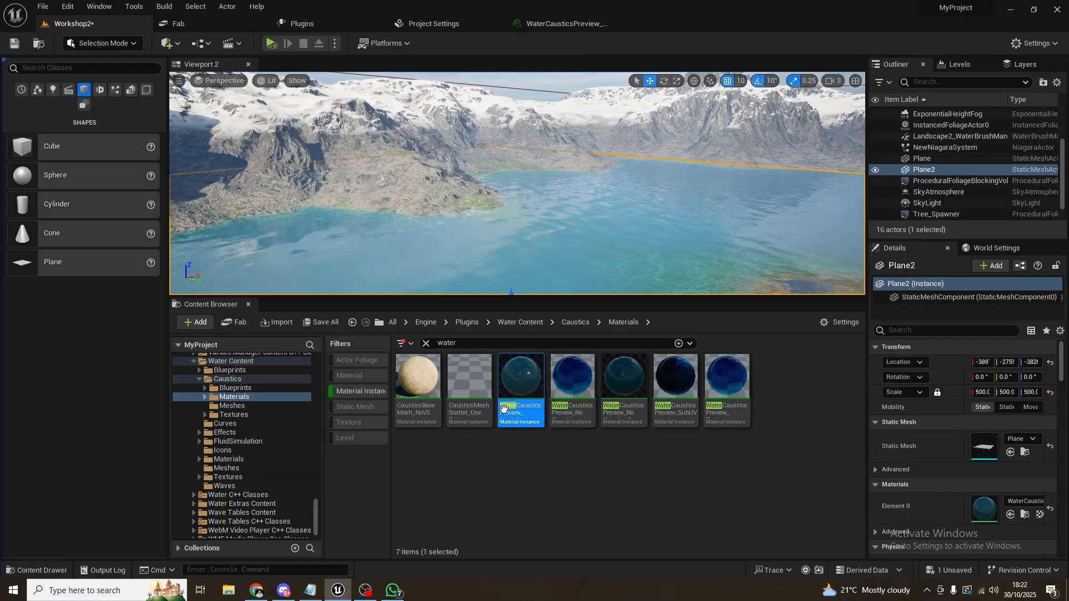
right_drag(599, 225, 540, 314)
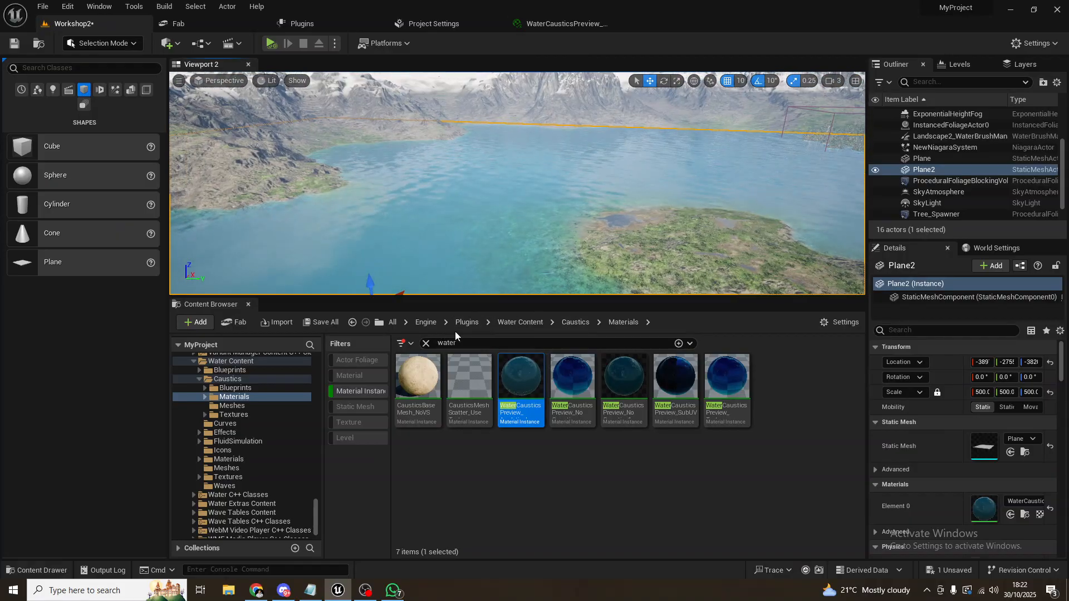
right_drag(596, 240, 521, 240)
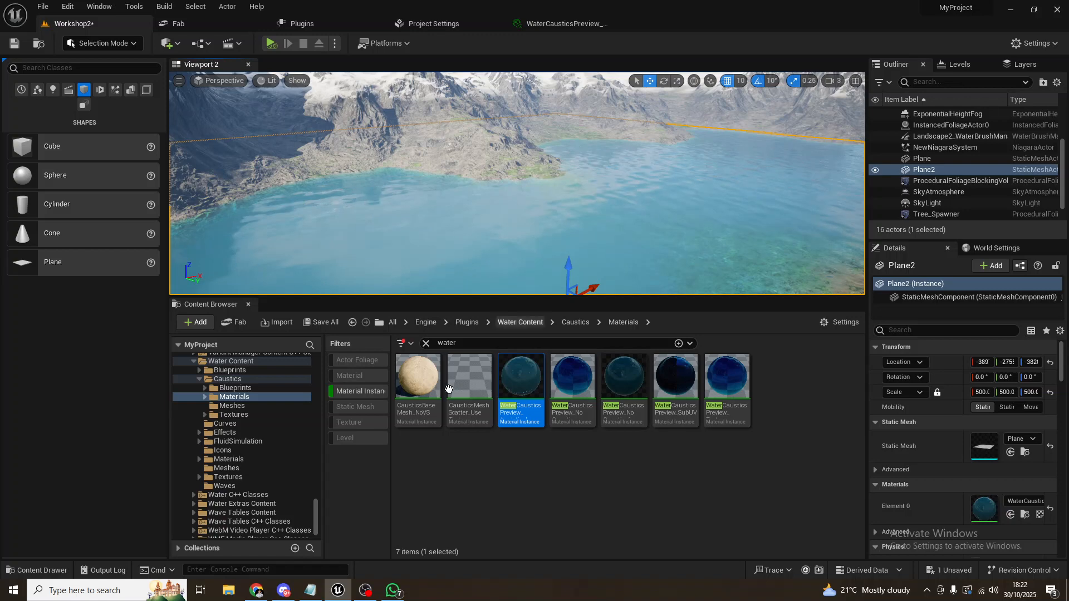
click(366, 392)
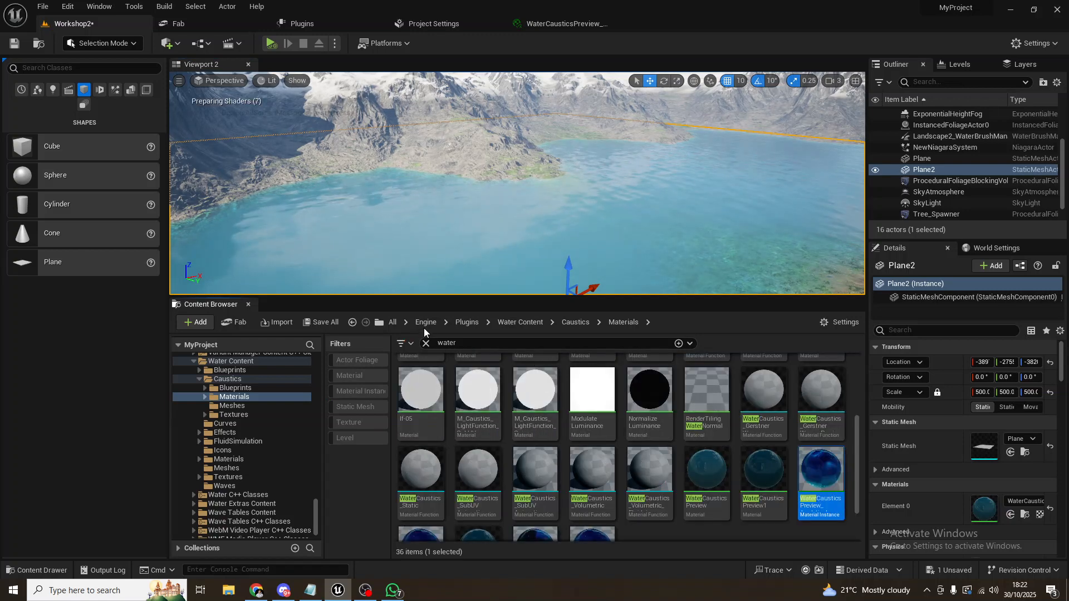
click(425, 344)
click(393, 322)
double_click(422, 393)
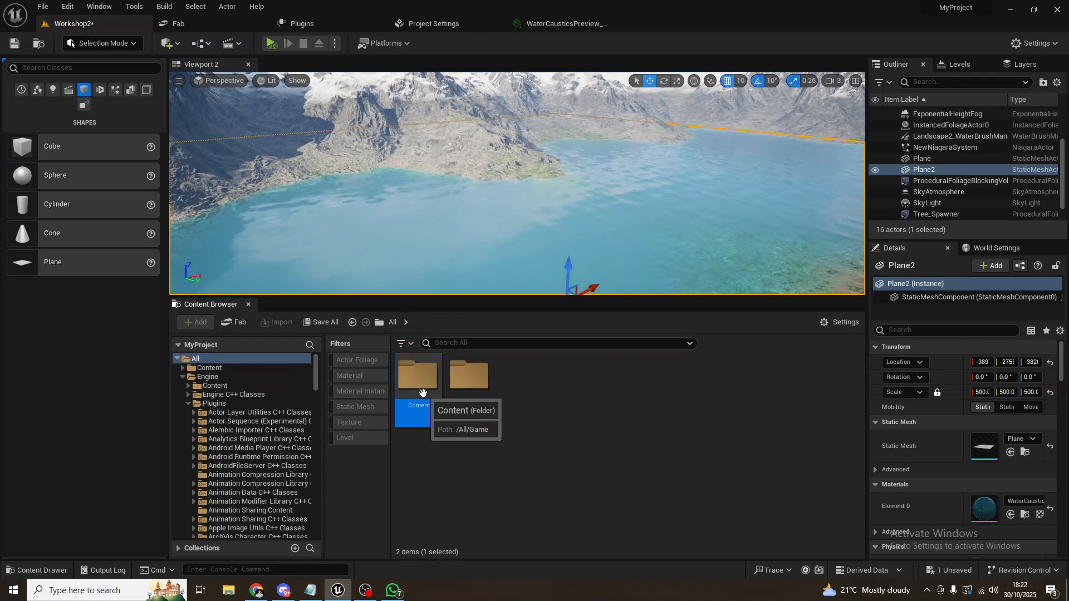
double_click(675, 379)
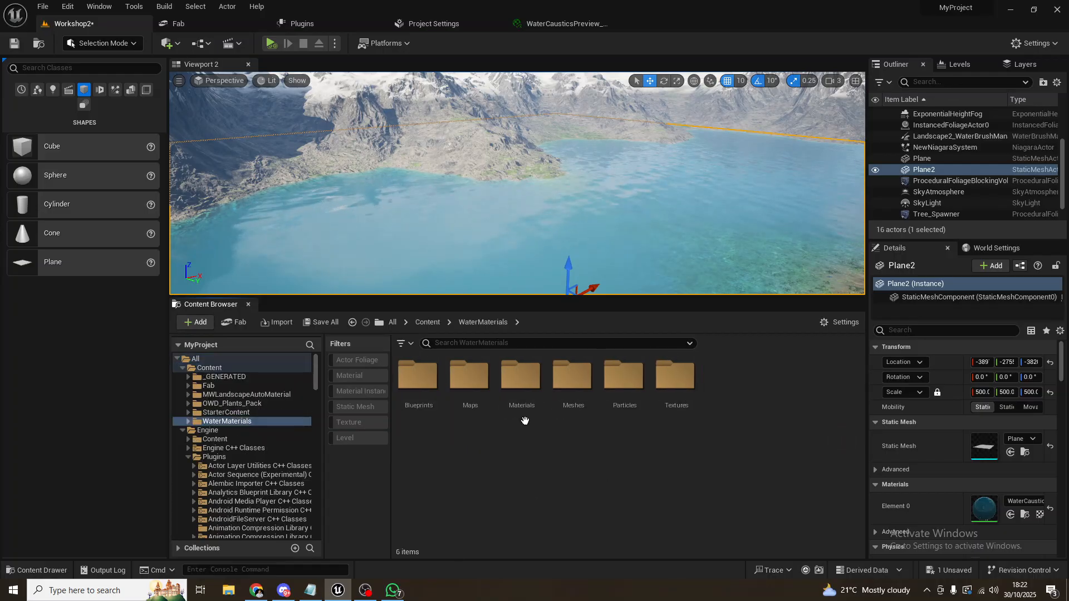
double_click(515, 384)
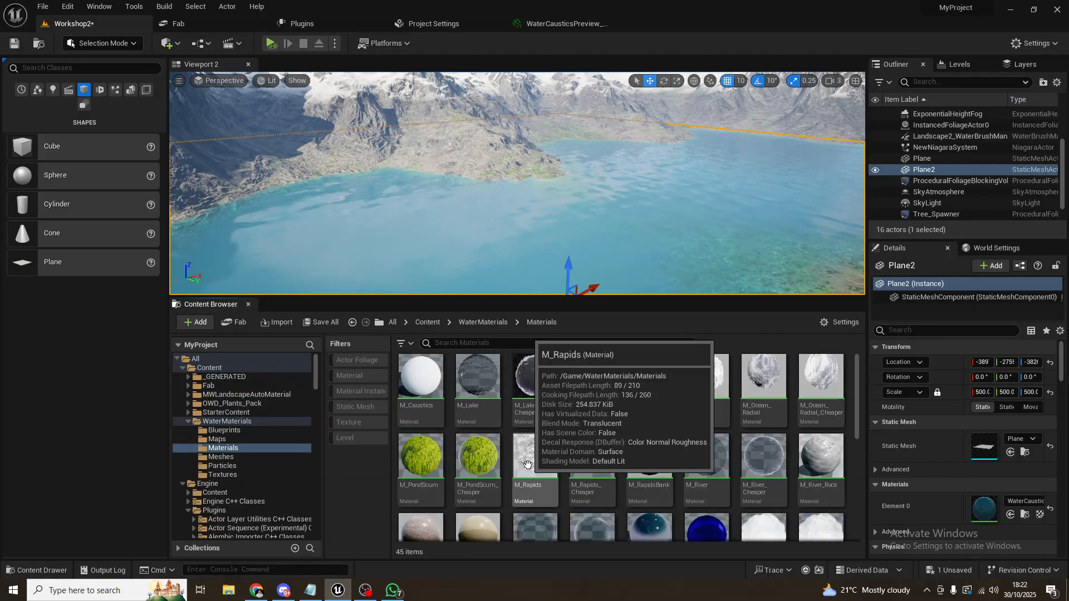
Step: Limit the folder to Material Instance assets and try MIC_Lake_Waterfall_Cheaper on the large water plane
click(484, 382)
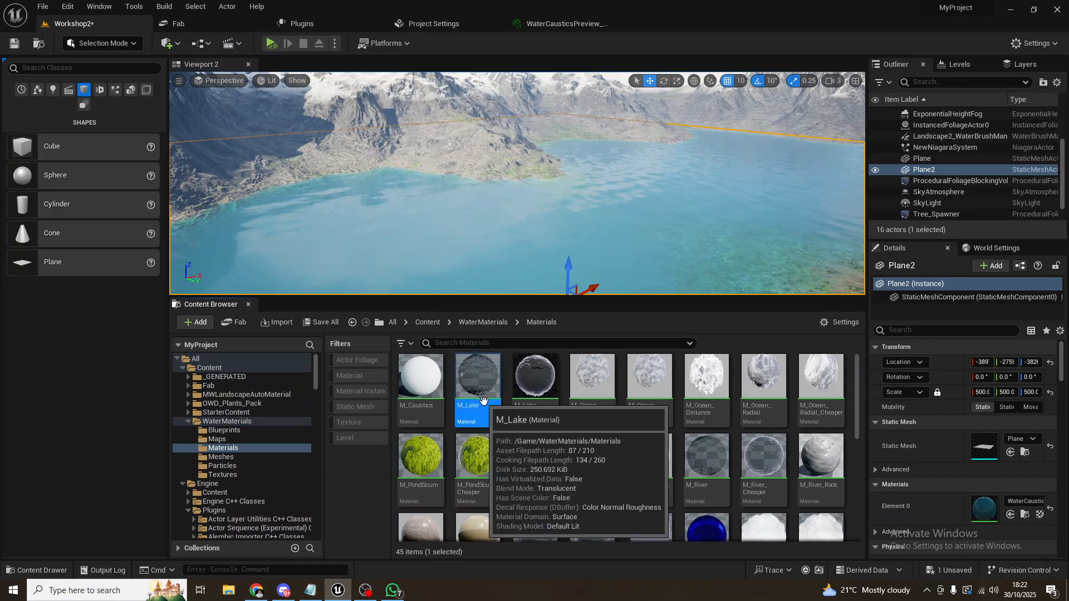
click(347, 392)
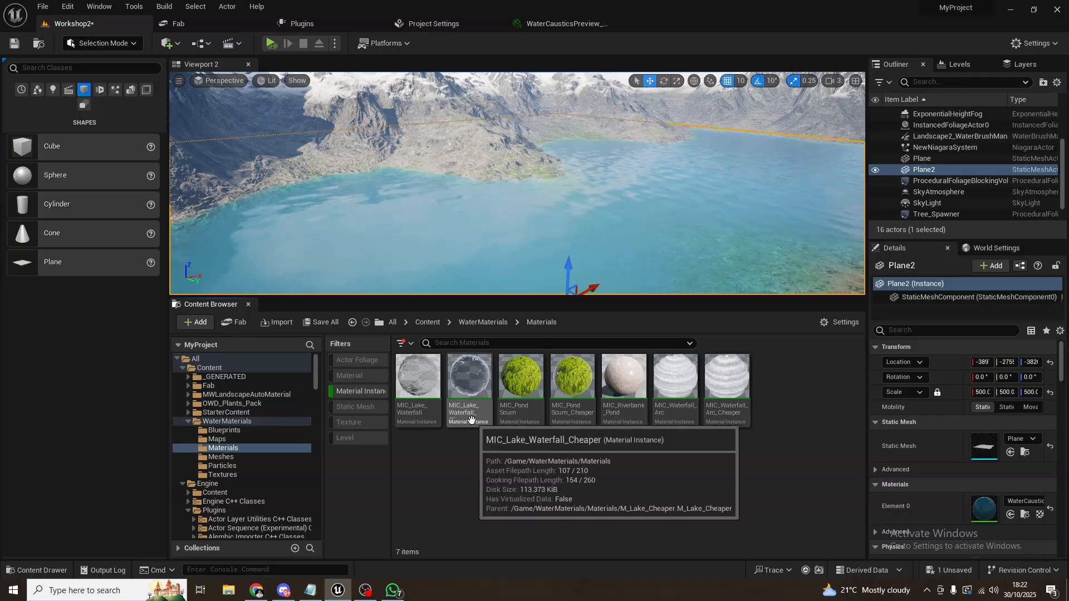
drag(470, 418, 567, 238)
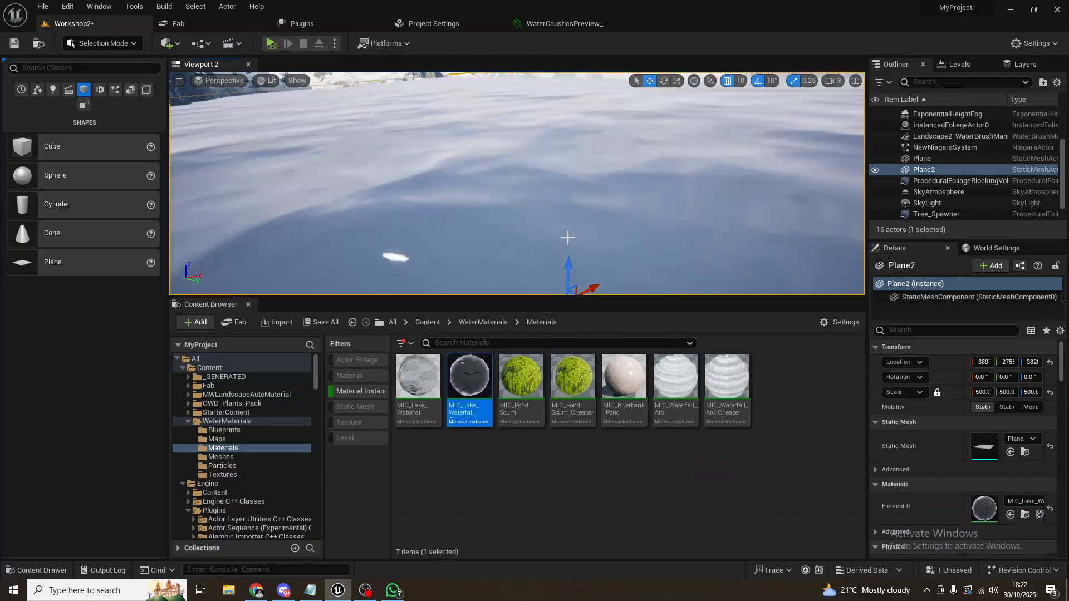
right_drag(567, 238, 544, 231)
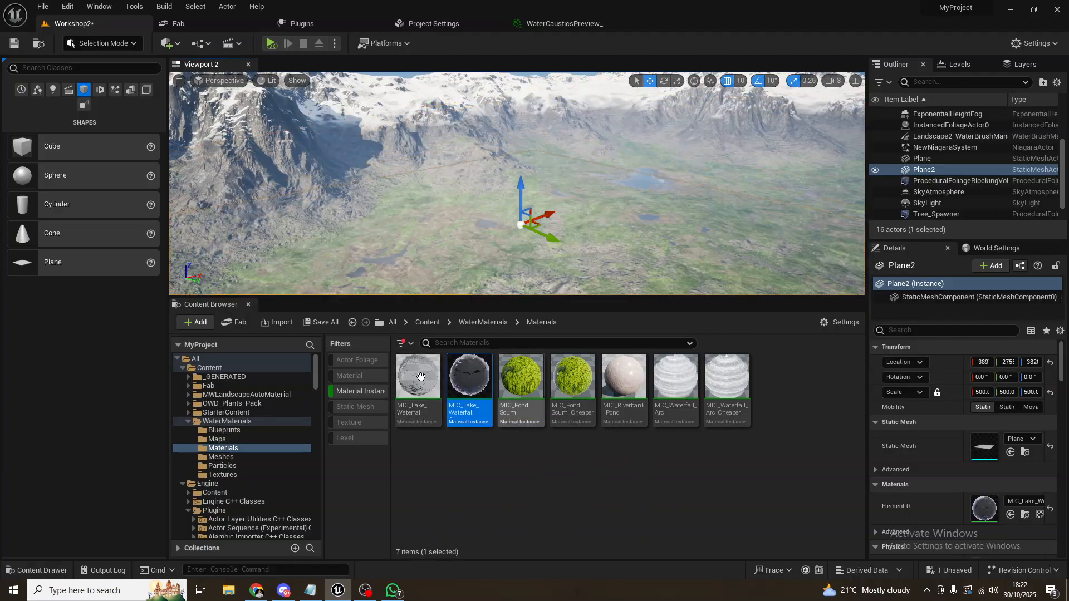
Step: Remove the Material Instance filter, apply the M_Lake material to the large plane, and raise the plane slightly
click(370, 391)
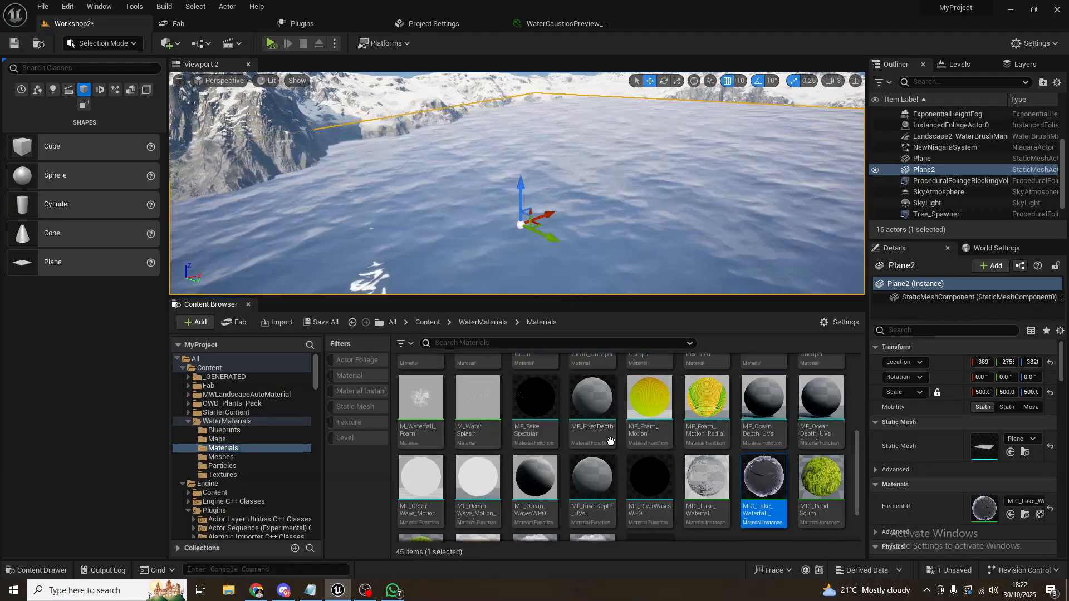
scroll(610, 441, up, 3)
drag(478, 379, 579, 246)
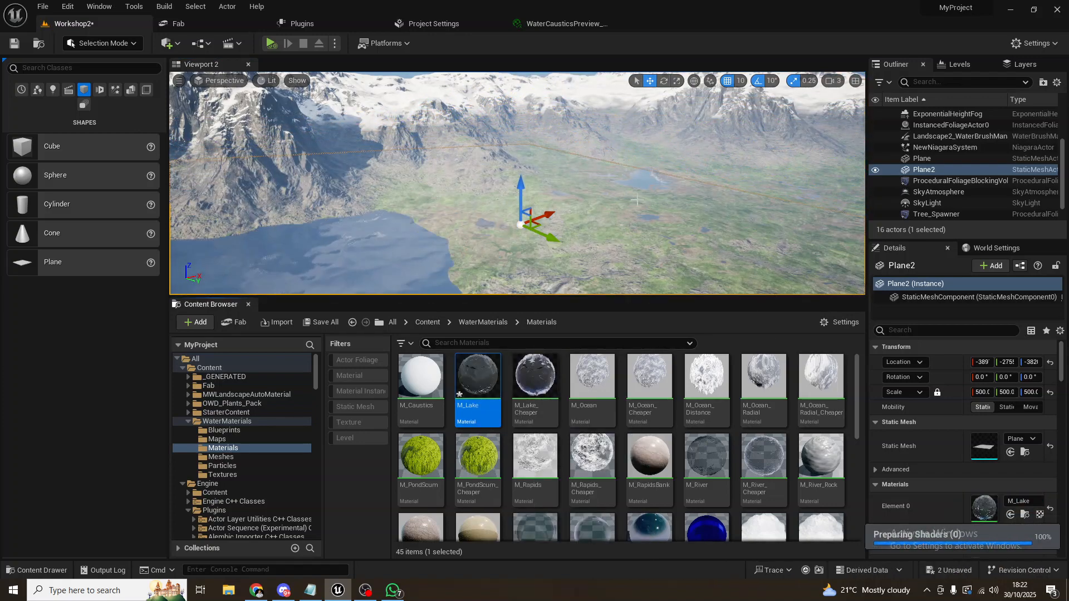
right_drag(637, 199, 574, 196)
drag(618, 197, 620, 177)
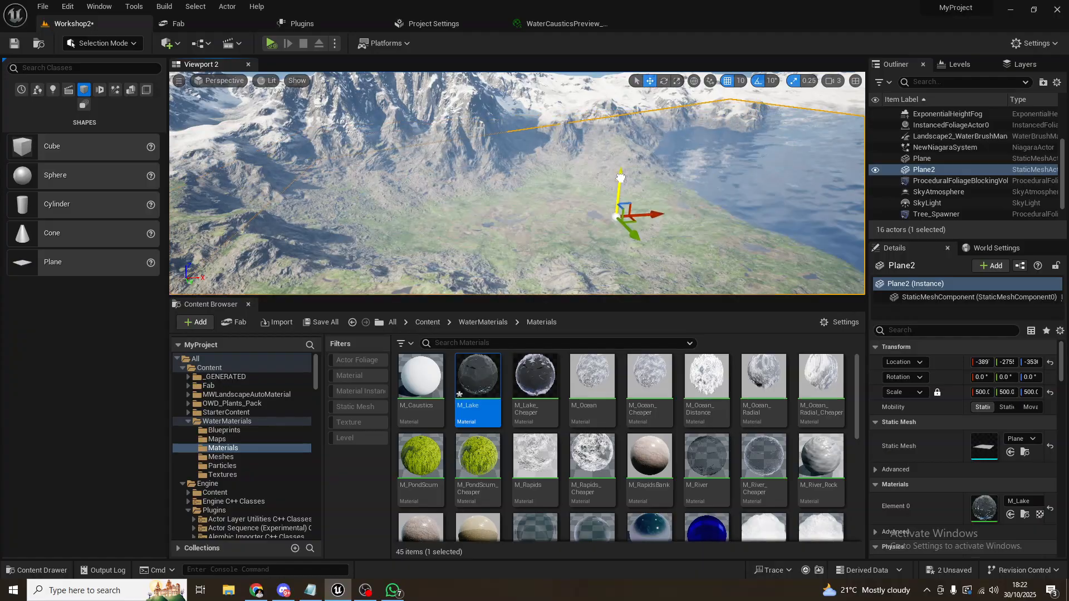
right_drag(620, 178, 675, 171)
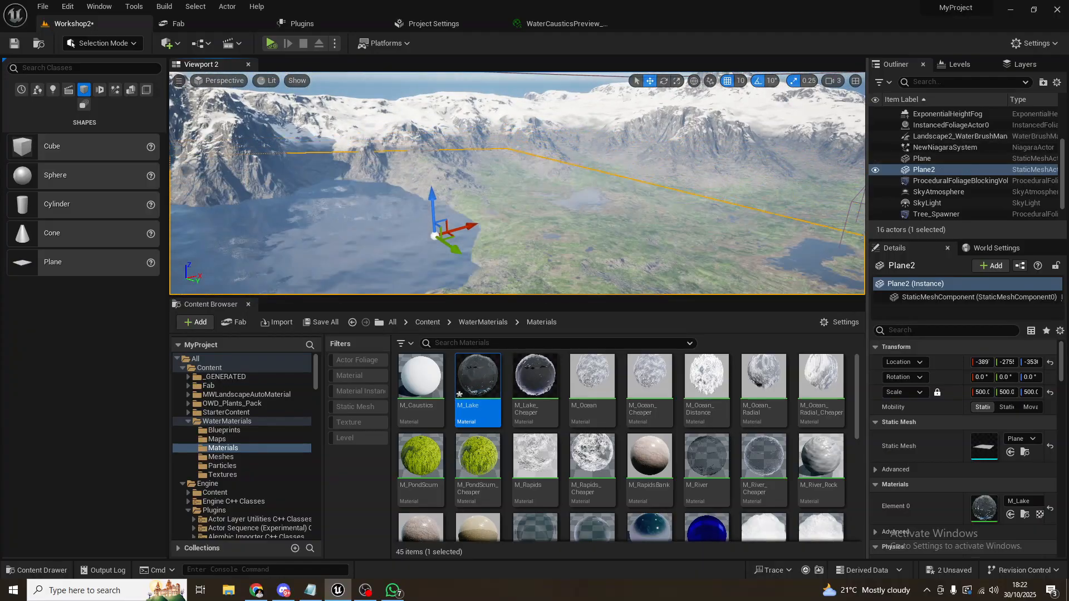
right_drag(504, 216, 478, 219)
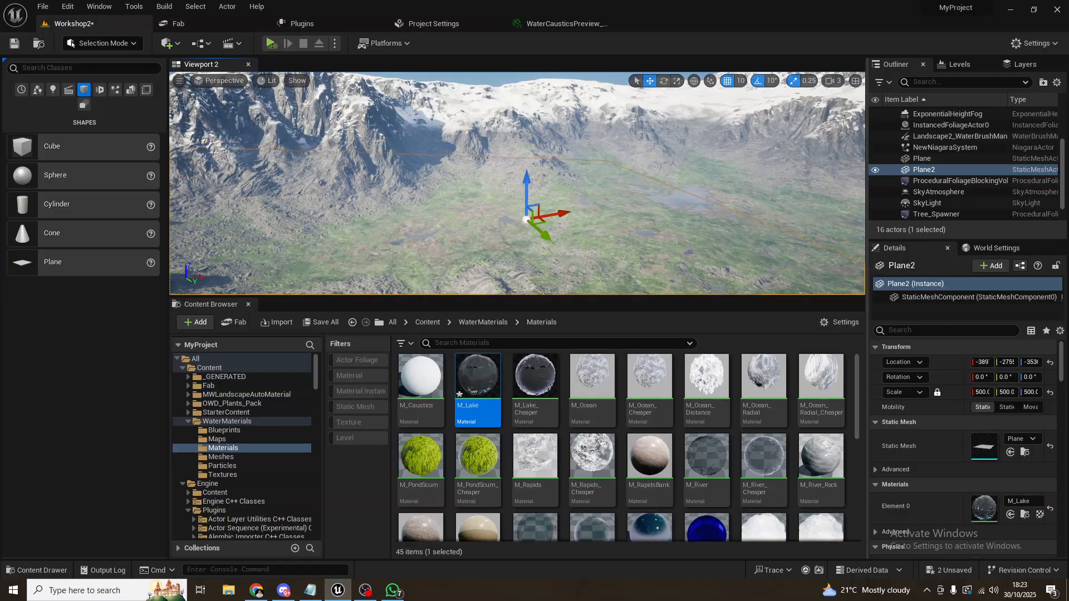
Step: Open the M_Lake material to examine its node graph, and return to the Workshop2 level
double_click(480, 396)
scroll(517, 325, down, 5)
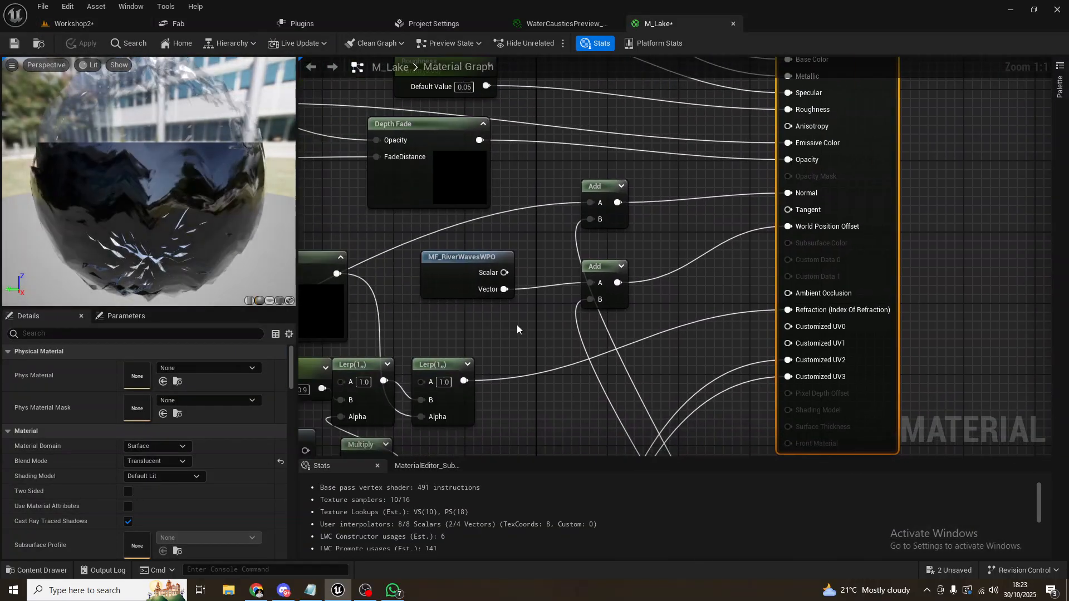
scroll(499, 326, down, 2)
right_drag(394, 312, 532, 229)
scroll(468, 286, down, 3)
click(75, 24)
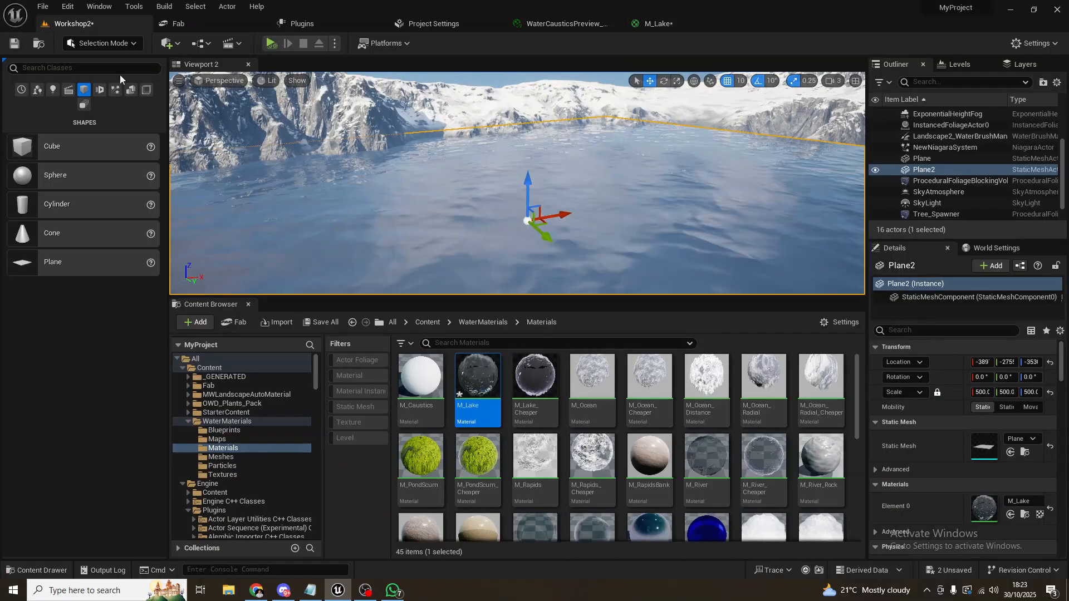
Step: Create a material instance from M_Lake and assign it to Plane2's Element 0 material slot
right_click(481, 390)
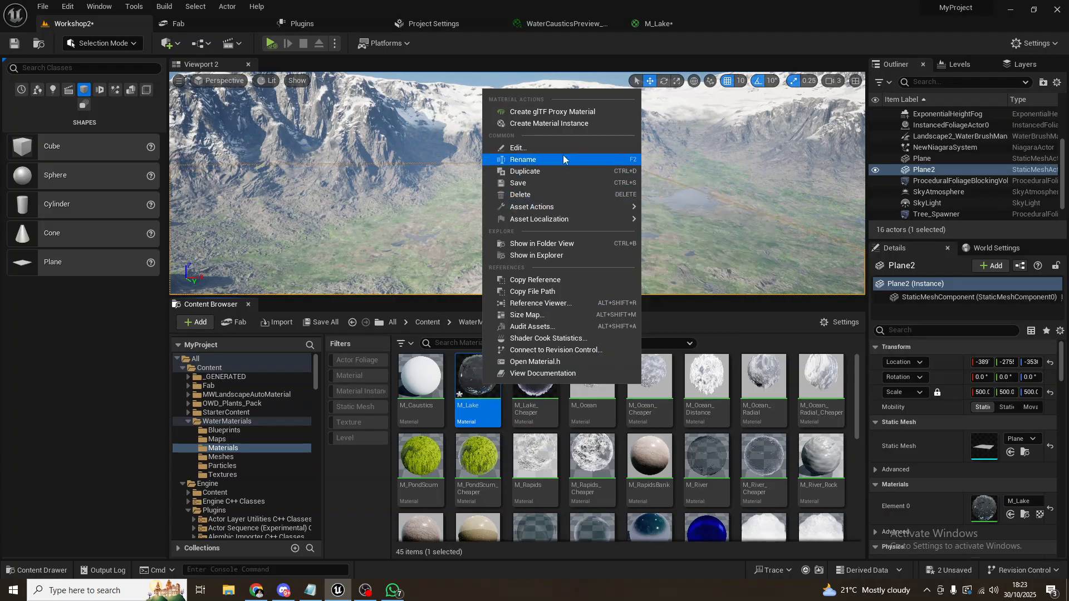
click(557, 128)
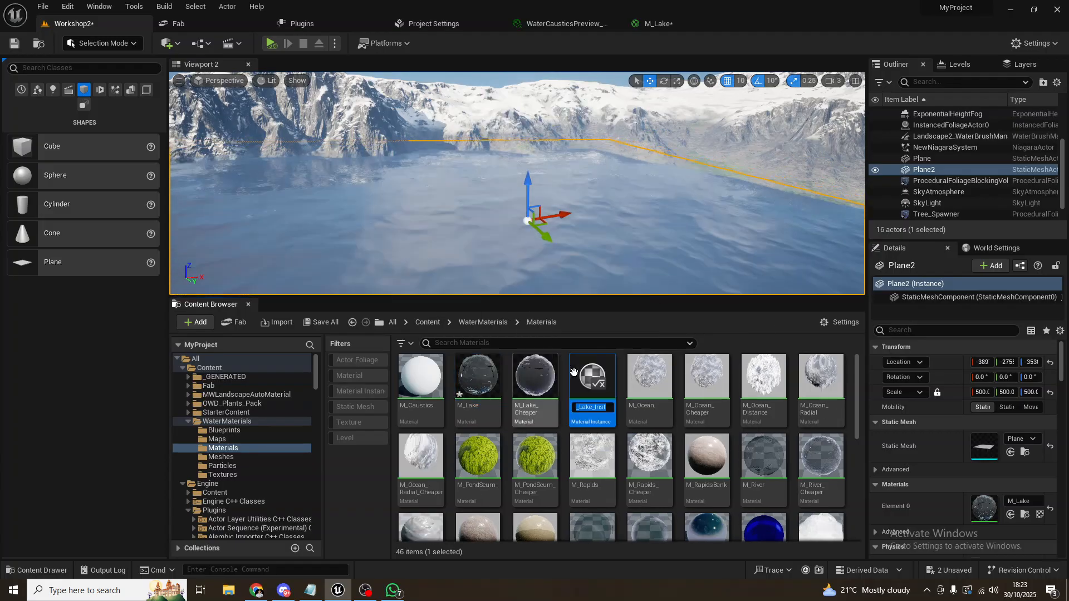
drag(596, 379, 987, 509)
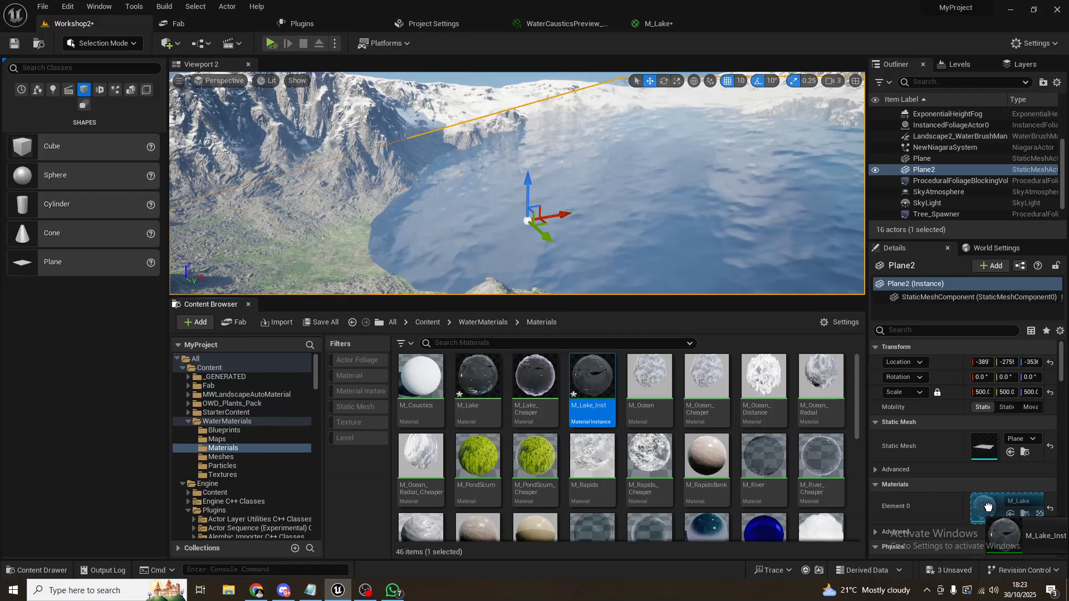
Step: Open the M_Lake_Inst material instance and examine its parameter groups, from Base through WPO
double_click(598, 382)
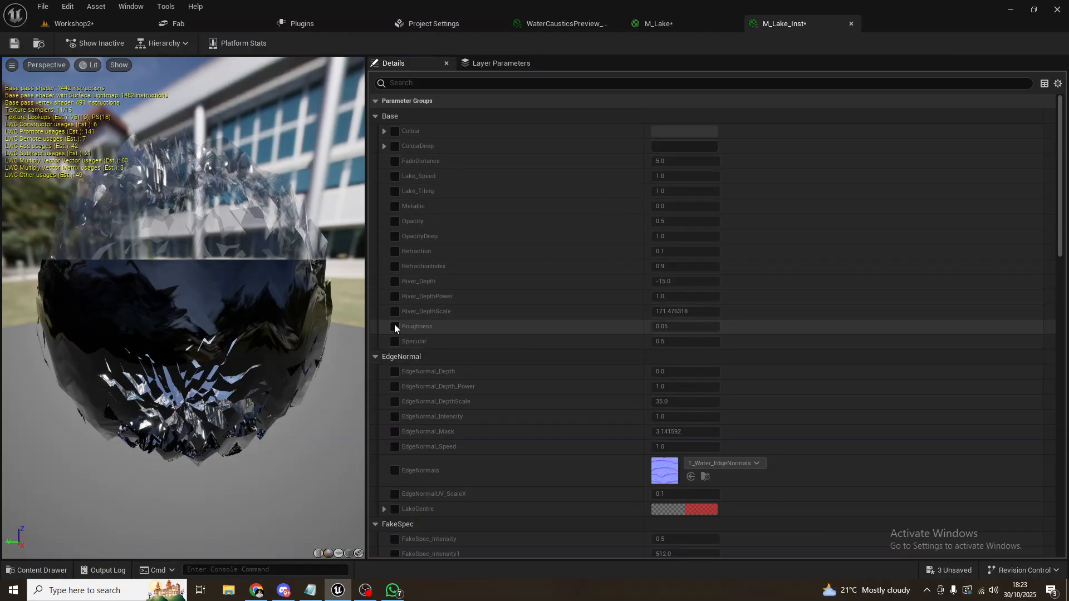
scroll(455, 348, down, 10)
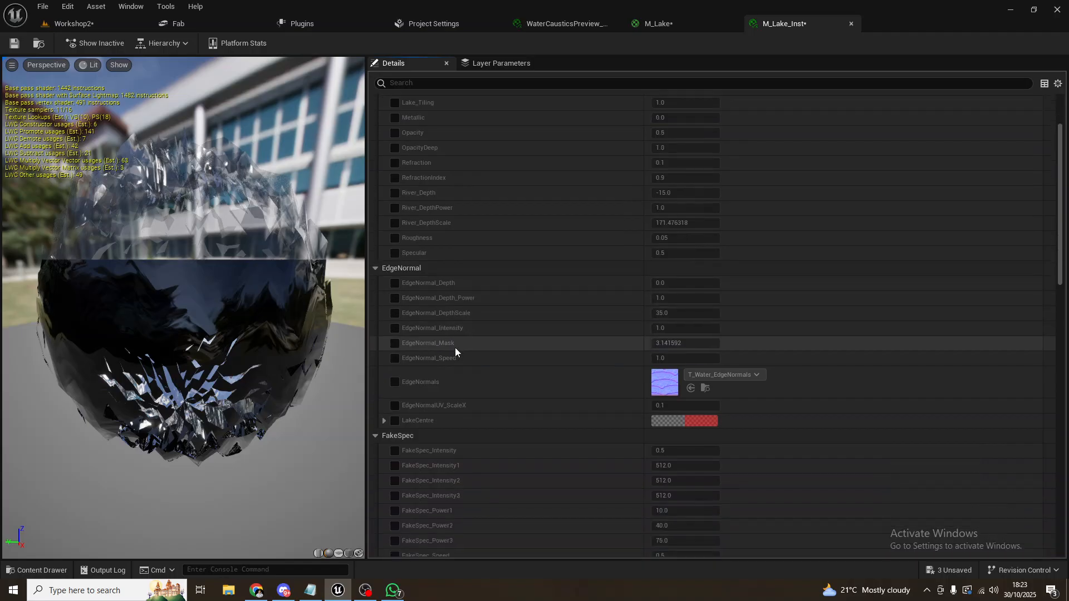
scroll(468, 344, down, 15)
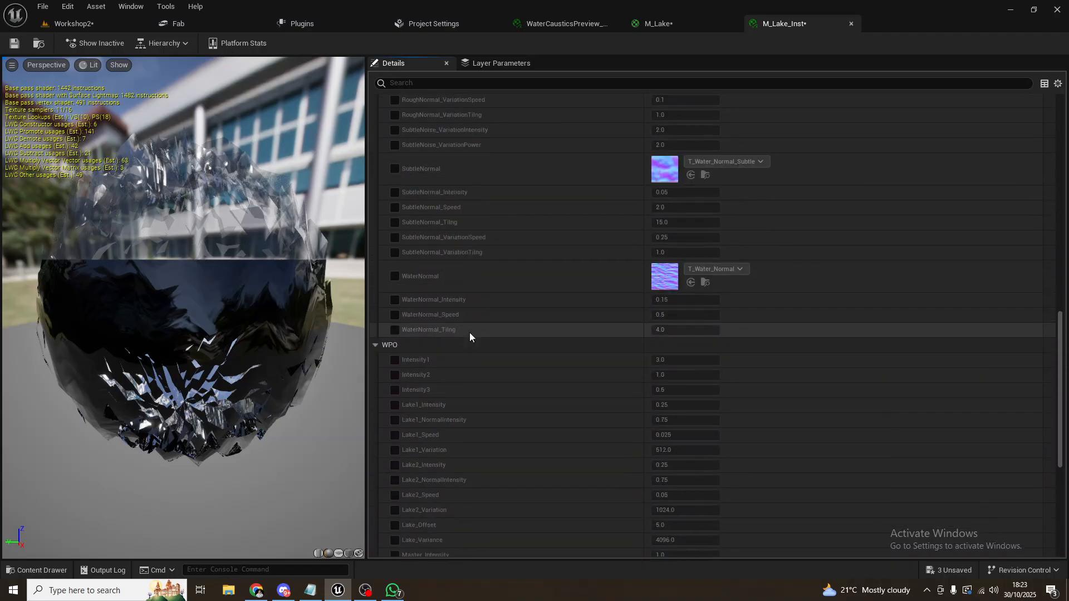
scroll(459, 336, up, 3)
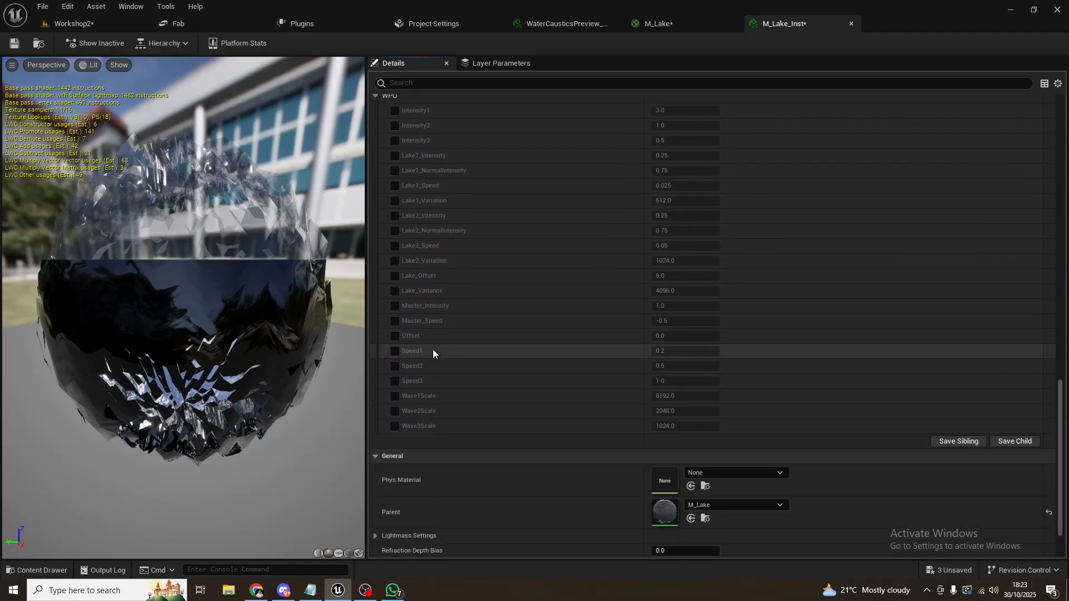
Step: Review the M_Lake_Inst parameters from the WPO group back up to the Base group
scroll(446, 360, up, 1)
scroll(449, 361, up, 3)
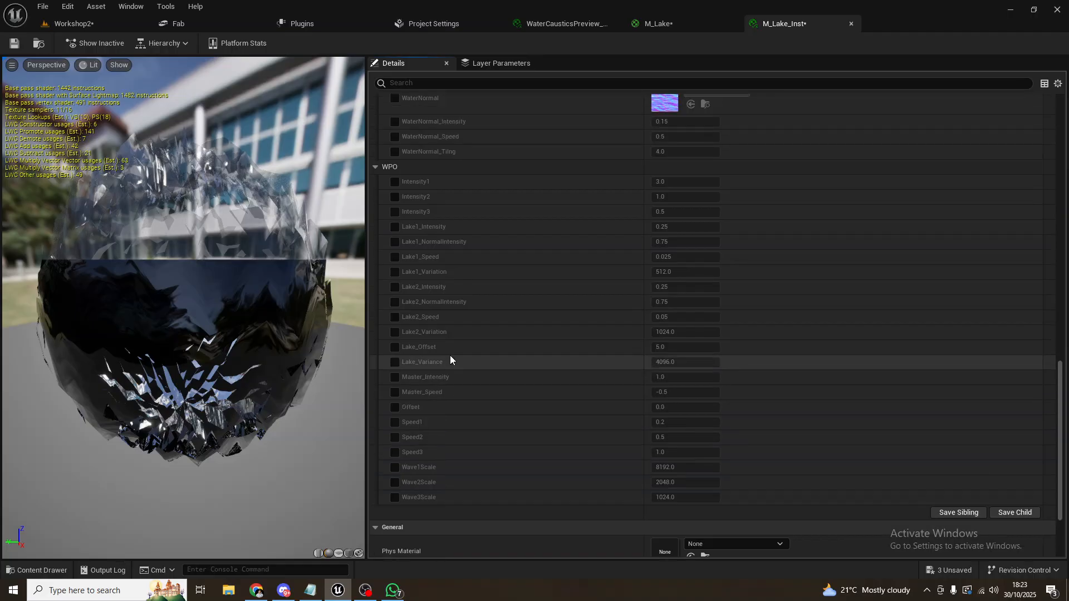
scroll(479, 306, up, 18)
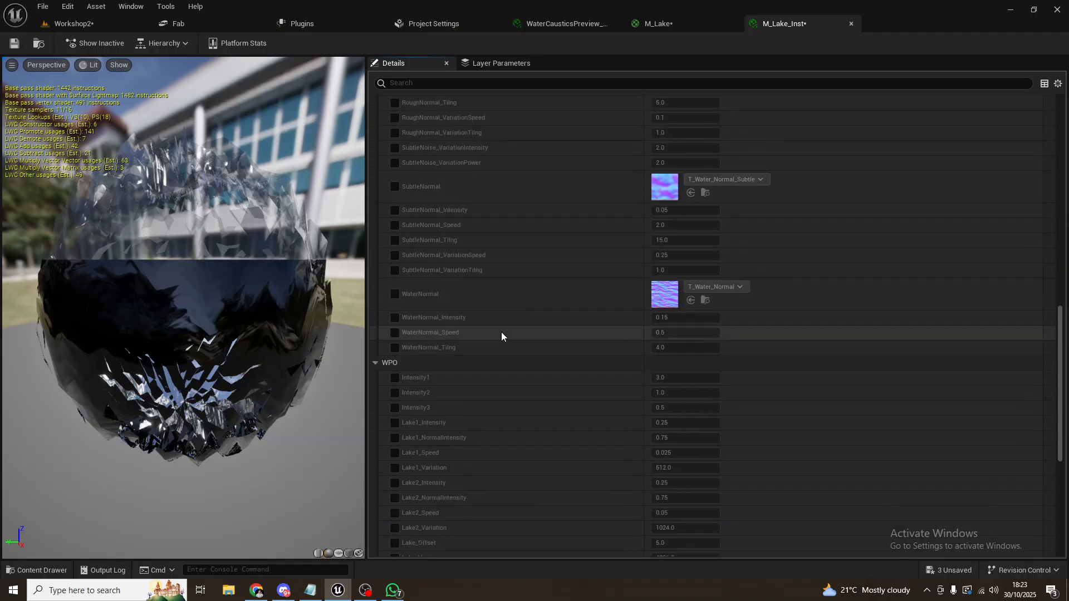
scroll(535, 314, up, 8)
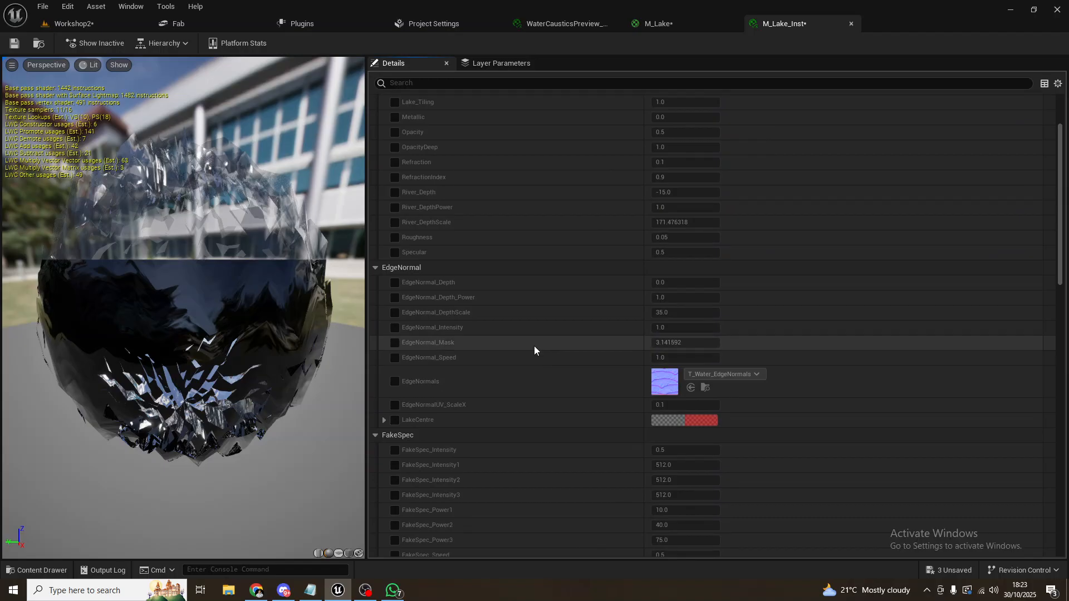
Step: Return to the Workshop2 level and delete the large Plane2 water surface
click(88, 25)
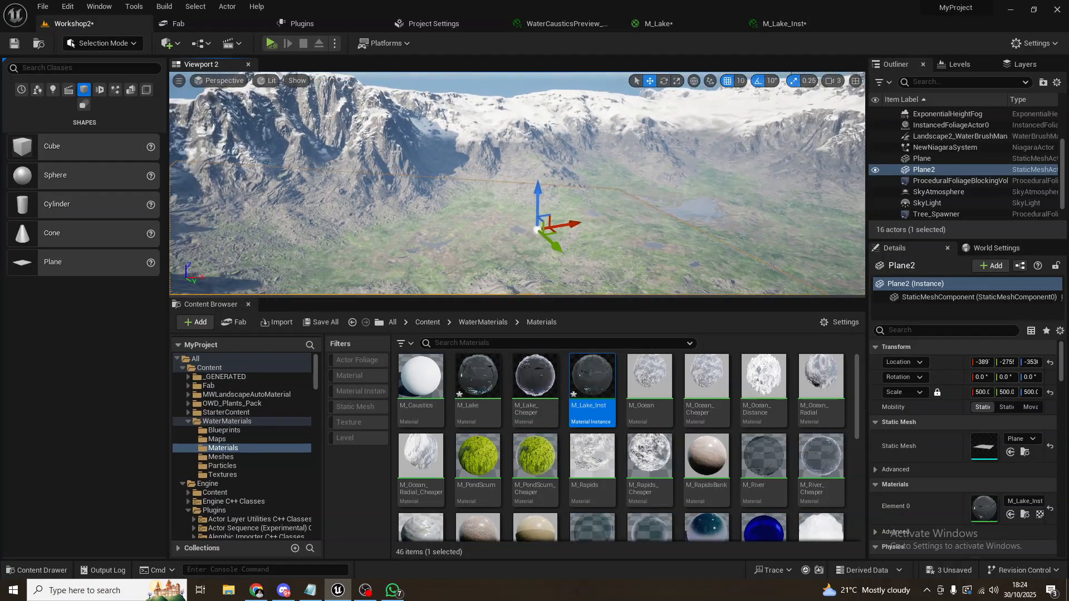
right_drag(618, 203, 618, 199)
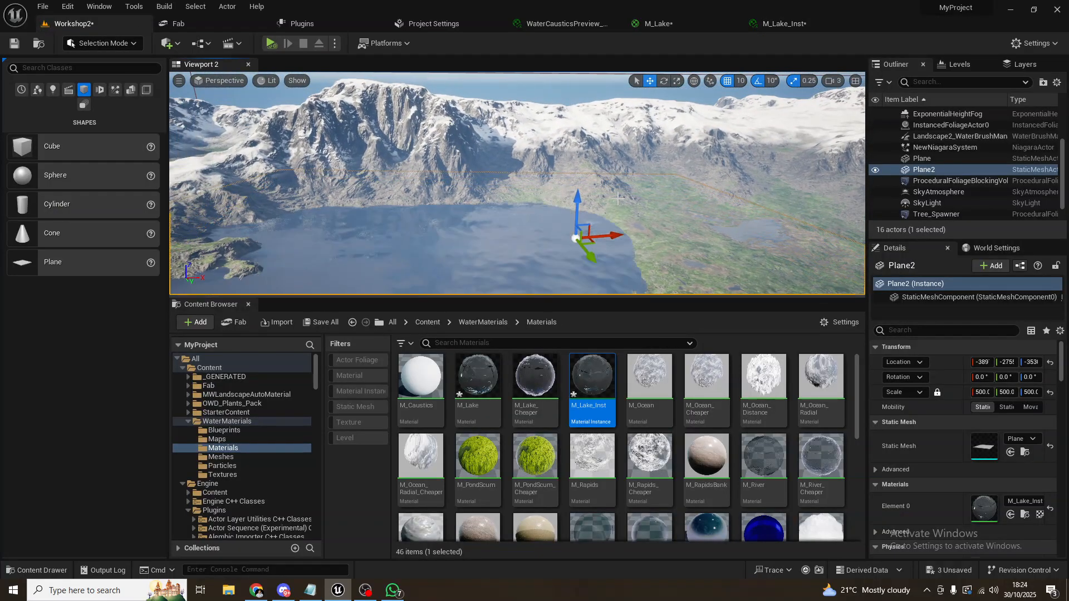
key(Delete)
Step: Inspect the smaller remaining water plane up close, clear the selection, and save the Workshop2 level
right_drag(499, 211, 675, 246)
key(w)
right_drag(612, 212, 434, 217)
key(d)
key(w)
right_drag(492, 162, 520, 214)
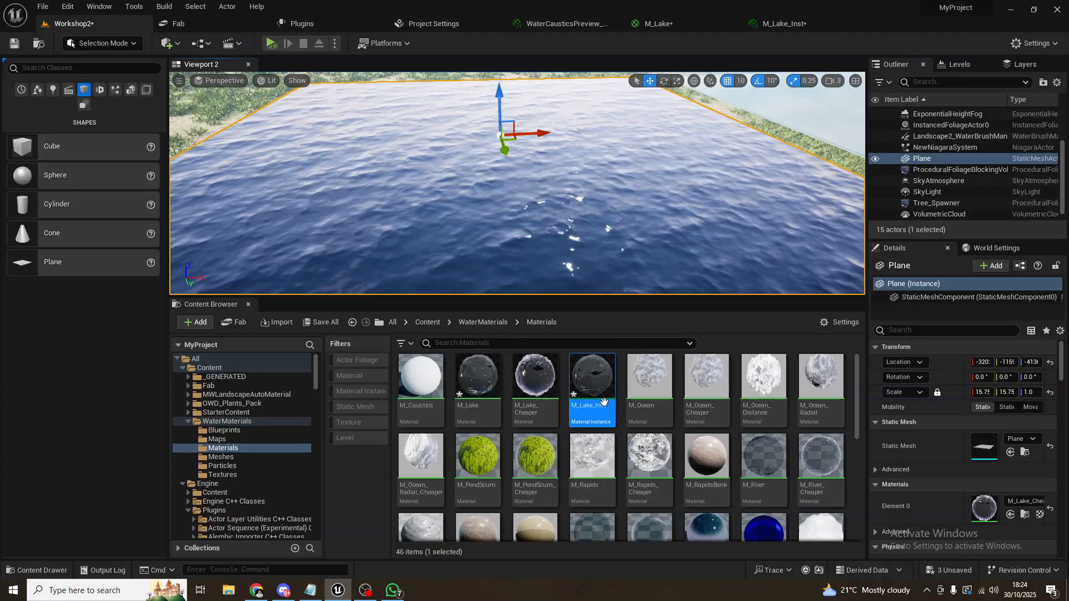
key(Escape)
right_drag(595, 215, 588, 200)
key(ctrl+s)
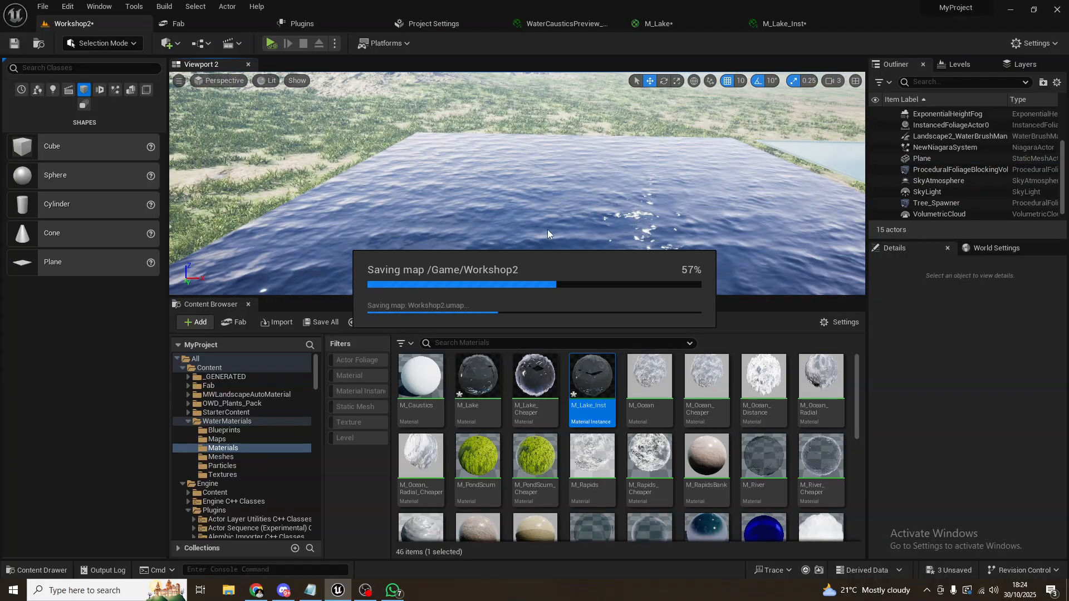
Step: Collapse the WaterMaterials folder in the project's folder tree
click(188, 421)
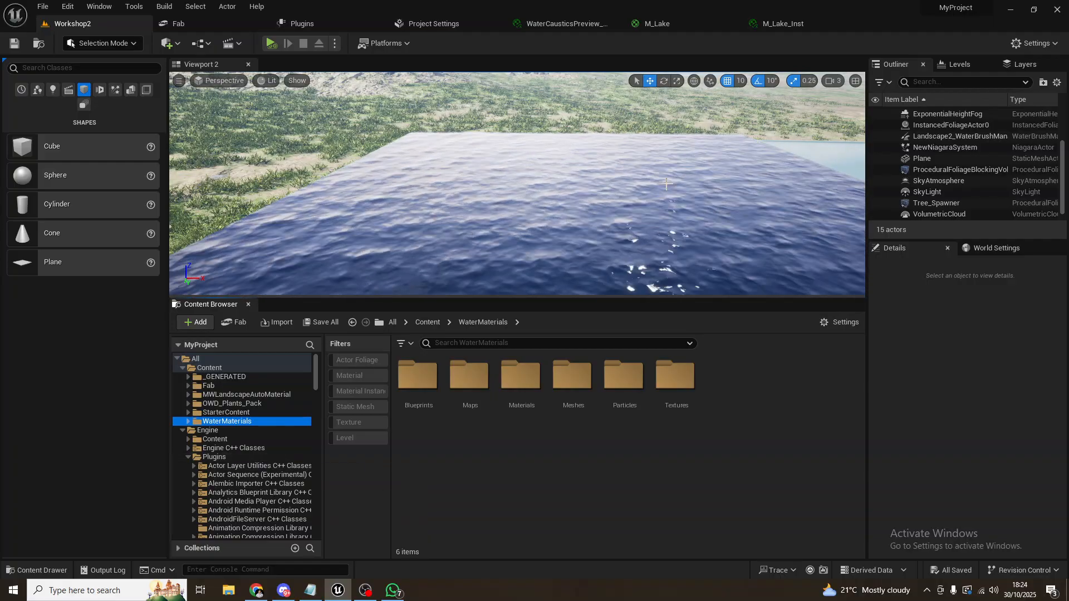
key(w)
right_drag(667, 184, 715, 193)
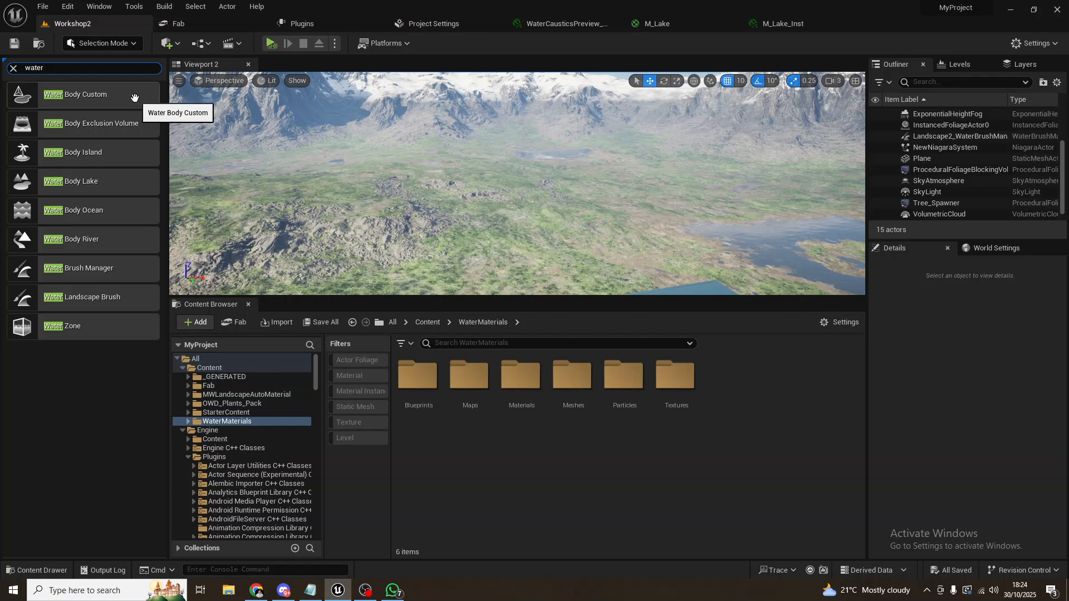
Step: Look over the actor classes that can be quickly added, and search the placeable actors for "water"
click(177, 44)
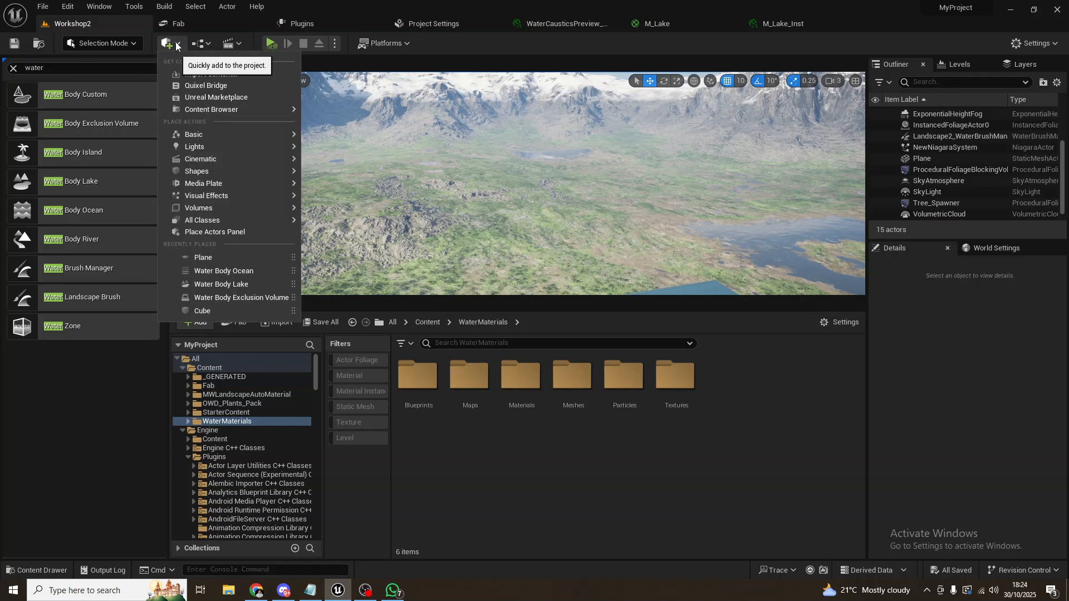
click(178, 45)
click(178, 44)
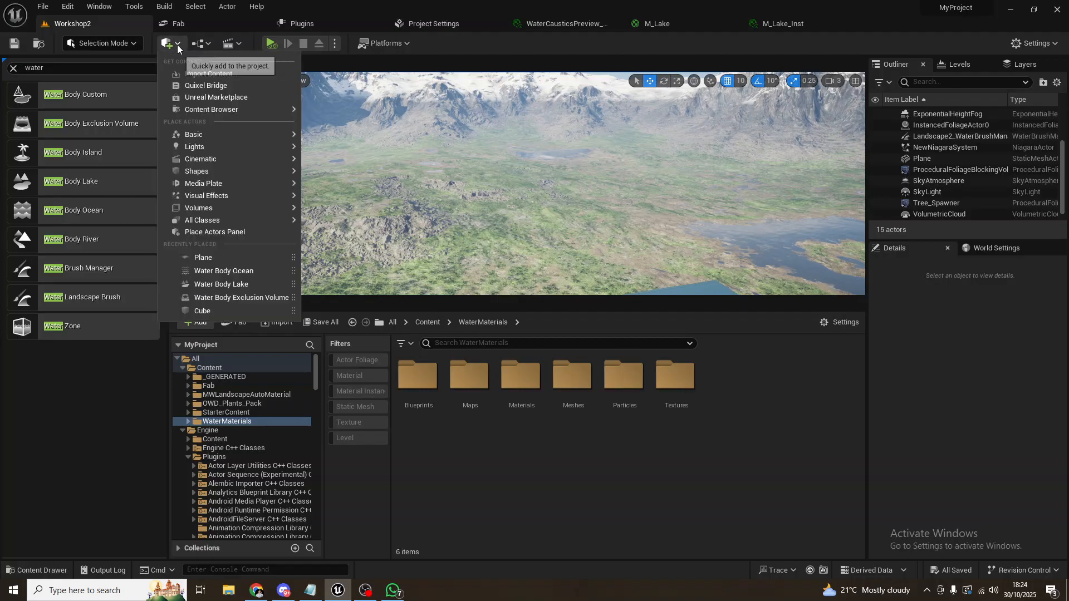
mouse_move(220, 224)
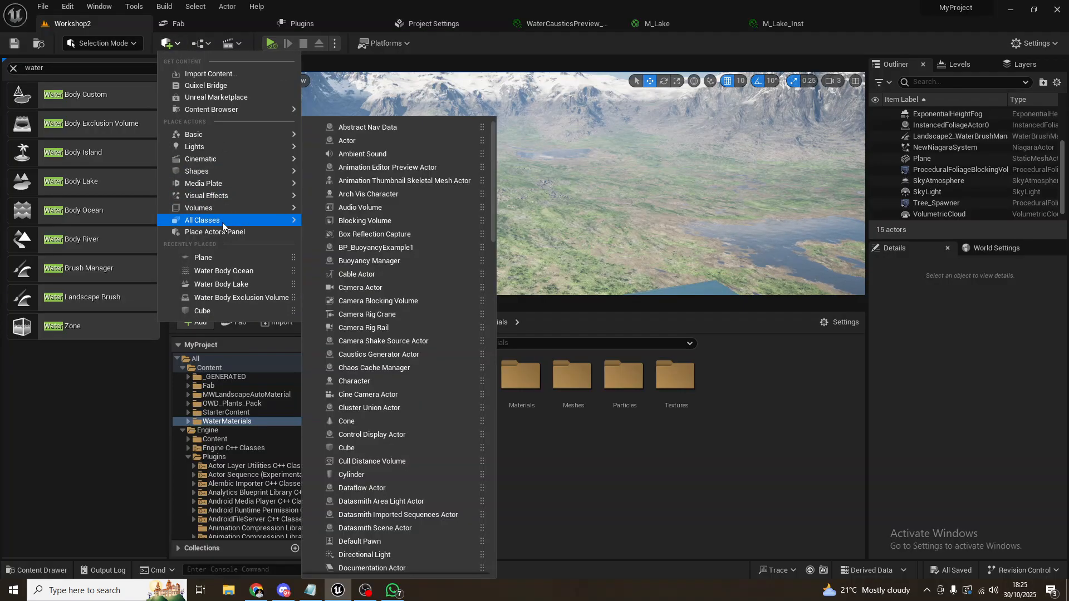
text(water)
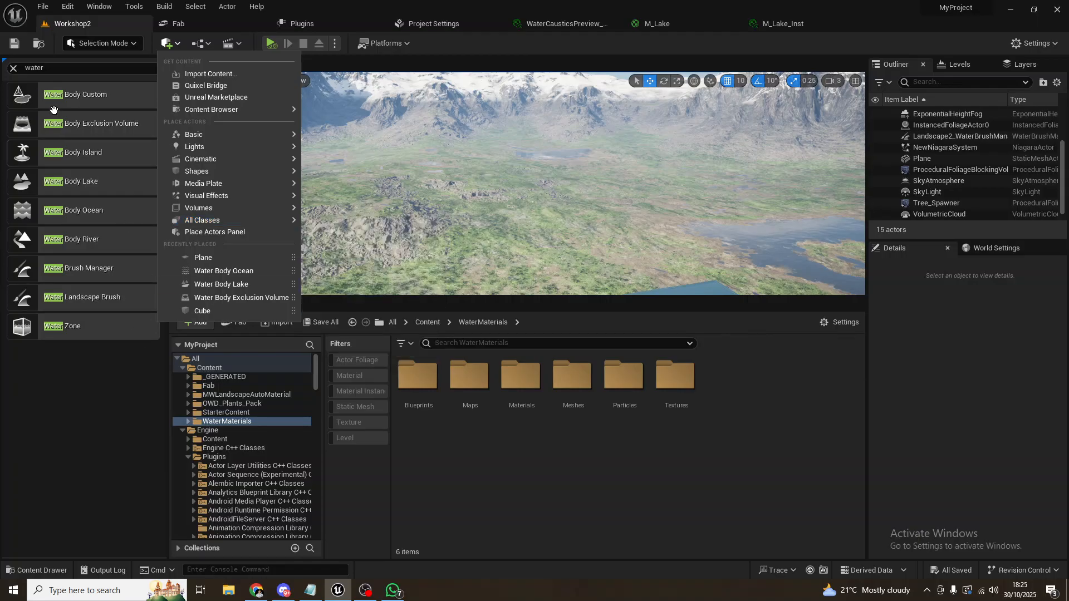
click(69, 369)
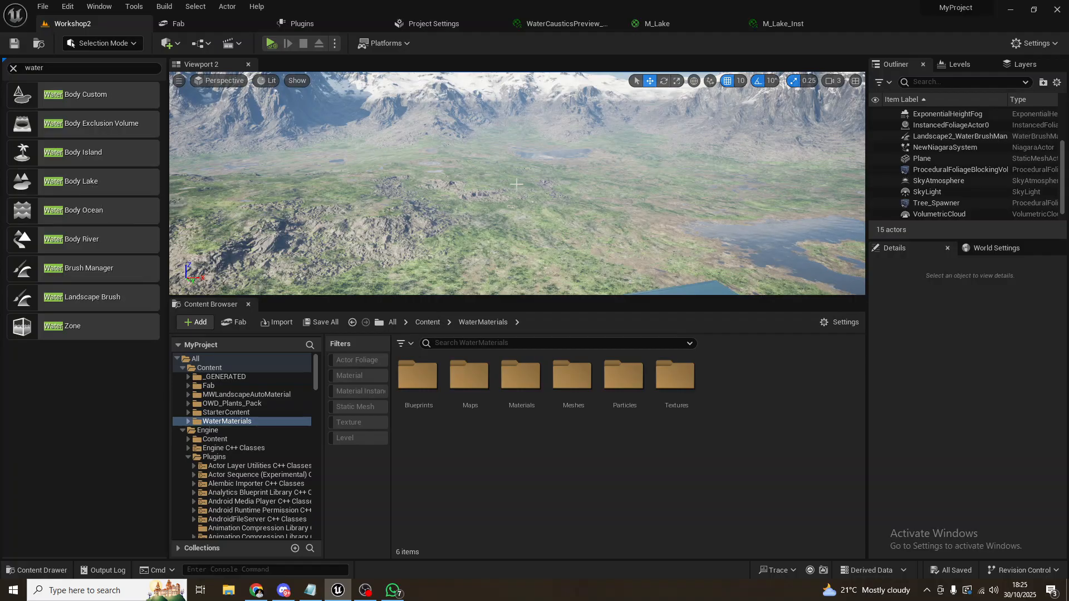
Step: Place a Water Body Ocean actor on the landscape in front of the mountain valley
right_drag(542, 185, 351, 167)
key(w)
key(w)
mouse_move(582, 180)
right_down()
mouse_move(559, 175)
mouse_move(592, 179)
right_up()
key(w)
key(w)
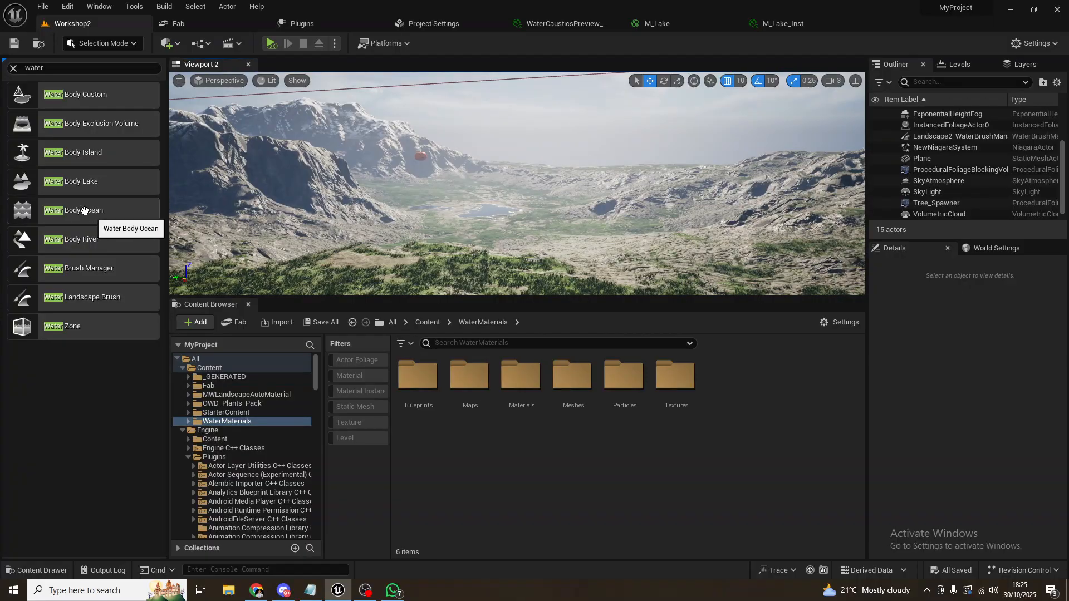
drag(79, 209, 441, 238)
drag(369, 253, 238, 274)
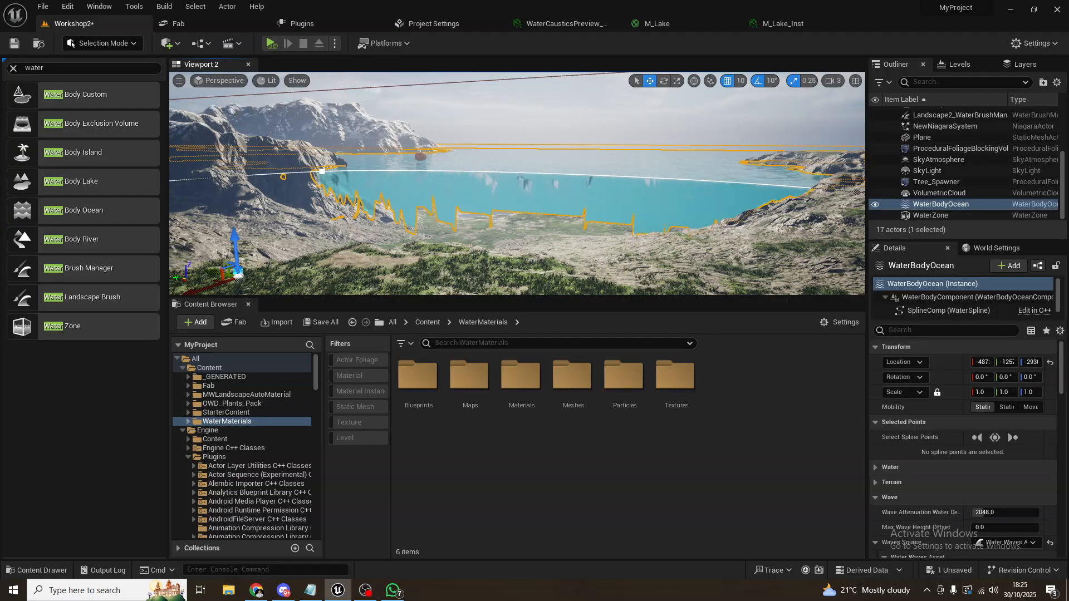
Step: Inspect the ocean's coverage from above and shift WaterBodyOcean along the X axis
mouse_move(238, 274)
right_down()
mouse_move(80, 288)
mouse_move(89, 271)
mouse_move(390, 271)
mouse_move(234, 274)
right_up()
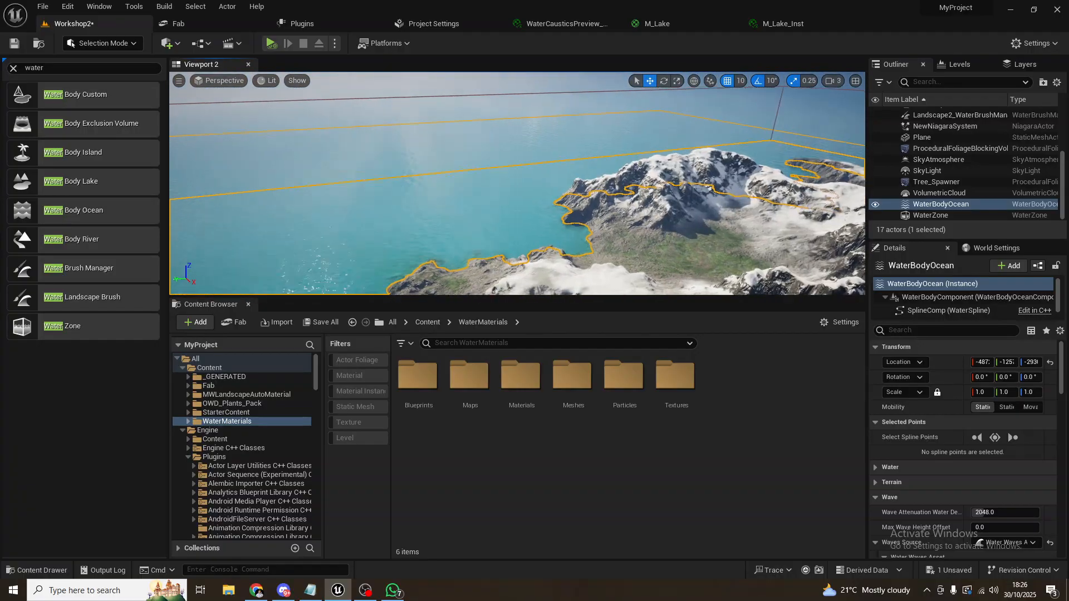
right_drag(434, 187, 617, 212)
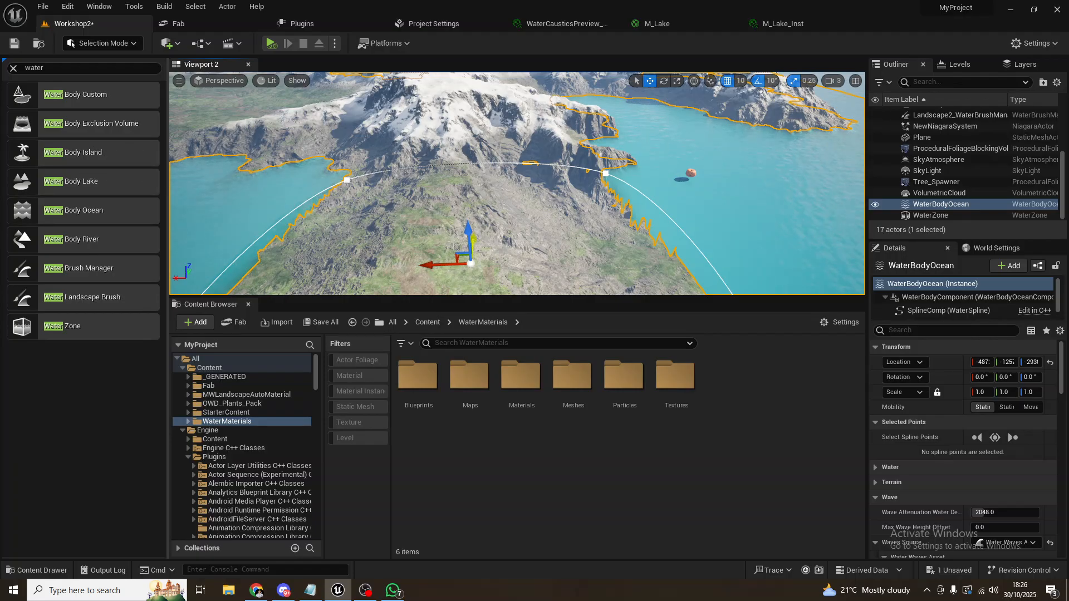
drag(435, 260, 410, 207)
mouse_move(565, 199)
right_down()
mouse_move(532, 209)
mouse_move(479, 199)
mouse_move(564, 198)
right_up()
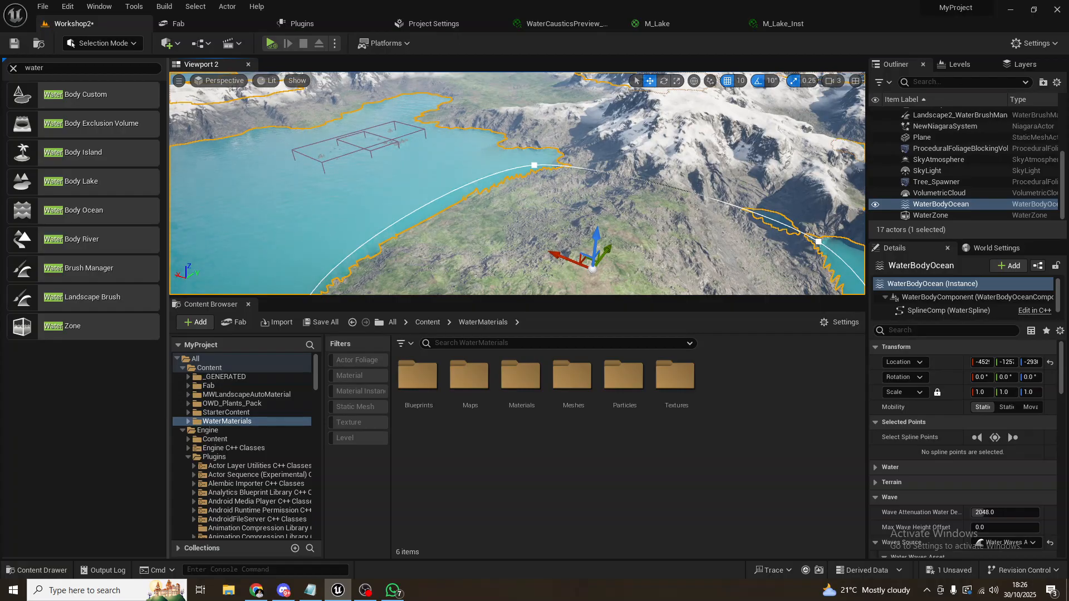
Step: Enlarge the viewport and lower WaterBodyOcean along the Z axis to drop the water level
right_drag(549, 195, 610, 215)
drag(549, 296, 528, 384)
right_drag(532, 279, 577, 270)
right_drag(384, 277, 418, 254)
drag(342, 221, 347, 275)
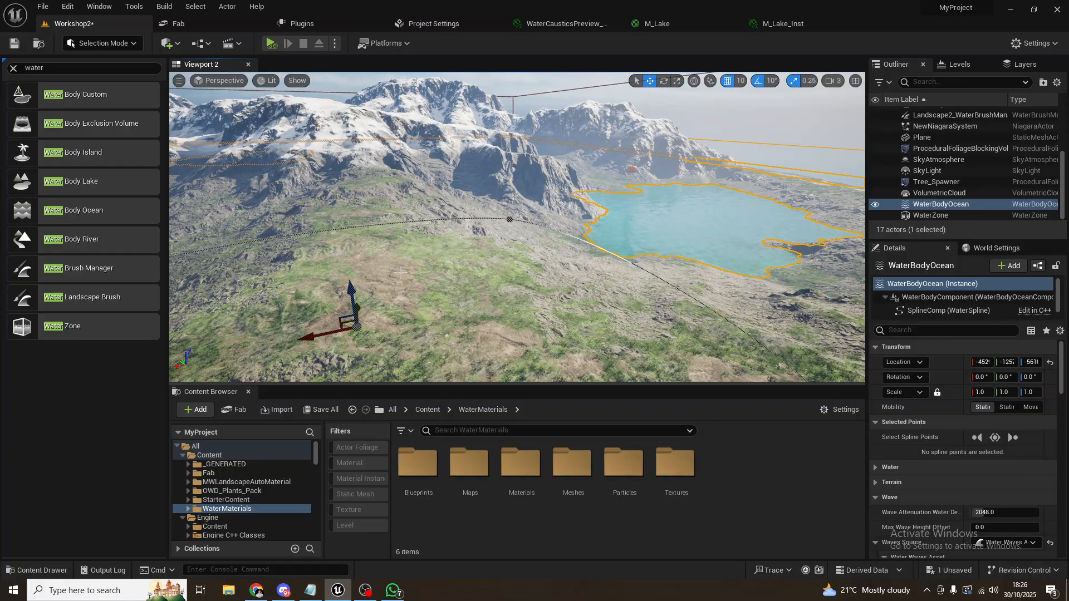
Step: Raise WaterBodyOcean along the Z axis until the water floods the landscape around its spline island
right_drag(400, 272, 368, 159)
key(w)
drag(505, 172, 506, 115)
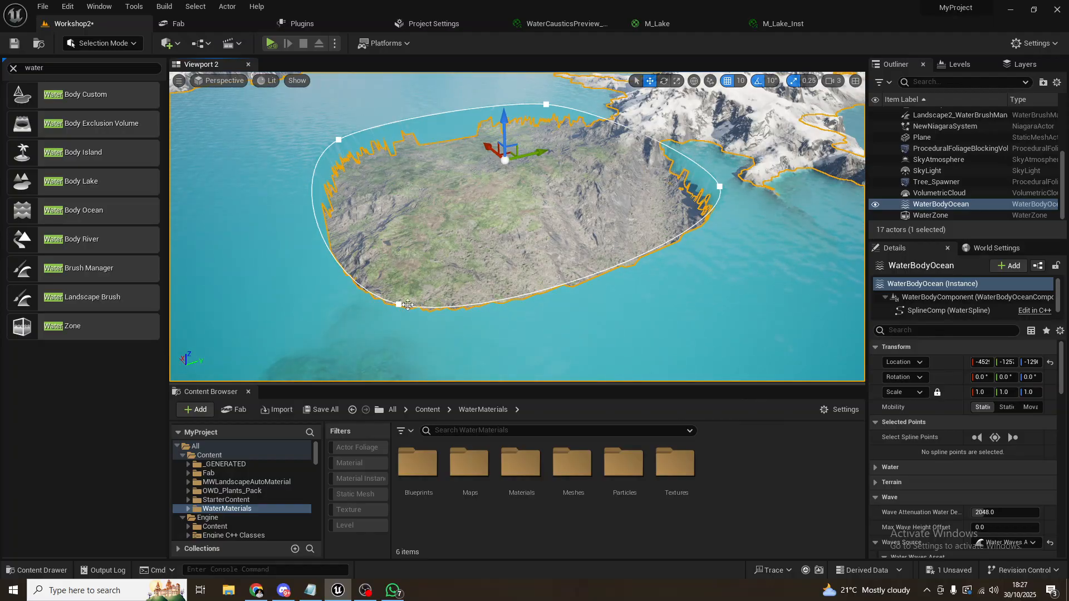
Step: Move the near corner point of the ocean spline far outward to the snowy shore, enlarging the dry area
right_drag(490, 275, 472, 258)
key(s)
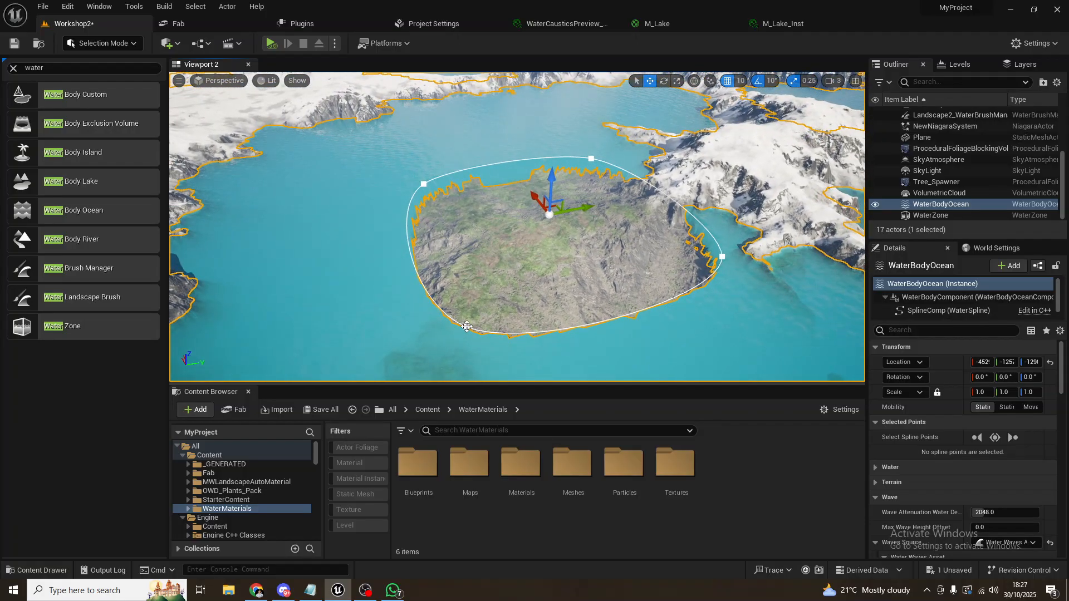
click(466, 327)
right_drag(590, 263, 575, 278)
drag(532, 259, 479, 268)
drag(345, 272, 322, 363)
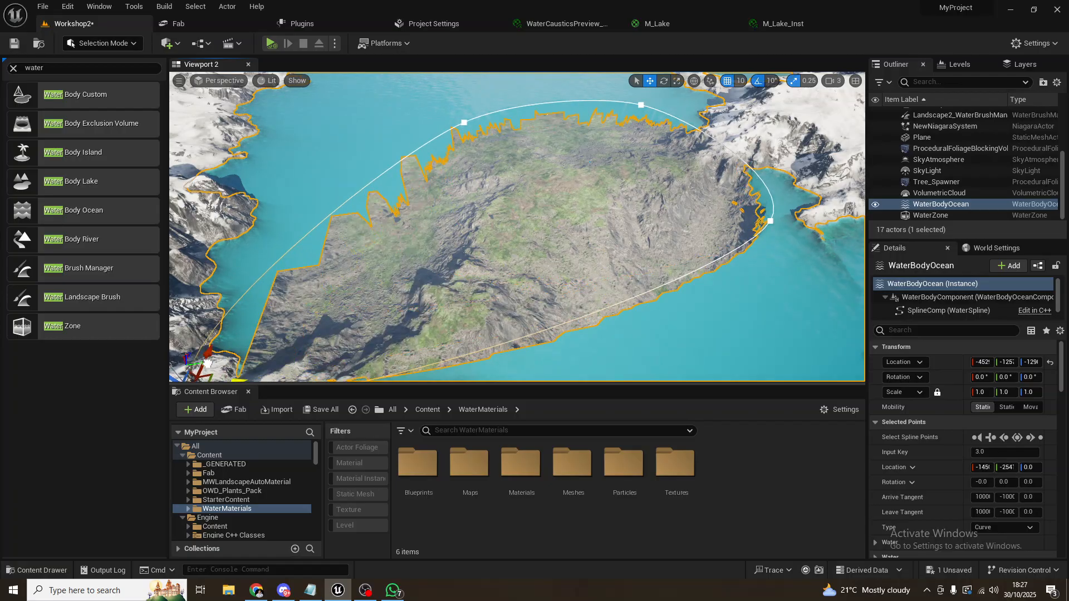
Step: Move the ocean spline point with input key 0 outward along the Y axis toward the snowy mountains, then deselect
click(463, 122)
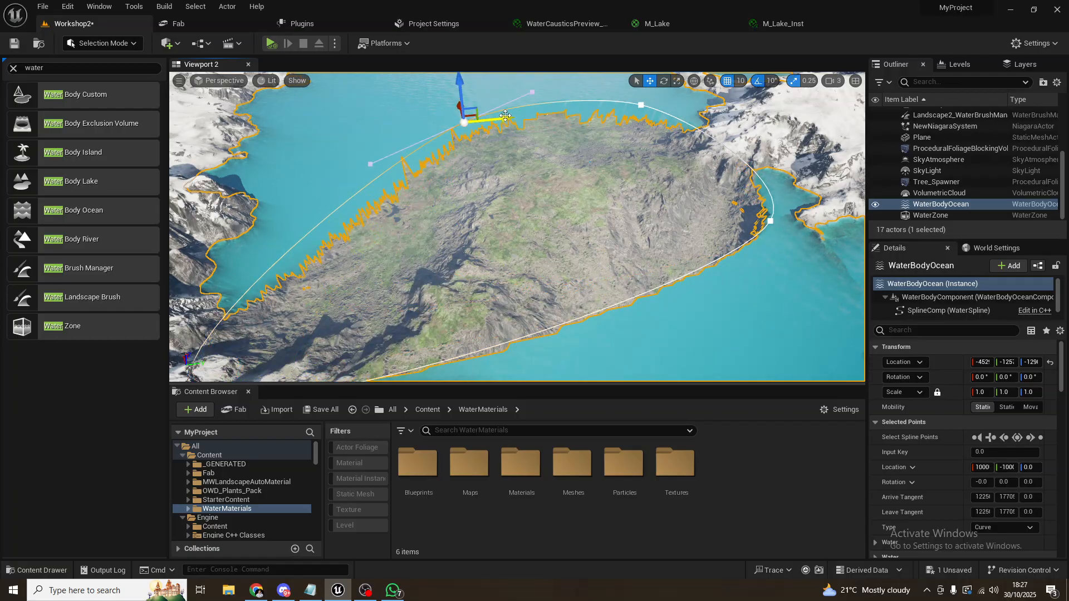
drag(490, 119, 330, 123)
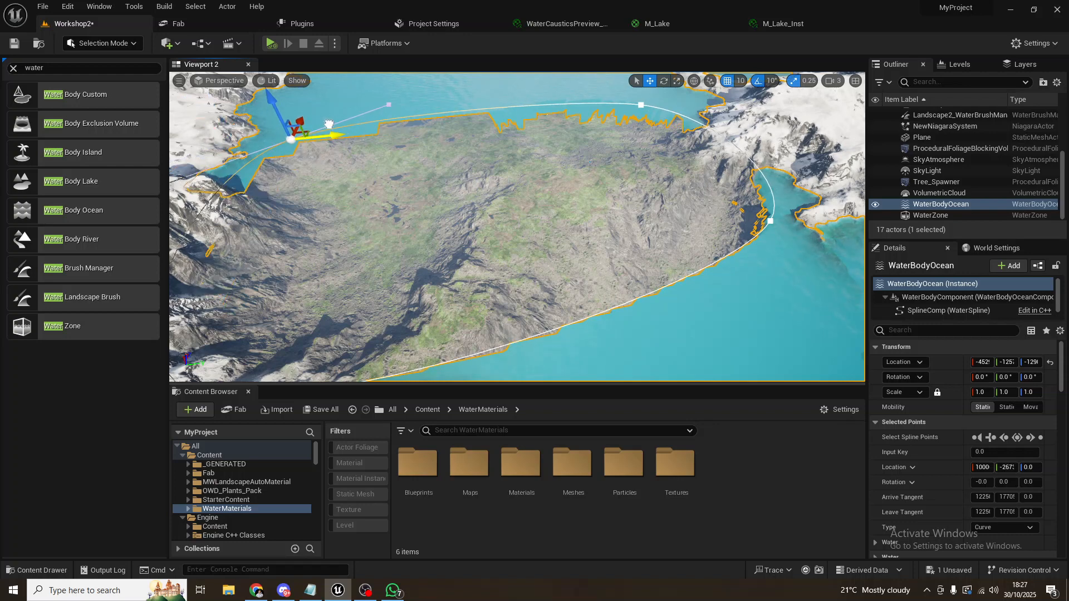
right_drag(535, 177, 484, 177)
key(Escape)
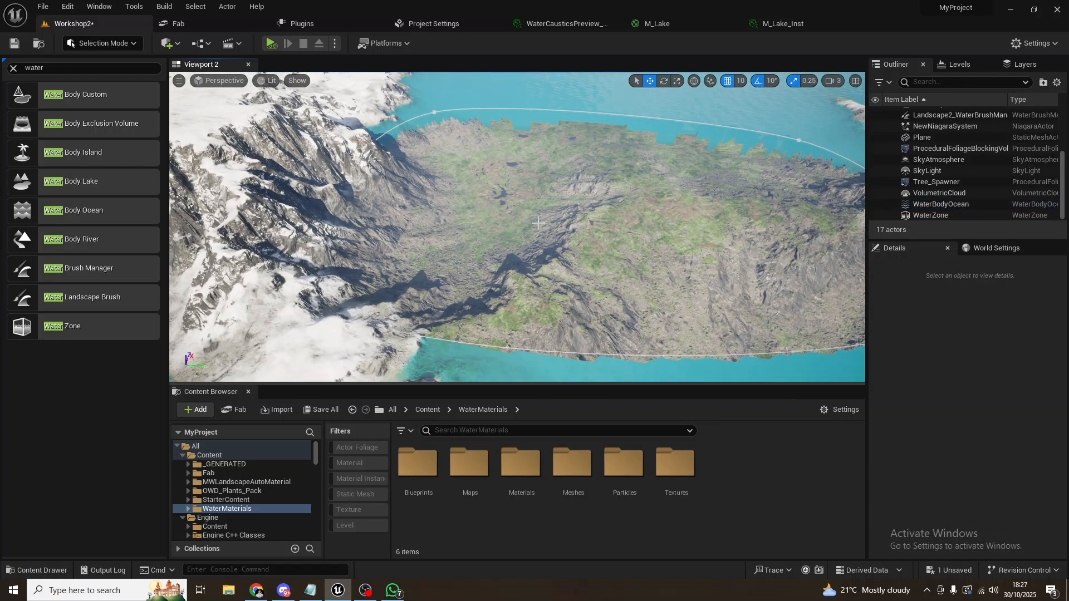
Step: Add a spline point on the ocean's near shoreline edge and move it to widen the dry land
click(490, 345)
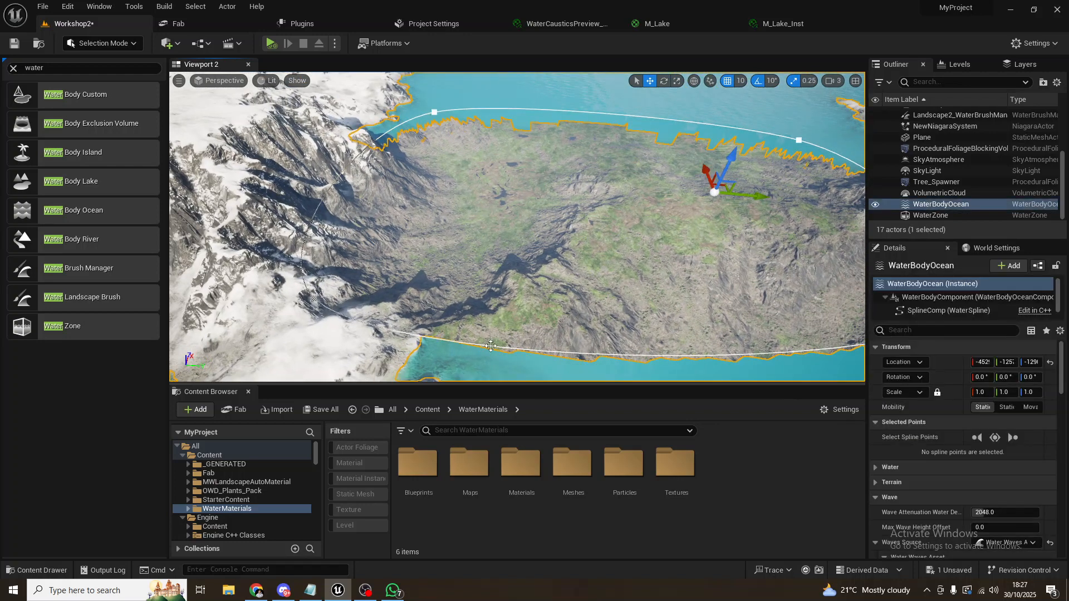
right_drag(440, 329, 590, 323)
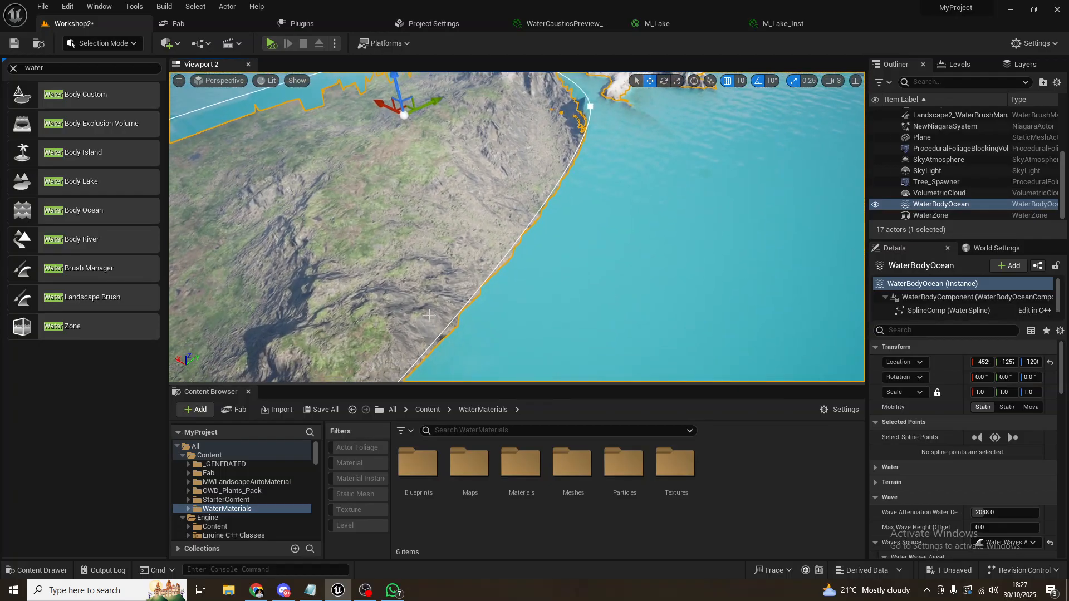
right_click(447, 326)
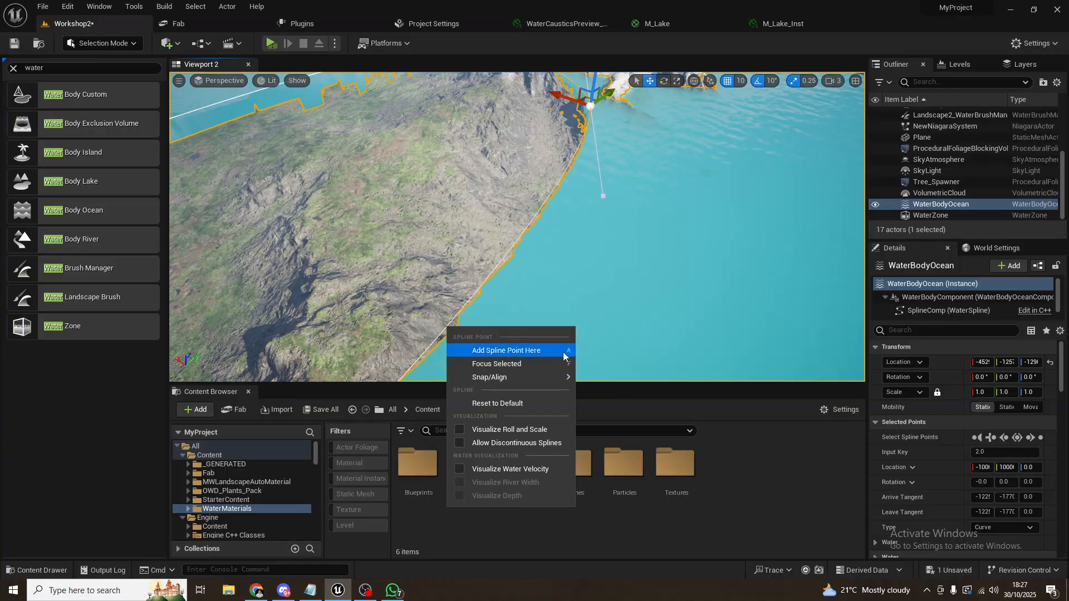
click(530, 352)
right_drag(534, 297, 561, 301)
drag(524, 258, 697, 256)
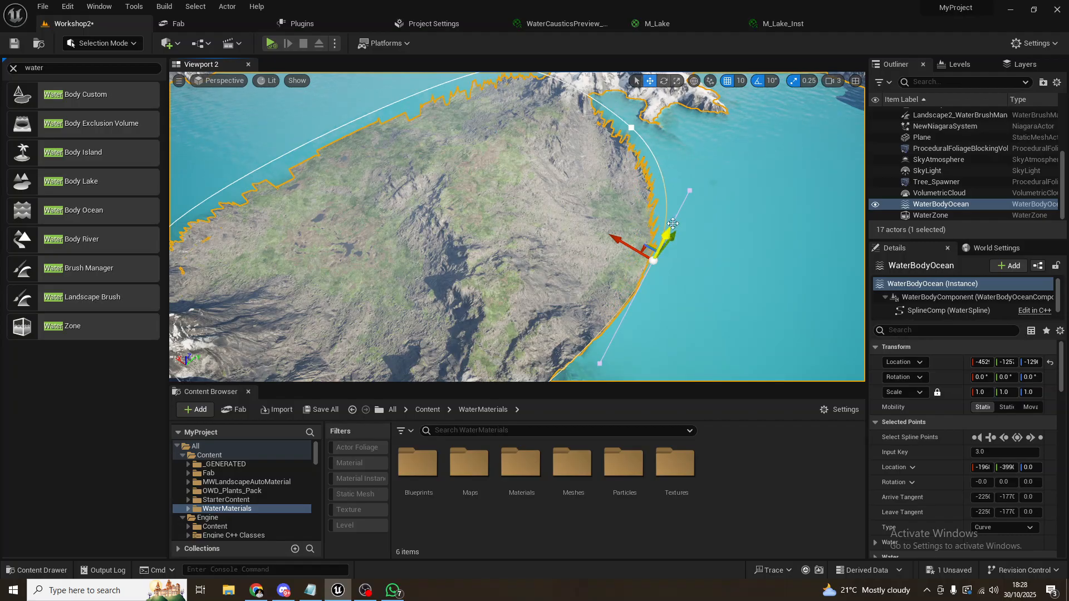
Step: Reselect the whole WaterBodyOcean actor and lower it along the Z axis to expose more of the landscape
right_drag(651, 223, 774, 229)
key(w)
key(d)
right_drag(596, 243, 545, 206)
right_drag(773, 252, 735, 209)
click(927, 207)
click(933, 196)
click(931, 206)
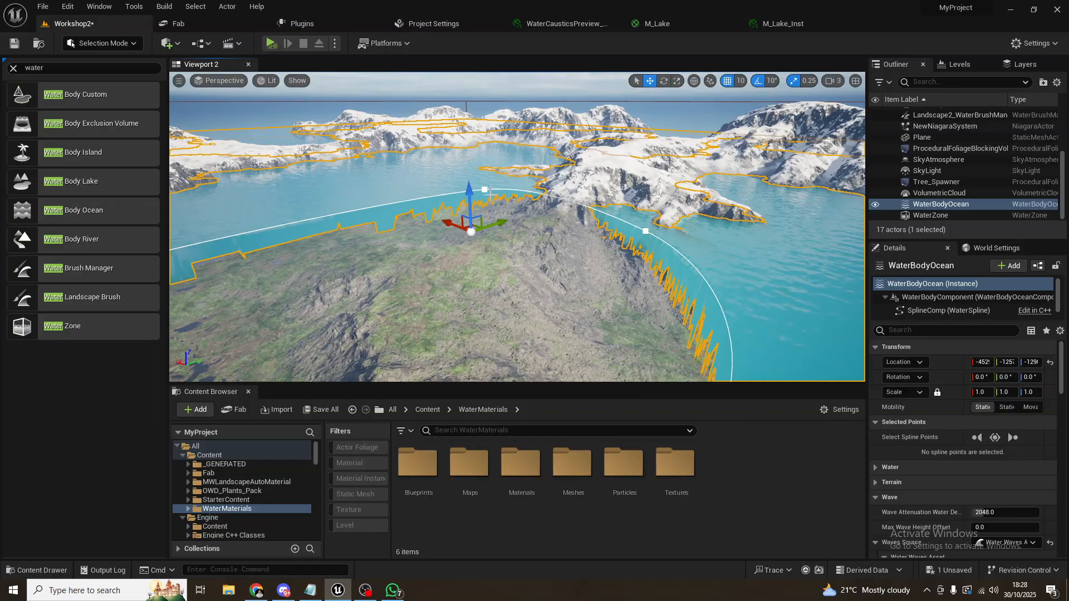
drag(469, 192, 465, 225)
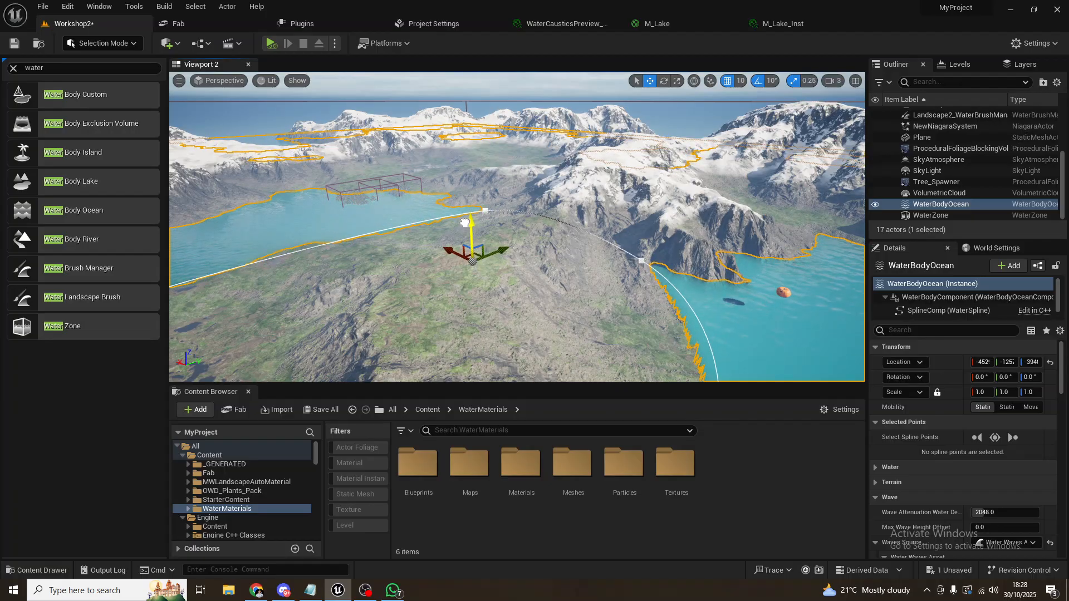
drag(465, 223, 466, 231)
Step: Examine the lowered ocean's shoreline and surrounding terrain from ground level and from above
right_drag(466, 231, 537, 208)
key(w)
key(w)
key(s)
key(s)
key(q)
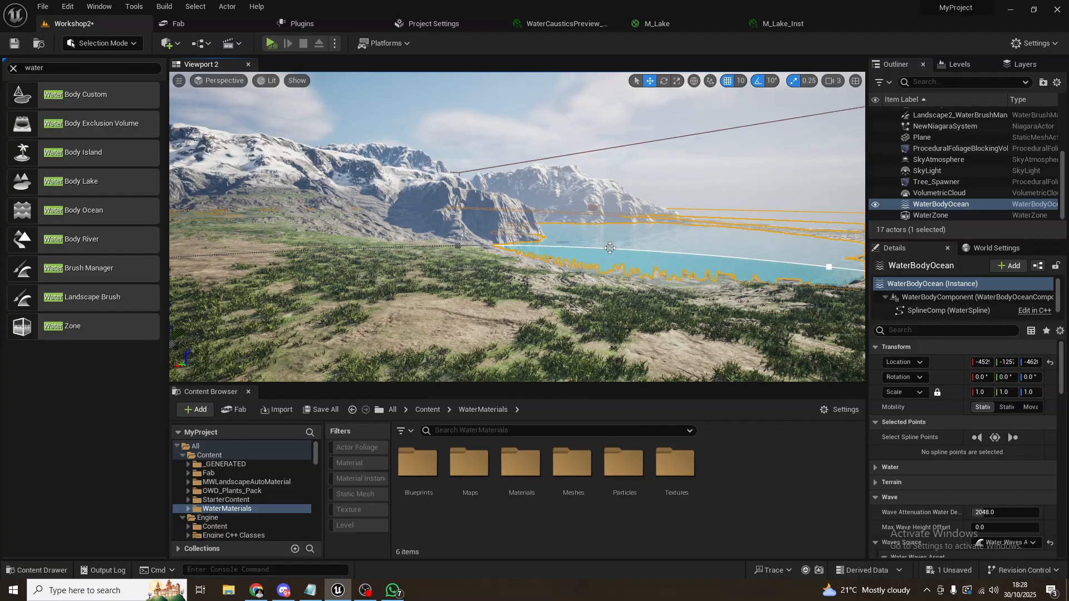
right_drag(610, 248, 609, 249)
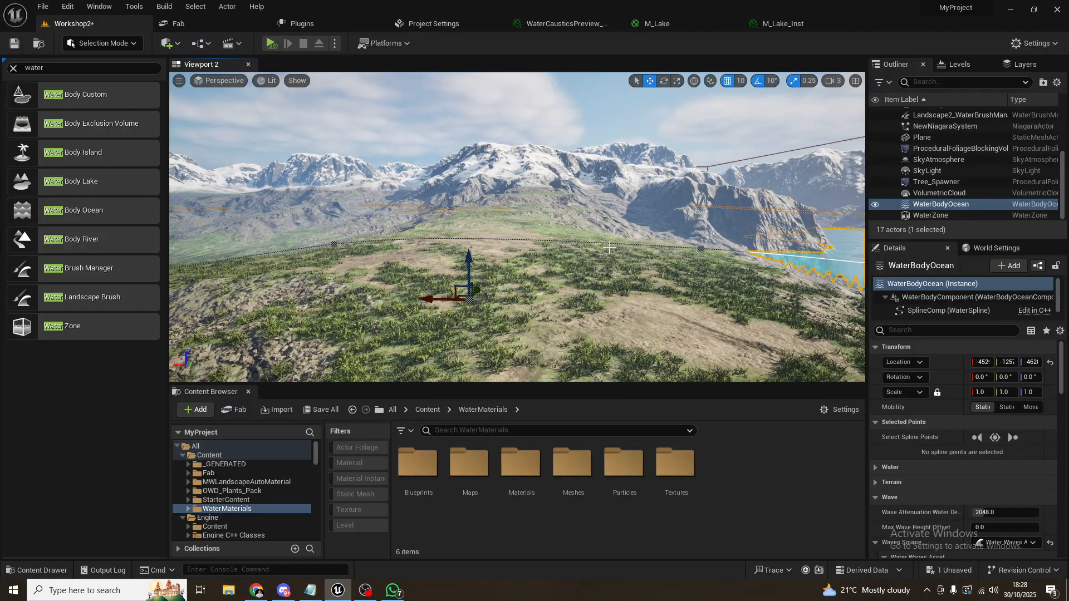
right_drag(609, 248, 609, 250)
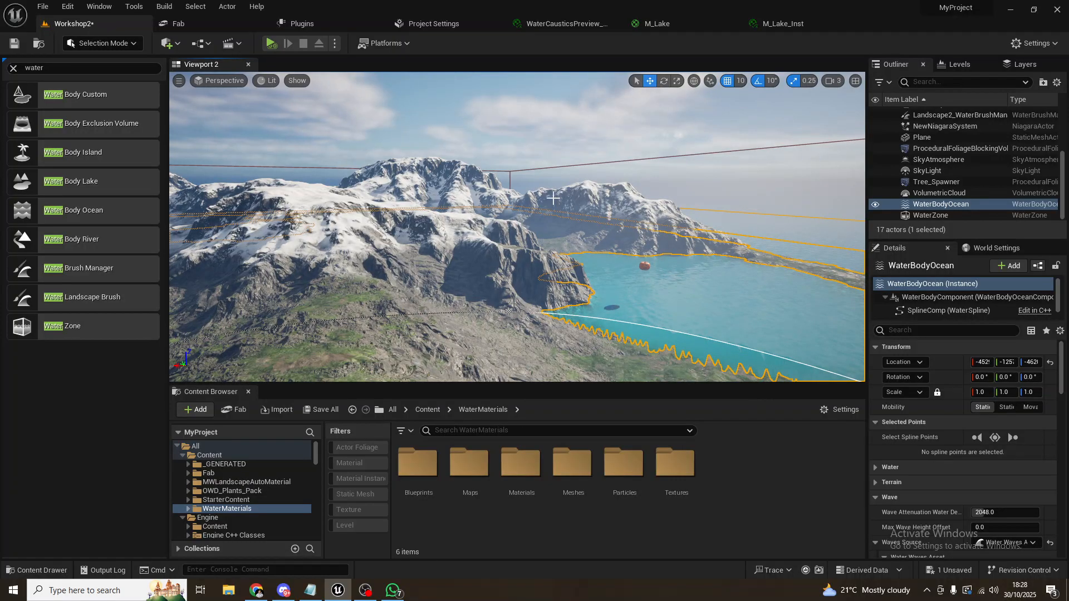
Step: Find and select the Landscape2 actor to review its details, and enlarge the actor list
scroll(956, 177, up, 2)
scroll(956, 173, up, 5)
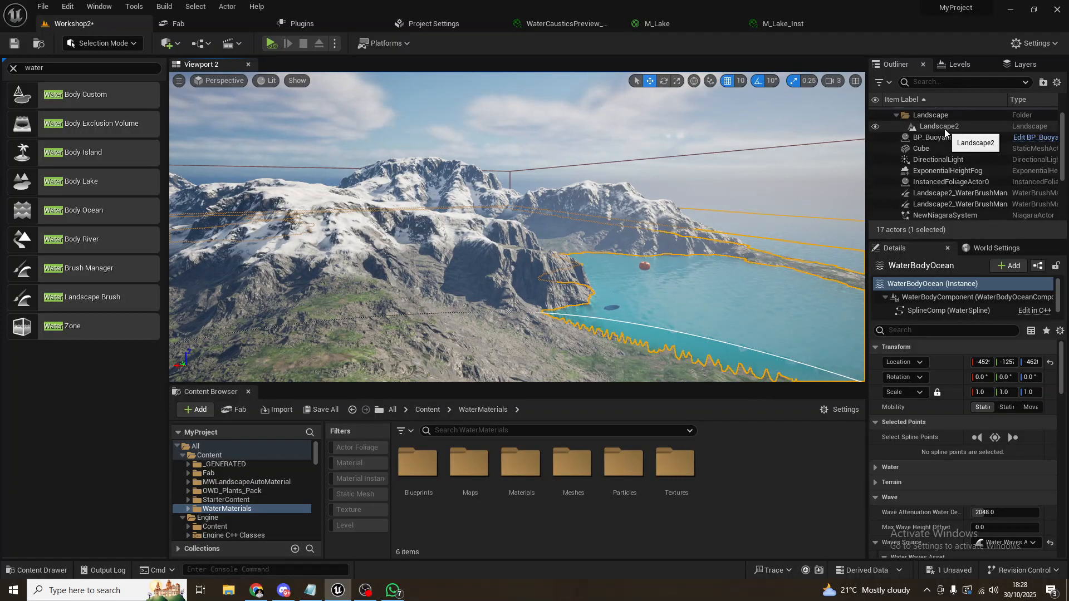
scroll(941, 131, up, 1)
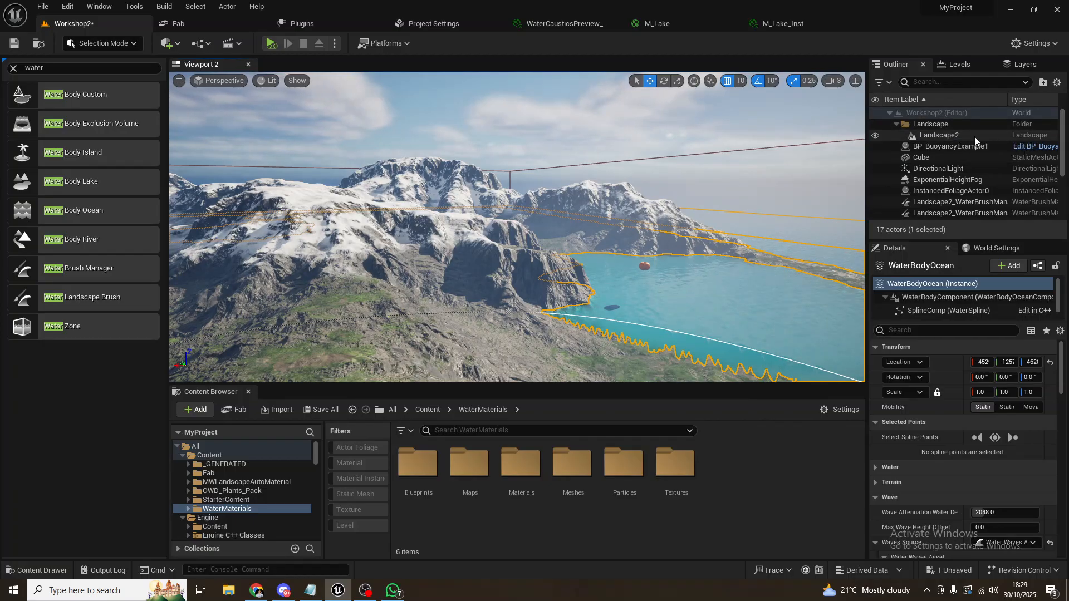
click(1017, 137)
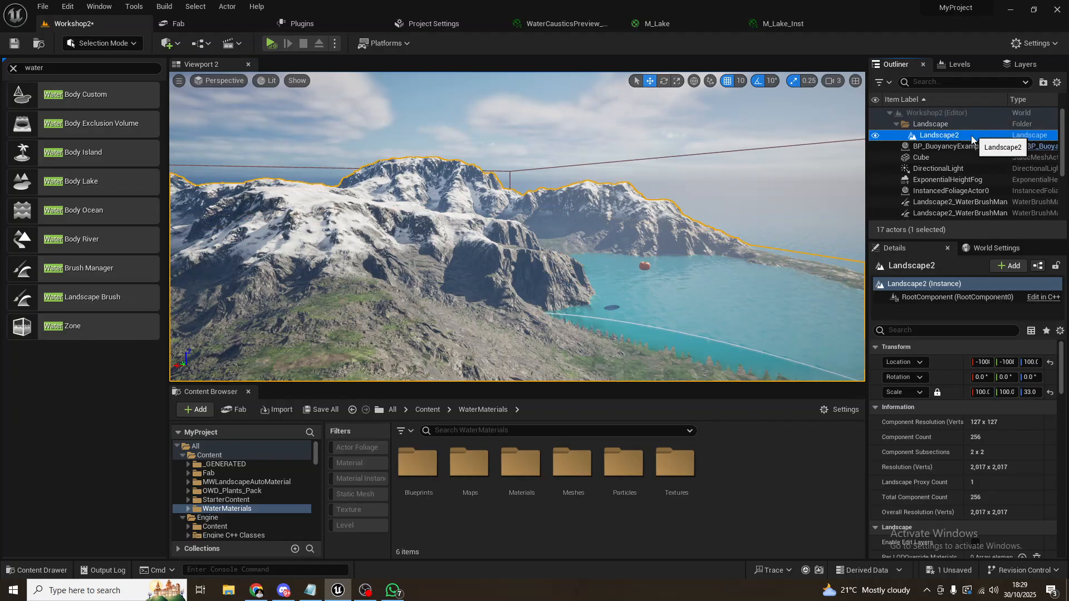
drag(924, 243, 923, 255)
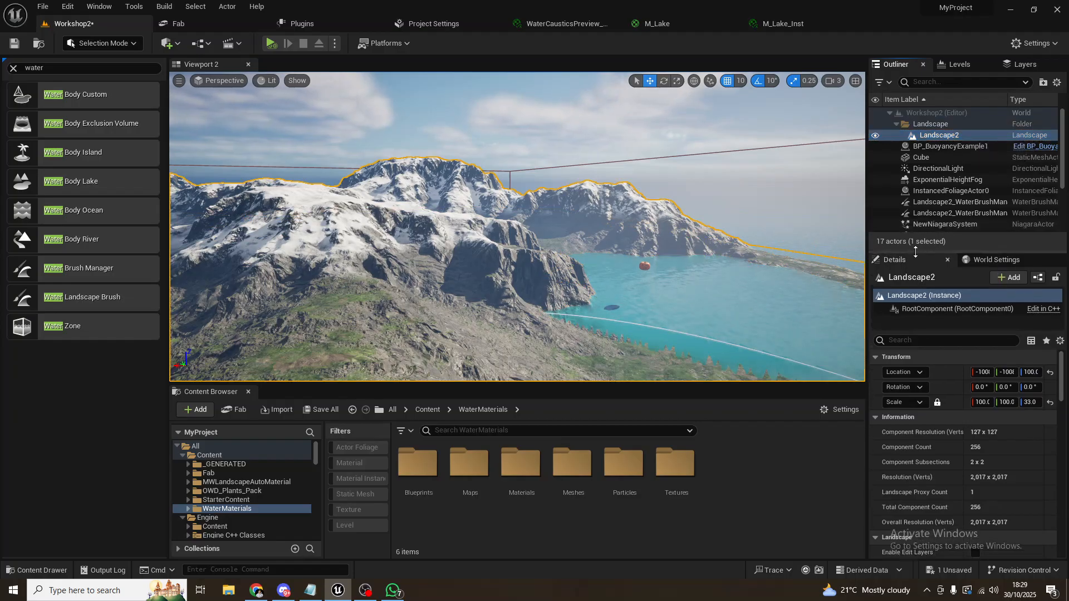
Step: Reselect WaterBodyOcean and move its spline point with input key 3 along the X axis, extending the water over the near terrain
right_drag(664, 268, 708, 273)
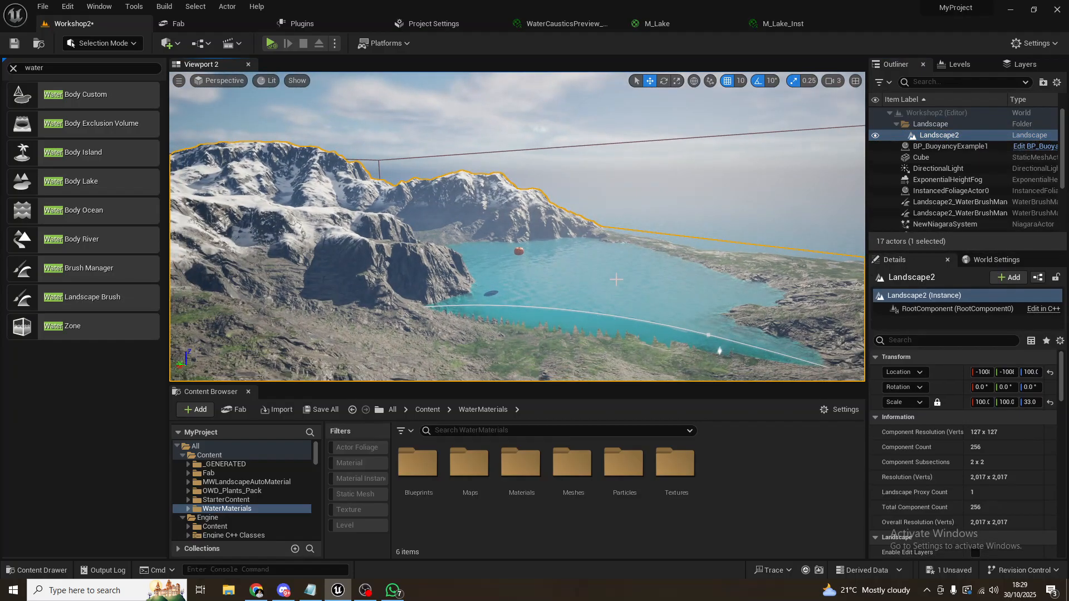
click(738, 350)
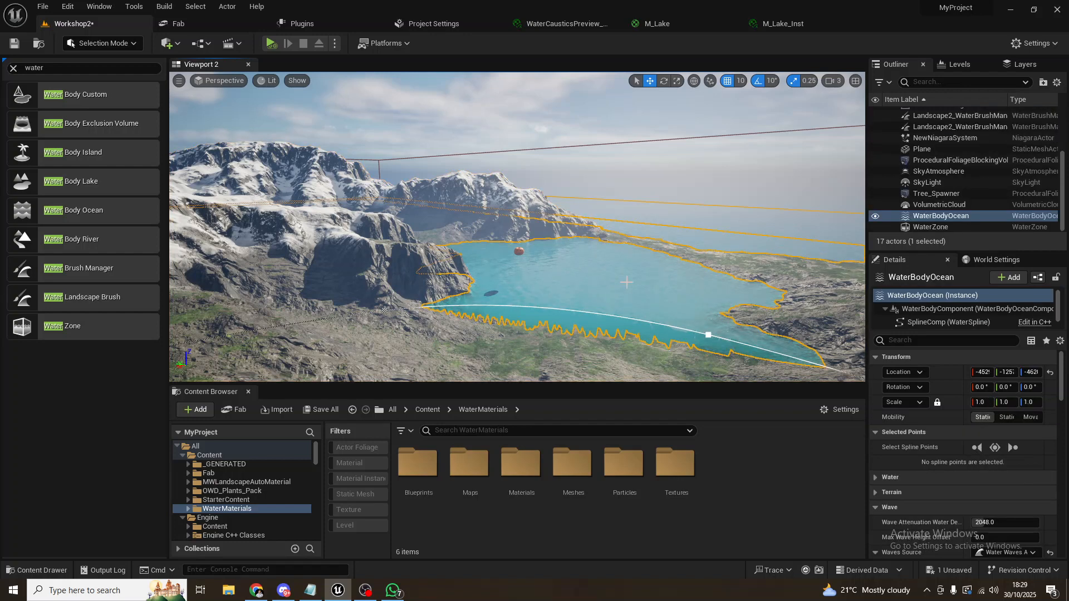
right_drag(673, 273, 635, 276)
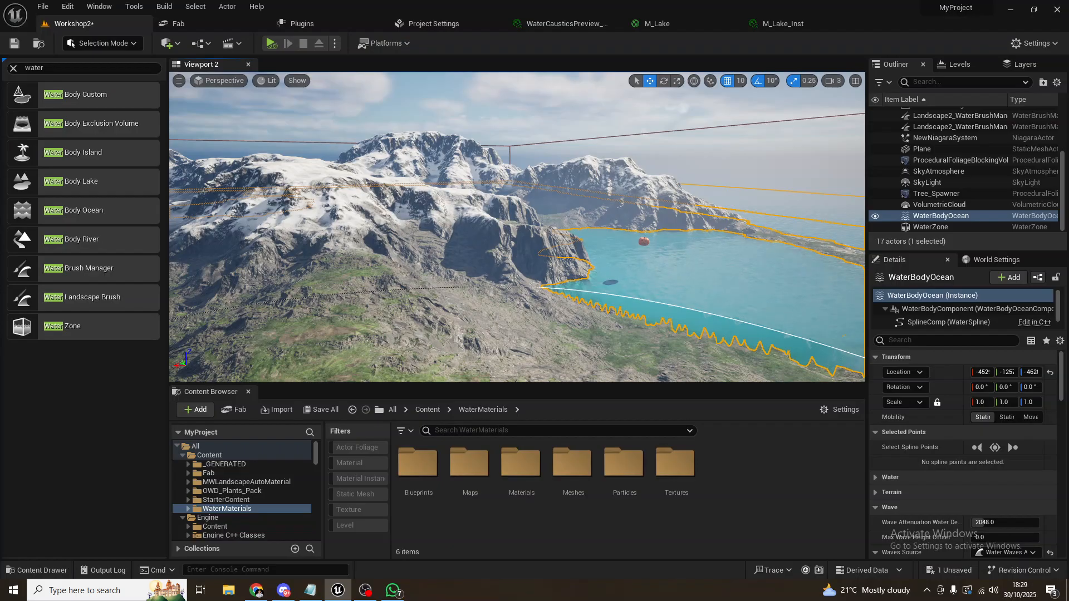
key(alt+Tab)
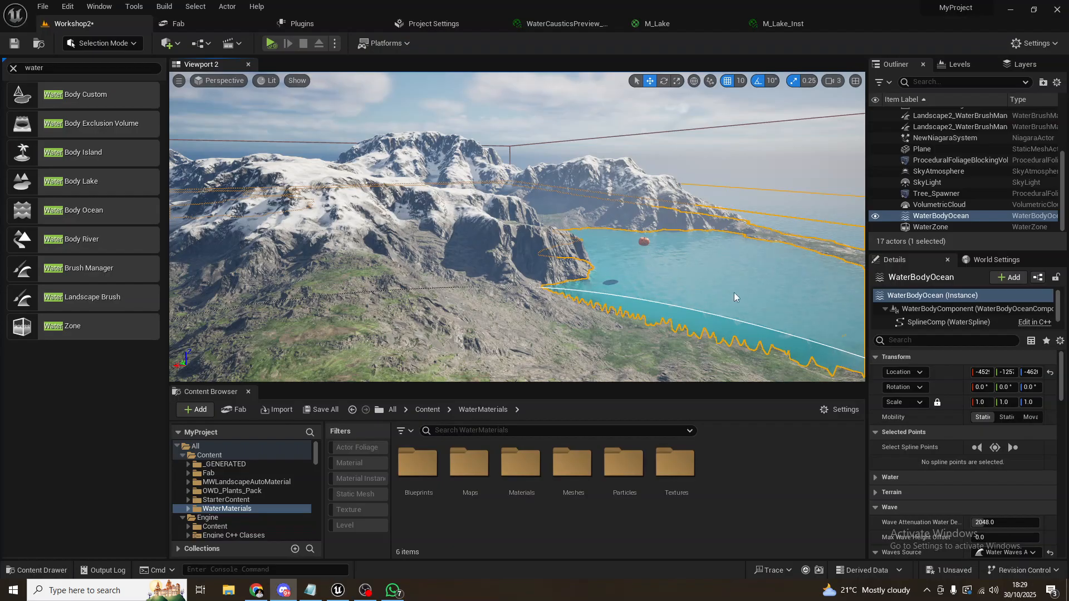
right_drag(621, 286, 669, 270)
key(d)
key(w)
key(d)
key(a)
click(699, 236)
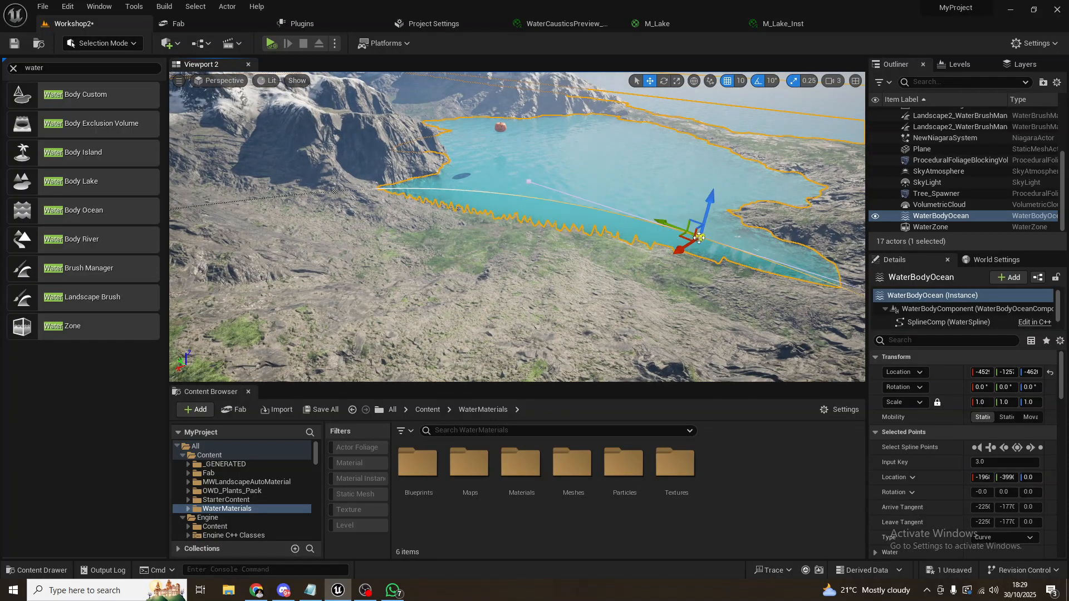
drag(689, 241, 472, 373)
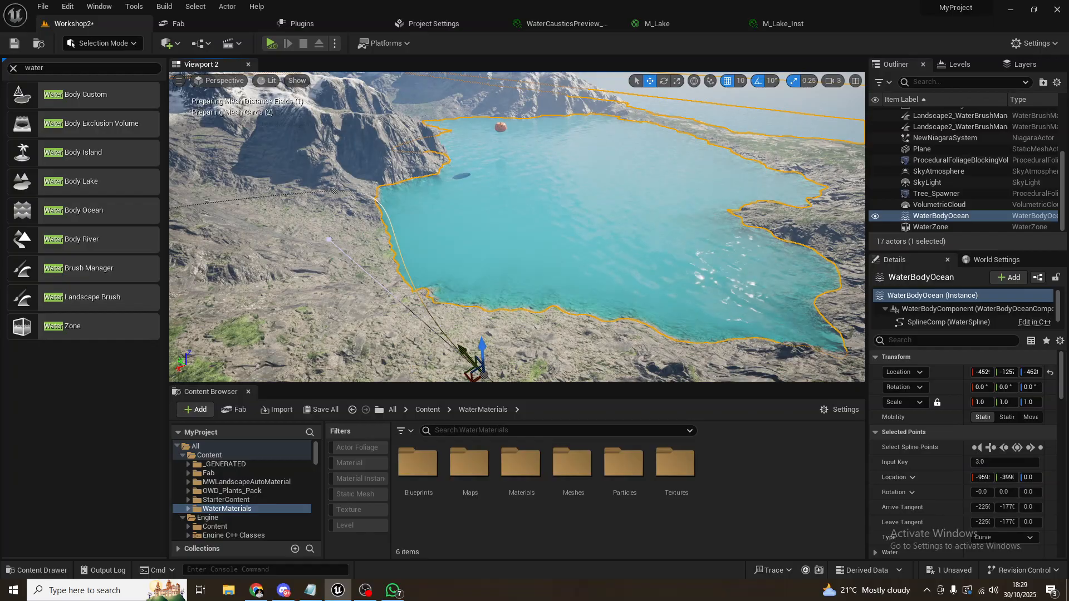
Step: Move the ocean spline point with input key 2 along the X axis, away from the water across the grassy slope, and deselect
right_drag(411, 371, 410, 370)
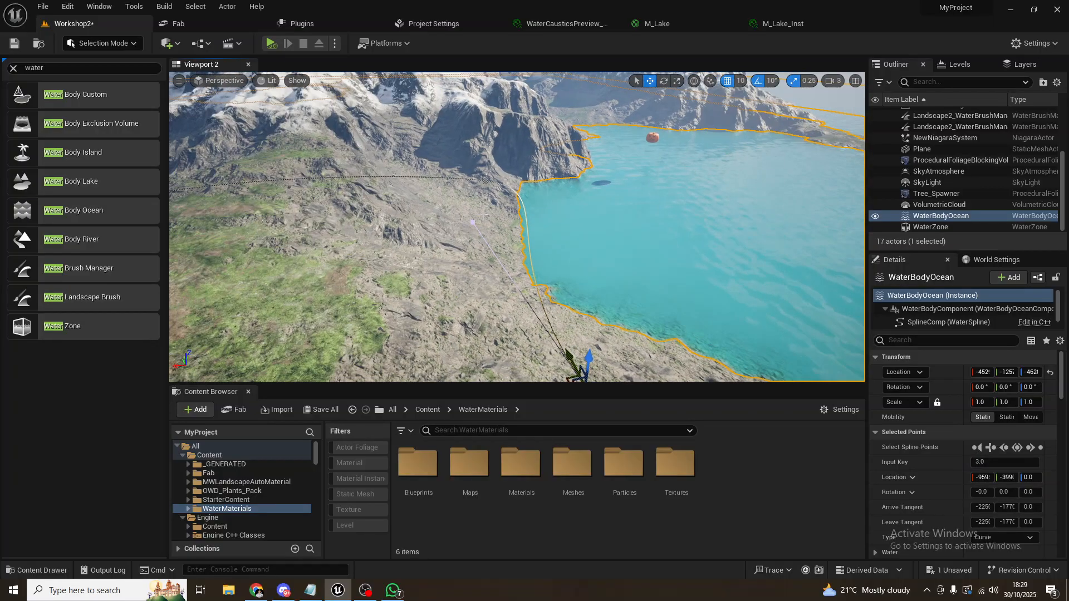
click(487, 180)
drag(444, 184, 331, 191)
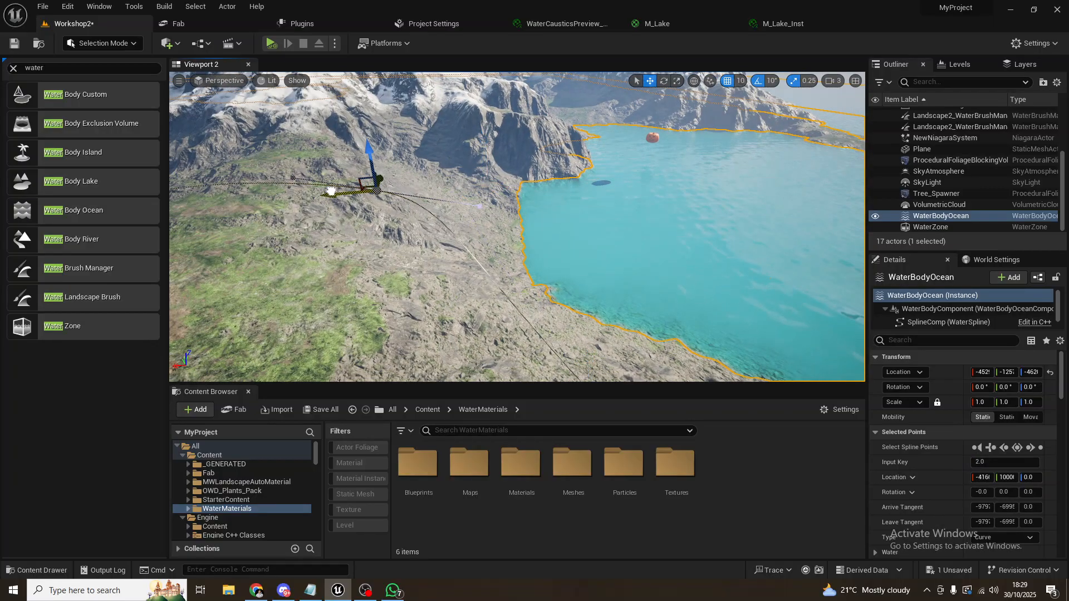
key(Escape)
Step: Review the details of the Landscape2_WaterBrushManager, WaterZone and WaterBodyOcean actors in the actor list
right_drag(502, 238, 589, 224)
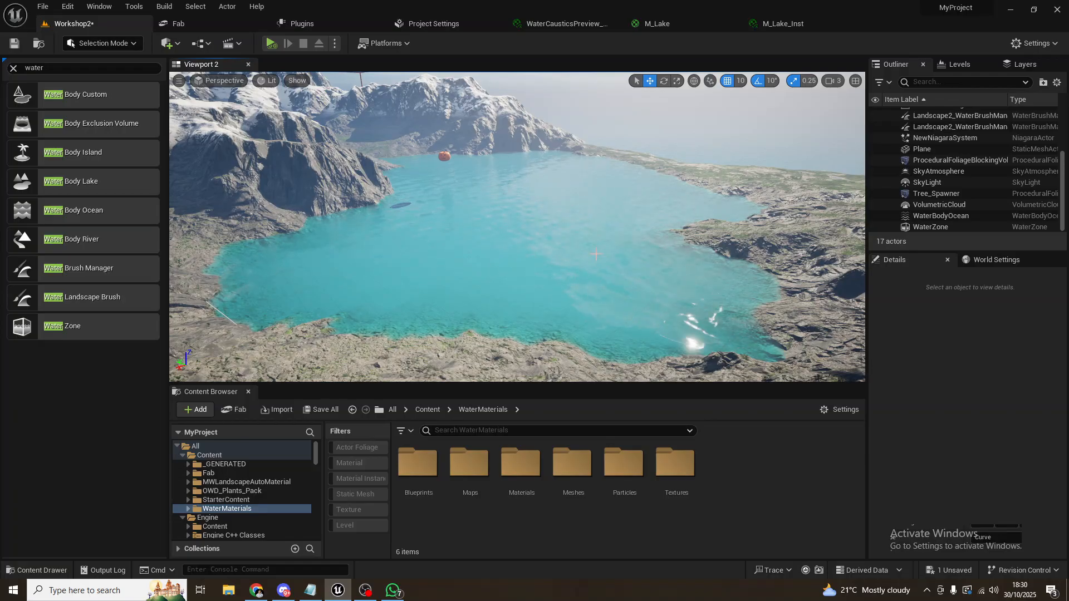
right_drag(569, 251, 487, 252)
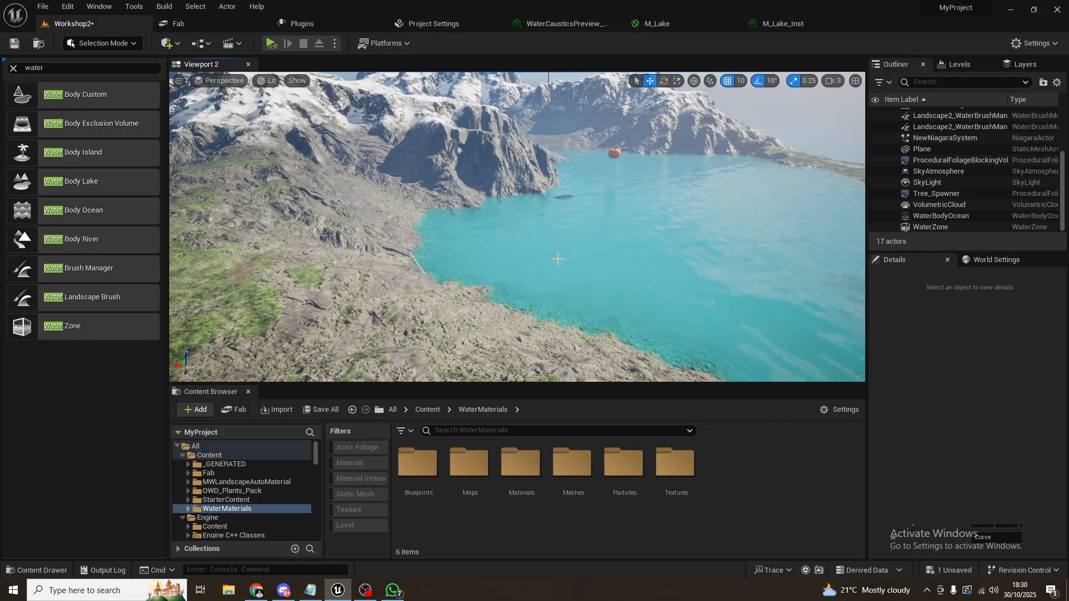
right_drag(558, 259, 501, 253)
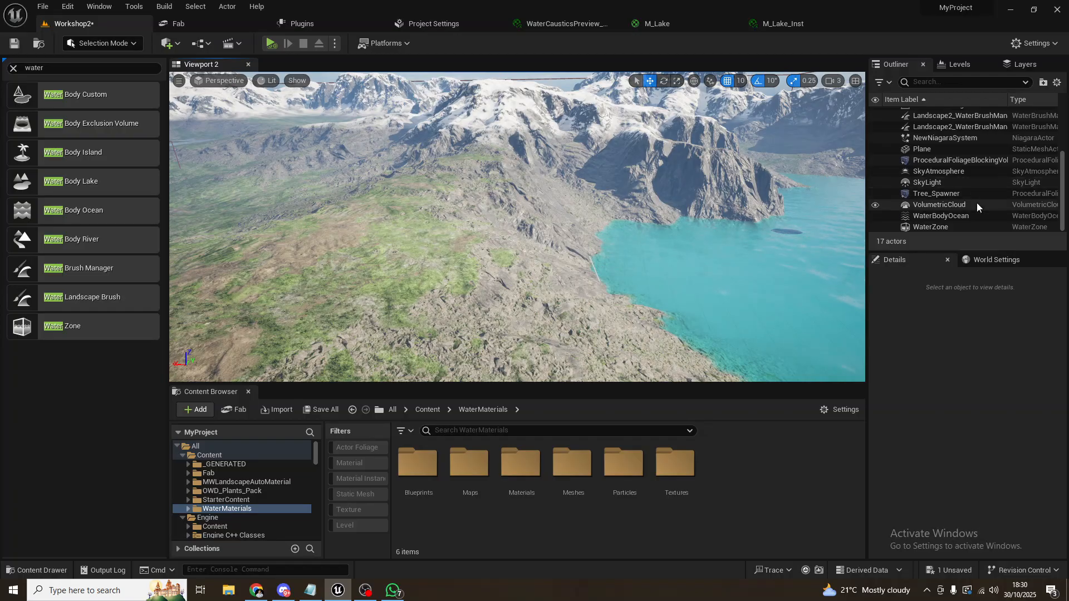
scroll(976, 203, up, 2)
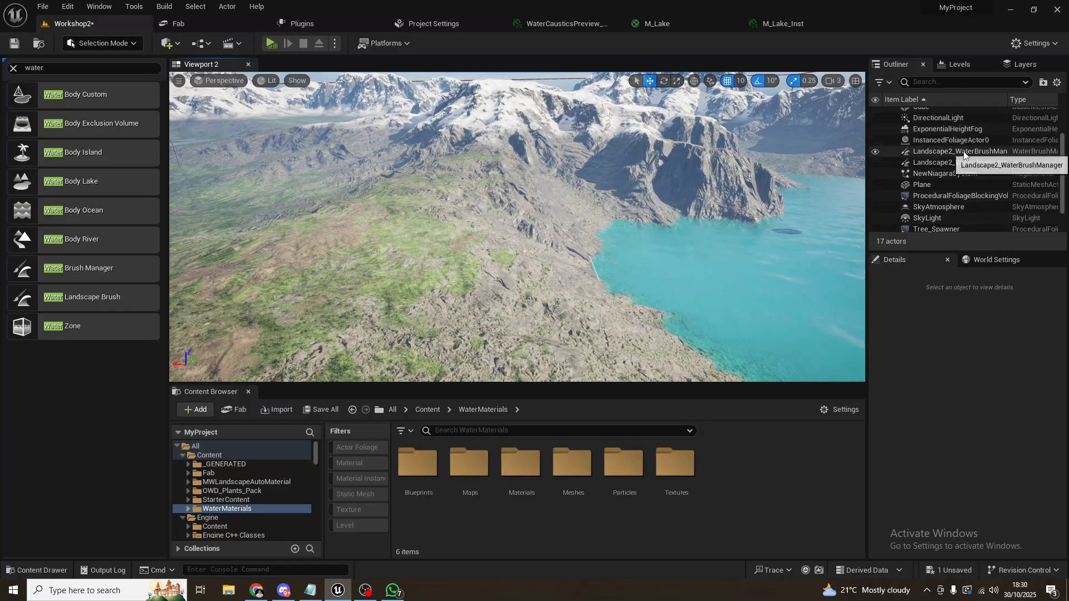
click(930, 163)
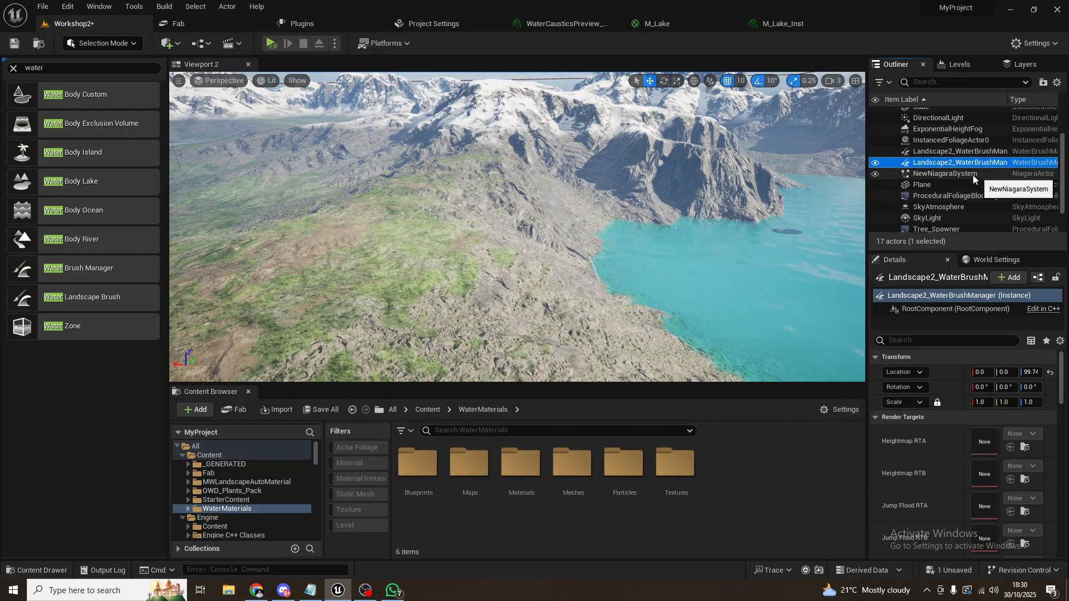
scroll(965, 169, down, 2)
click(929, 225)
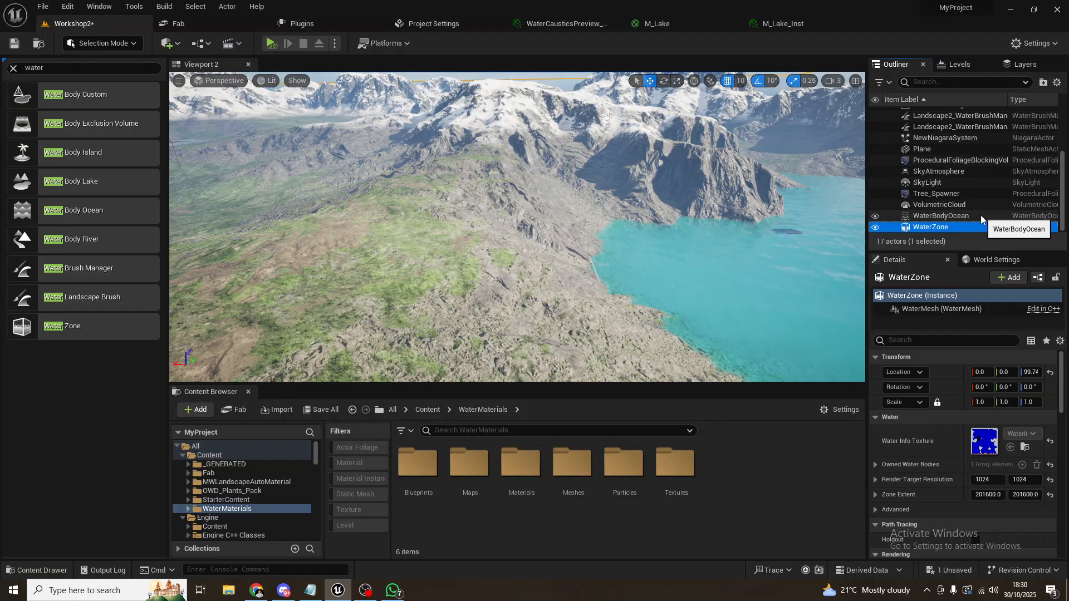
click(980, 215)
click(947, 228)
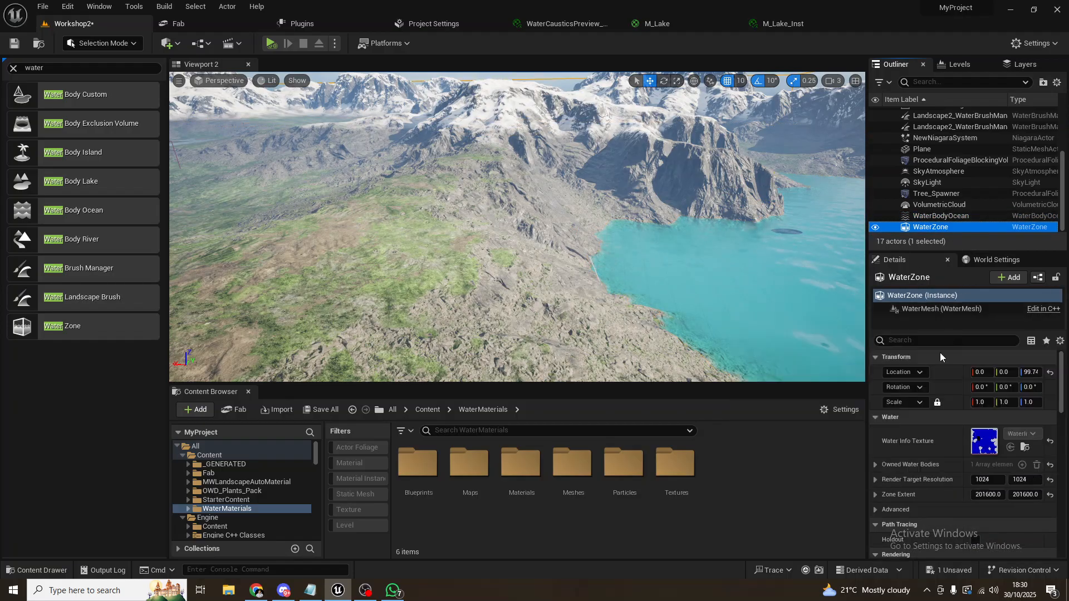
double_click(934, 218)
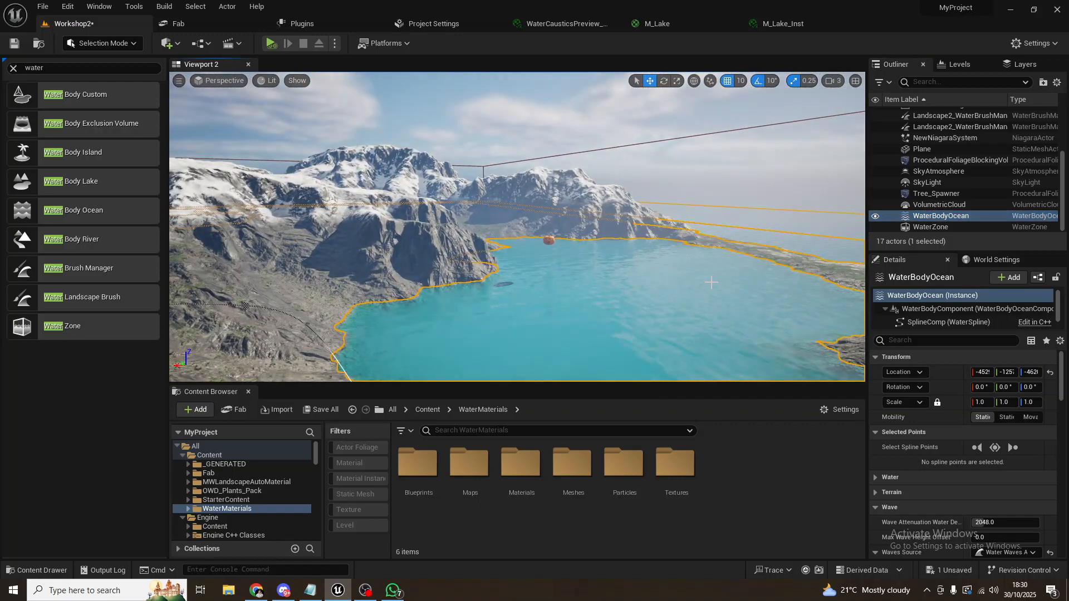
Step: Deselect the ocean and examine its reshaped shoreline, the mountains and the grassy slope beside it from several angles
key(Escape)
right_drag(711, 282, 762, 283)
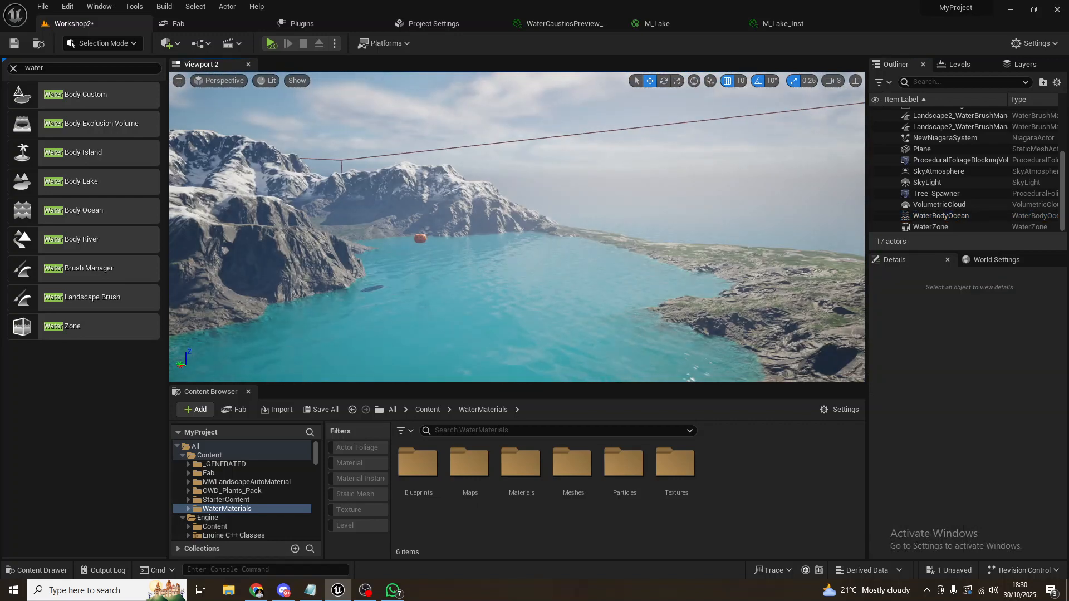
right_drag(517, 226, 390, 243)
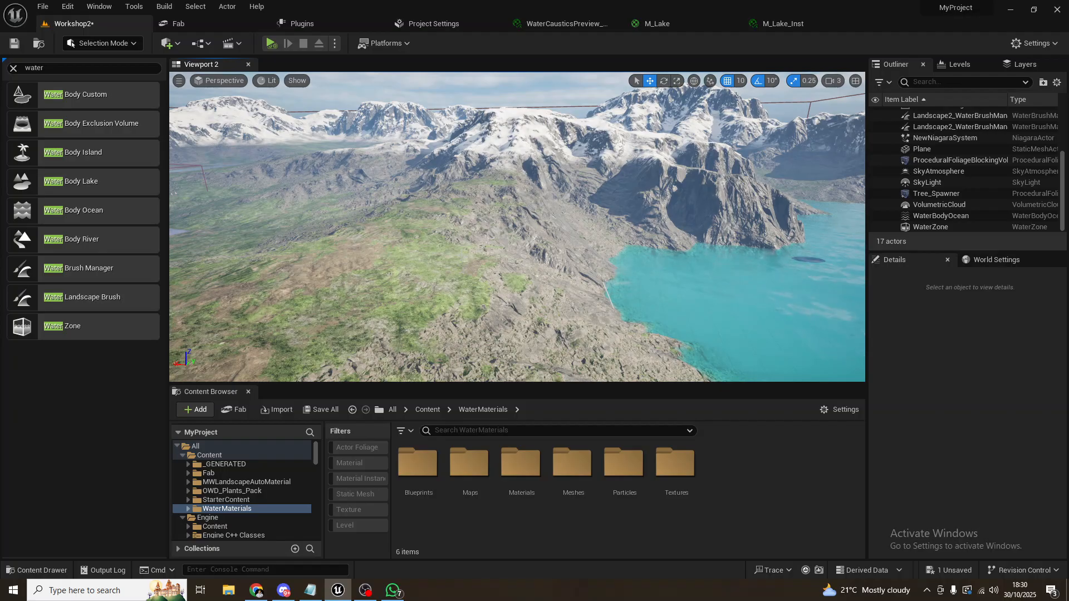
right_drag(519, 235, 630, 231)
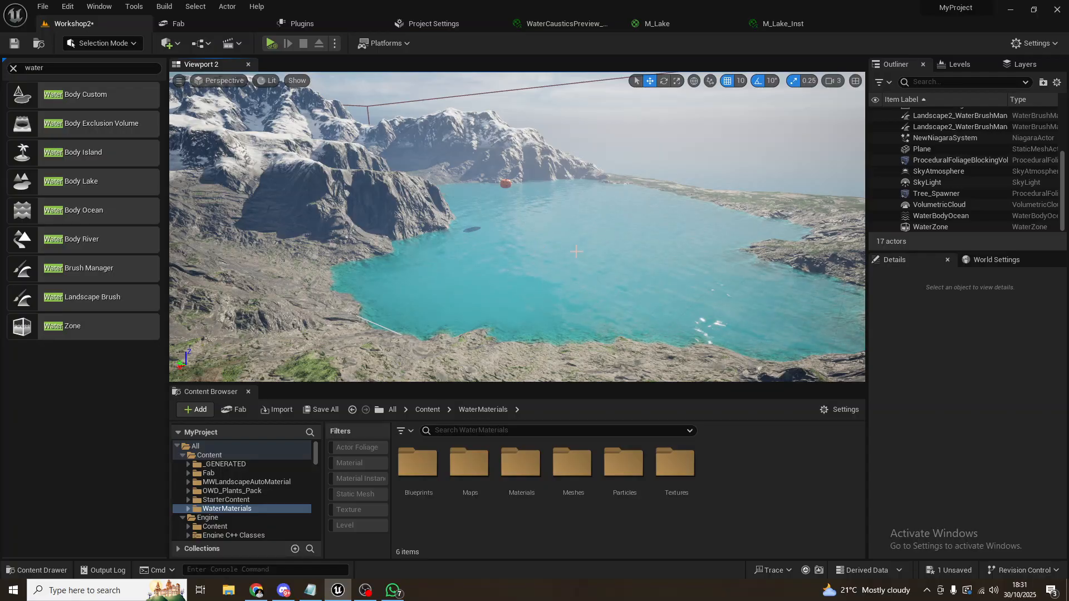
right_drag(576, 252, 521, 253)
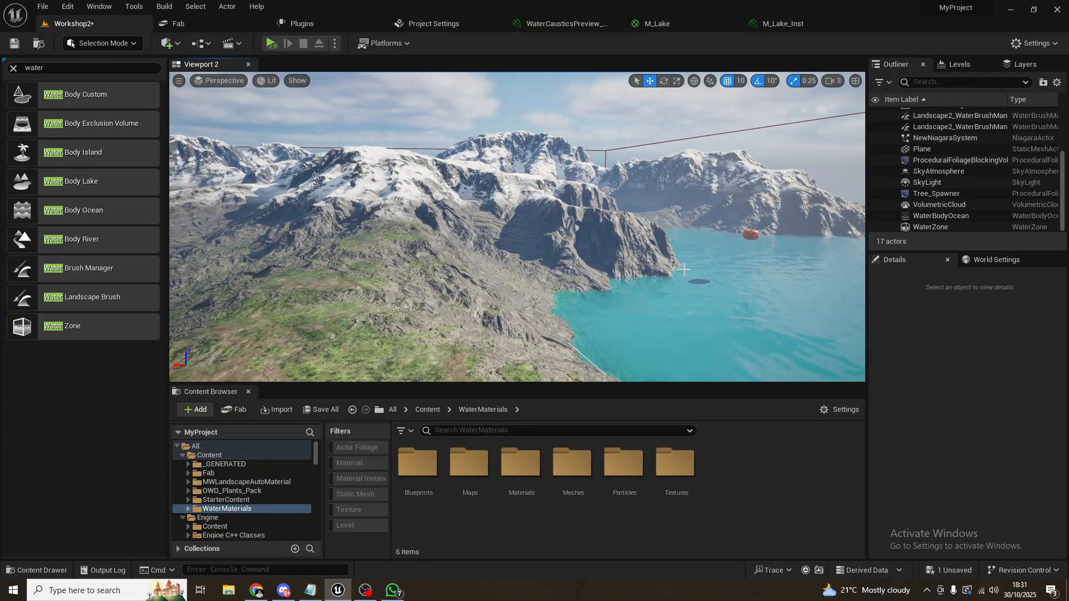
right_drag(617, 277, 598, 284)
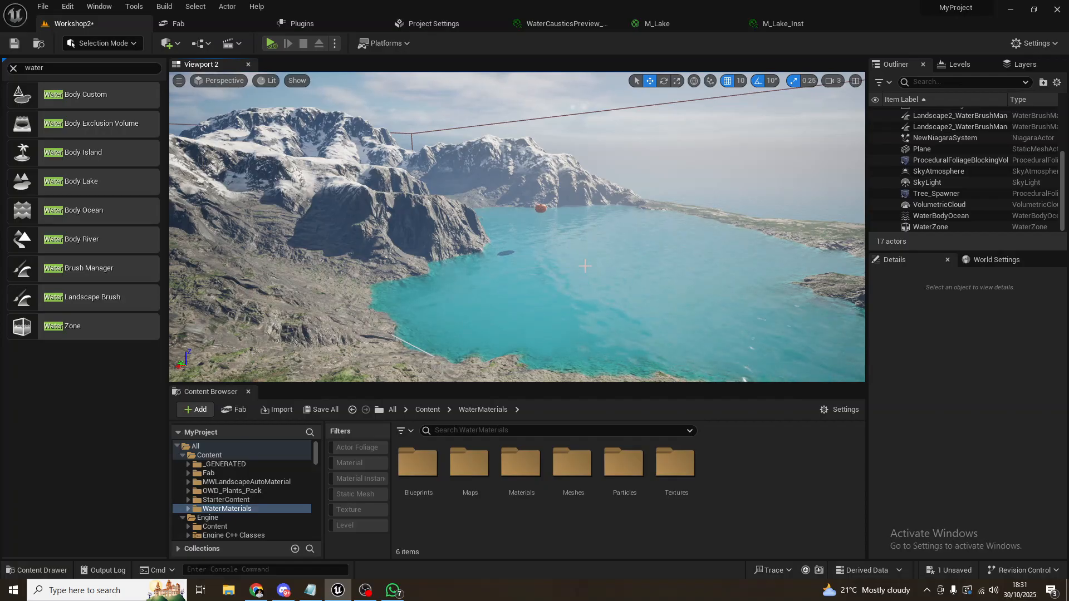
right_drag(585, 266, 546, 267)
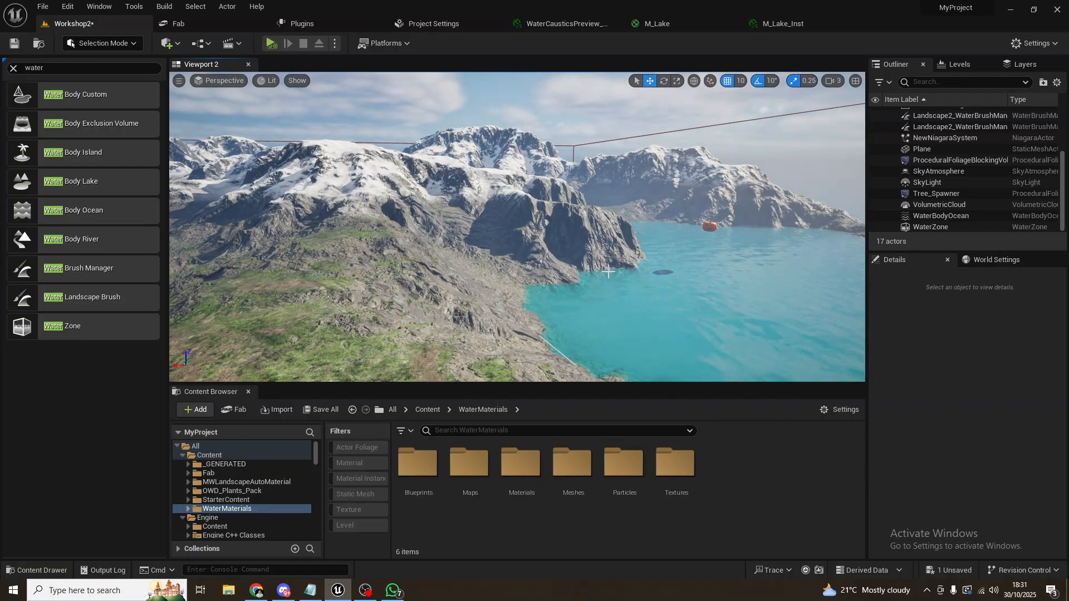
right_drag(634, 293, 608, 296)
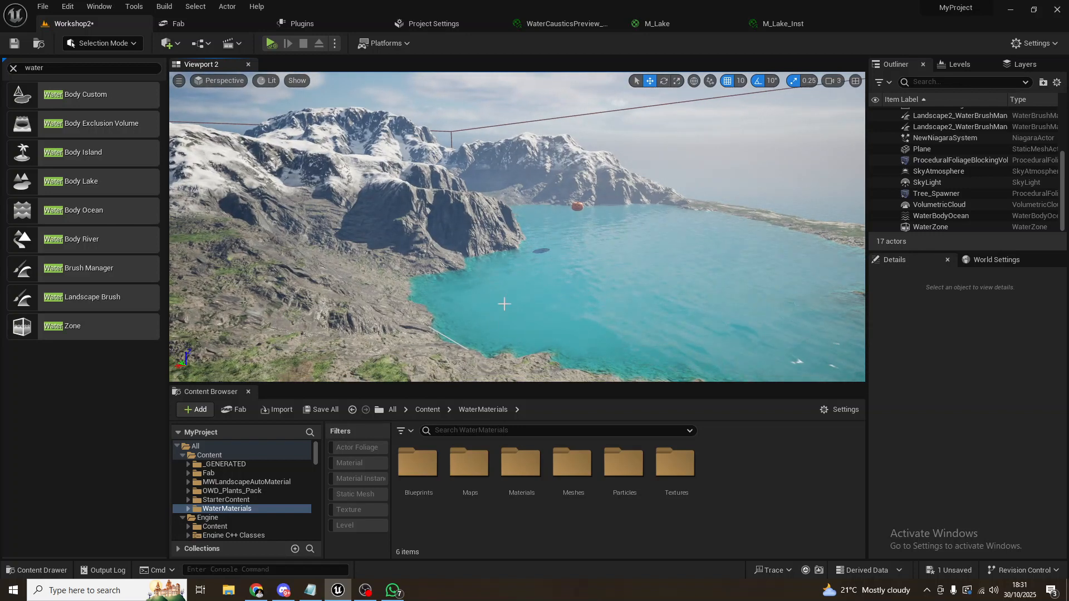
right_drag(504, 304, 557, 276)
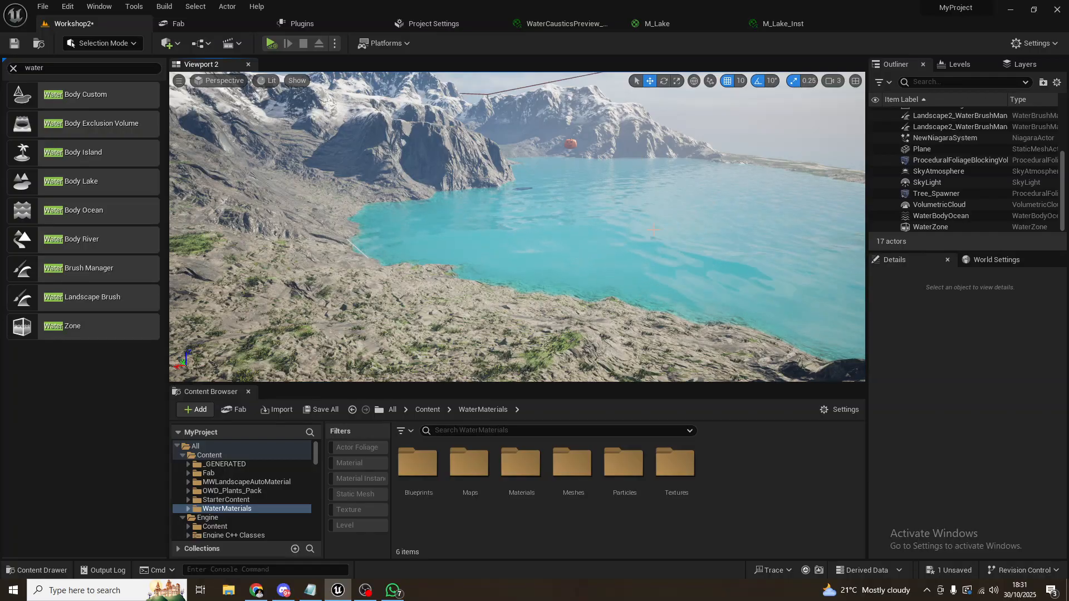
Step: Reselect WaterBodyOcean, enlarge its details area, and review the Water settings such as Ocean Extents, collapsing that section when done
click(698, 275)
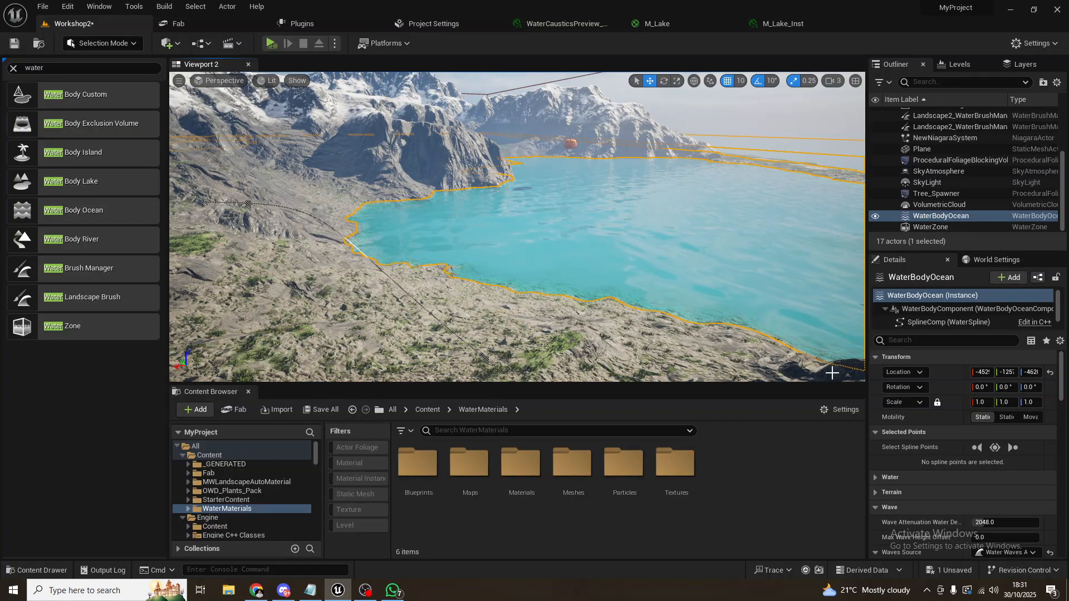
mouse_move(520, 272)
right_down()
mouse_move(503, 271)
mouse_move(565, 263)
mouse_move(532, 263)
right_up()
key(w)
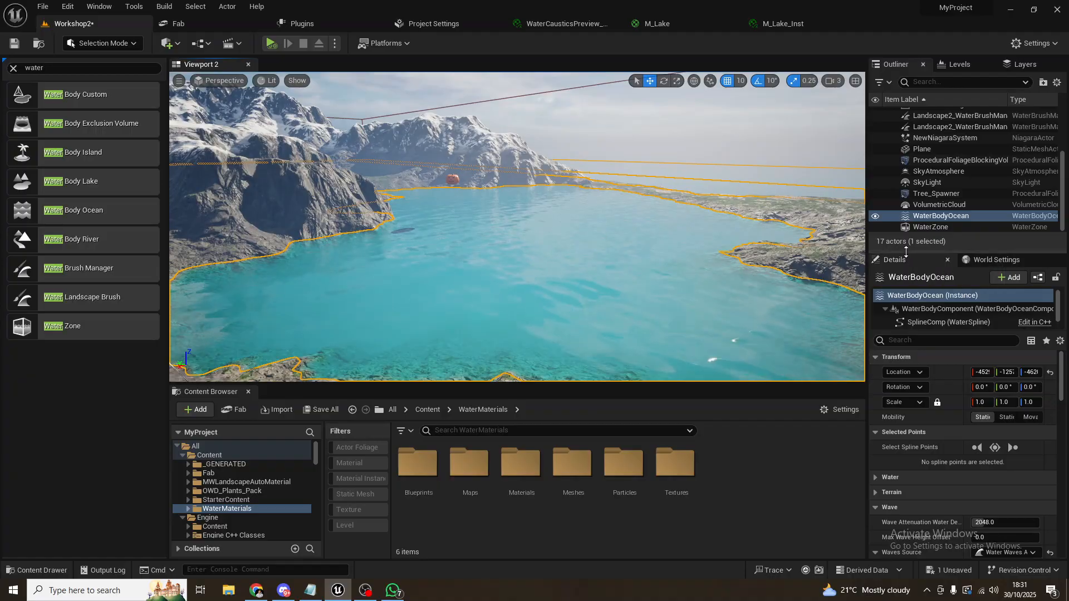
drag(906, 252, 907, 223)
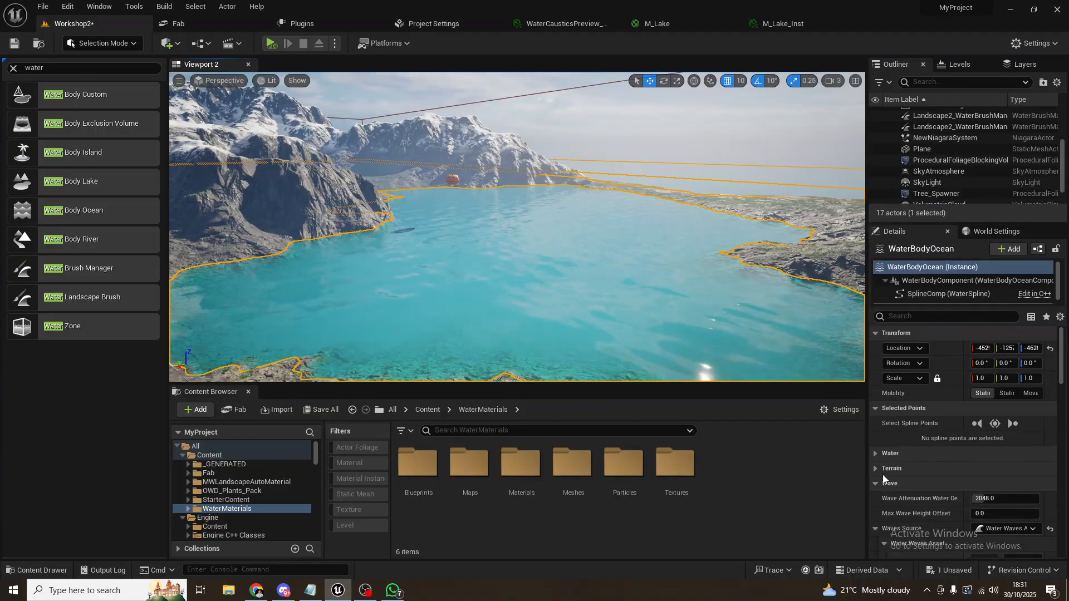
scroll(958, 194, down, 2)
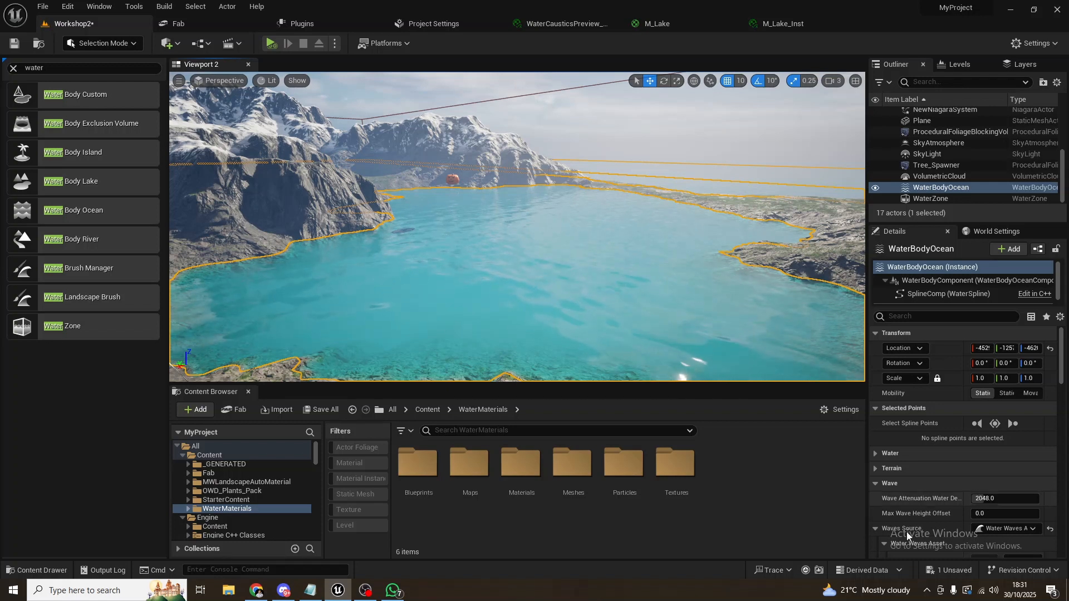
click(876, 454)
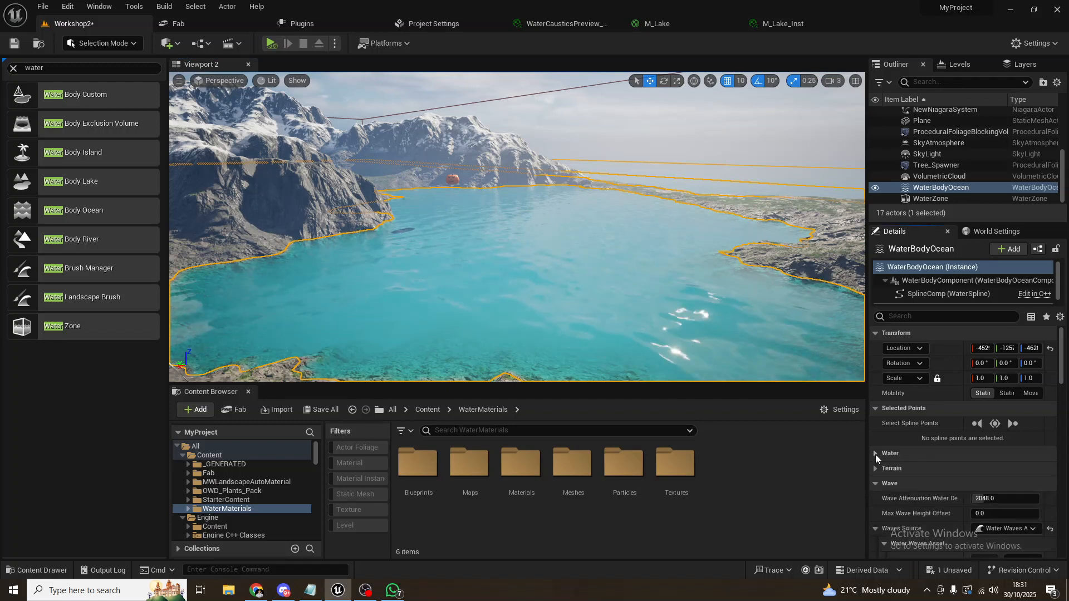
scroll(932, 465, down, 1)
scroll(934, 459, down, 1)
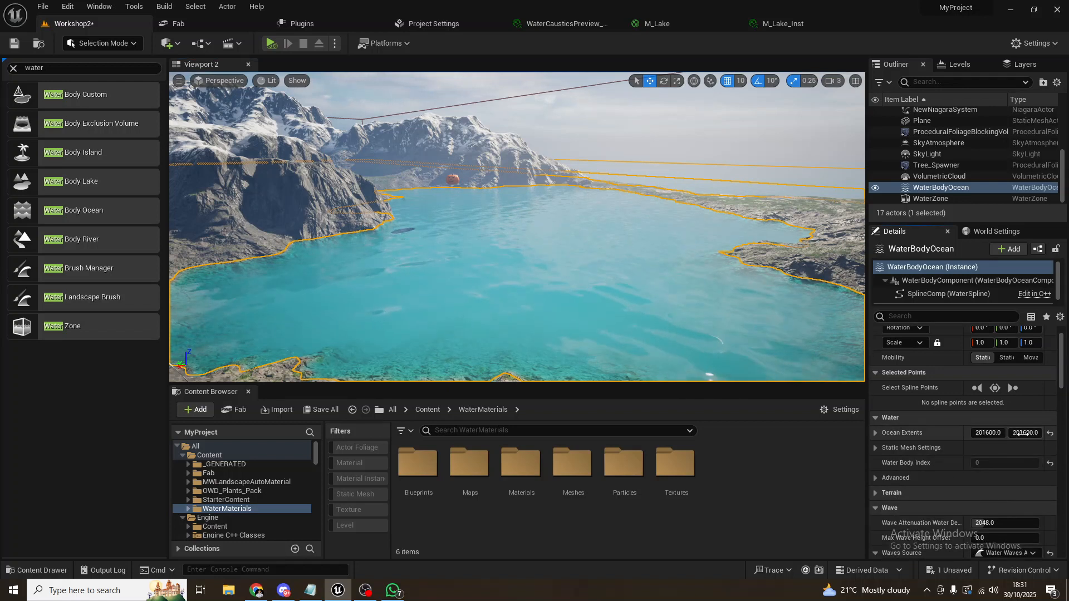
click(876, 418)
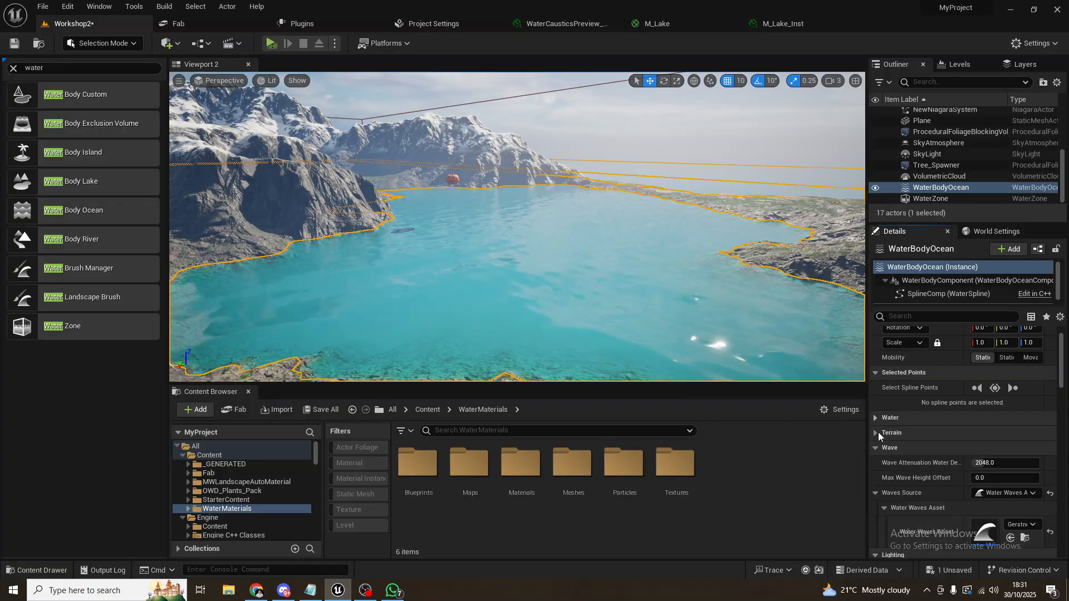
Step: Review the ocean's Terrain settings, including Curve Settings and Water Heightmap Settings, collapsing the section when done
click(875, 433)
scroll(941, 476, down, 1)
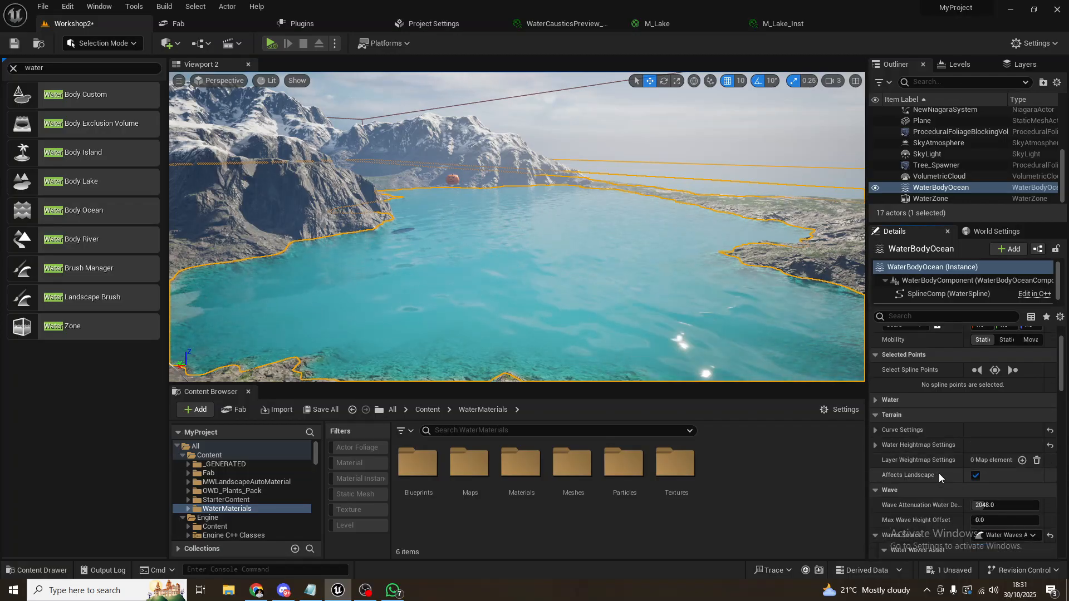
click(877, 430)
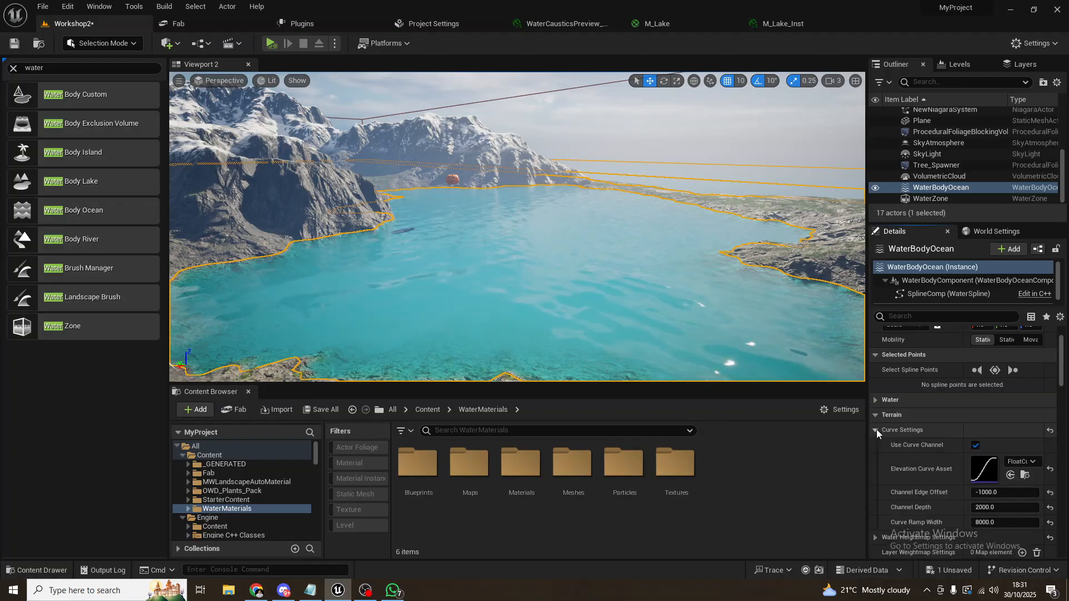
click(876, 430)
click(876, 450)
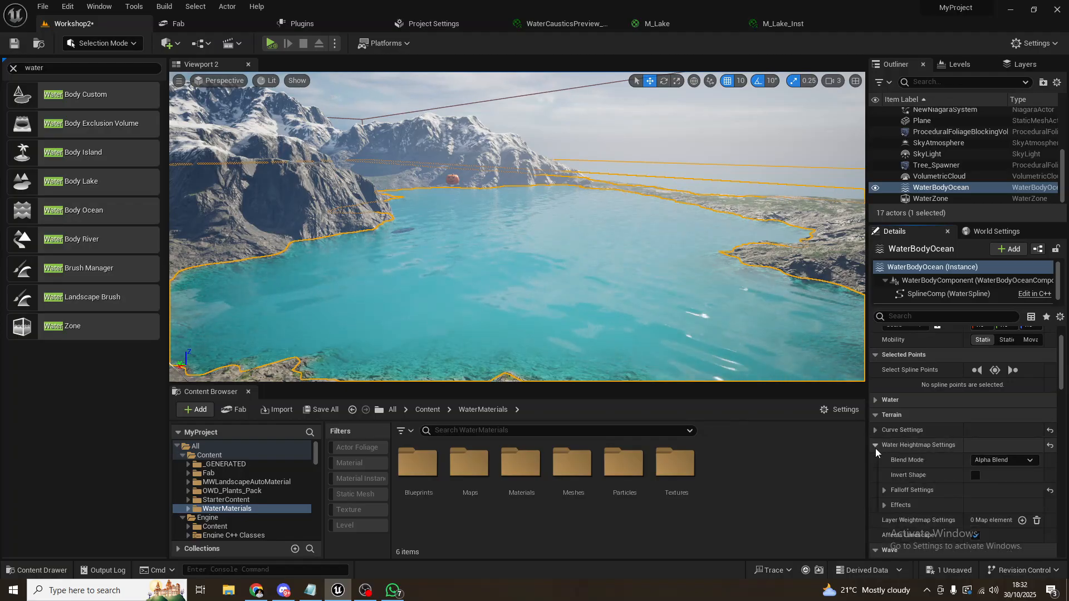
click(876, 447)
scroll(908, 463, down, 2)
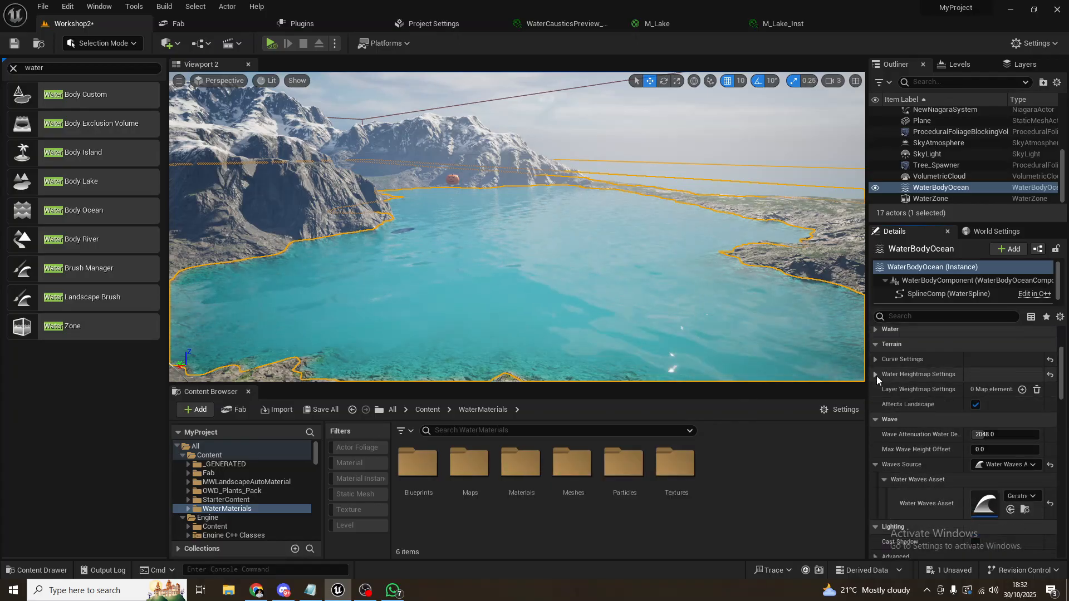
click(875, 344)
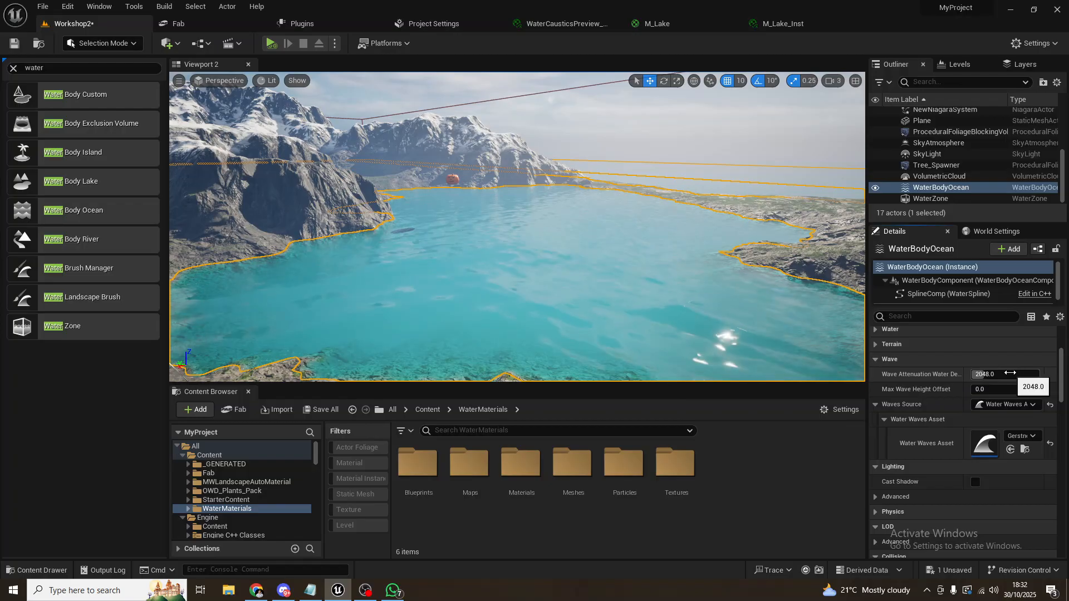
Step: Try a Wave Attenuation Water Depth of 0 on WaterBodyOcean and inspect the waves from close to the surface
key(w)
right_drag(649, 300, 649, 322)
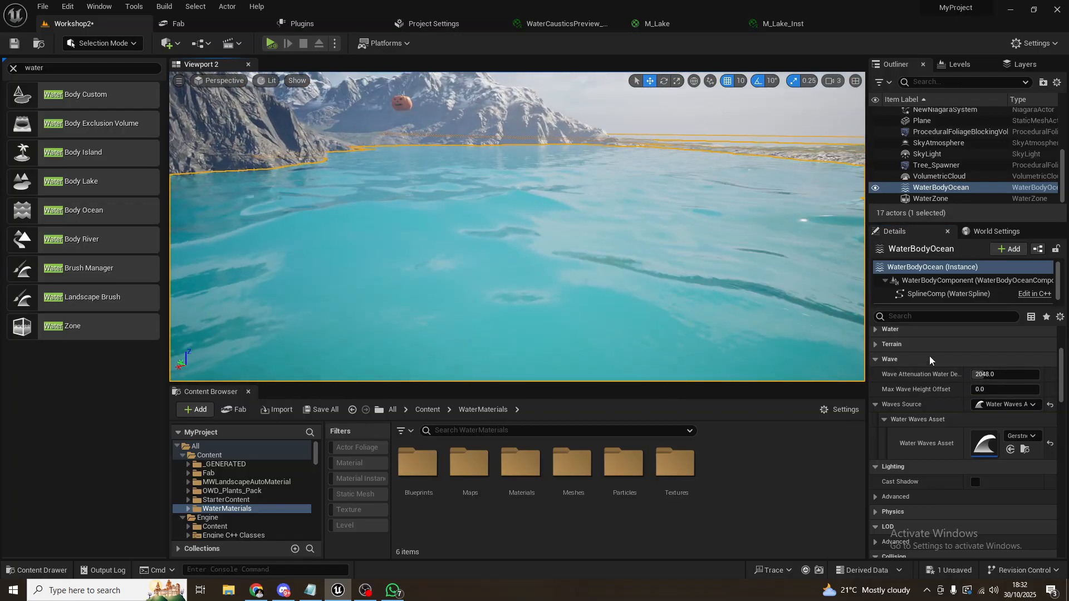
mouse_move(1002, 374)
mouse_down()
mouse_move(947, 374)
mouse_move(1063, 374)
mouse_move(963, 379)
mouse_move(1007, 375)
mouse_up()
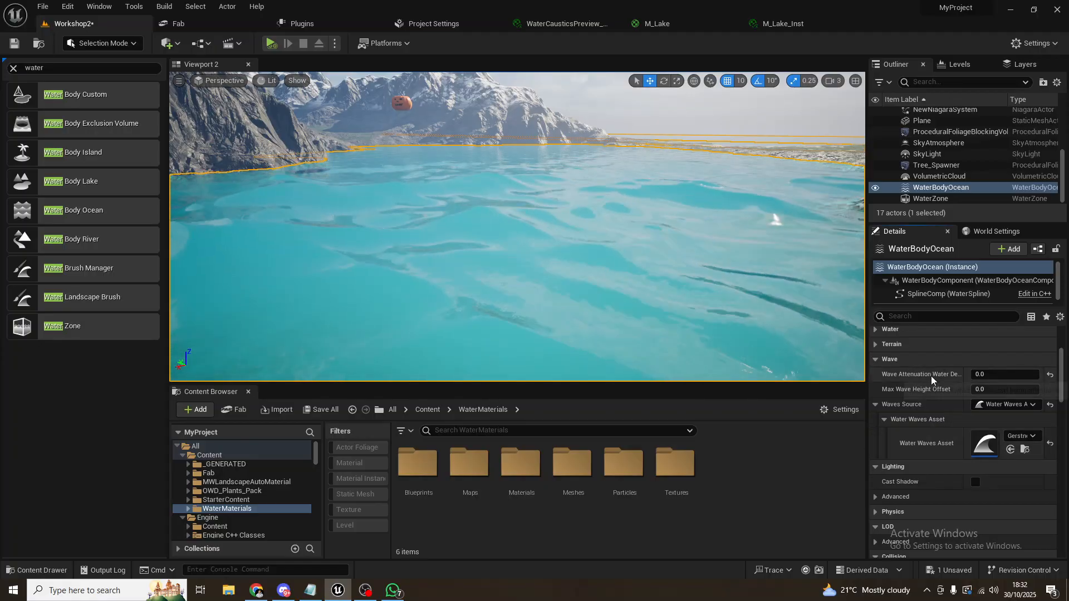
right_drag(726, 238, 680, 233)
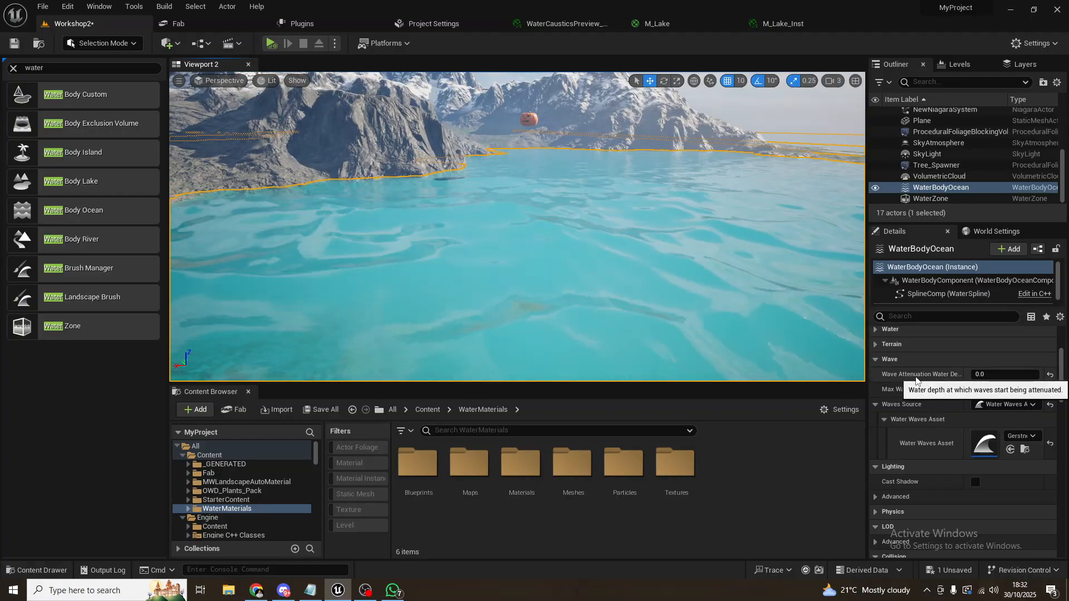
Step: Set the ocean's Wave Attenuation Water Depth to 10000 and look over the resulting waves
text(3520)
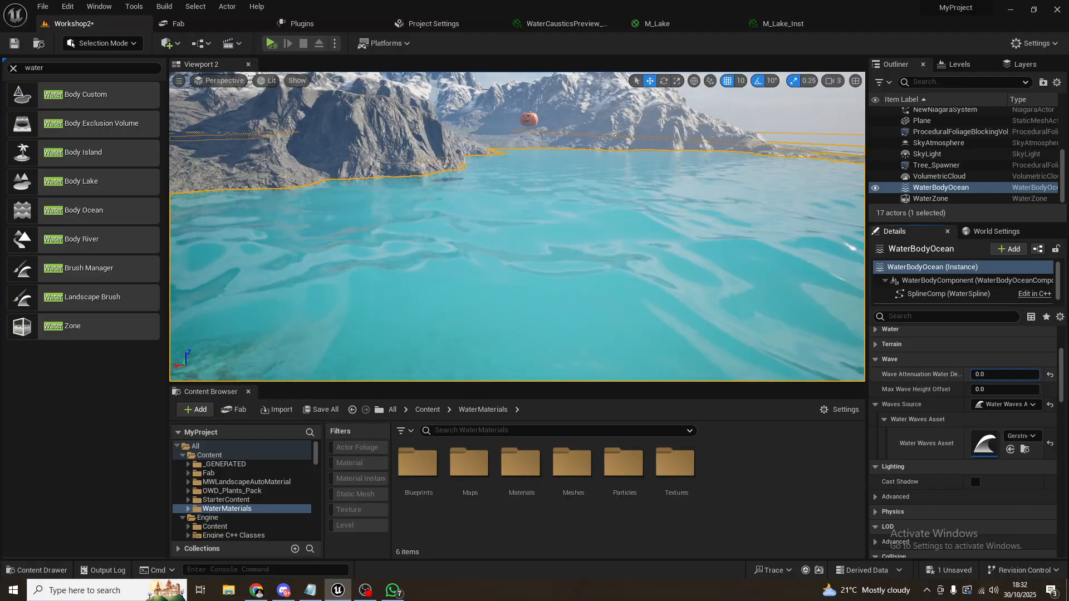
key(Return)
drag(994, 375, 1029, 374)
right_drag(517, 223, 573, 218)
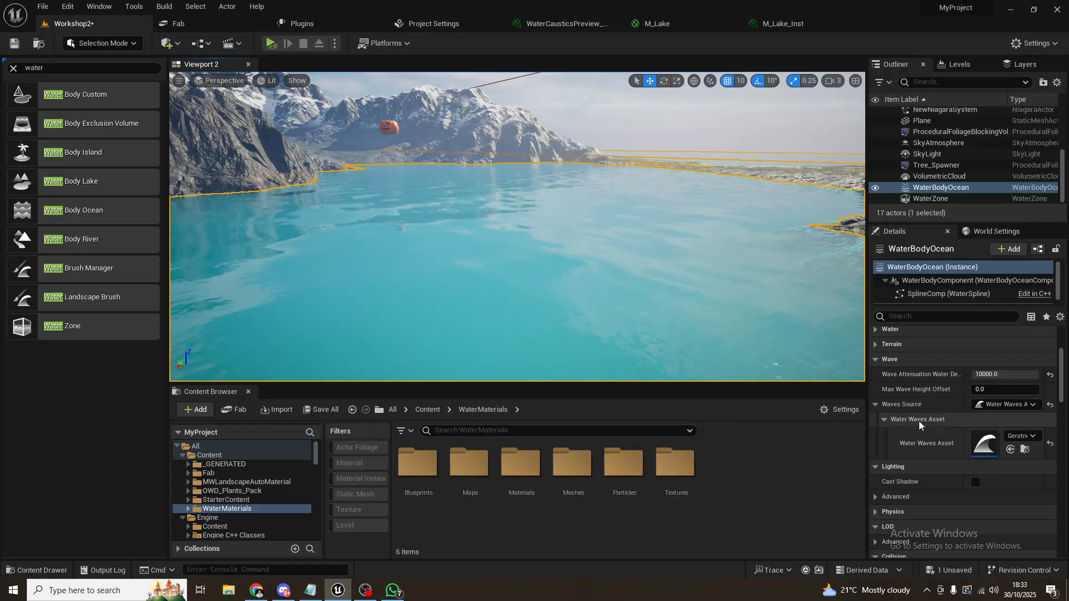
Step: Widen the details area and locate the ocean's GerstnerWaves_Ocean waves asset in the project content
drag(866, 338, 748, 340)
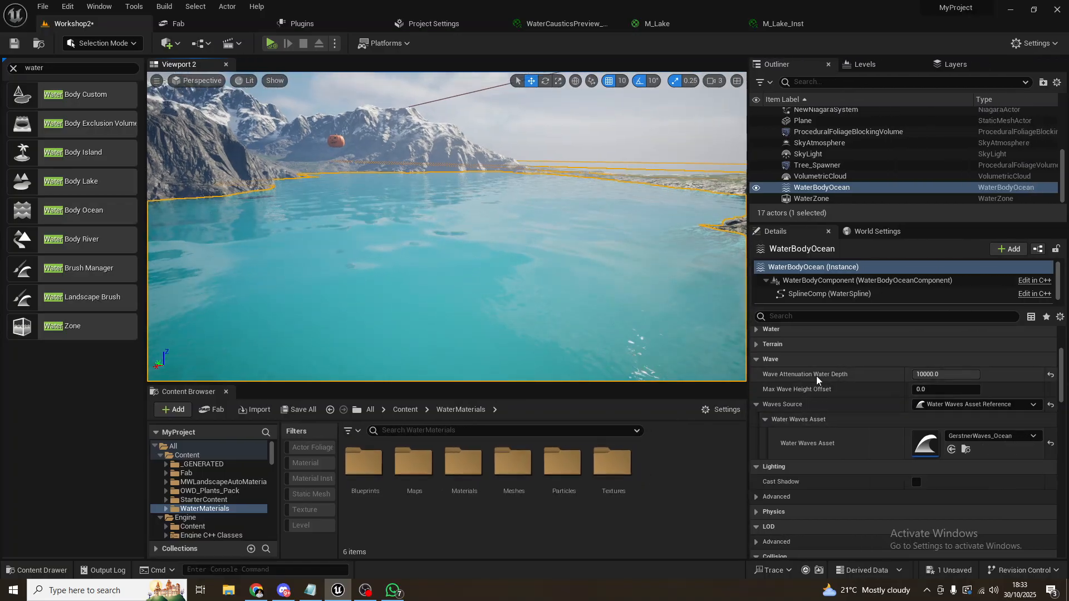
click(757, 405)
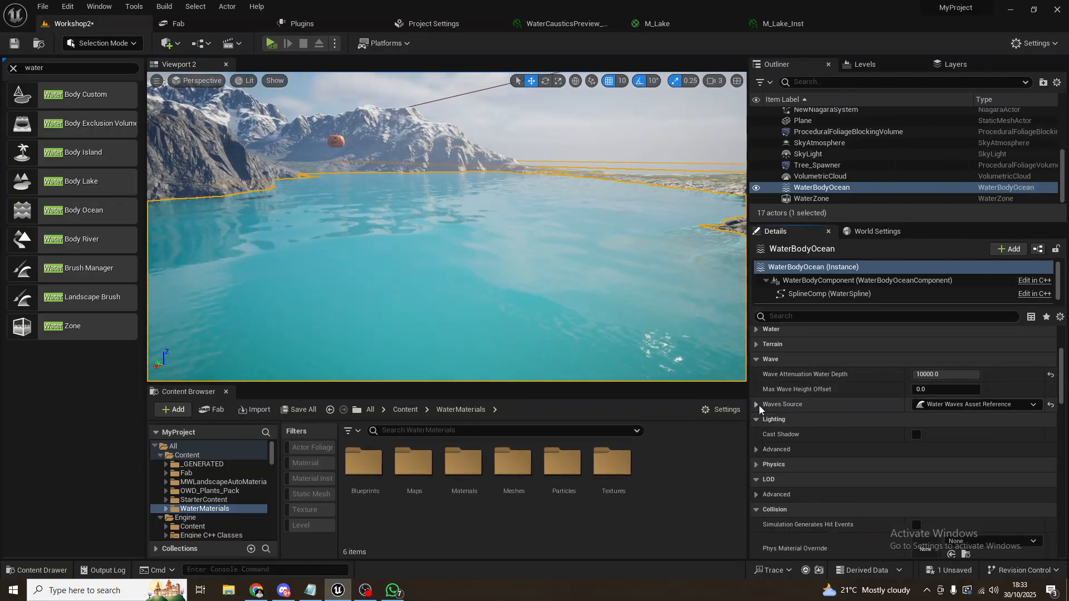
click(758, 405)
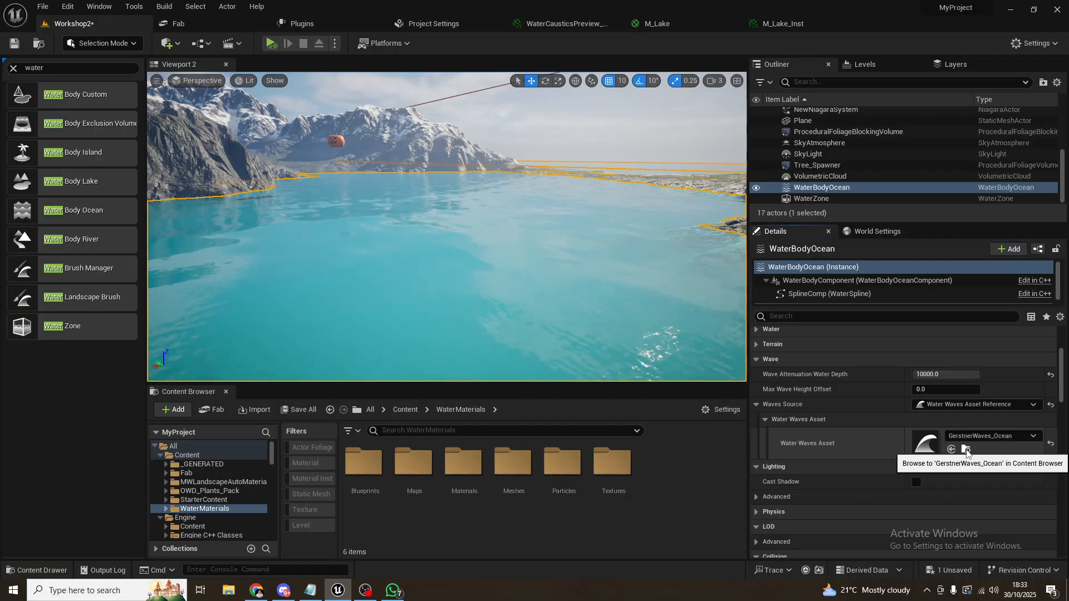
click(967, 451)
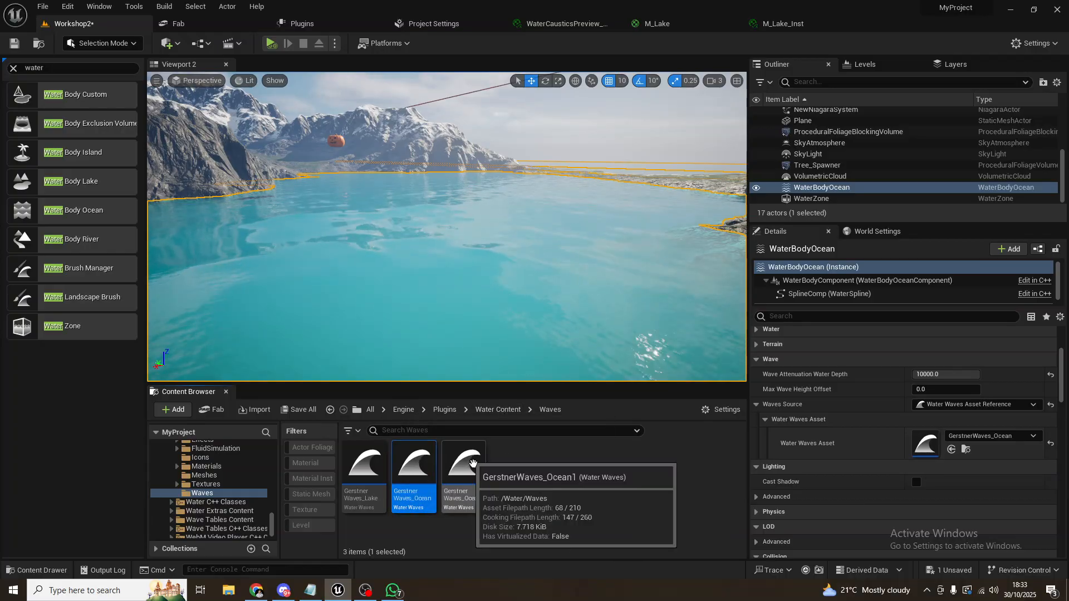
Step: Assign GerstnerWaves_Ocean1 as the Water Waves Asset of WaterBodyOcean
click(469, 465)
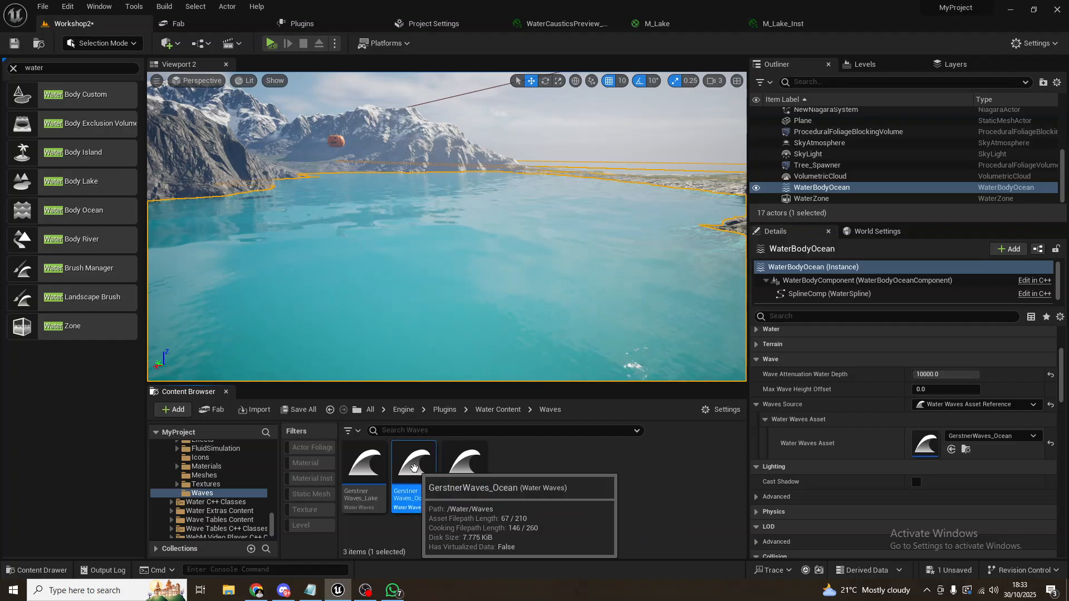
right_click(412, 466)
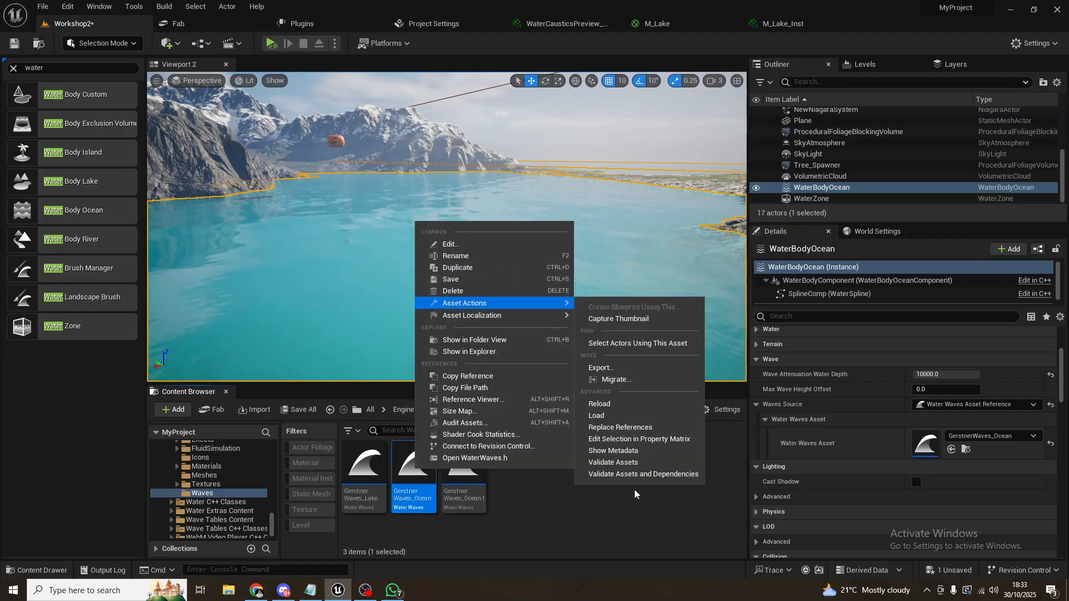
click(634, 490)
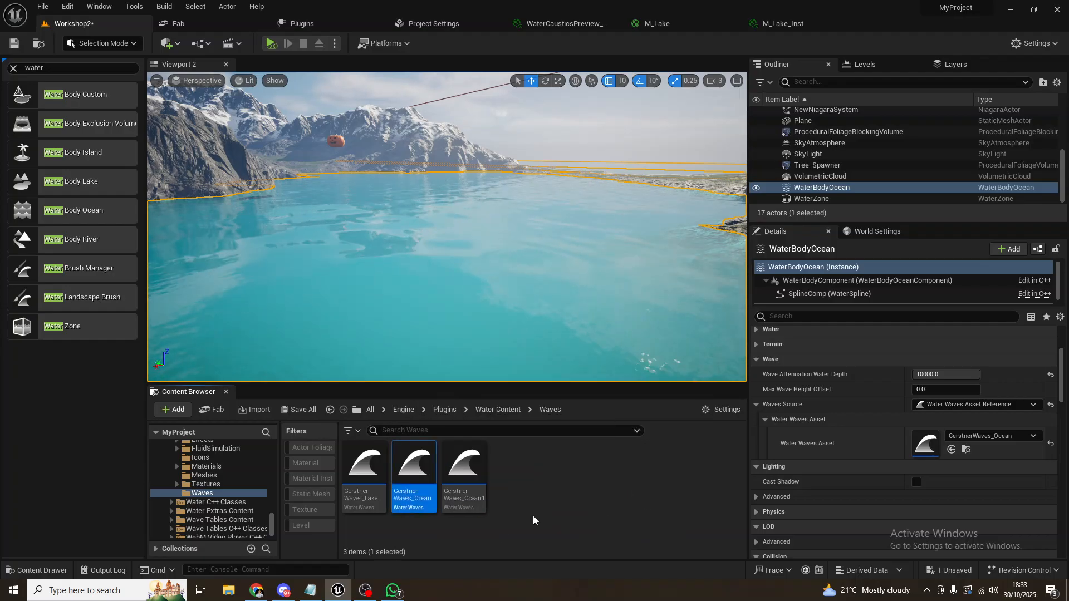
click(468, 495)
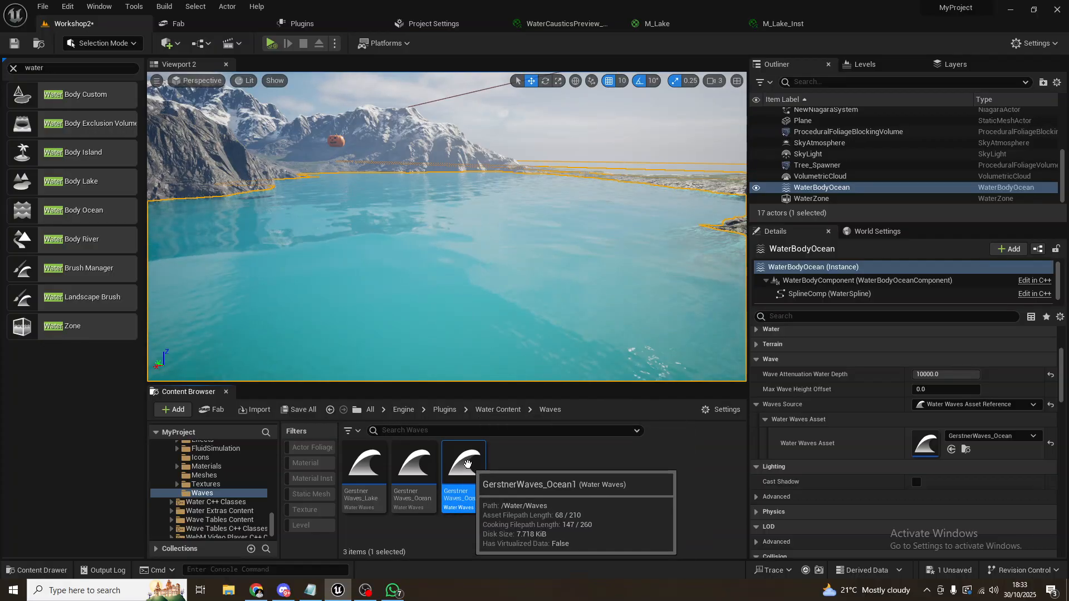
drag(466, 467, 925, 437)
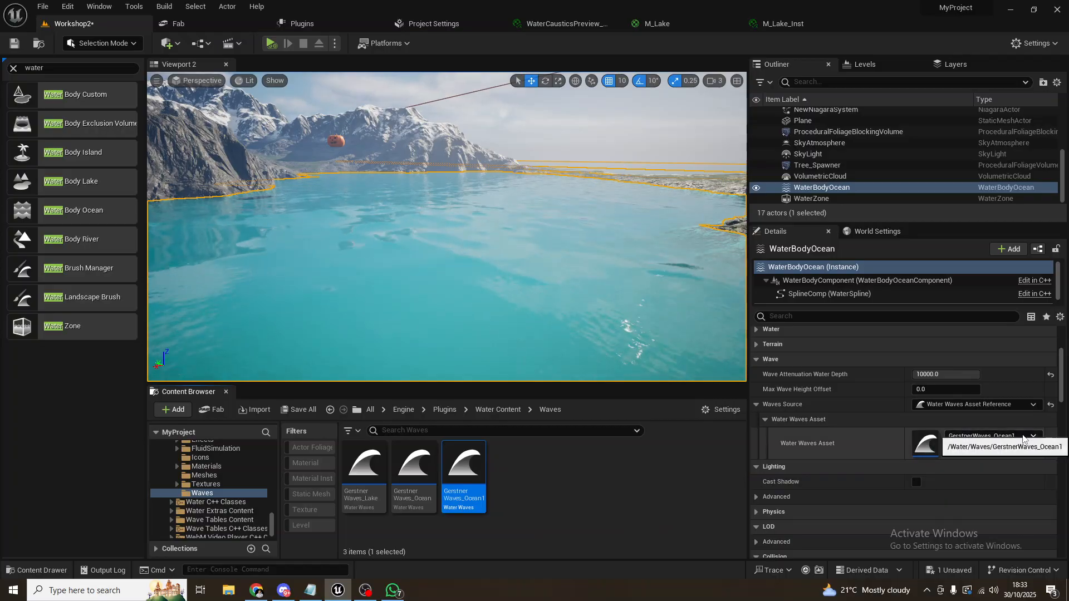
click(1034, 436)
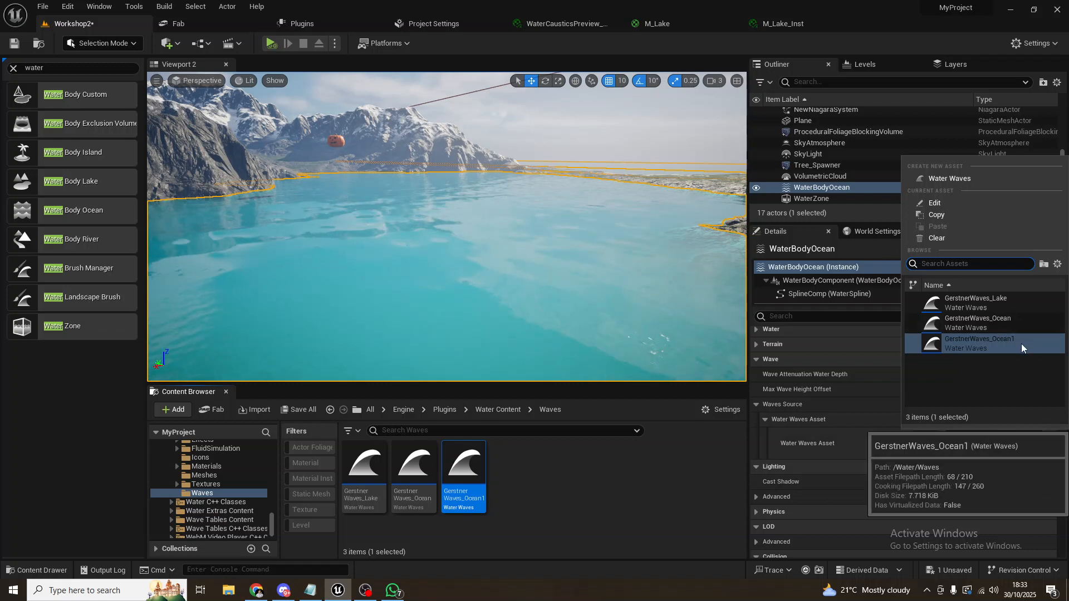
click(984, 344)
Step: Open GerstnerWaves_Ocean1 for editing in a separate, enlarged window floating over the Workshop2 level, keeping part of the ocean visible
click(832, 440)
click(582, 486)
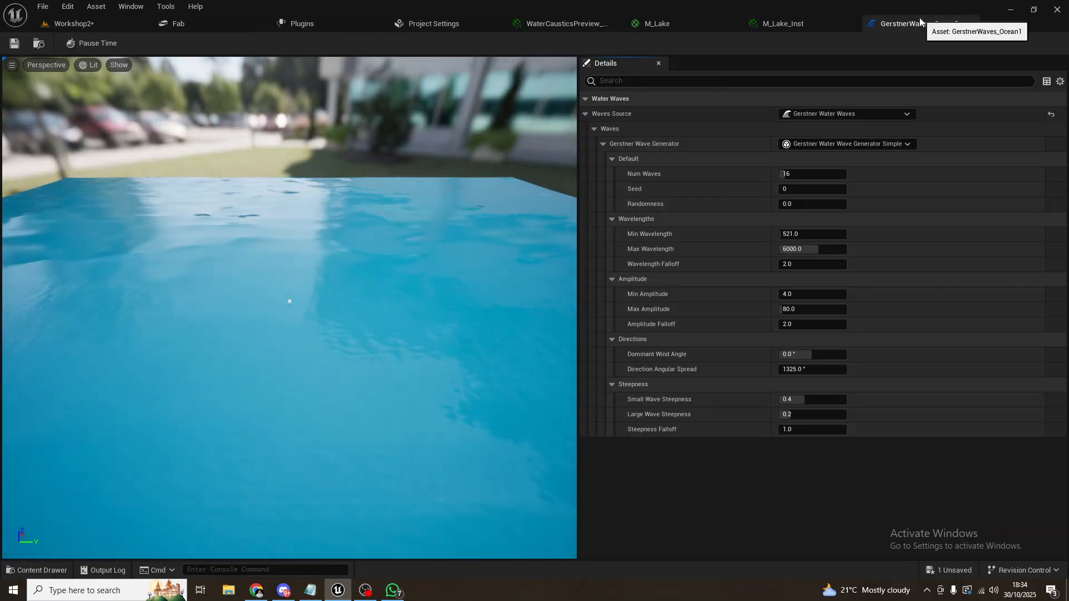
drag(898, 18, 596, 134)
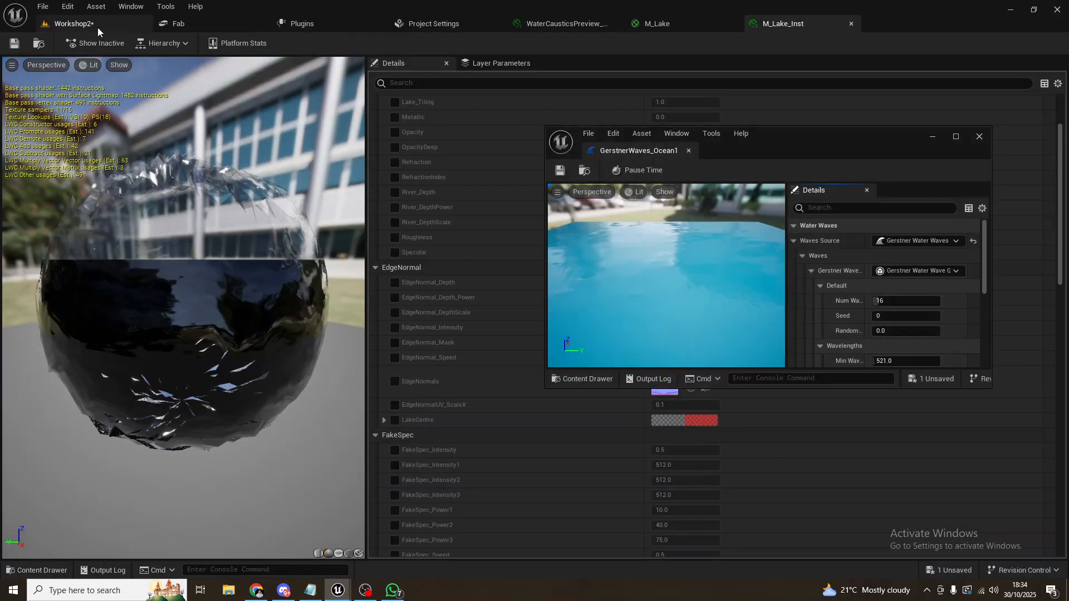
click(97, 28)
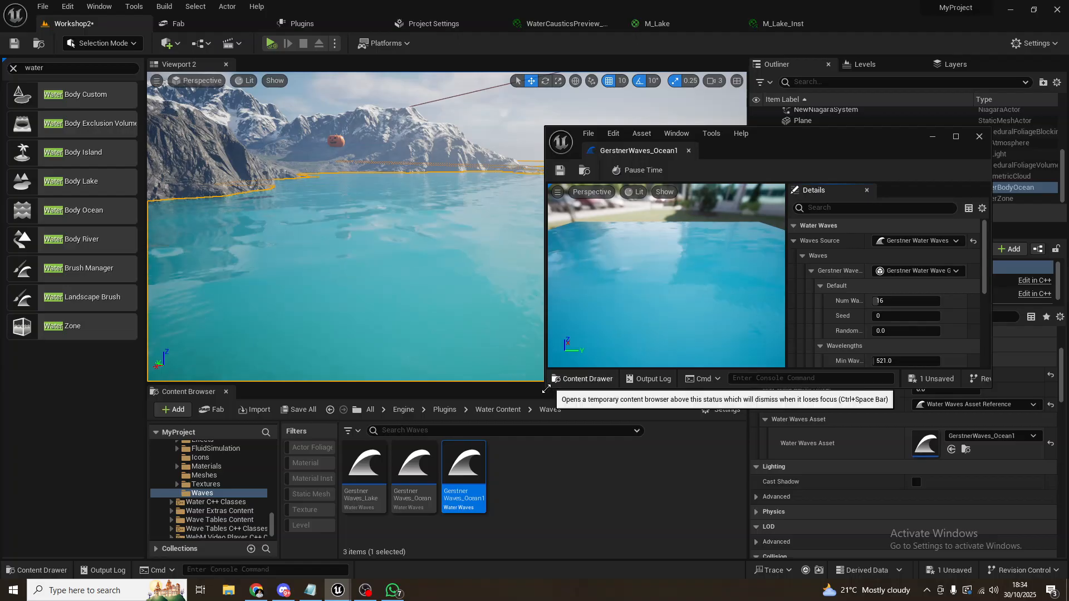
drag(549, 385, 251, 555)
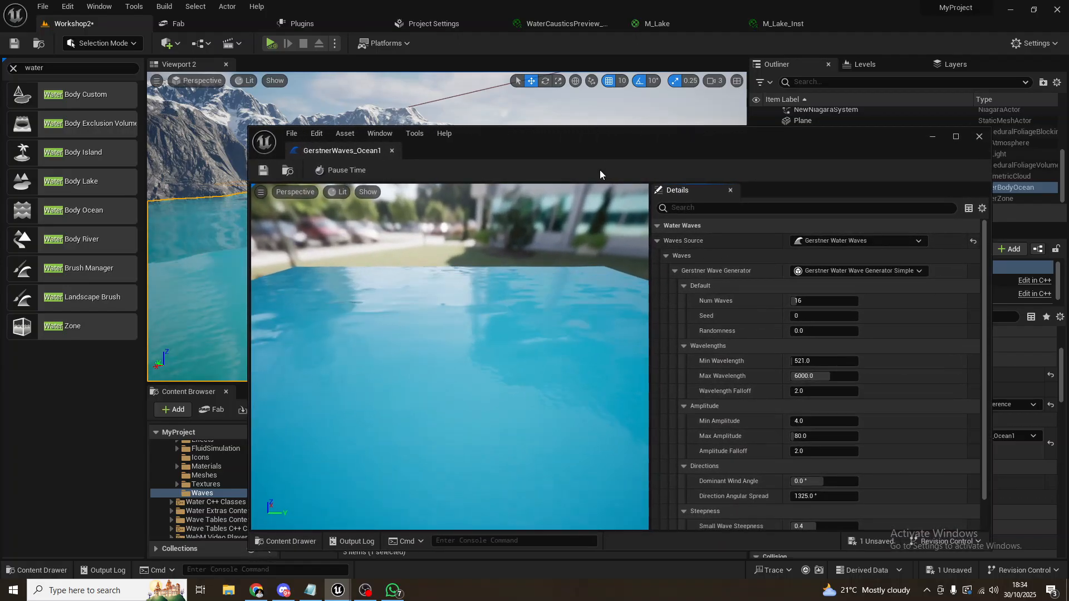
drag(600, 143, 643, 120)
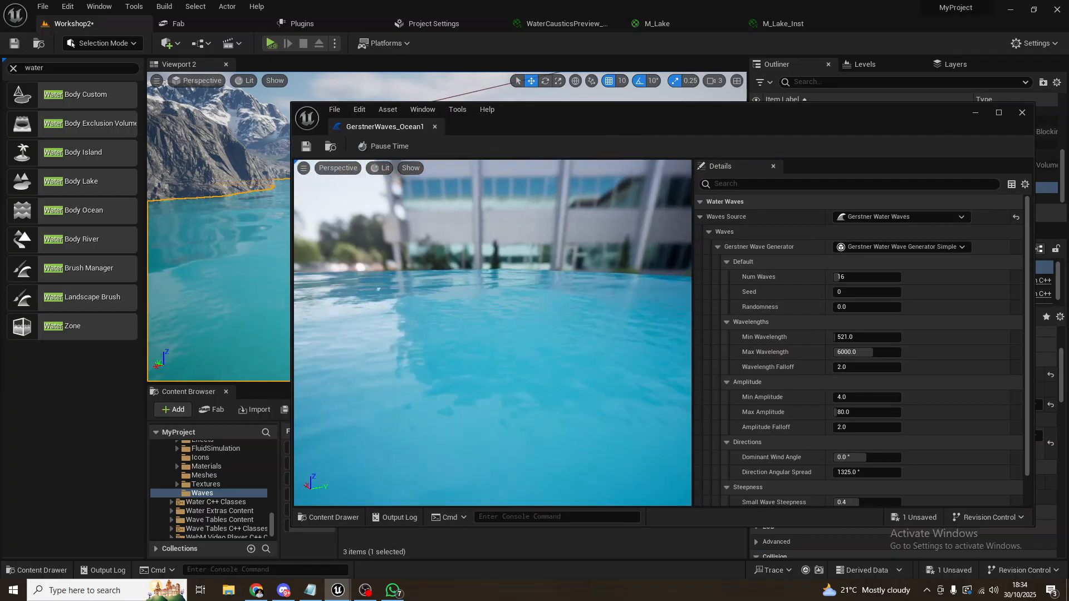
drag(648, 122, 759, 101)
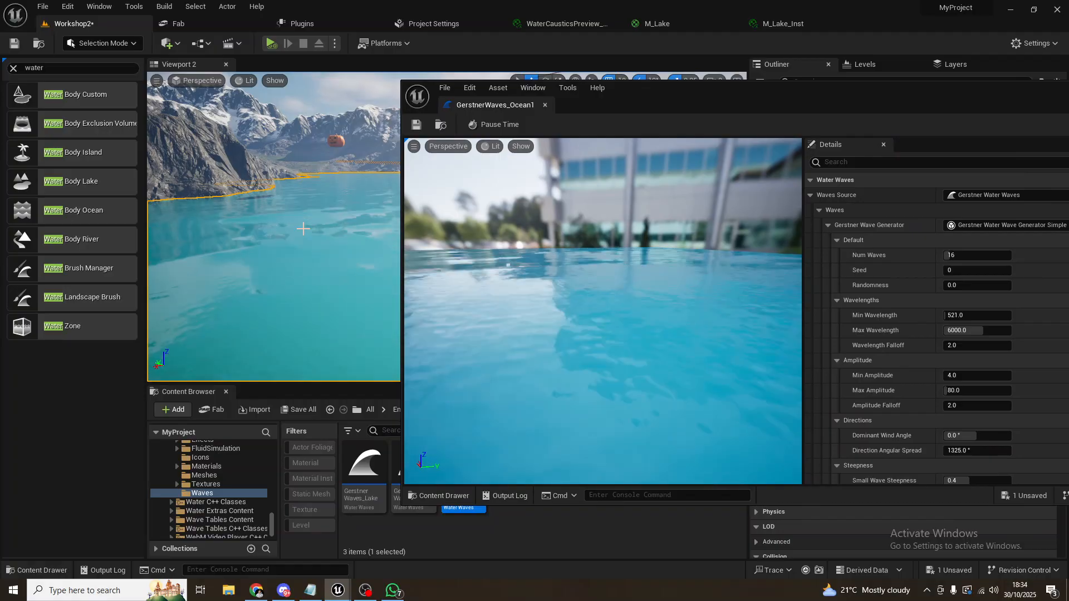
drag(683, 94, 569, 117)
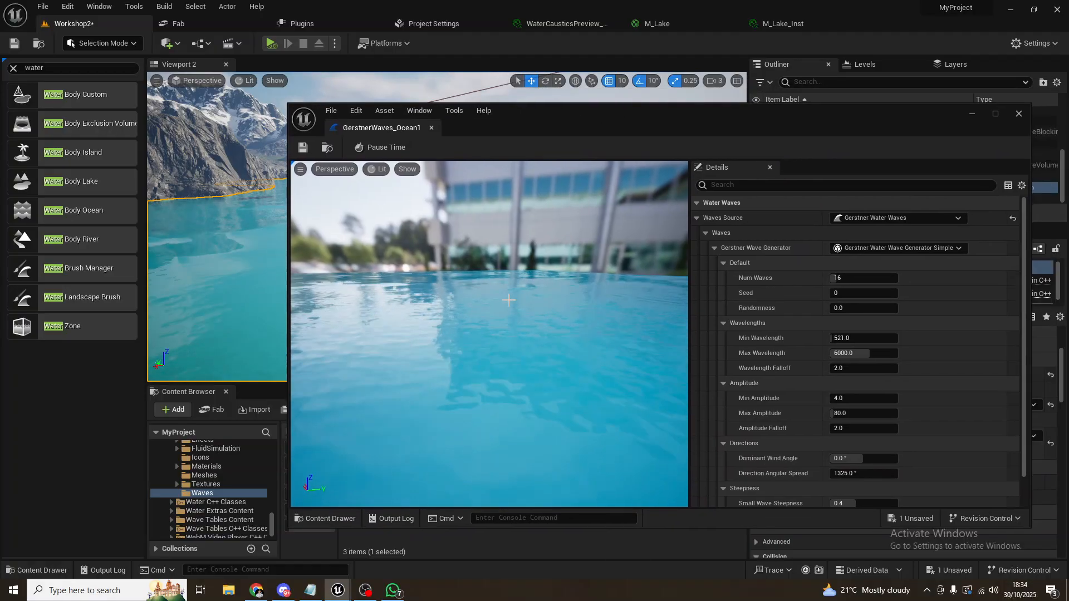
Step: Examine the wave preview and collapse the Default, Wavelengths, Amplitude, Directions and Steepness categories of the Gerstner Wave Generator
right_drag(490, 334, 367, 429)
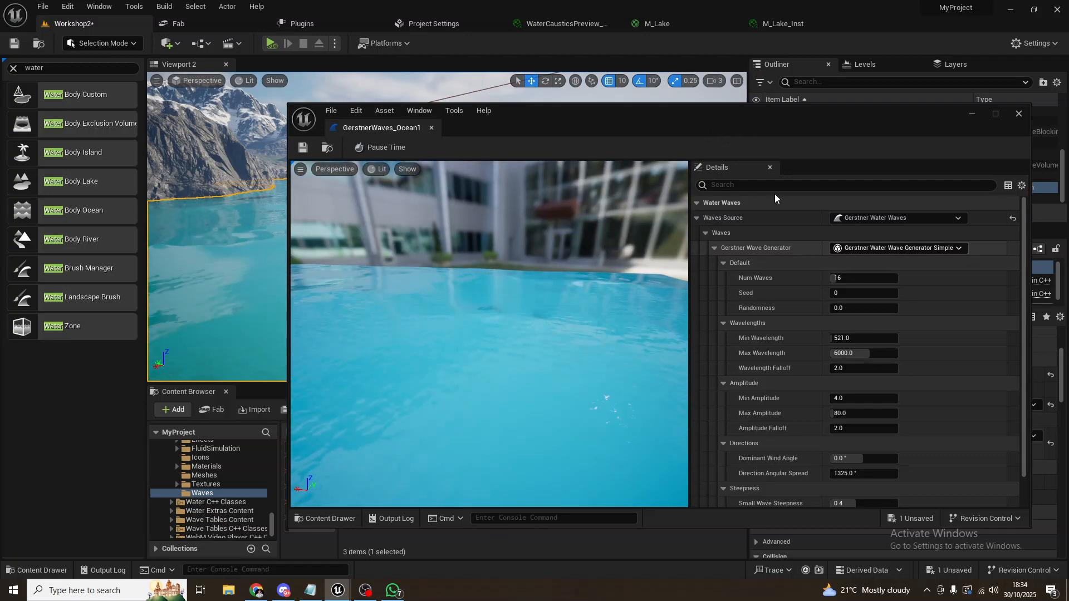
click(726, 265)
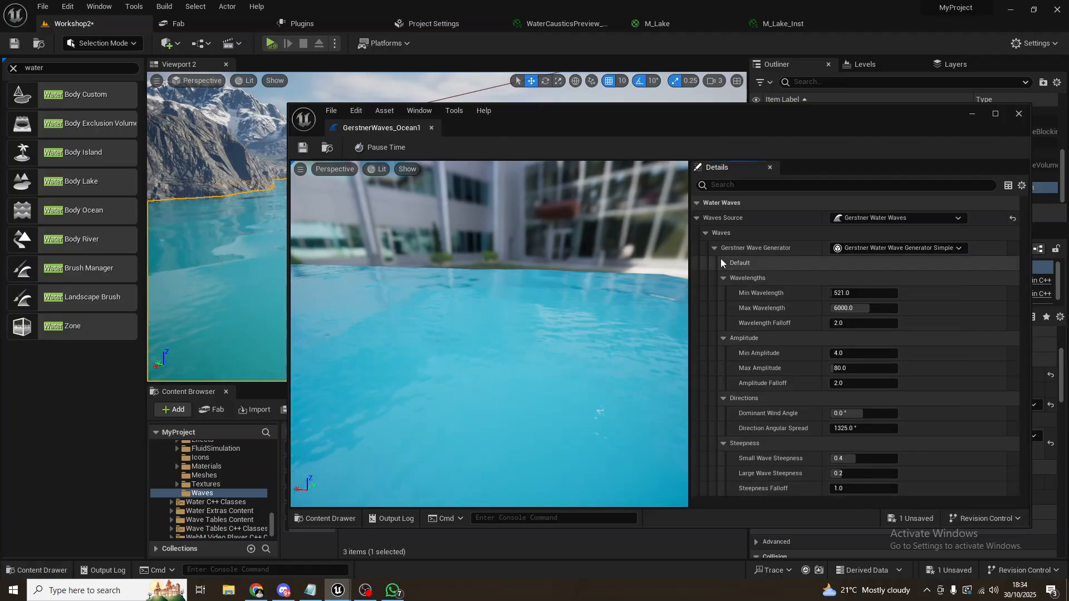
click(715, 249)
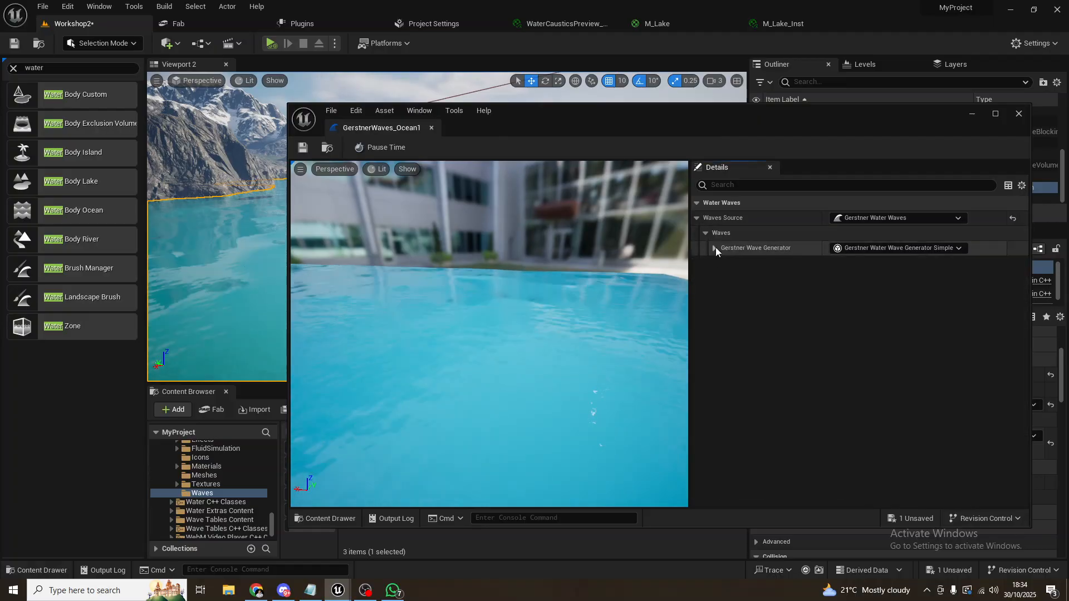
click(715, 249)
click(723, 278)
click(723, 293)
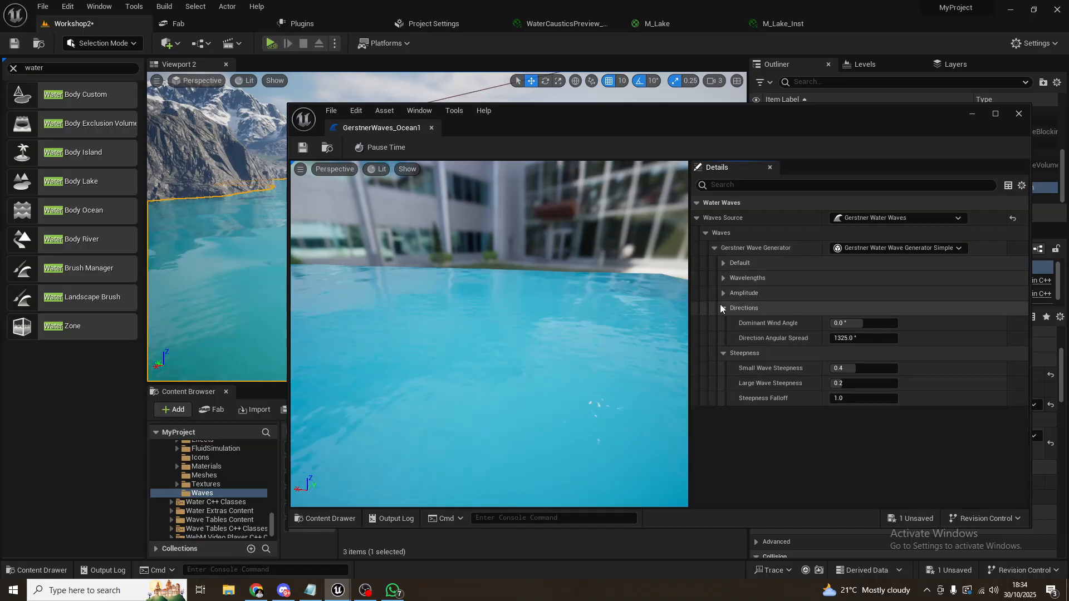
click(723, 308)
click(743, 321)
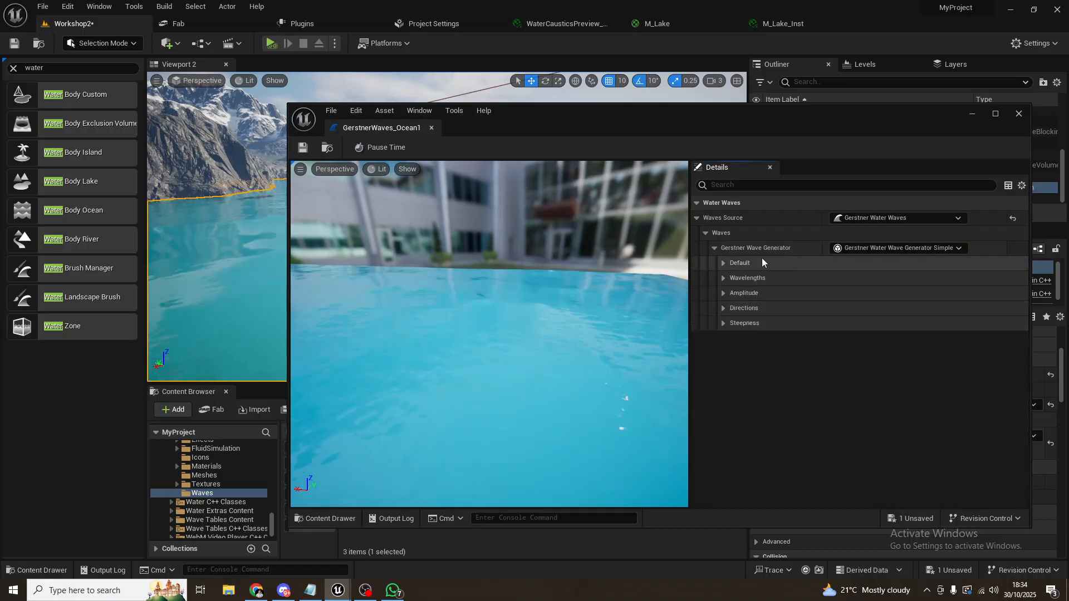
Step: Expand the generator's Default category to review Num Waves, Seed and Randomness, and check the Wavelengths category briefly
click(724, 265)
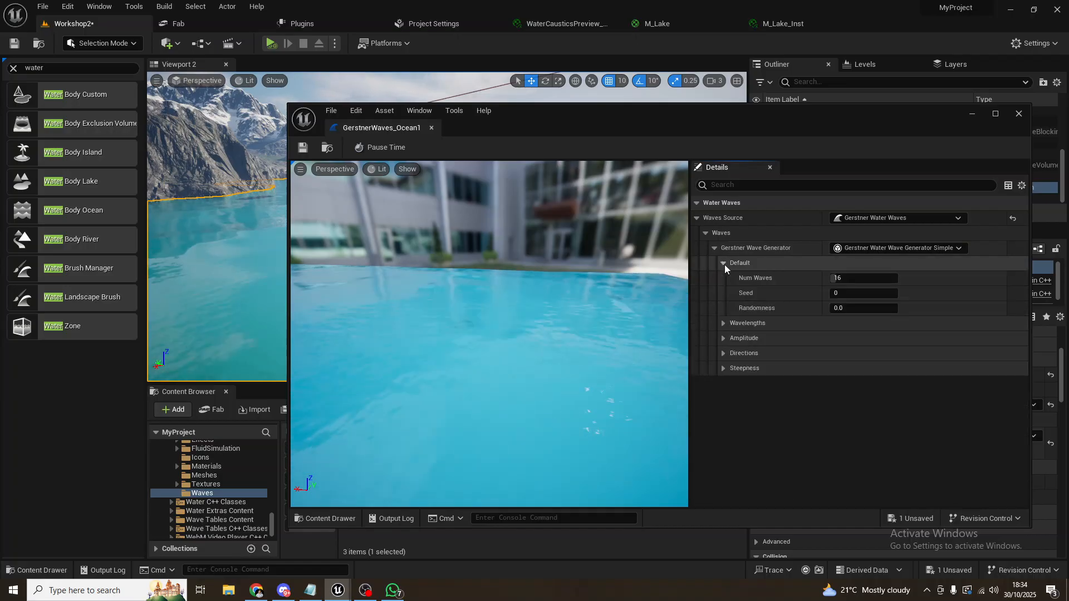
drag(714, 112, 724, 110)
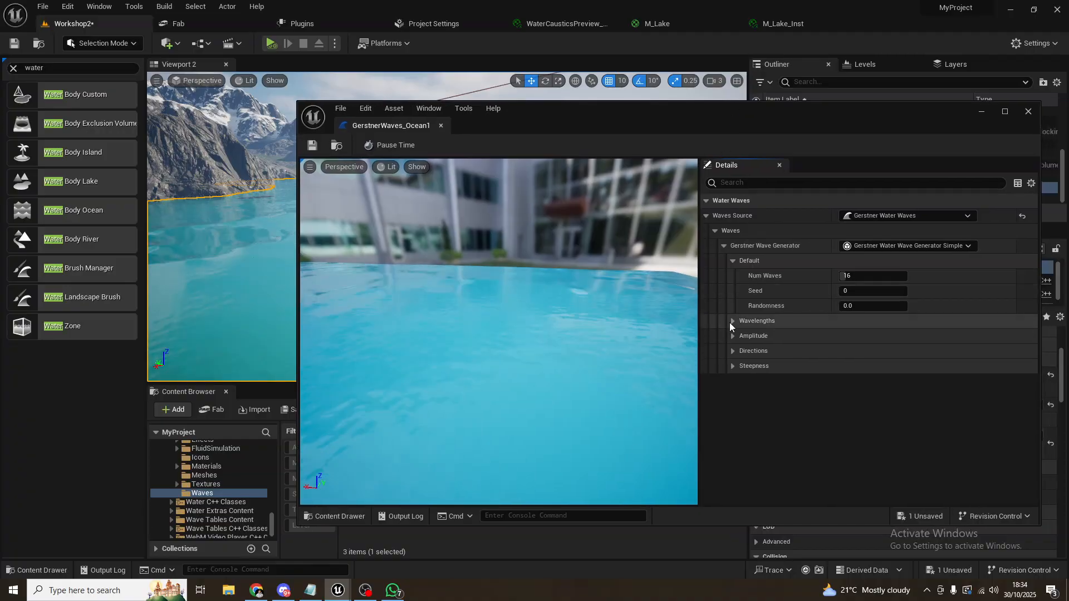
click(733, 321)
click(734, 322)
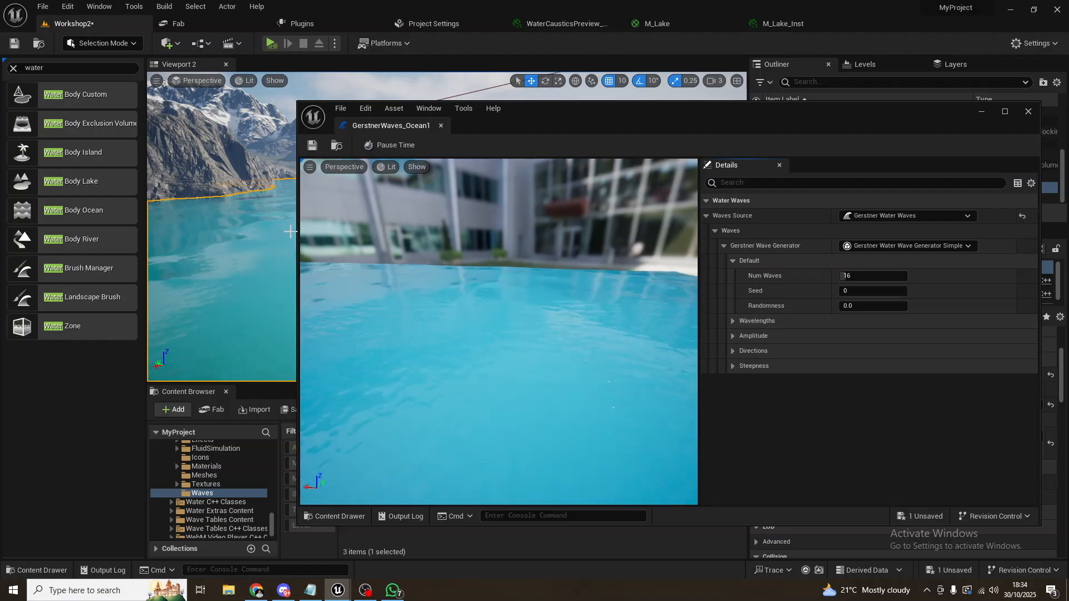
Step: Narrow the floating wave editor to expose more of the level's ocean, and try Num Waves at 1 before setting it to 50
drag(300, 226, 389, 227)
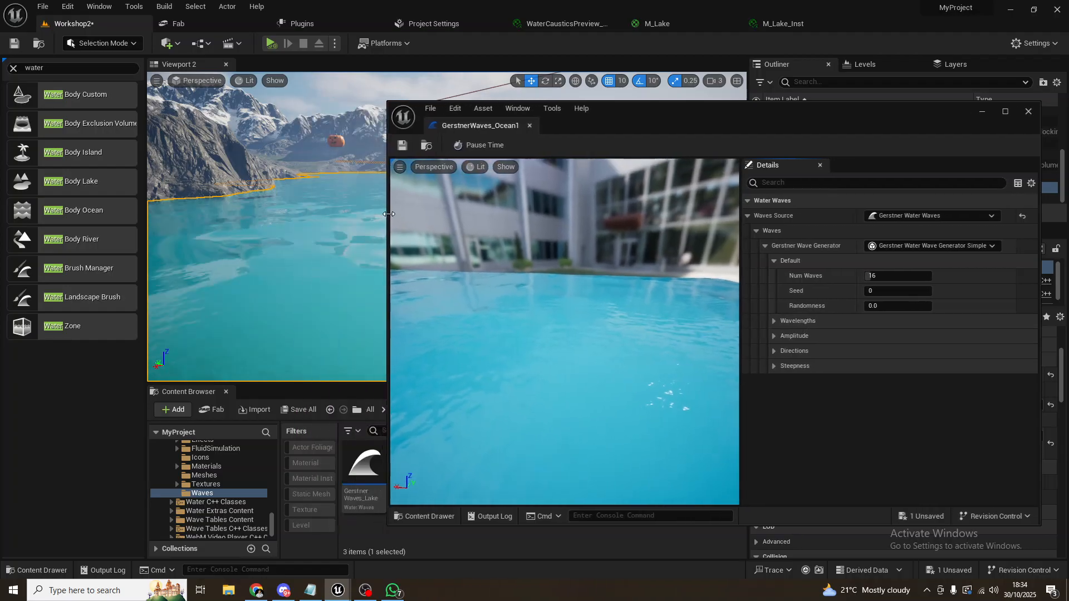
click(893, 278)
text(1)
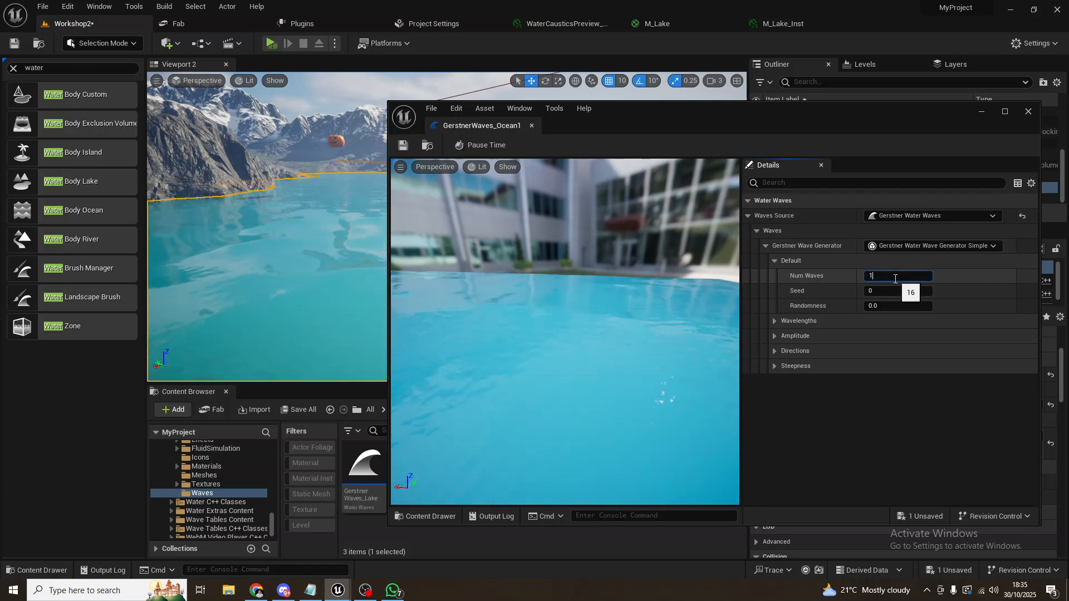
key(Return)
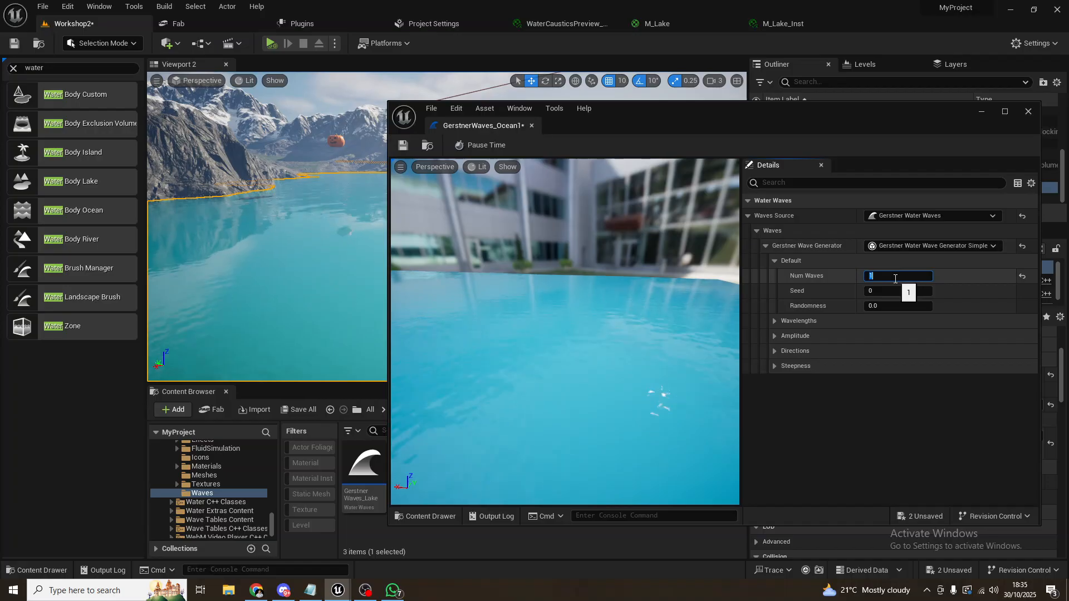
text(50)
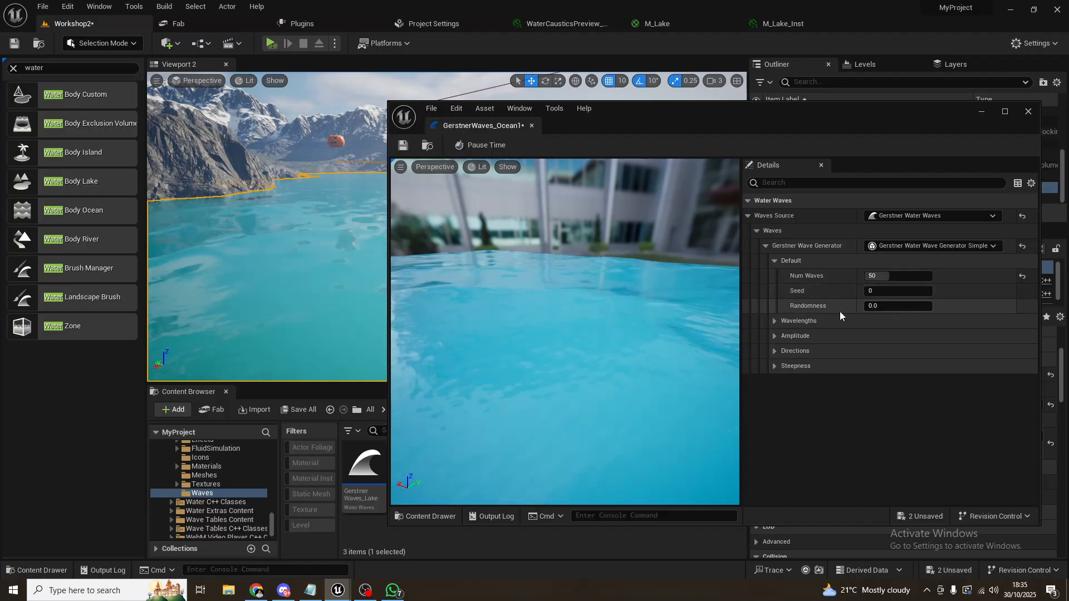
Step: Try higher Min Wavelength values in the generator's Wavelengths category, settling on Min Wavelength about 361 and Max Wavelength 1520
click(774, 321)
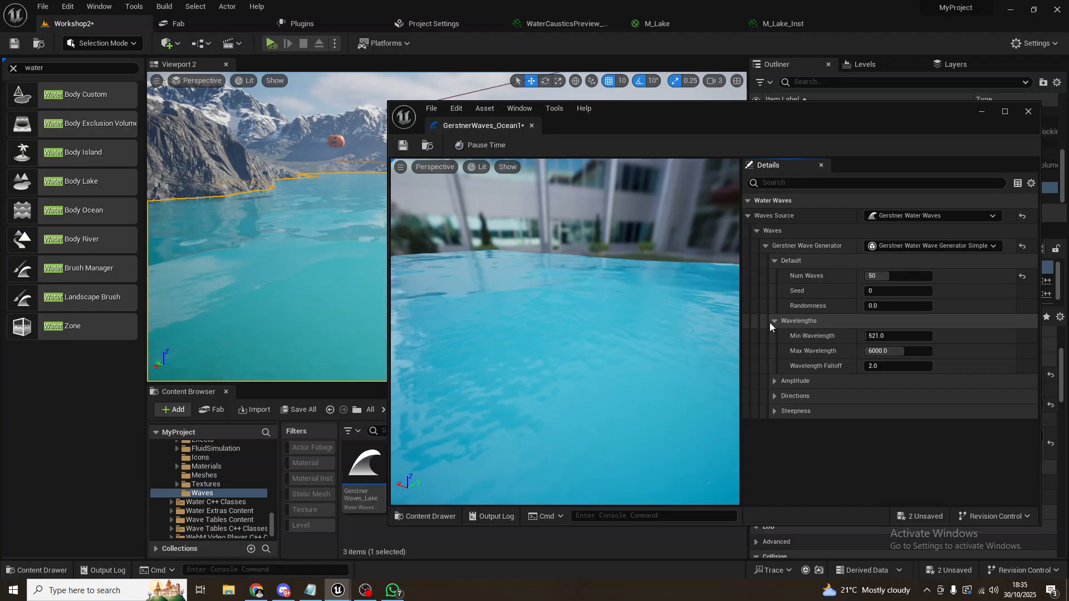
drag(890, 336, 947, 336)
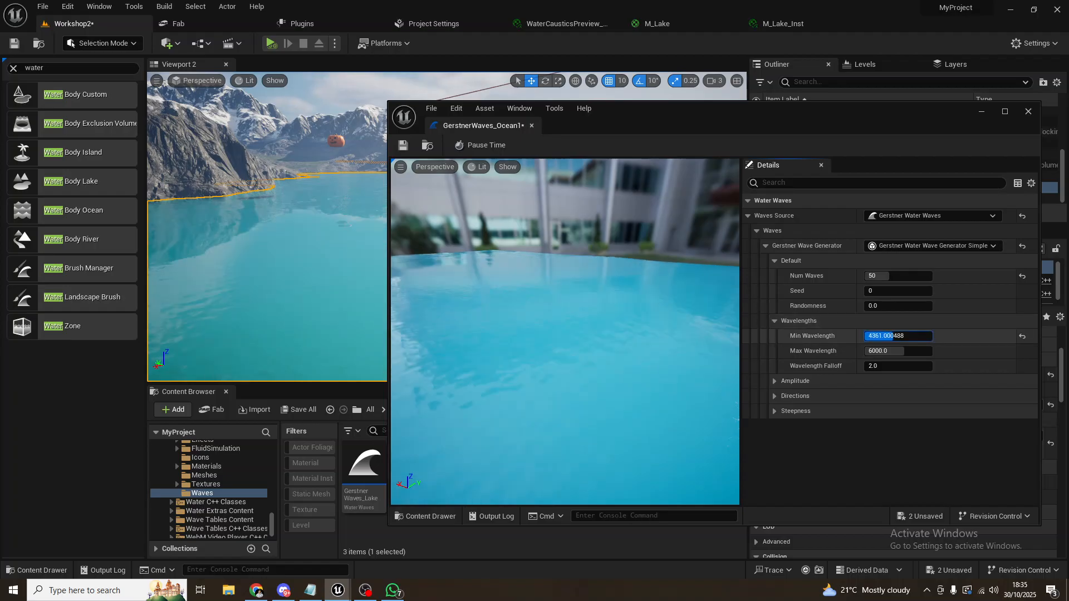
drag(880, 337, 881, 337)
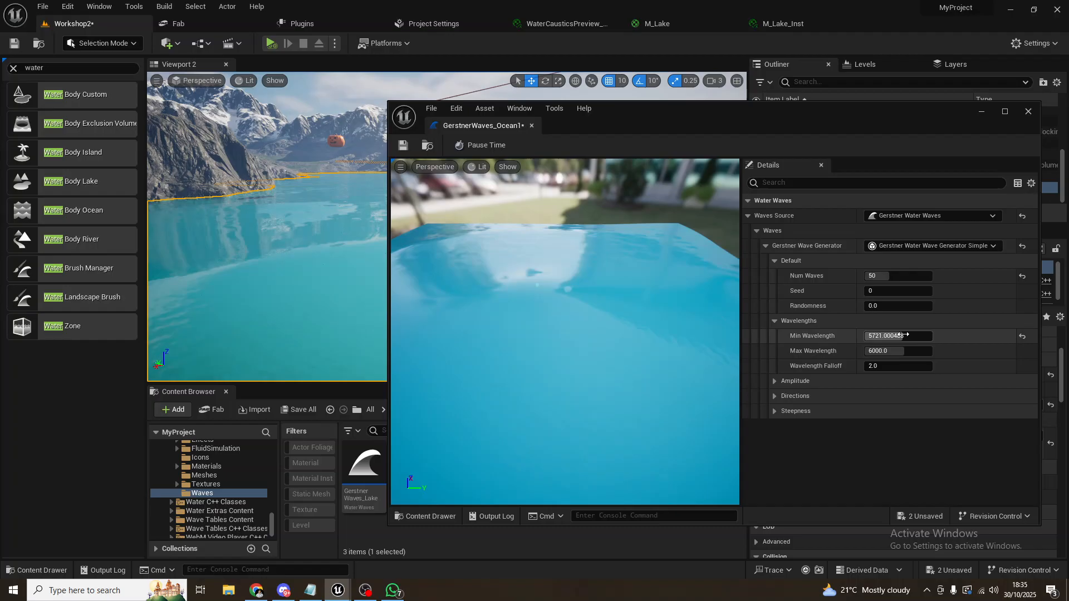
drag(902, 334, 874, 335)
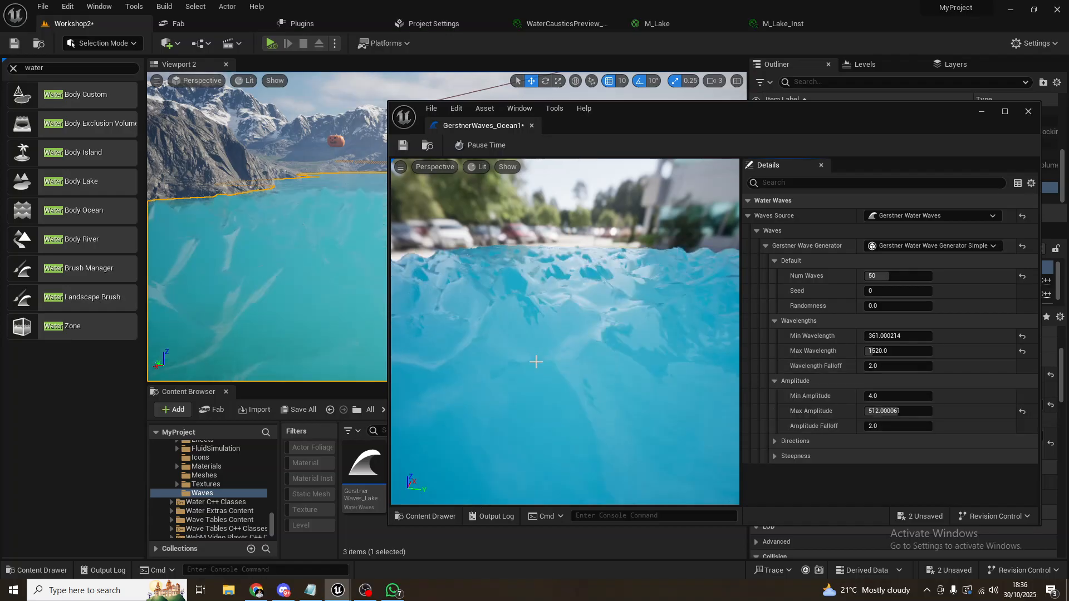
Step: Flatten the waves with Min and Max Amplitude at 0.0001, raise Max Amplitude to about 232, and check the waves in the preview
right_drag(536, 362, 558, 334)
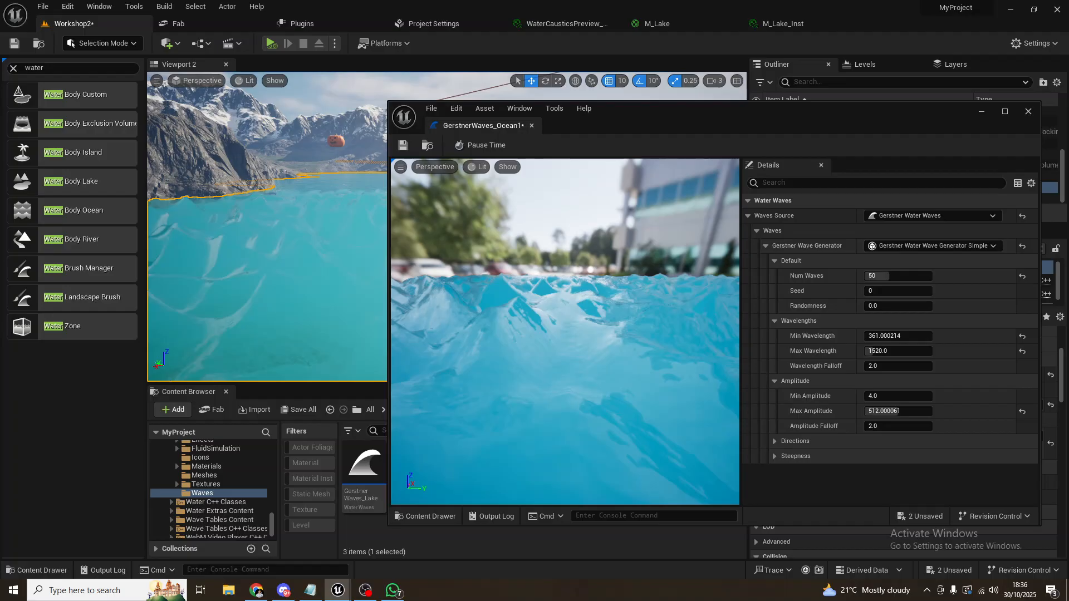
drag(898, 411, 864, 412)
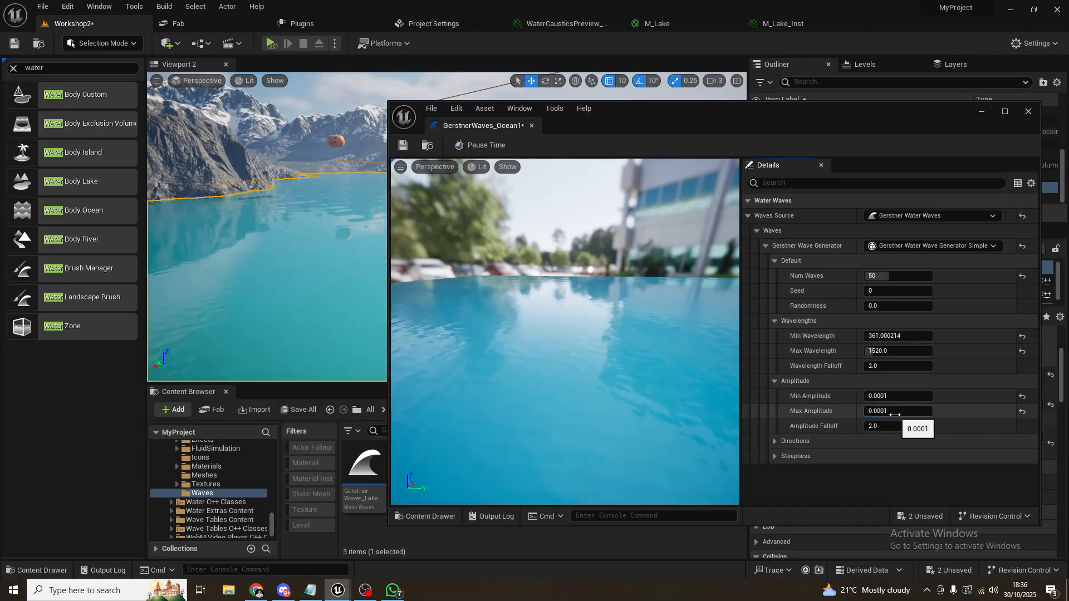
drag(493, 373, 503, 348)
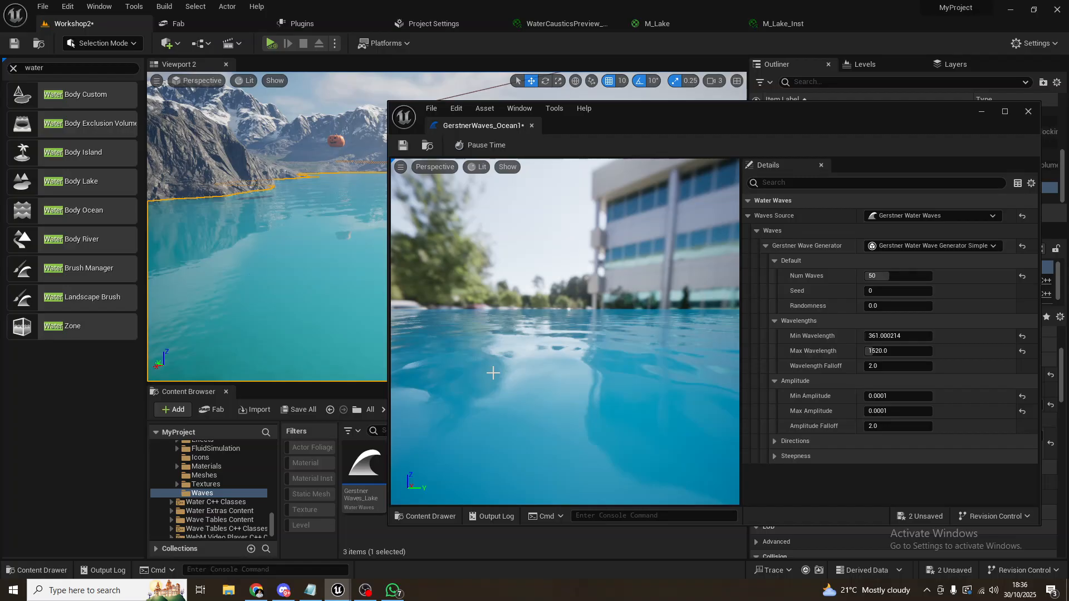
drag(891, 411, 913, 411)
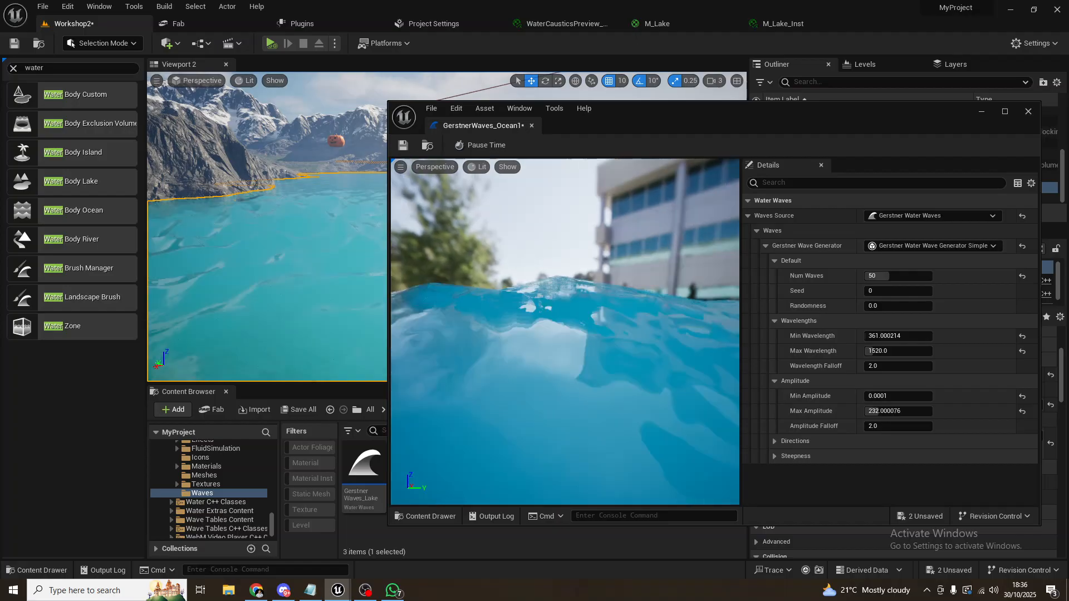
drag(604, 318, 601, 330)
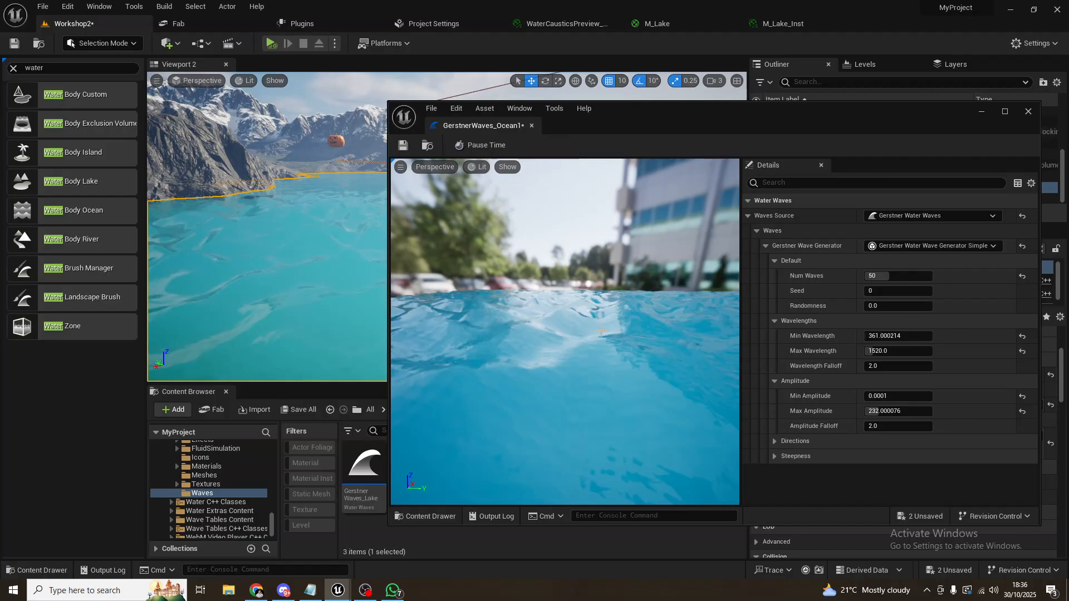
Step: Expand the Steepness settings of the ocean wave asset and reset its Max Amplitude and Min Amplitude to their defaults
click(802, 456)
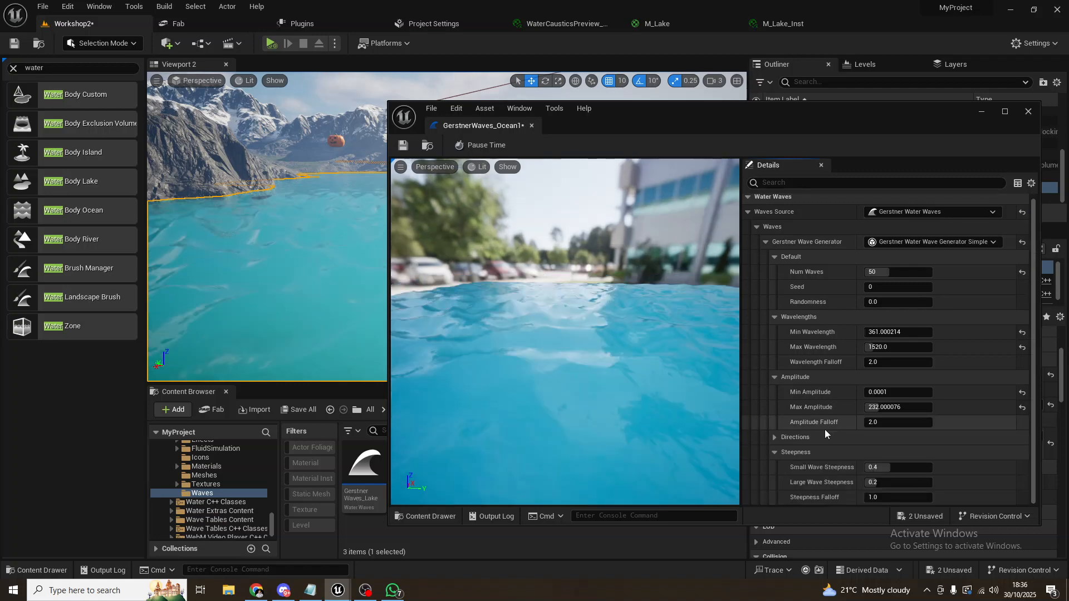
click(1023, 408)
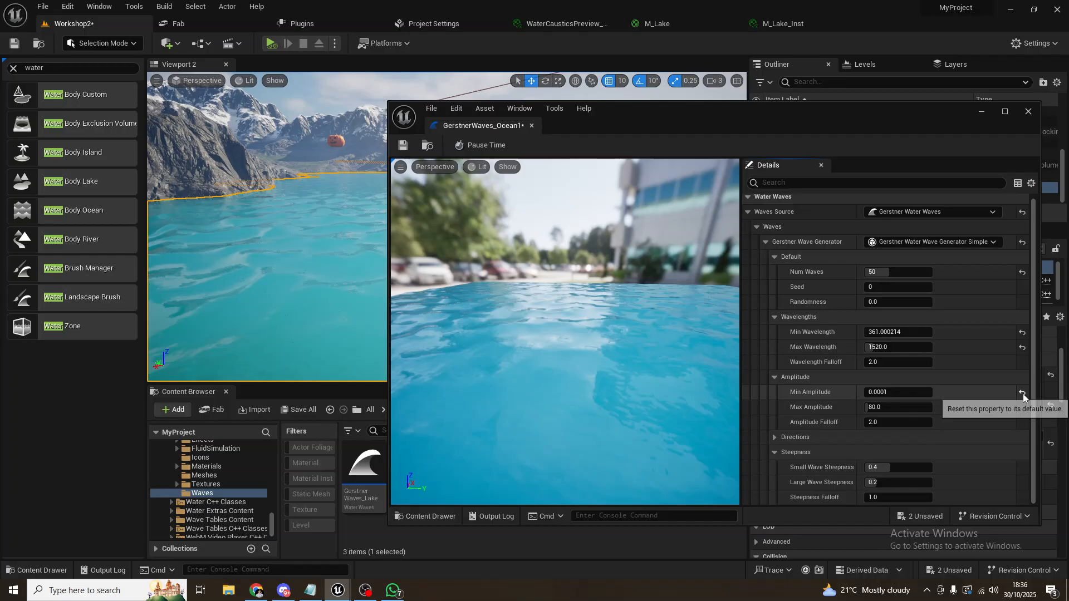
click(1023, 394)
Step: Try a Small Wave Steepness of 0.0 on the wave generator and save the wave asset
drag(890, 467, 868, 467)
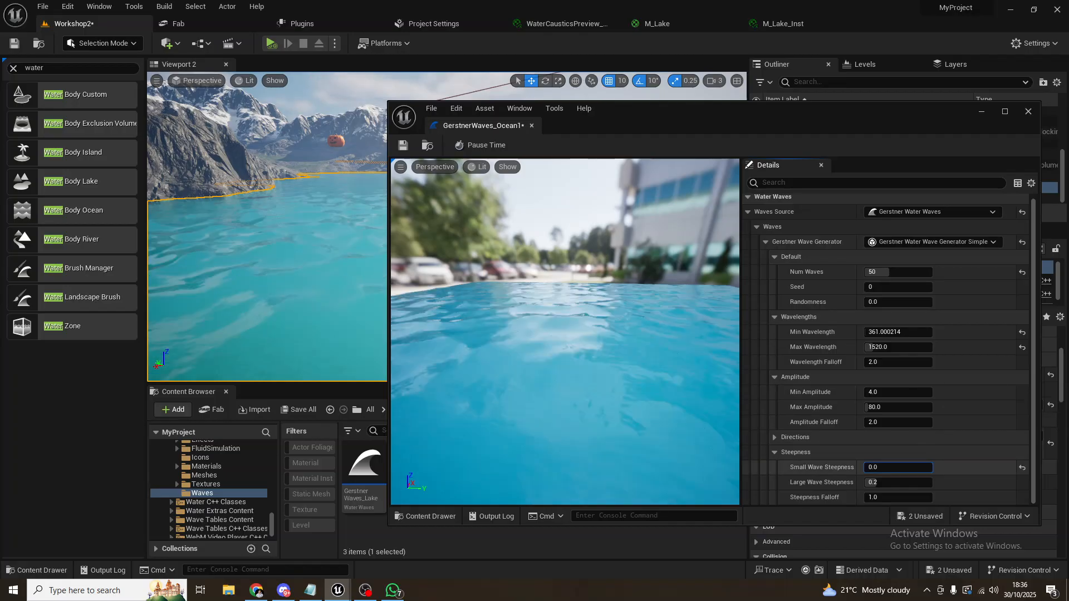
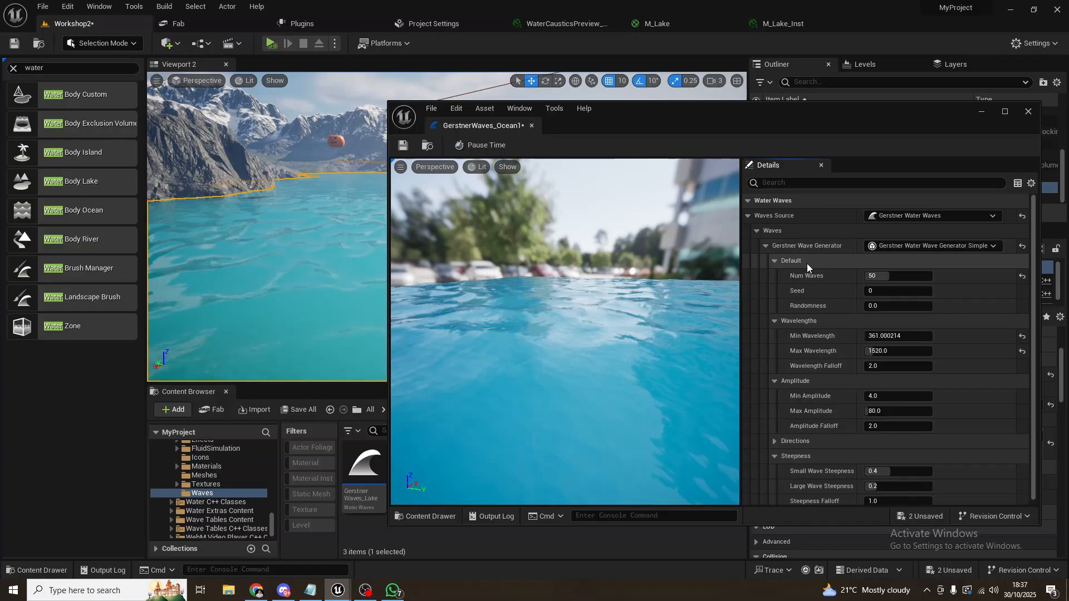
key(ctrl+s)
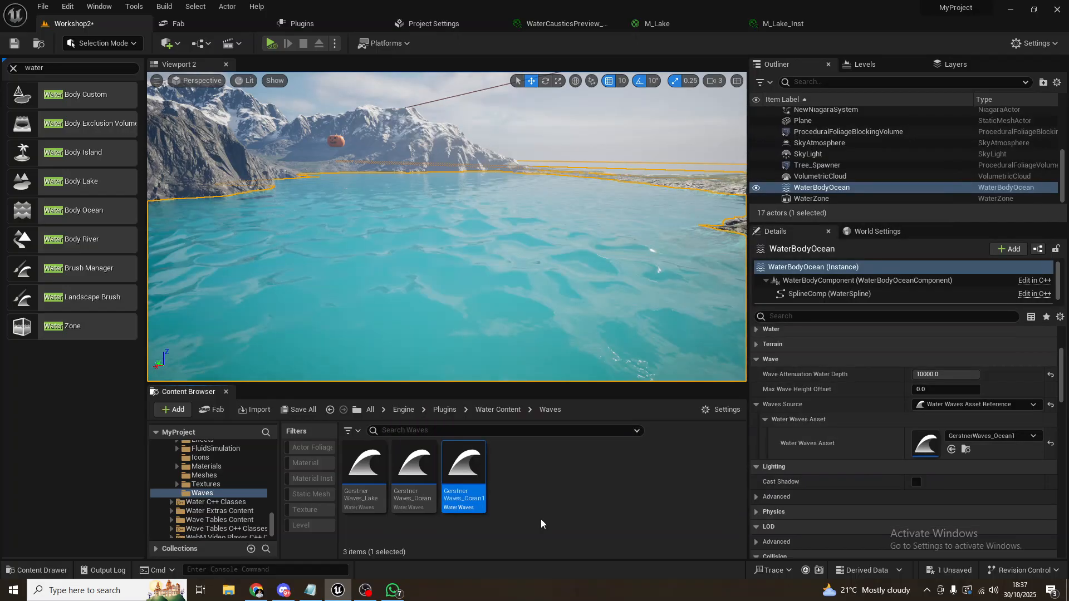
Step: Move the GerstnerWaves_Ocean1 asset from the Waves folder to the project's Content folder and open that folder
drag(272, 524, 271, 439)
drag(463, 469, 205, 455)
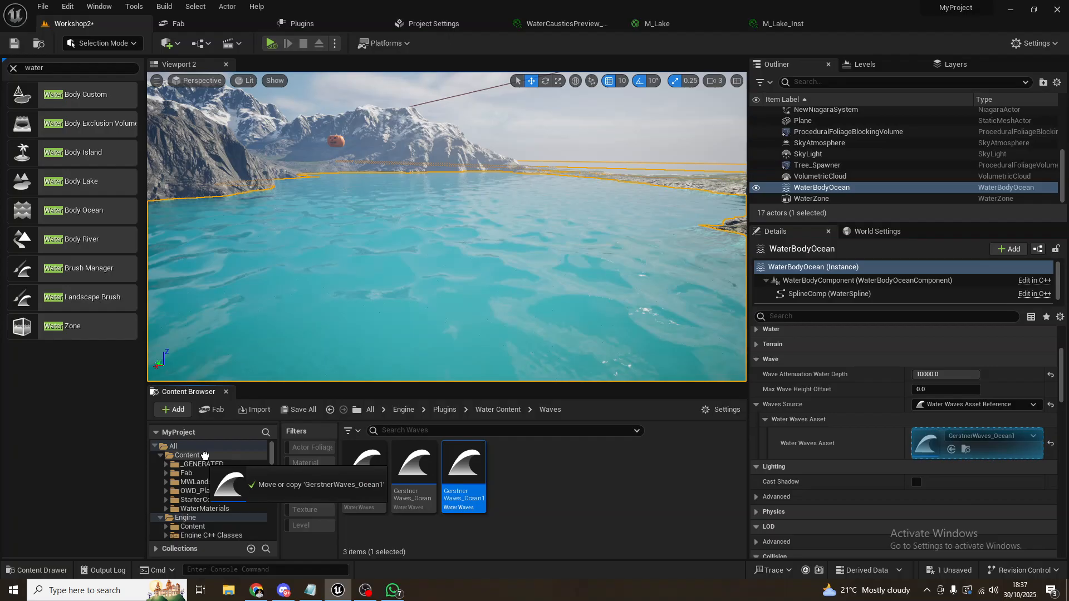
drag(205, 456, 205, 456)
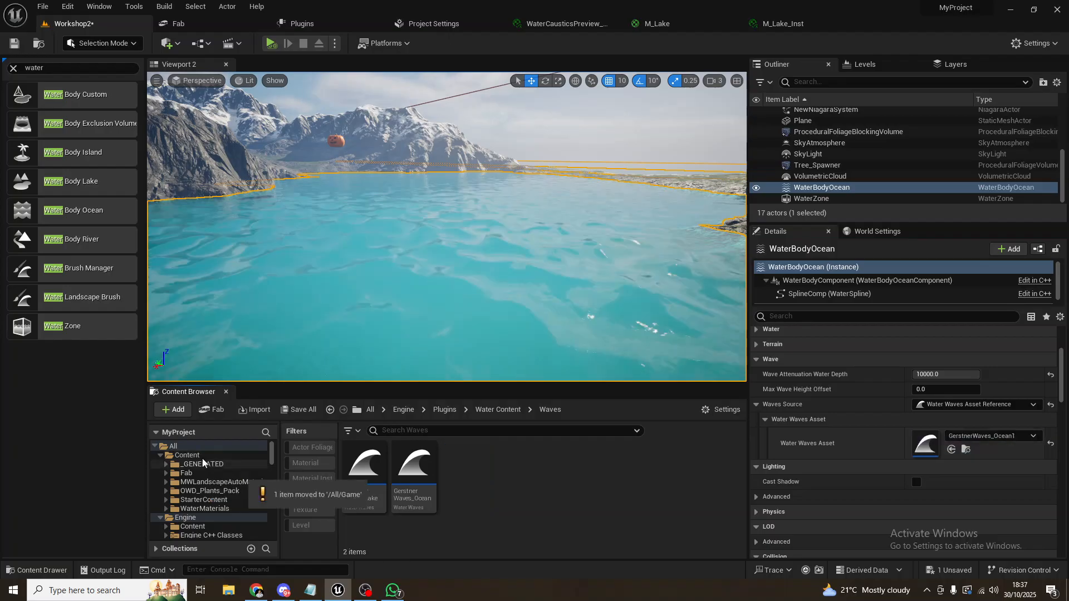
click(189, 455)
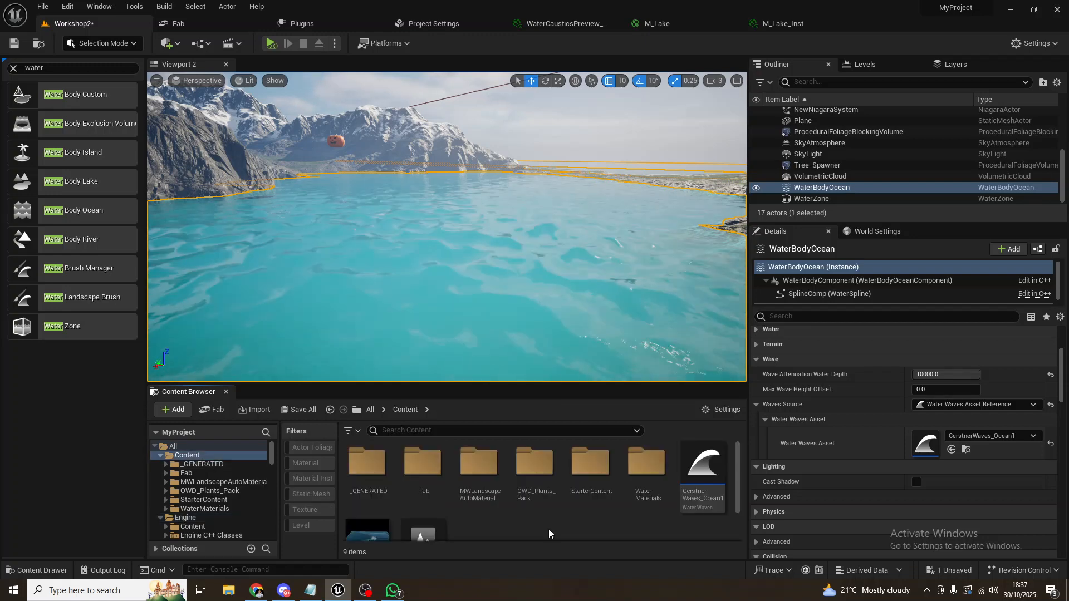
Step: Find the Water Material in WaterBodyOcean's Rendering settings and locate that asset in the Content Browser
scroll(833, 452, down, 4)
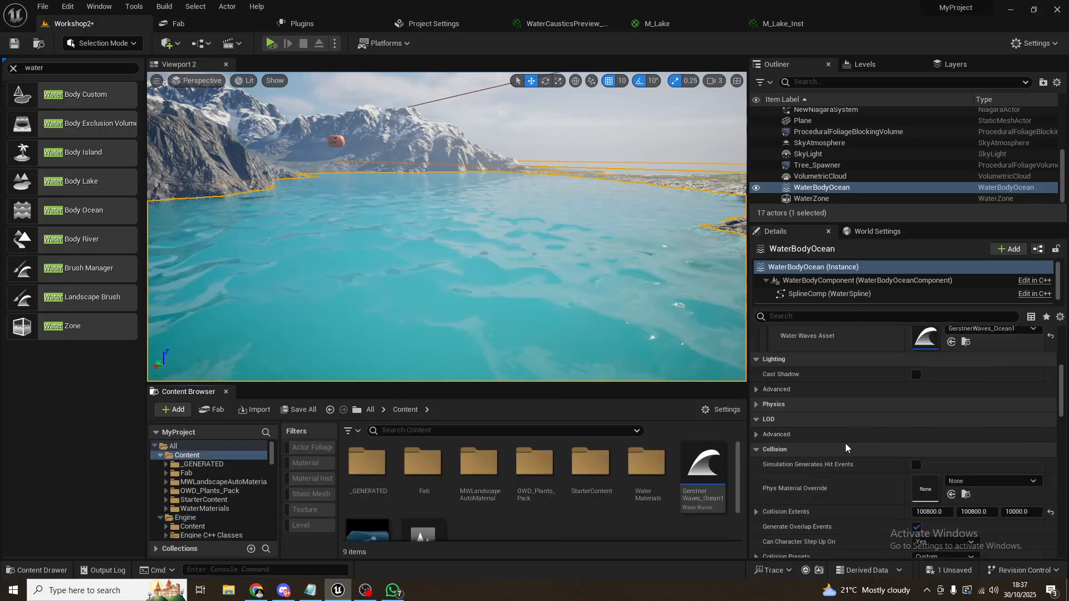
scroll(870, 446, up, 2)
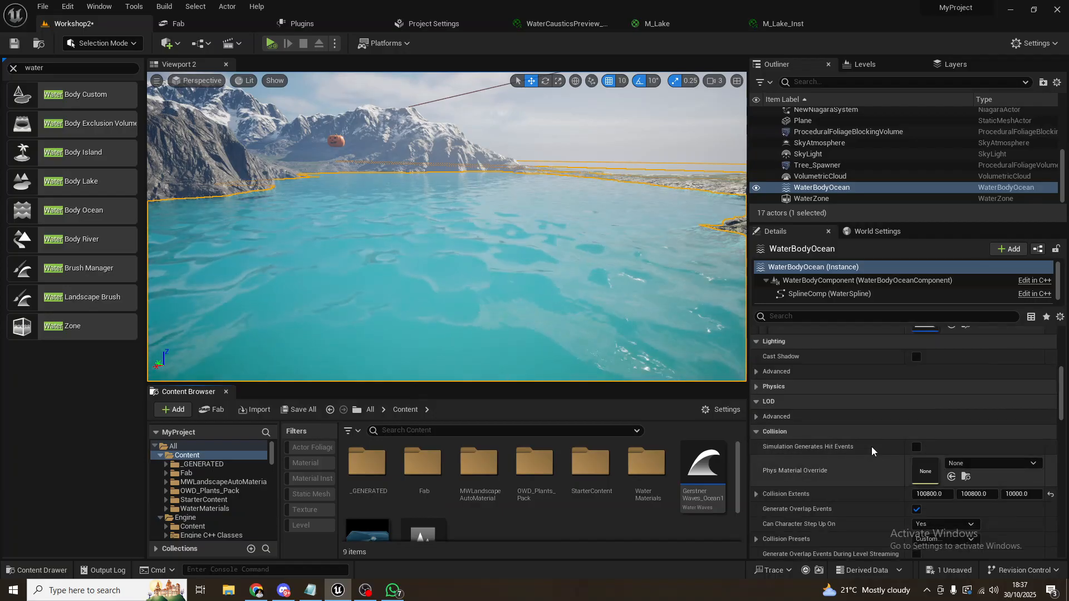
scroll(870, 439, up, 3)
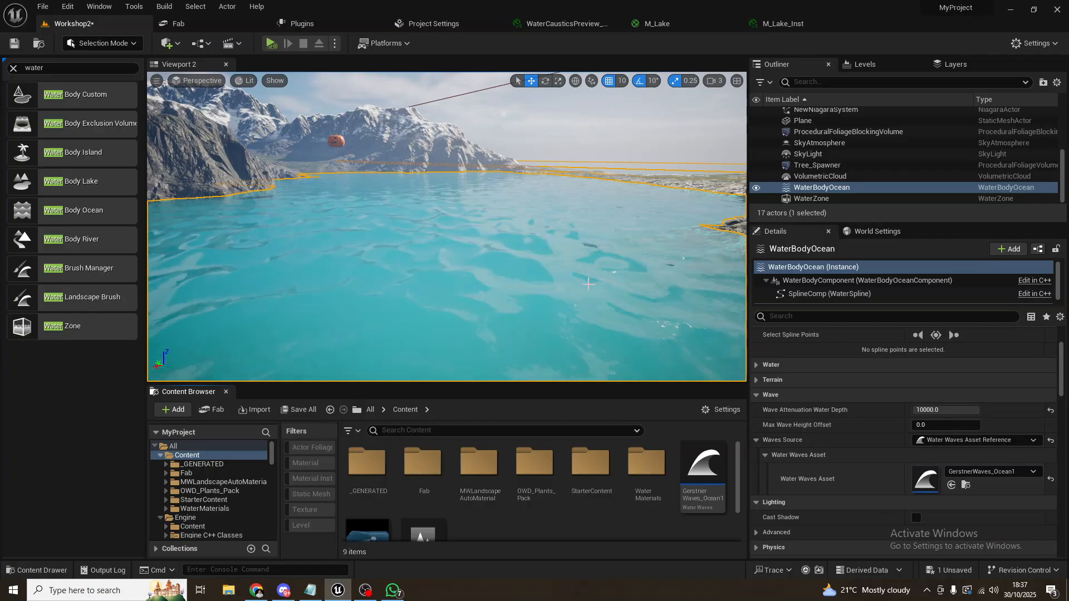
right_drag(590, 279, 545, 278)
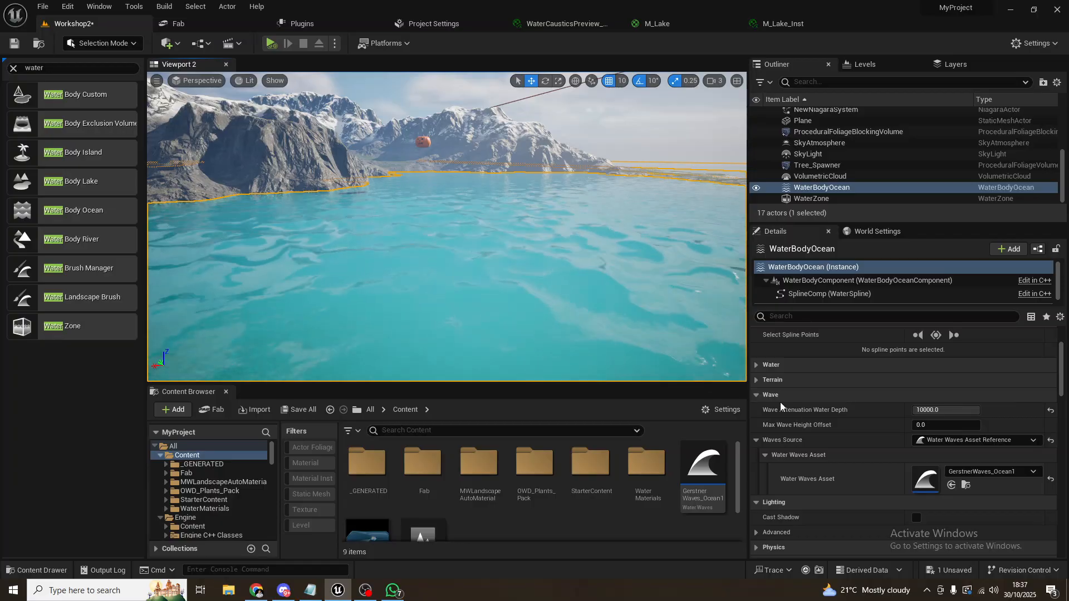
scroll(838, 437, up, 1)
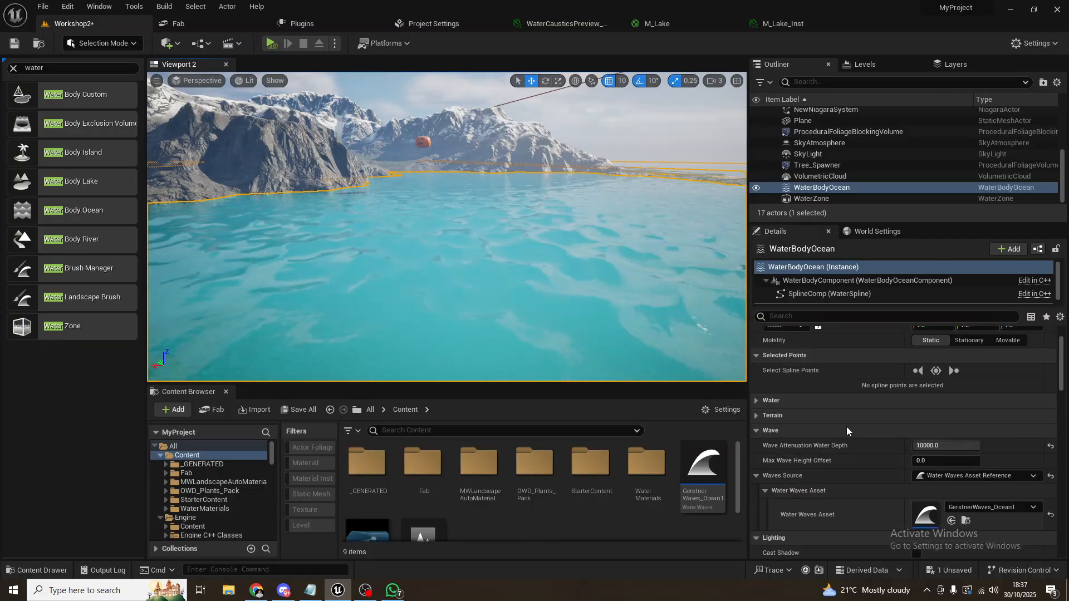
scroll(850, 430, down, 6)
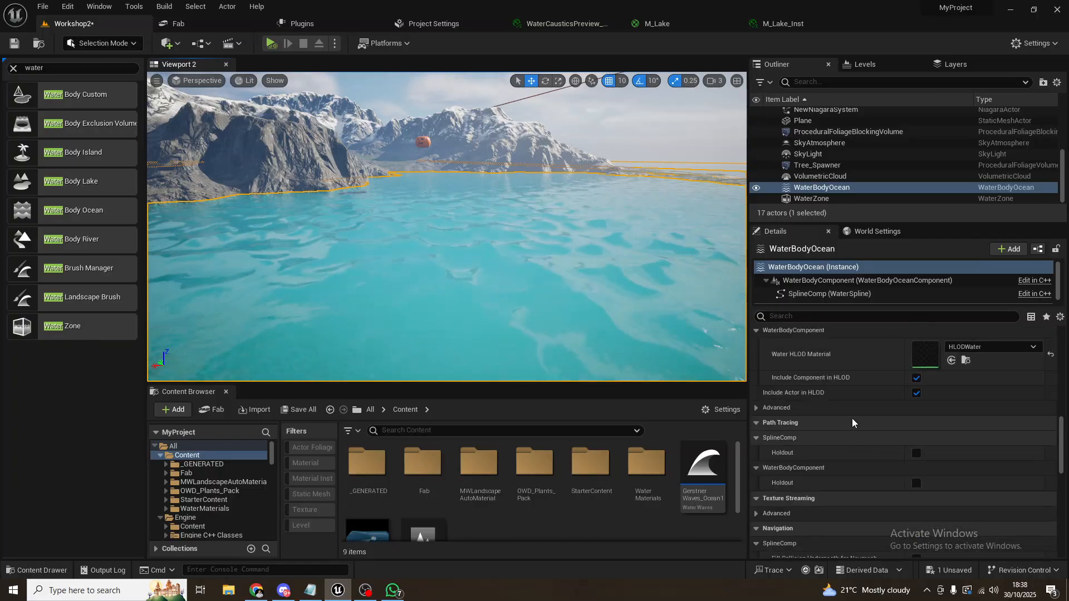
scroll(870, 406, down, 6)
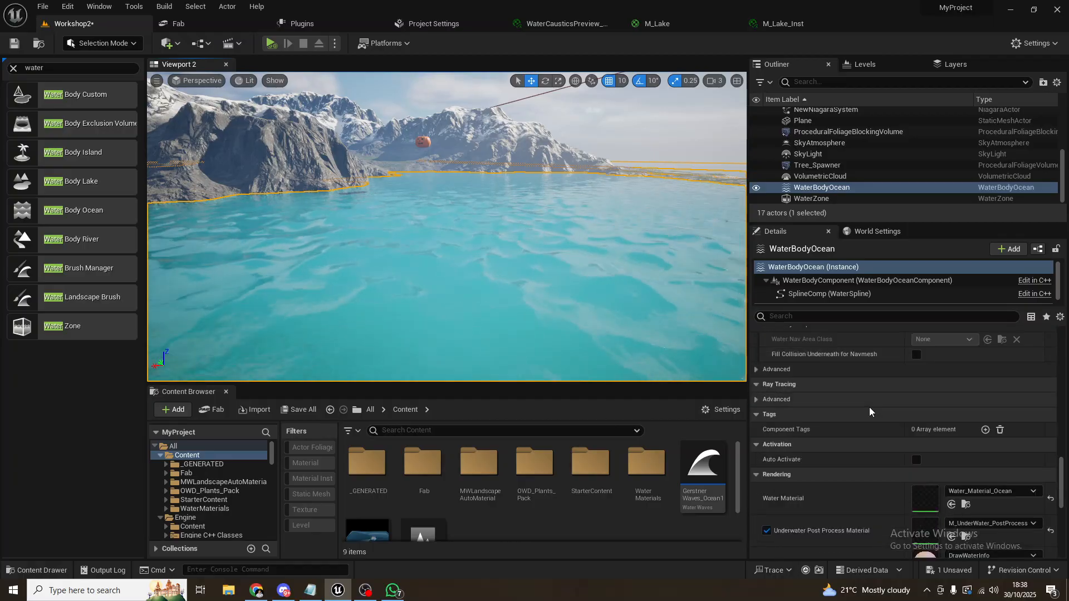
scroll(870, 406, down, 2)
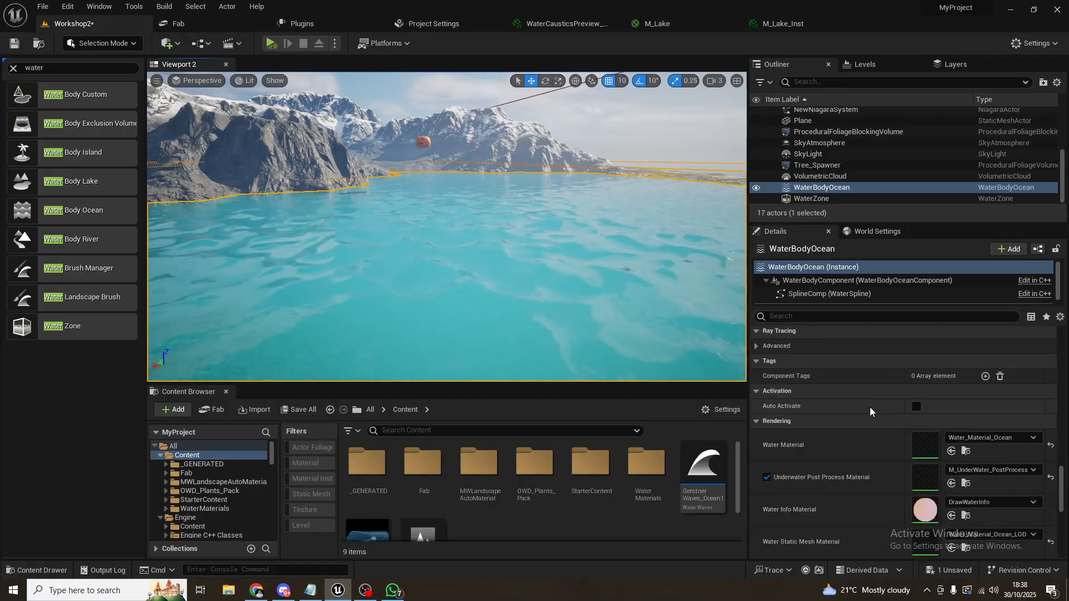
click(966, 451)
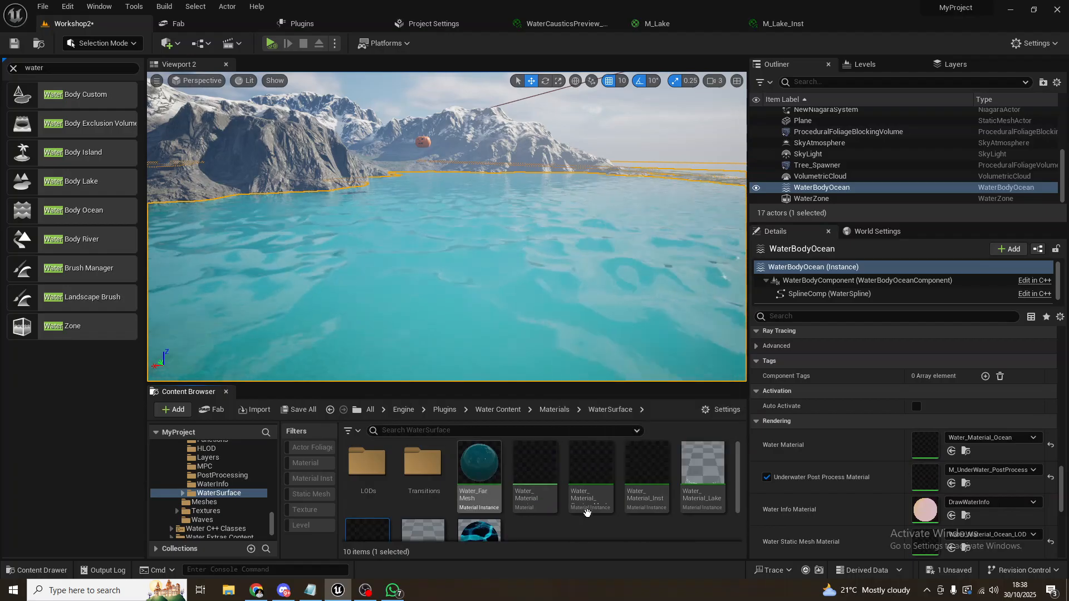
Step: Duplicate the Water_Material_Ocean instance and assign the copy as WaterBodyOcean's Water Material
scroll(587, 496, down, 1)
click(389, 528)
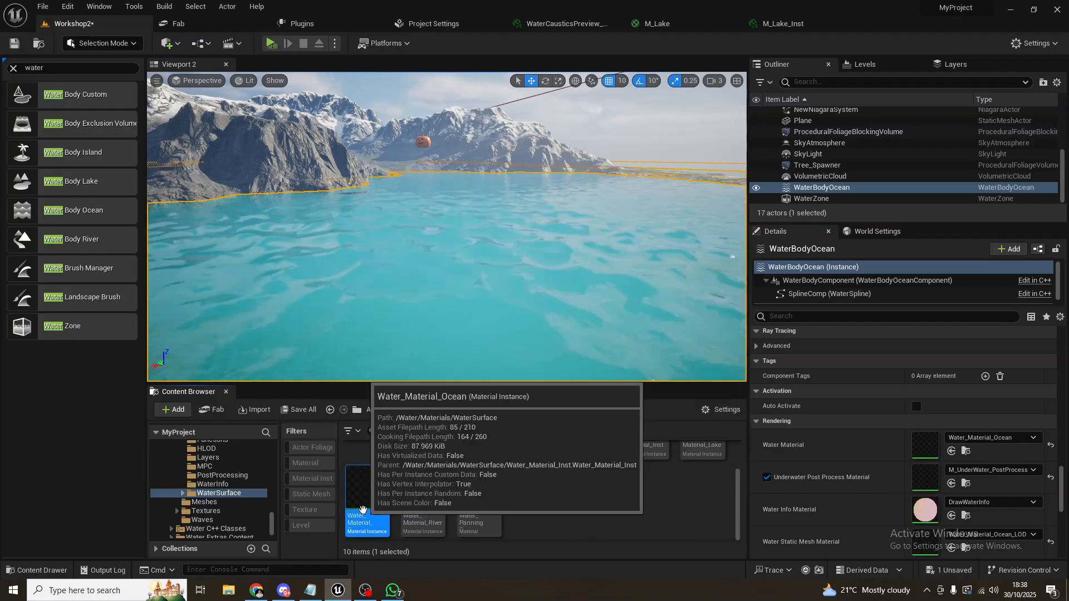
click(582, 515)
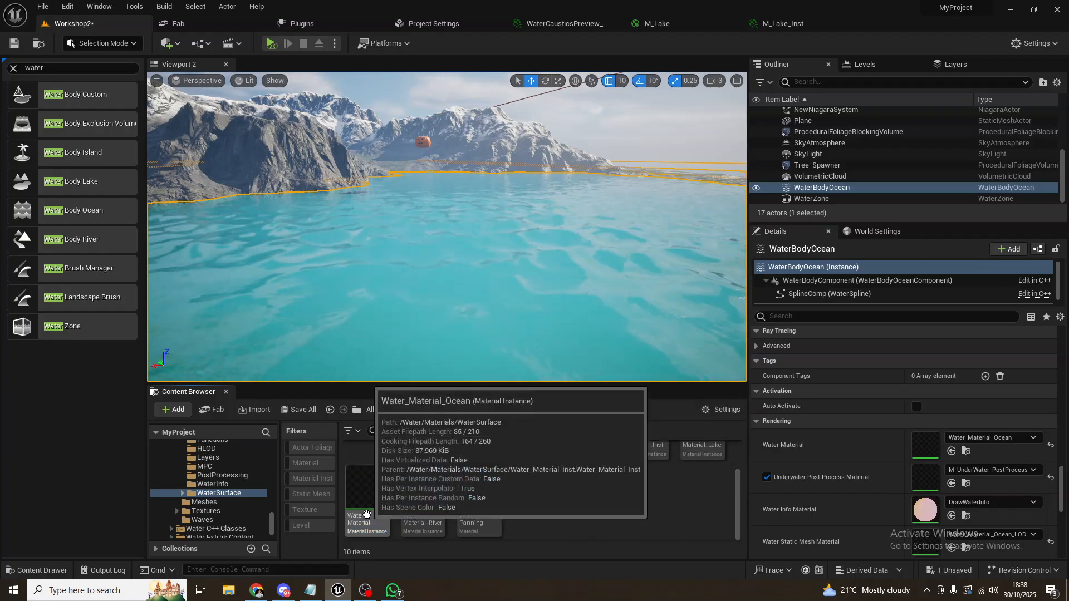
click(366, 515)
key(ctrl+d)
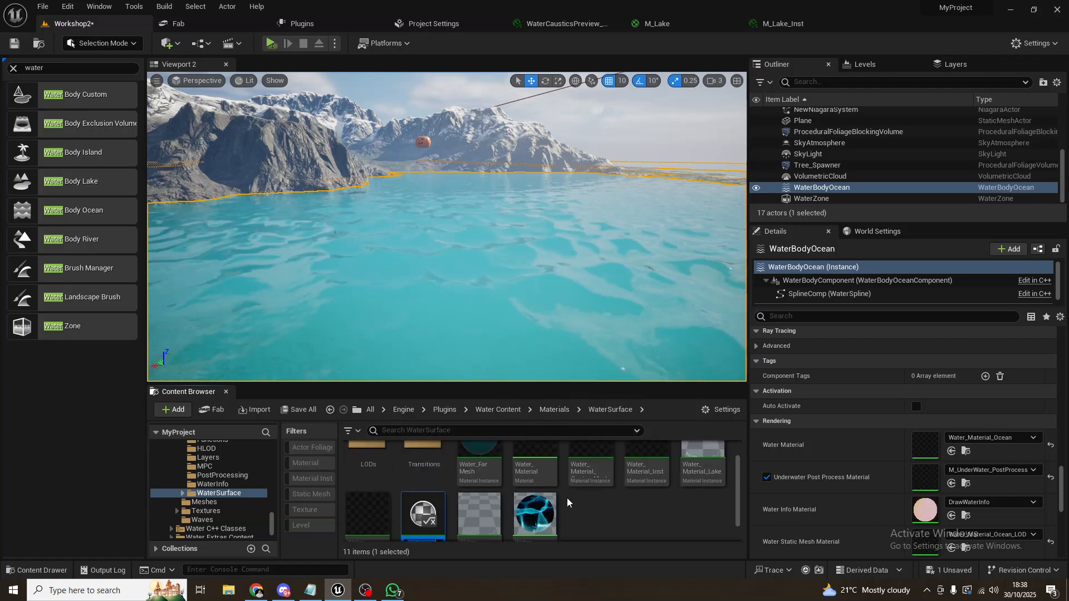
click(626, 507)
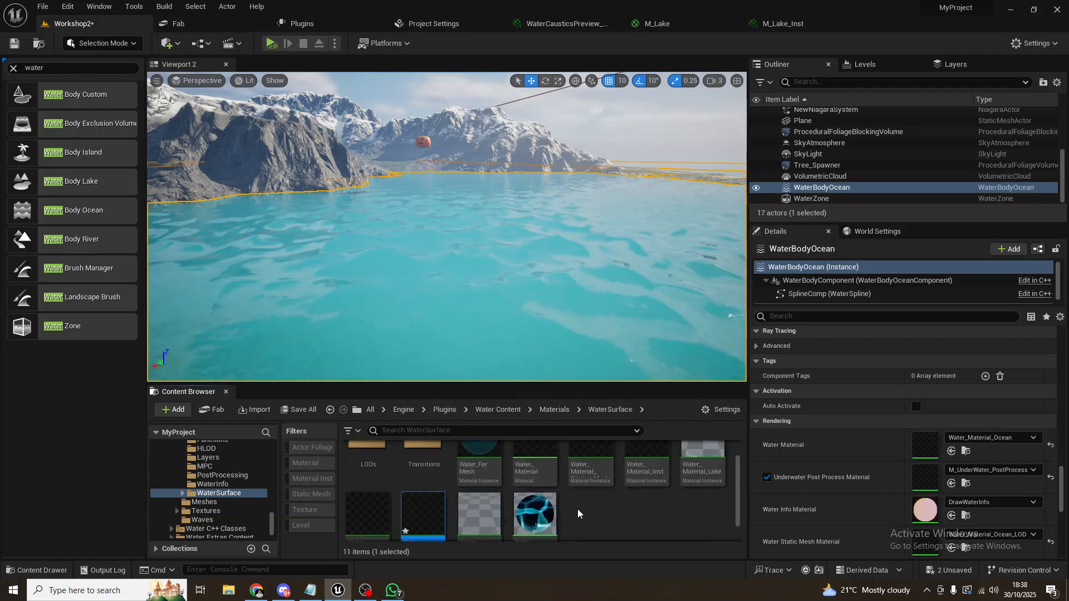
drag(414, 509, 934, 447)
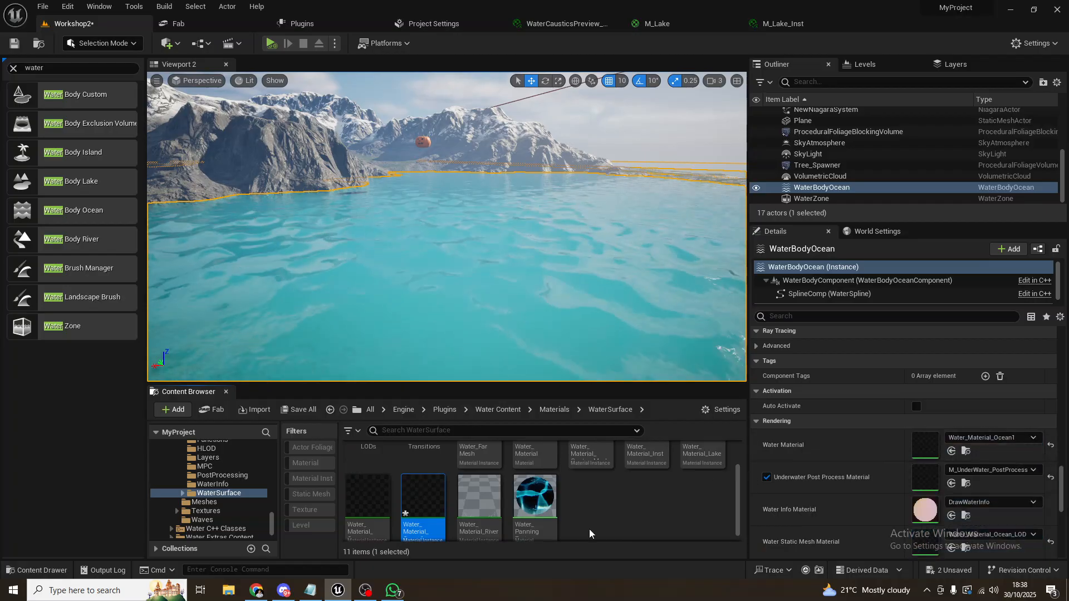
Step: Open the duplicated ocean material instance for editing in a separate window floating over the level viewport
click(368, 499)
click(440, 519)
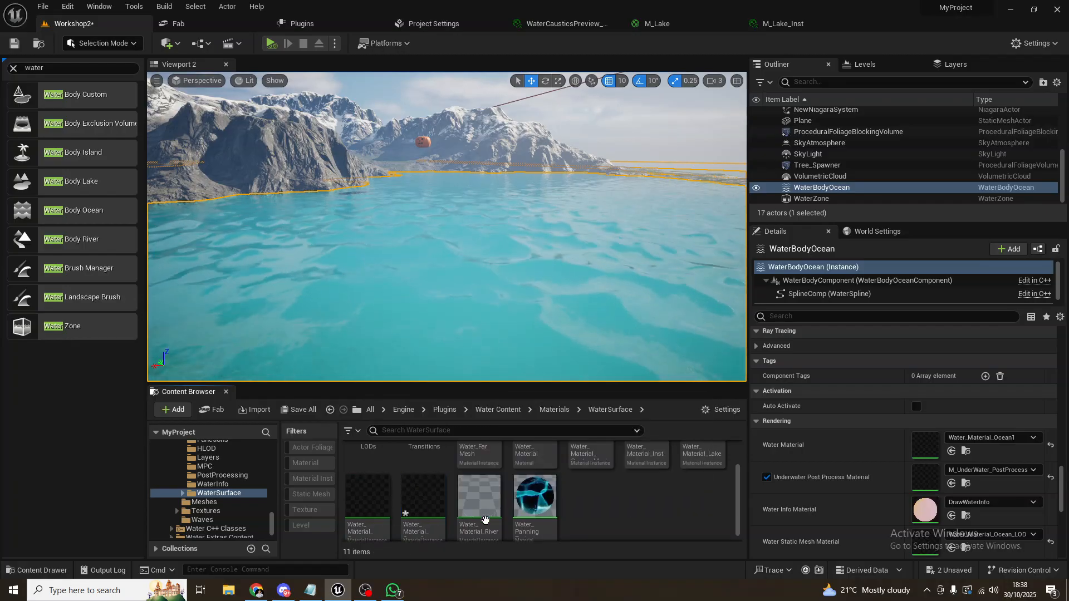
double_click(421, 512)
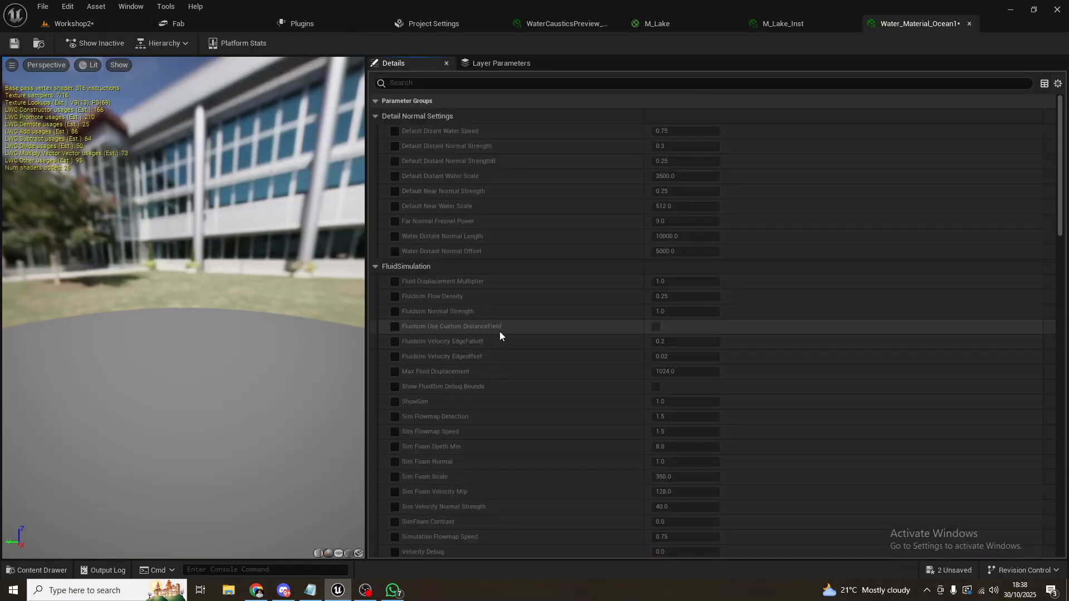
drag(927, 26, 727, 180)
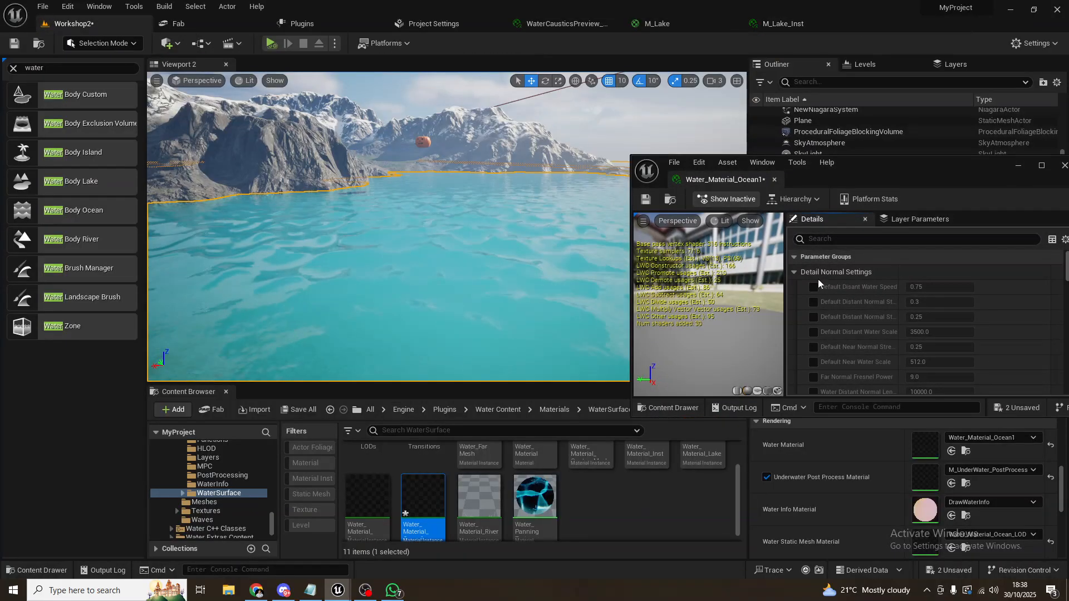
Step: Examine the duplicated ocean material's parameter groups, from Detail Normal Settings through foam, scattering and General, alongside the water in the level
scroll(839, 314, down, 3)
scroll(849, 326, down, 6)
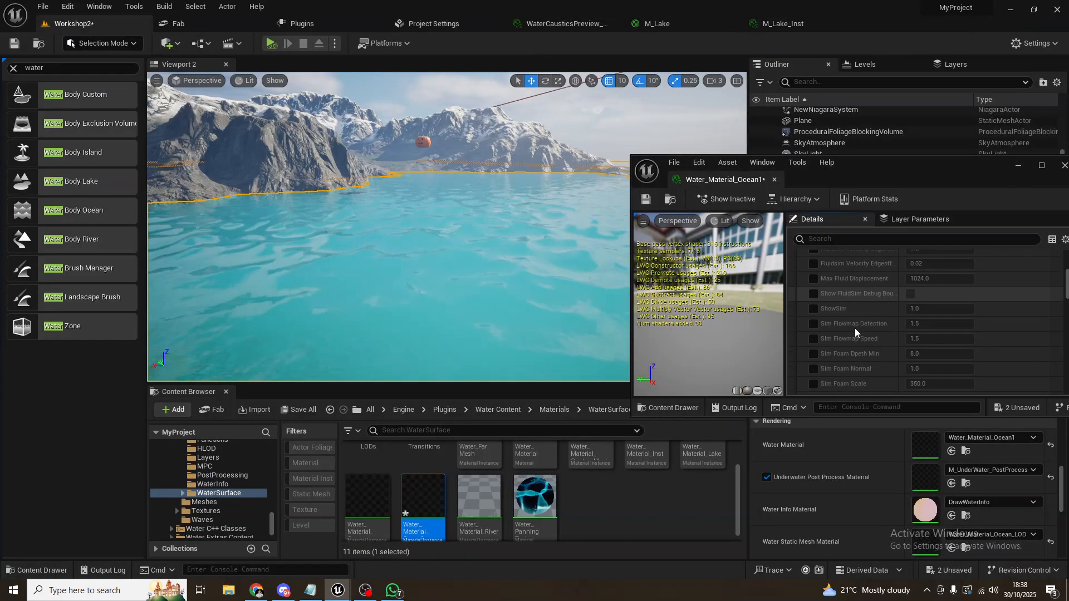
scroll(868, 334, down, 6)
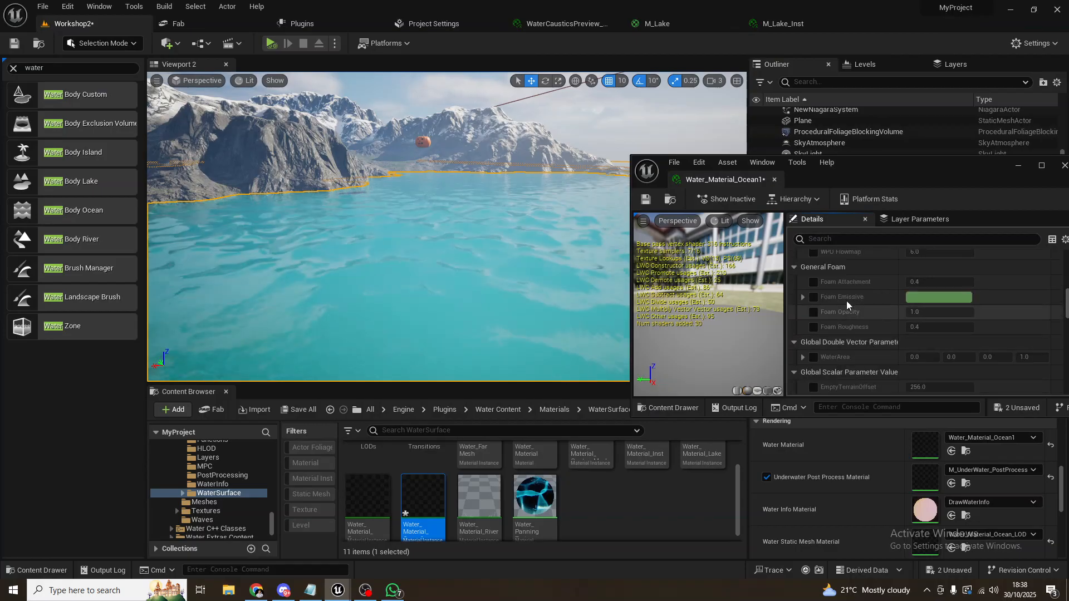
scroll(872, 334, down, 5)
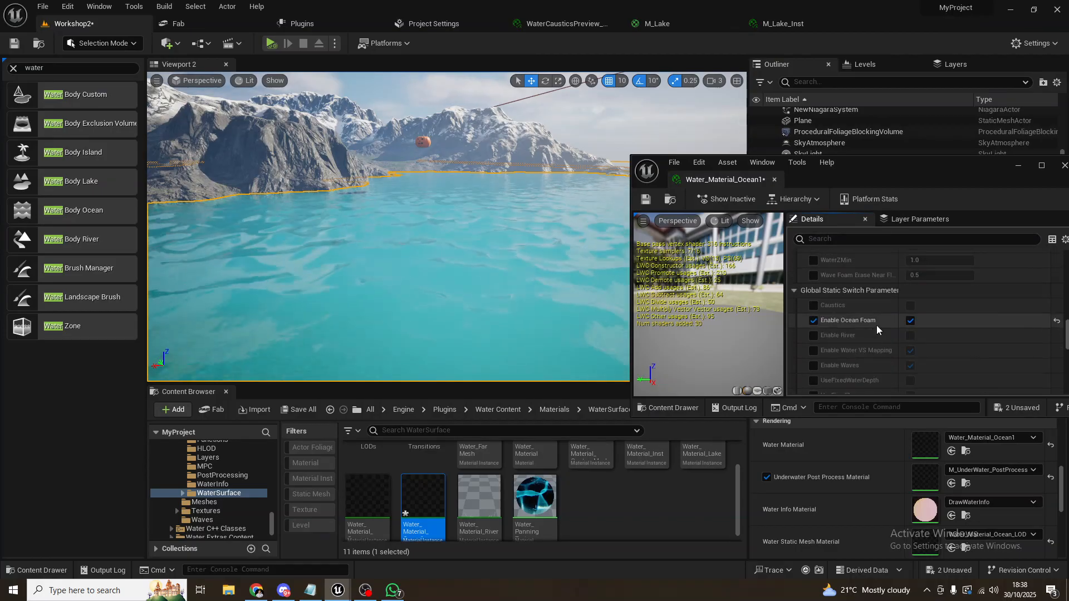
scroll(869, 328, down, 3)
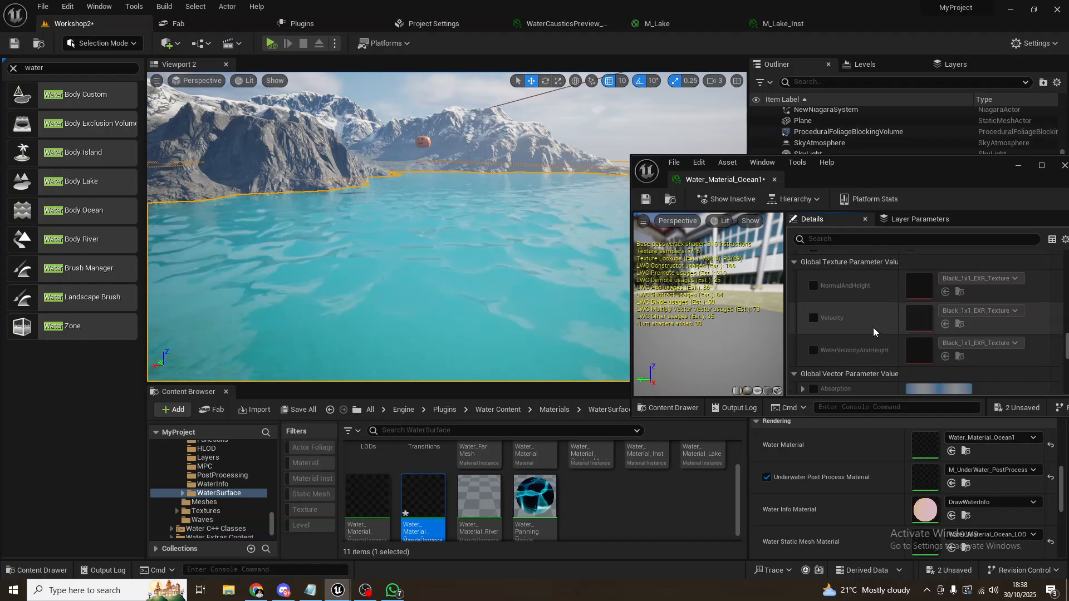
scroll(817, 319, down, 2)
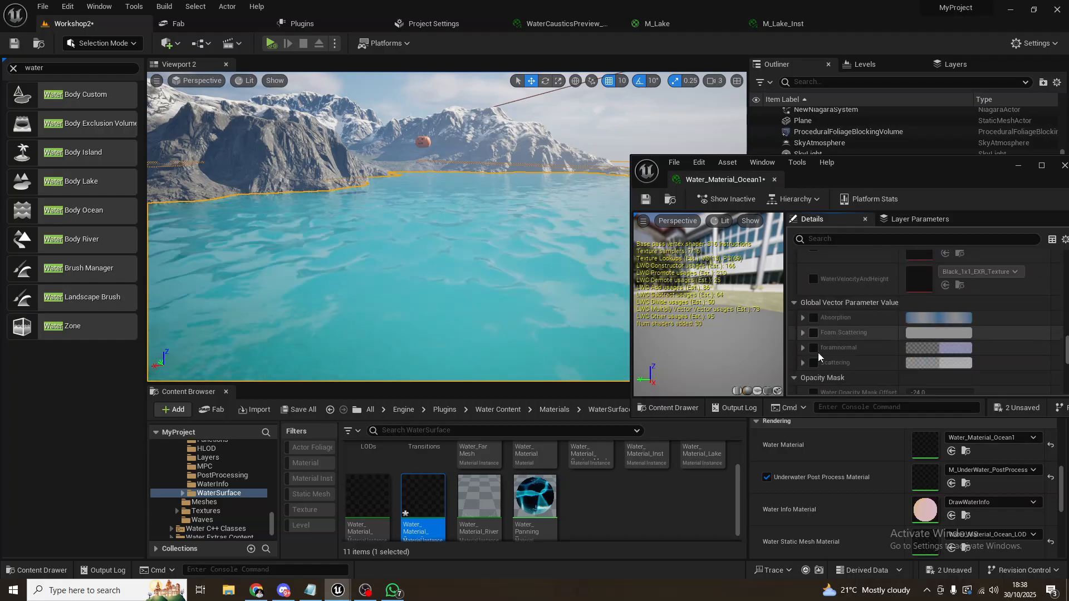
scroll(884, 329, down, 5)
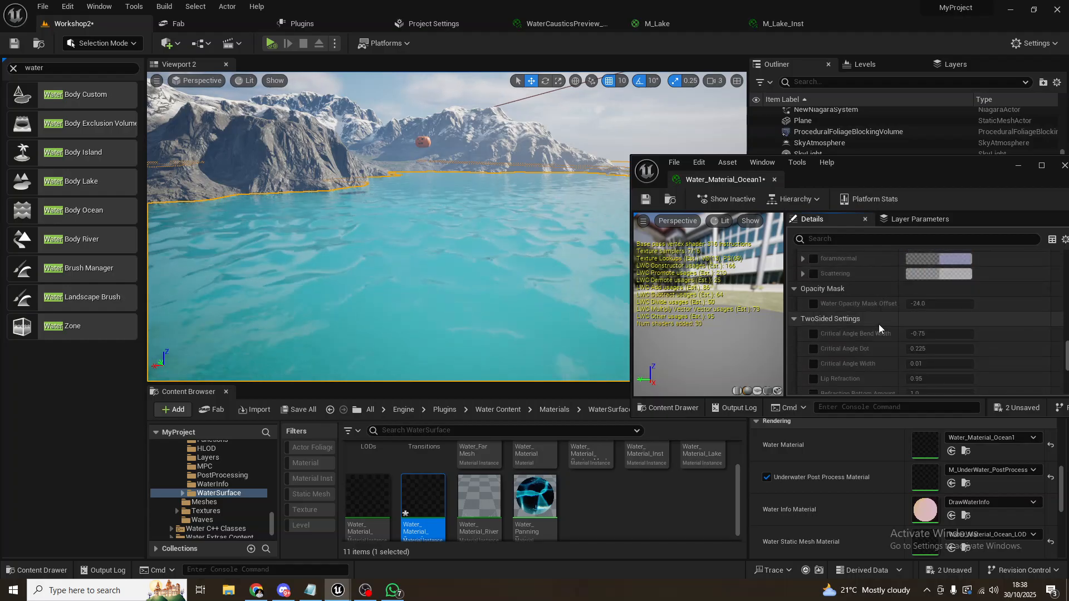
scroll(879, 324, down, 5)
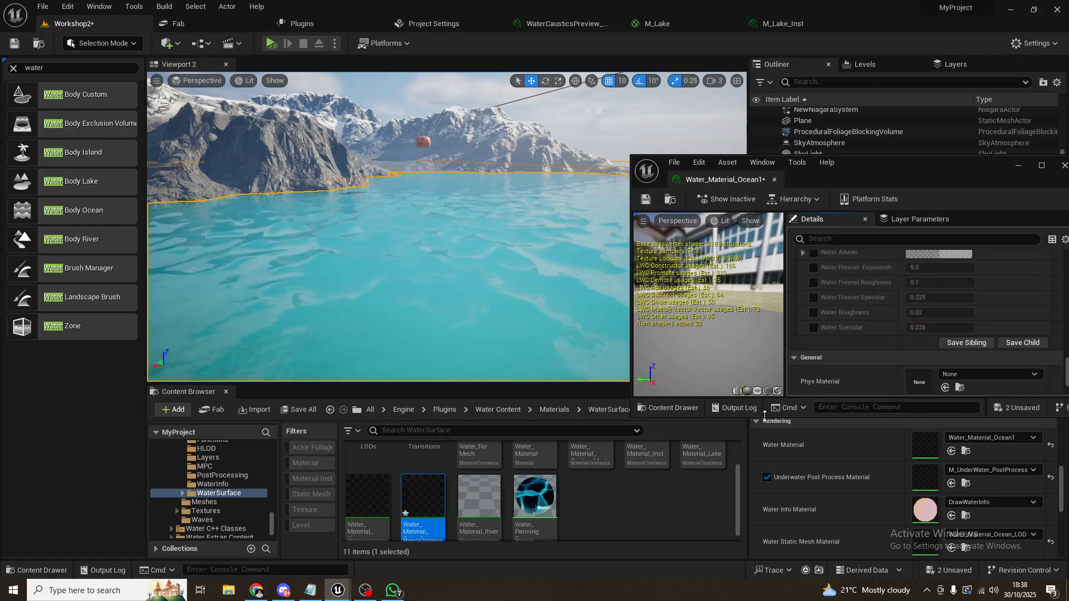
drag(774, 416, 766, 458)
scroll(888, 349, down, 3)
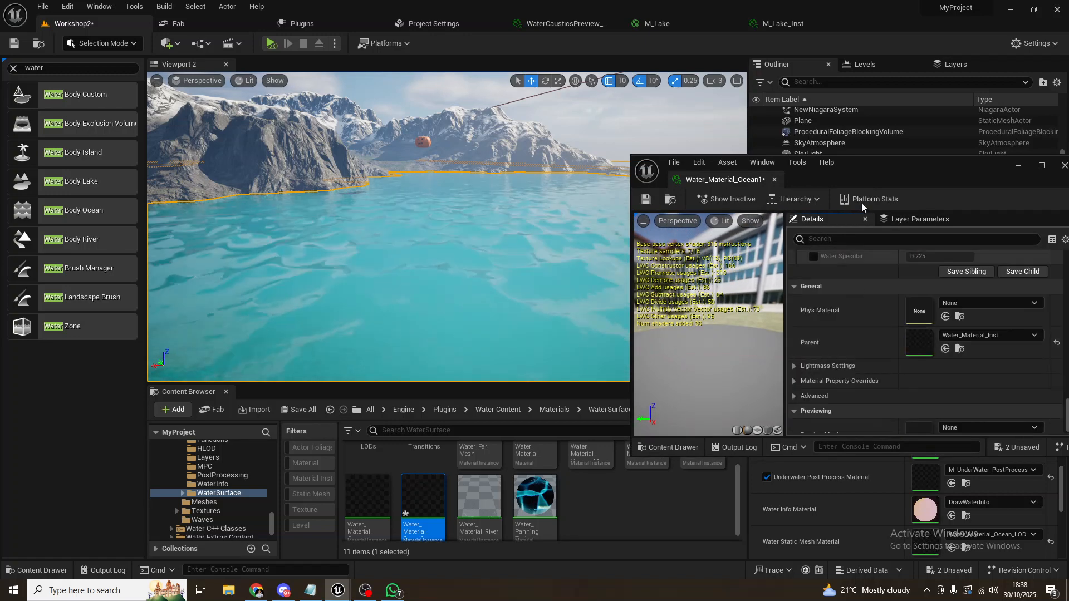
drag(870, 171, 825, 172)
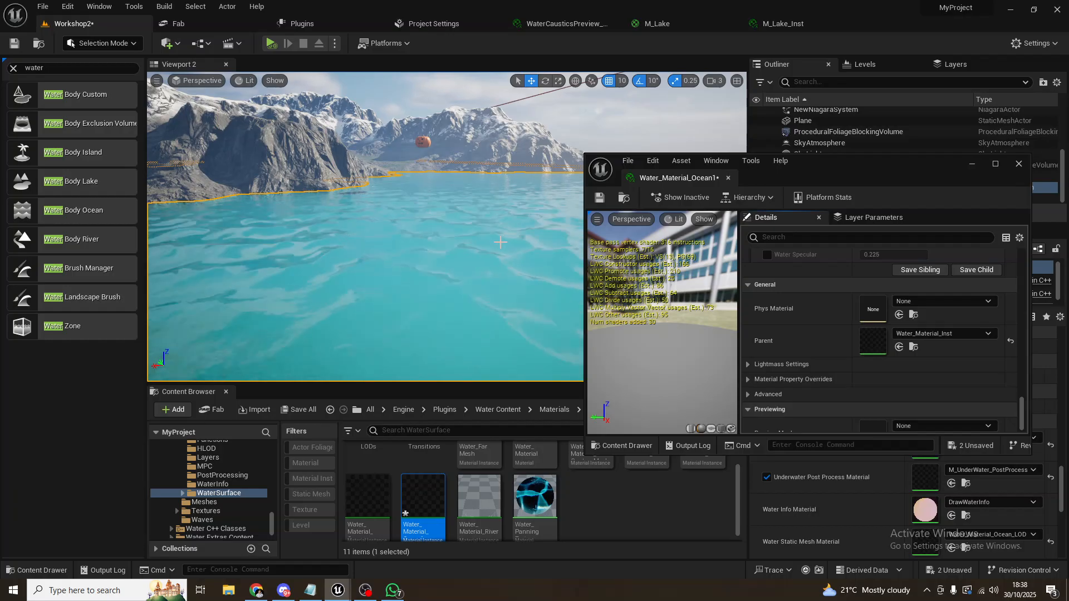
right_drag(390, 250, 374, 249)
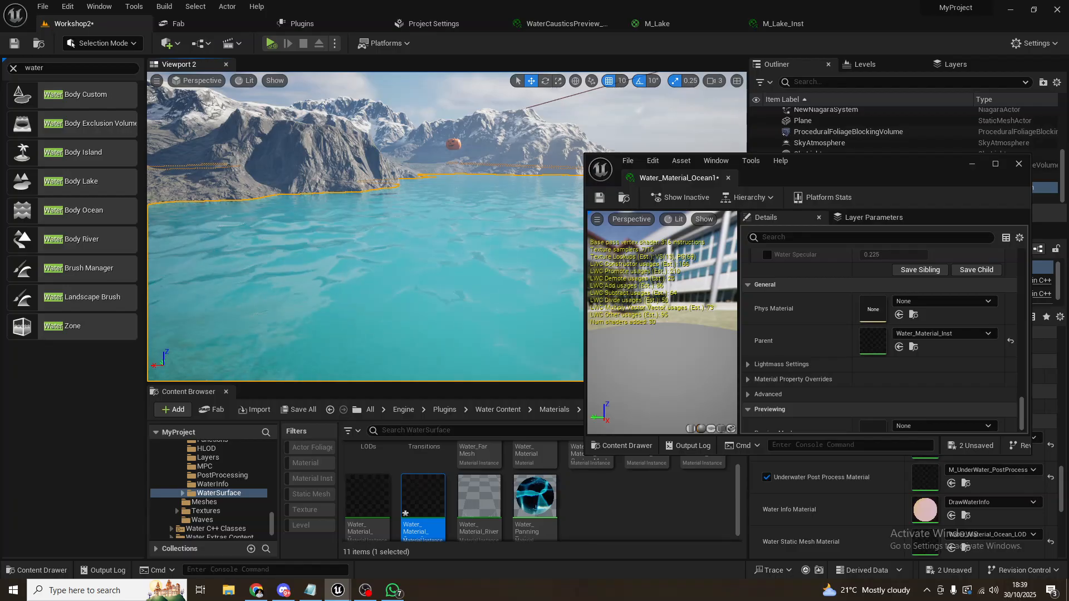
Step: Move the view below the ocean surface and close the Water_Material_Ocean1 editor
key(w)
key(w)
mouse_move(375, 249)
right_down()
mouse_move(371, 268)
mouse_move(369, 258)
right_up()
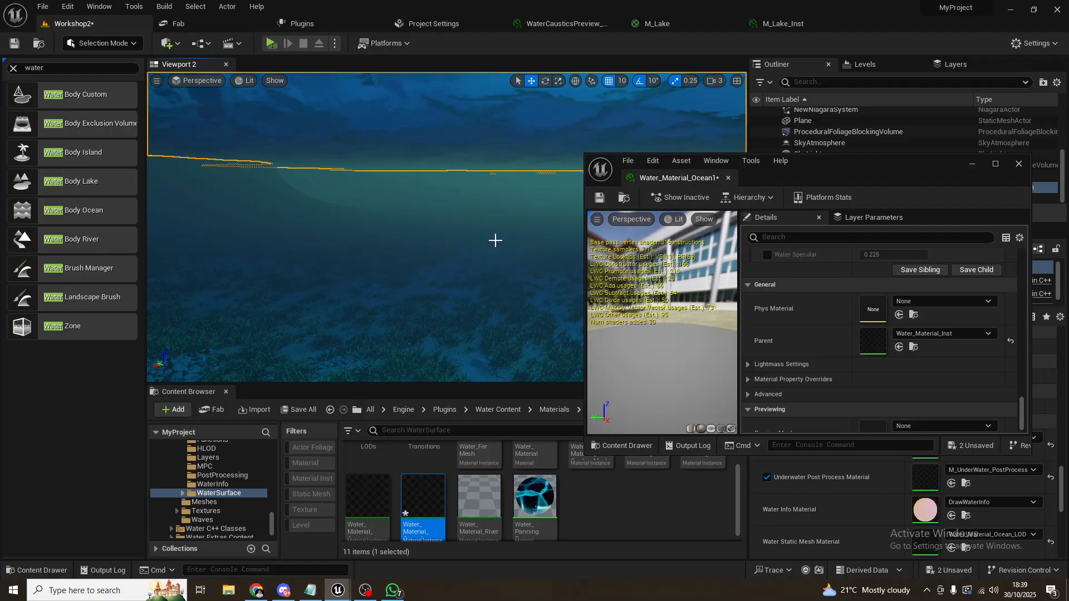
click(728, 178)
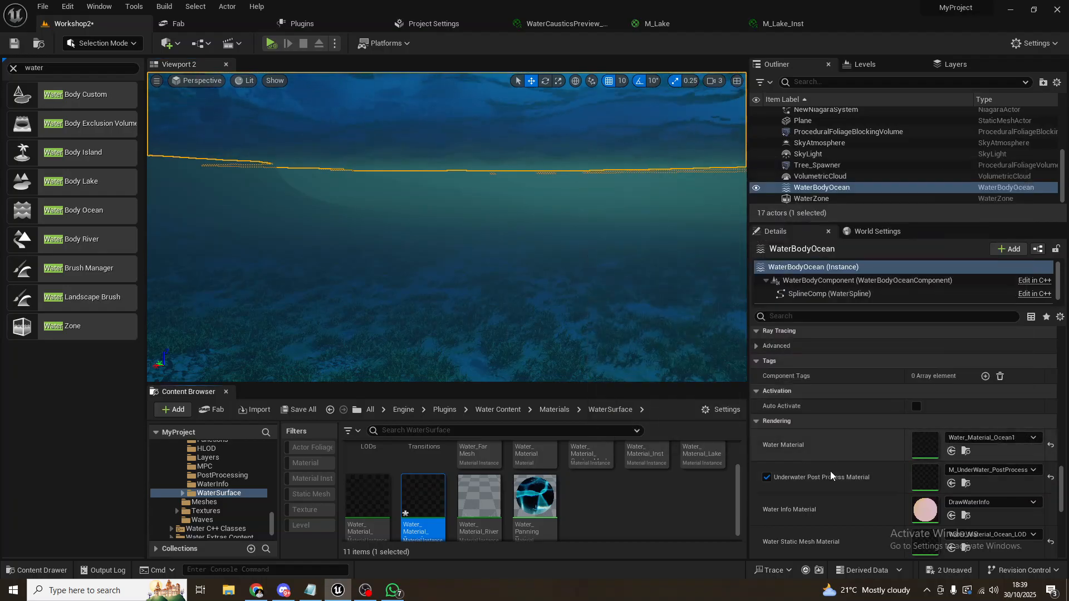
Step: Toggle WaterBodyOcean's Underwater Post Process Material override off and back on to compare the underwater view
click(768, 478)
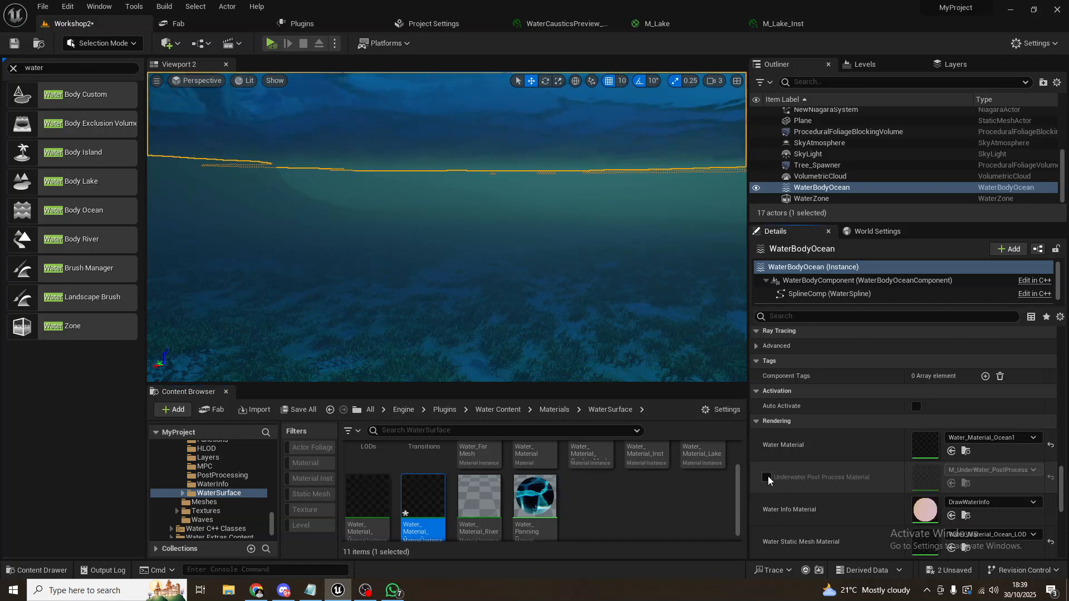
click(768, 477)
click(767, 477)
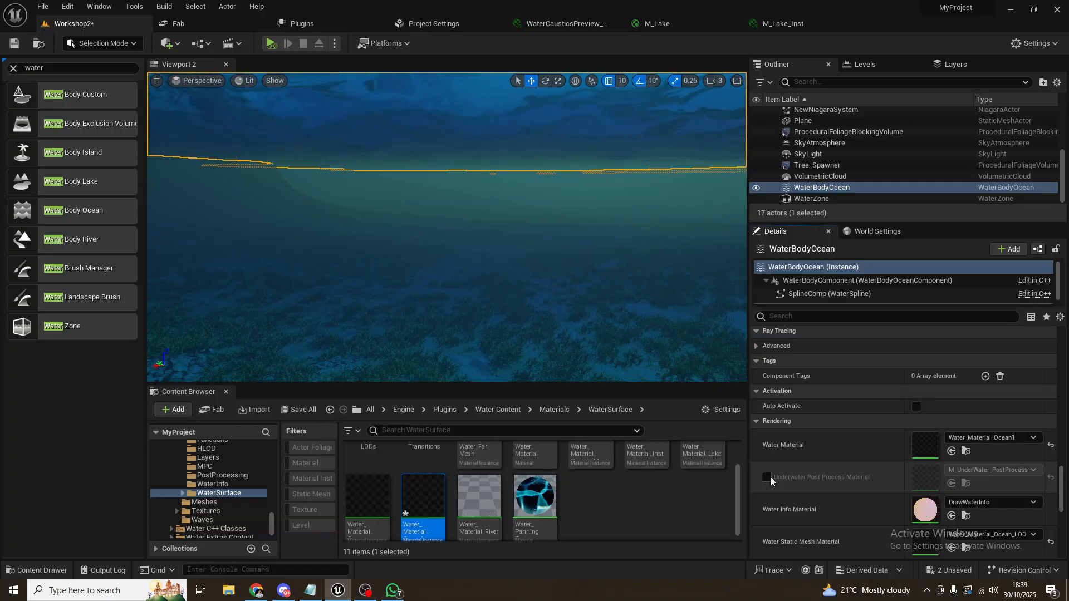
click(766, 477)
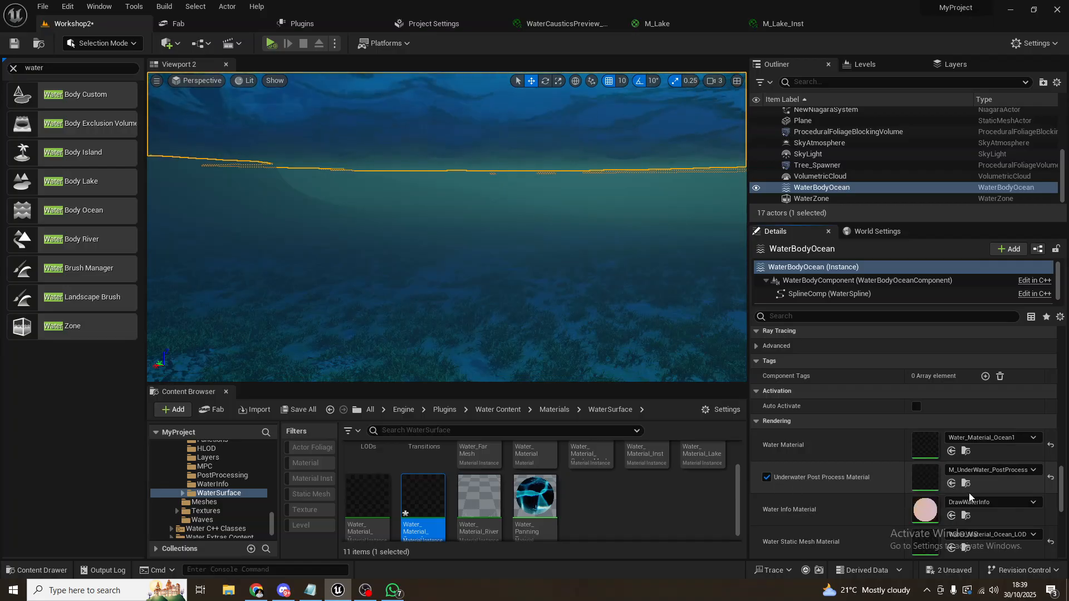
Step: Examine WaterBodyOcean's Rendering settings, from Water Material through Water Info, Water Static Mesh Material and Water Mesh Override
scroll(834, 460, down, 1)
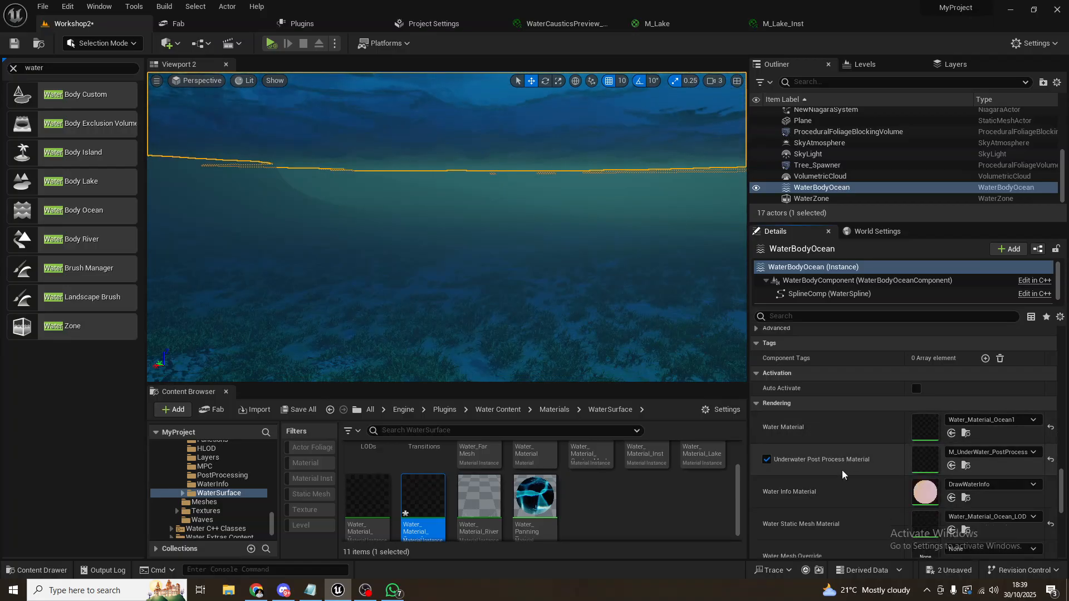
scroll(840, 463, down, 1)
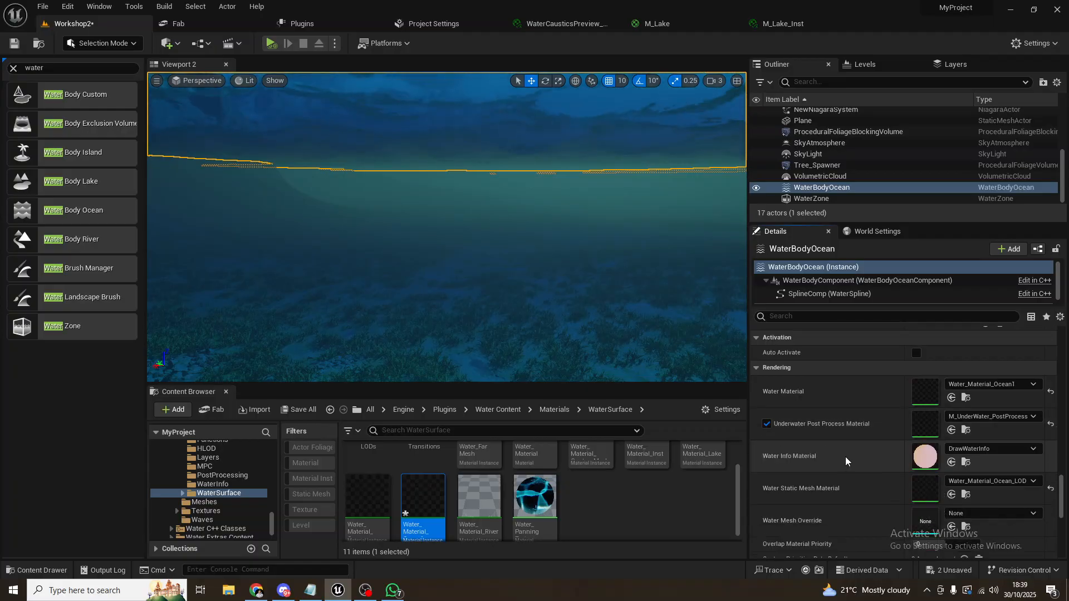
scroll(844, 459, down, 1)
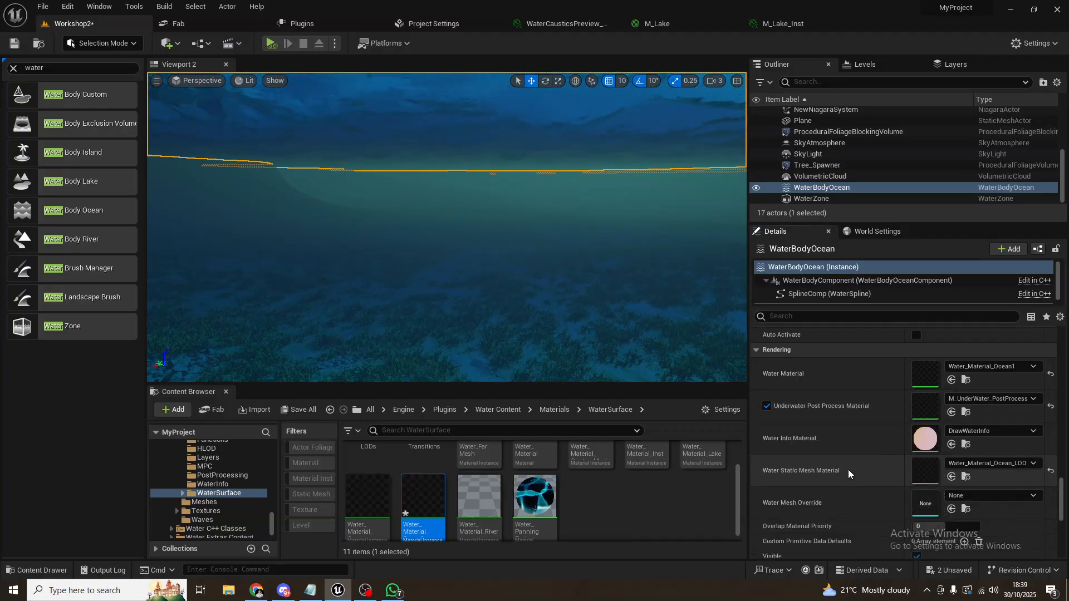
scroll(846, 463, down, 1)
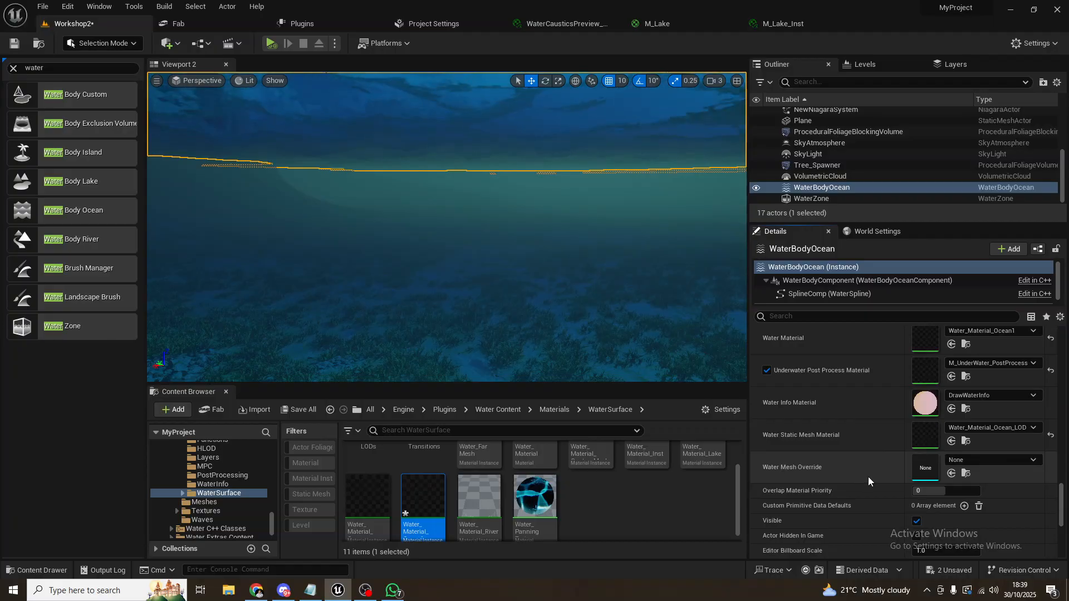
scroll(868, 475, up, 3)
scroll(869, 475, up, 2)
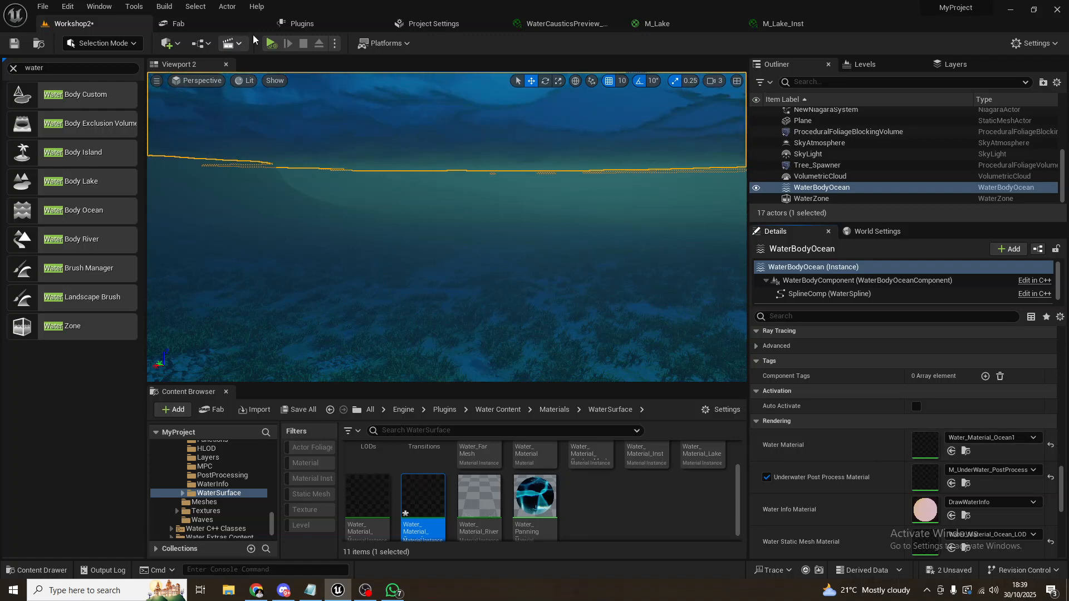
Step: Check the Water plugin's entry in the Plugins list and return to the Workshop2 level
click(288, 25)
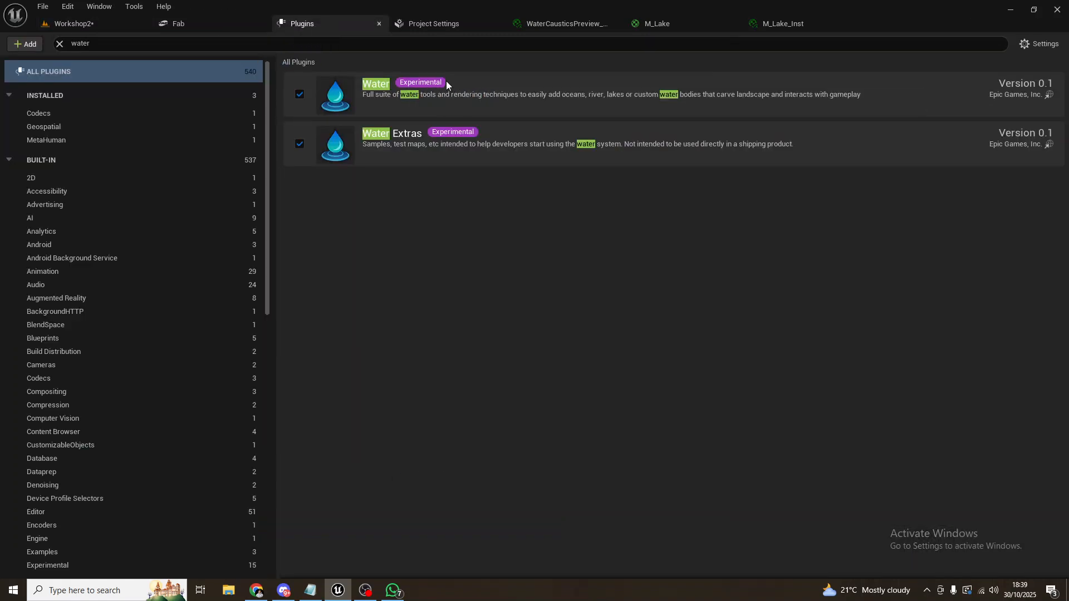
mouse_move(412, 87)
click(116, 25)
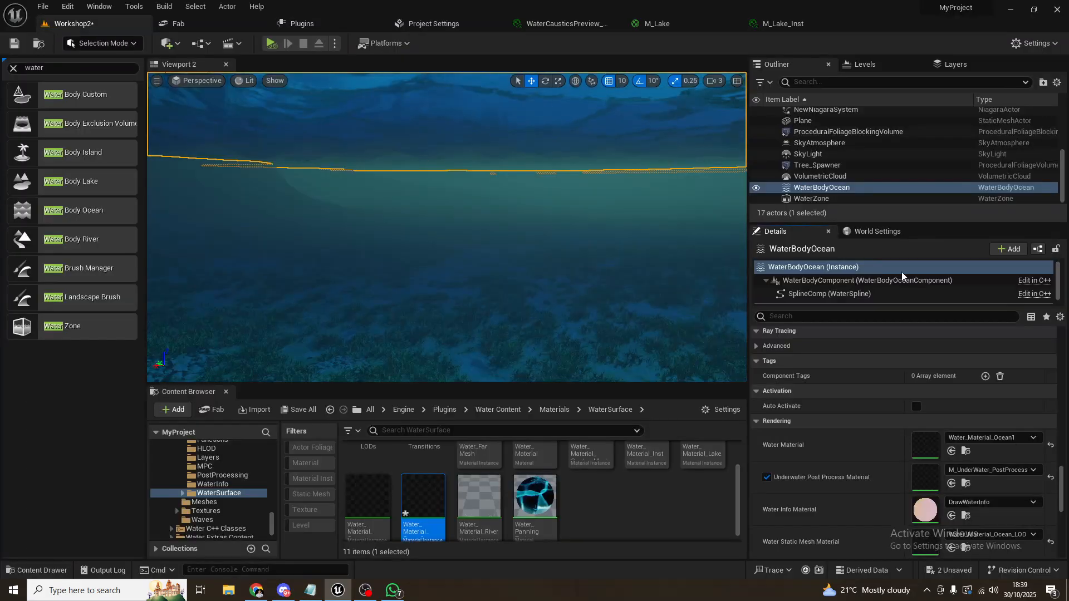
Step: Review WaterBodyOcean's remaining Rendering settings and bring the view back above the water, ending at the Transform settings
scroll(867, 375, down, 3)
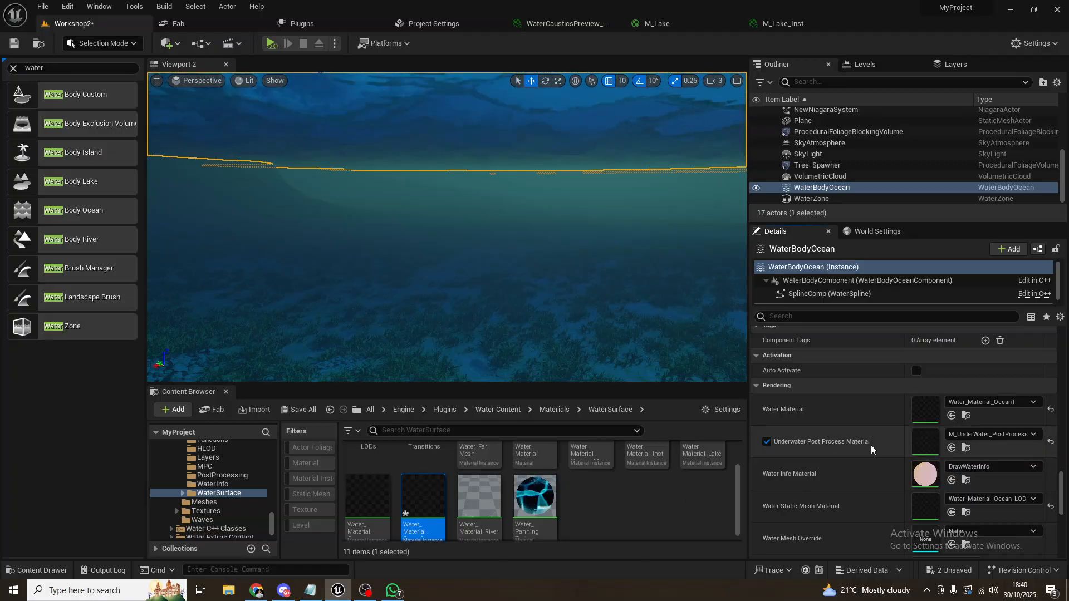
scroll(871, 445, down, 2)
scroll(838, 384, down, 3)
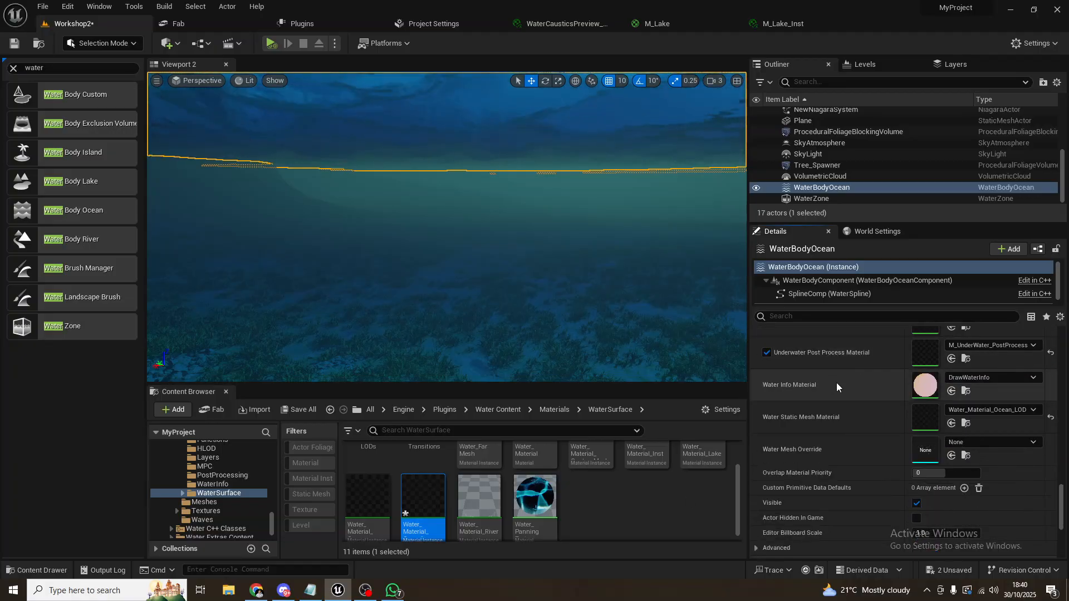
scroll(870, 412, up, 3)
scroll(869, 415, up, 9)
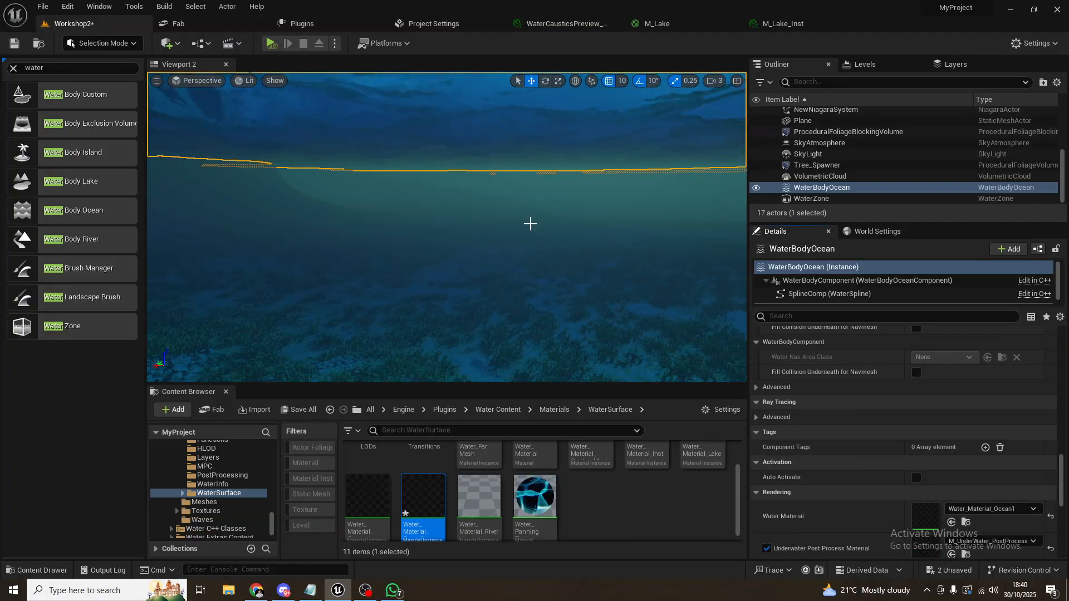
right_drag(529, 225, 498, 215)
key(e)
key(e)
scroll(908, 442, up, 15)
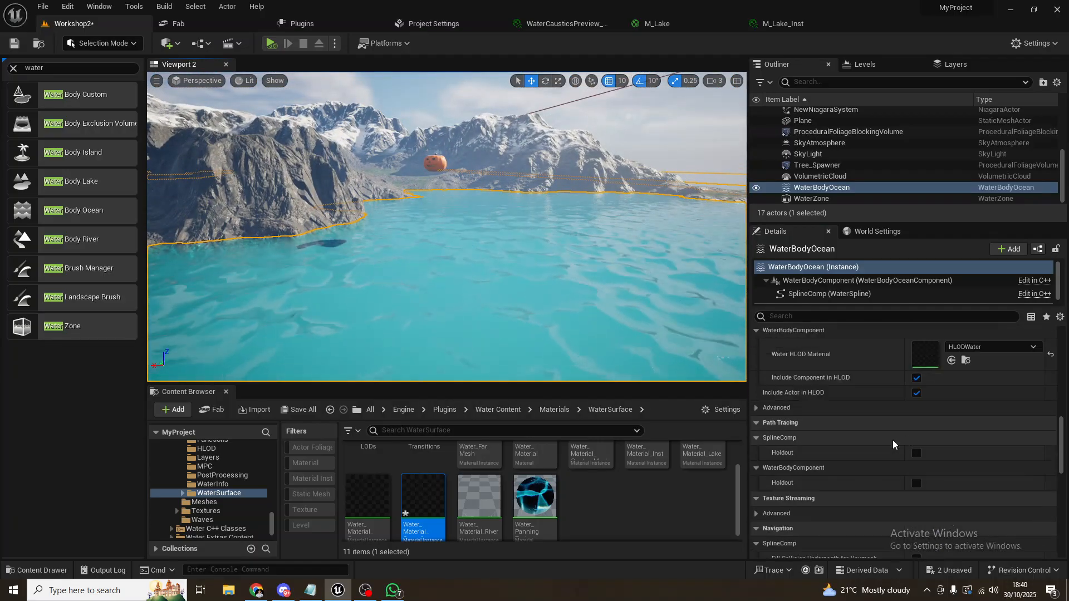
scroll(906, 440, up, 6)
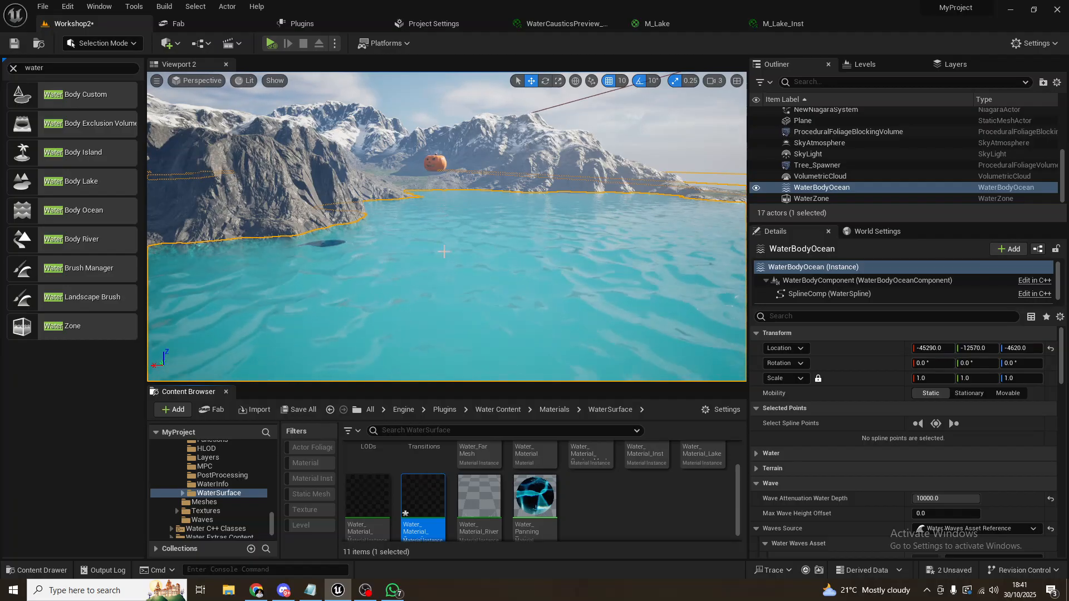
Step: Deselect WaterBodyOcean and look over the shoreline and surrounding terrain
right_drag(444, 251, 312, 272)
key(Escape)
right_drag(529, 226, 435, 208)
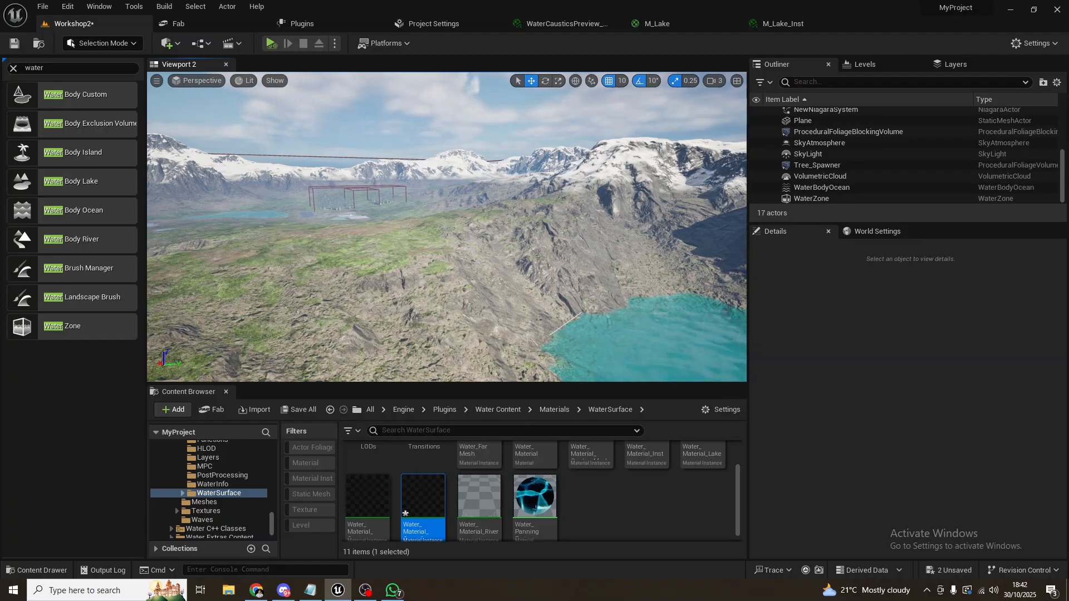
right_drag(482, 249, 657, 245)
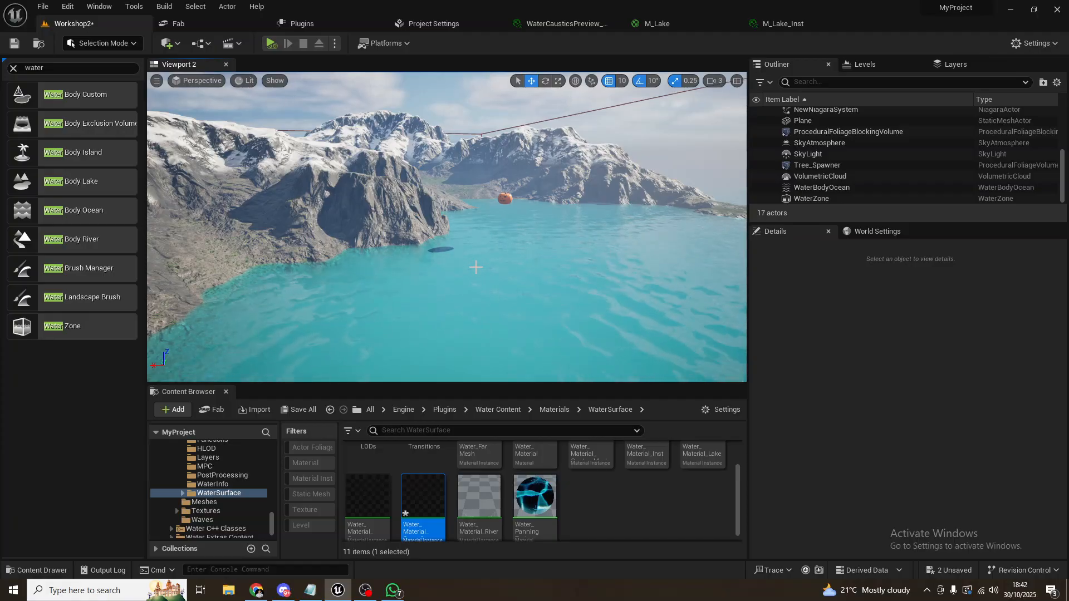
right_drag(508, 303, 441, 298)
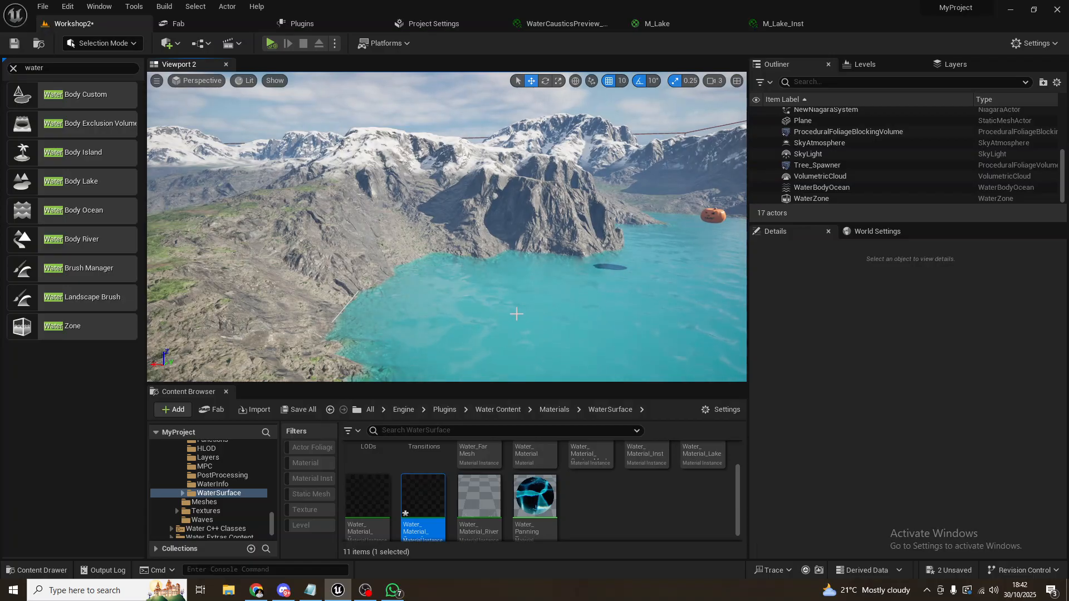
Step: Clear the water search from the placeable actor classes and save the Workshop2 level
click(12, 74)
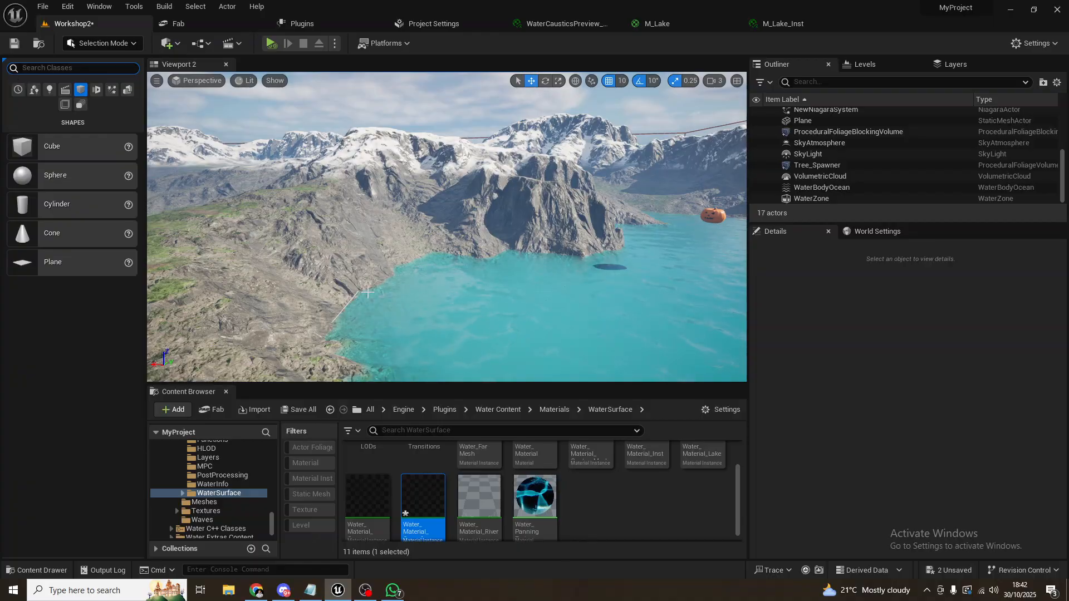
mouse_move(411, 301)
right_down()
mouse_move(451, 299)
mouse_move(407, 301)
right_up()
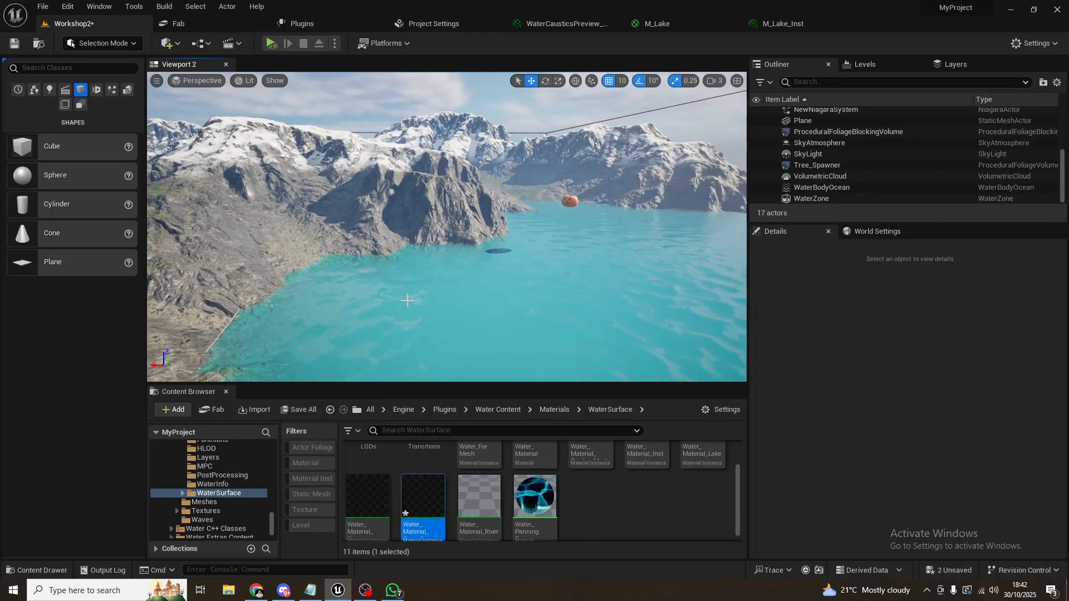
key(ctrl+s)
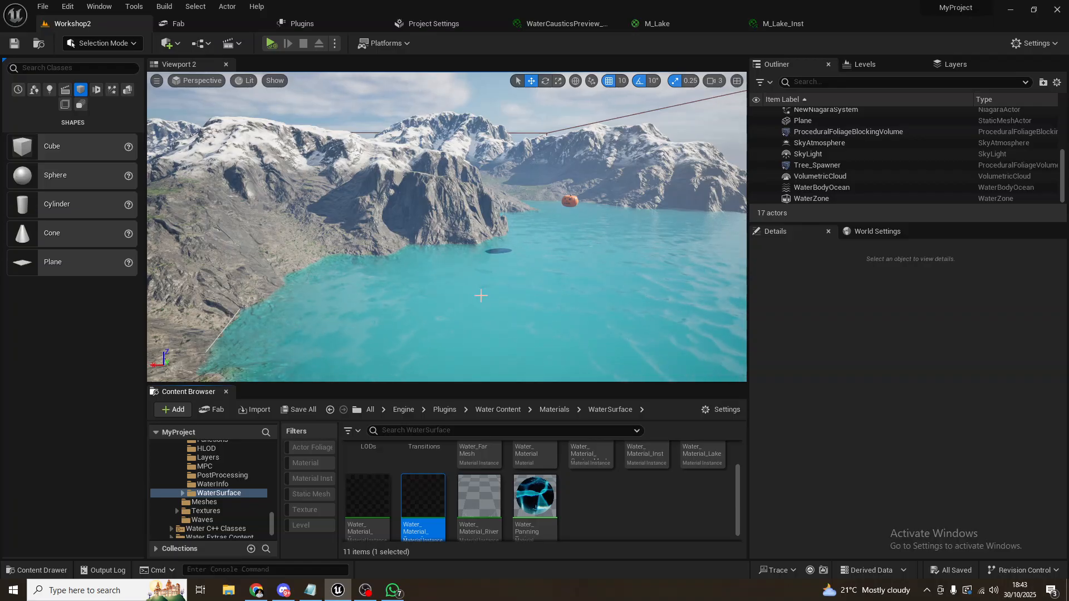
Step: Examine the ocean's surface and waves in the level from several angles, high up and close to the water
right_drag(494, 271, 579, 287)
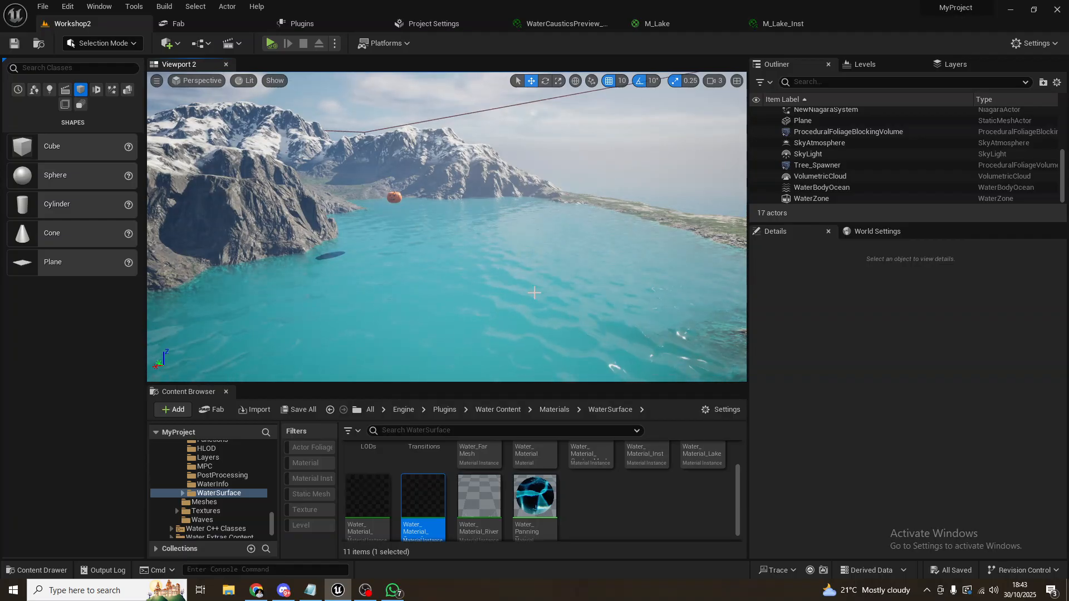
right_drag(541, 293, 535, 292)
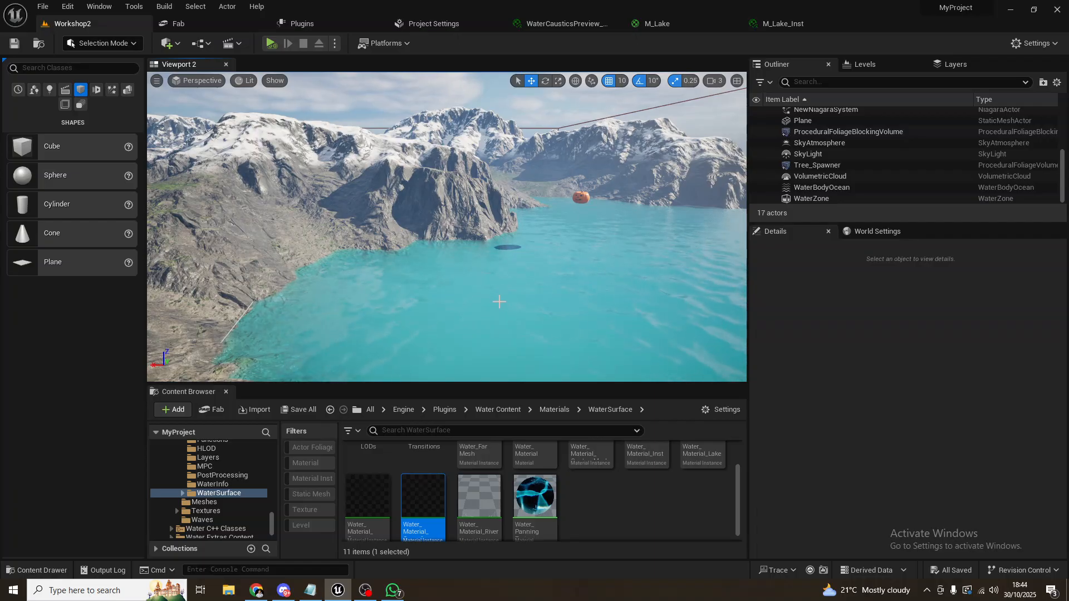
mouse_move(428, 304)
right_down()
mouse_move(513, 296)
mouse_move(412, 297)
right_up()
key(w)
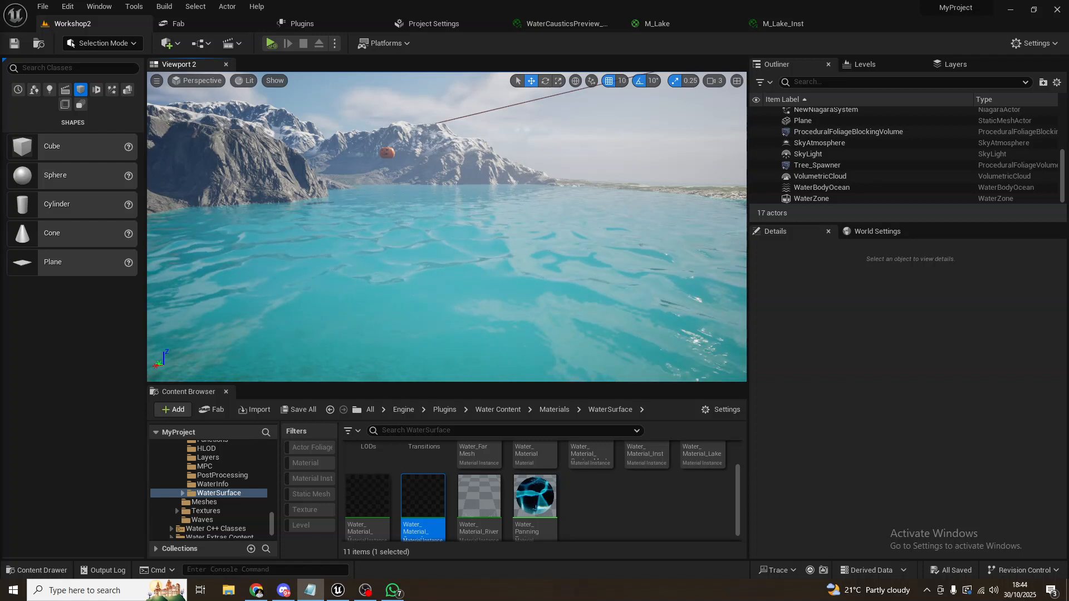
right_drag(446, 227, 452, 217)
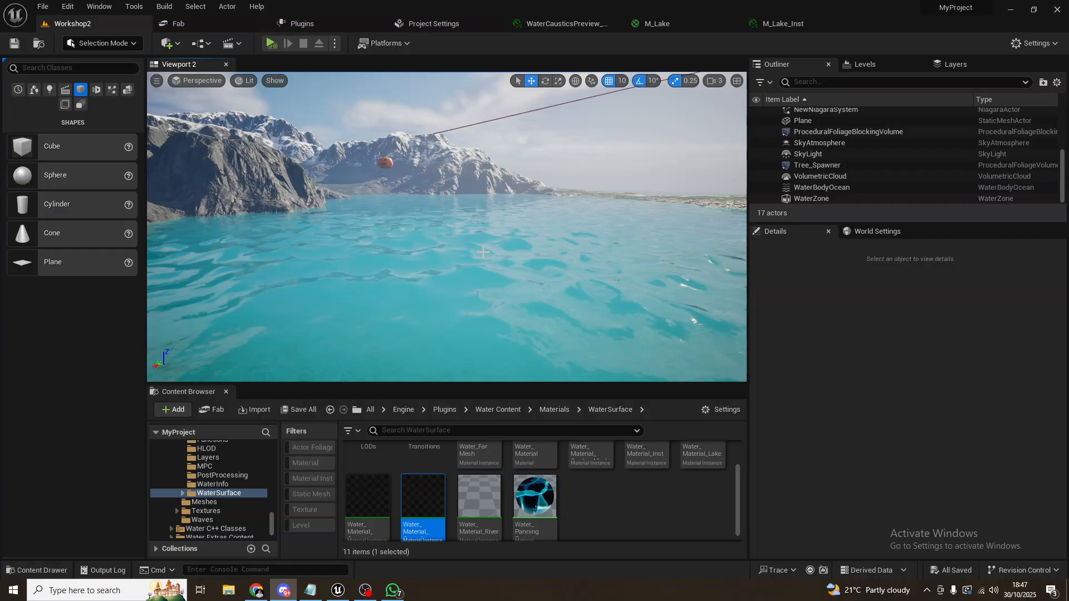
right_drag(440, 235, 432, 225)
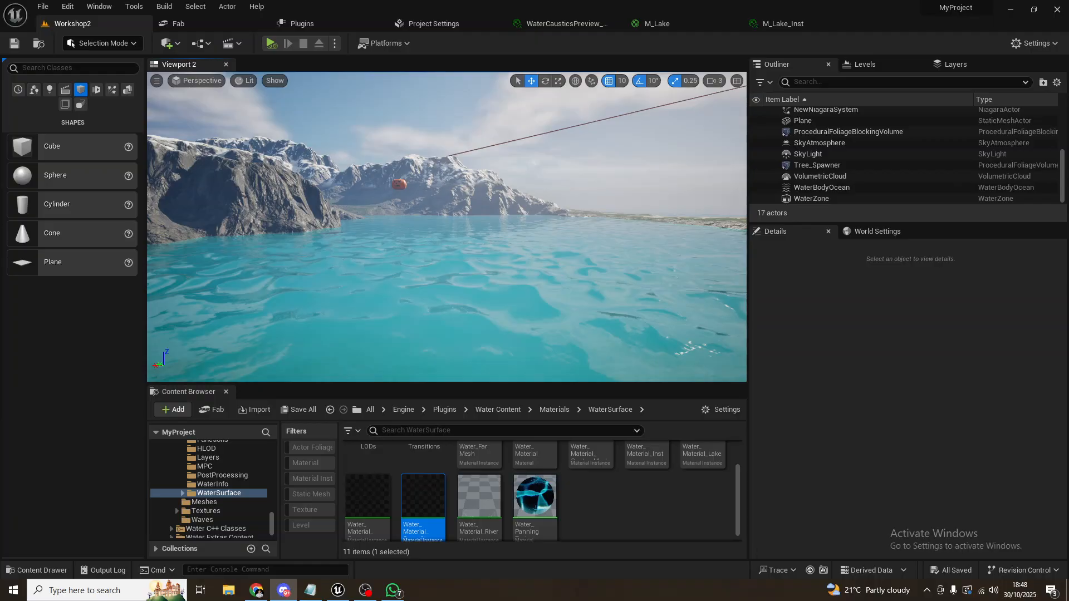
Step: Consult the Water Debugging and Scalability Options page in Chrome, and return to Unreal Editor to view the ocean from the grassy shore
key(alt+Tab)
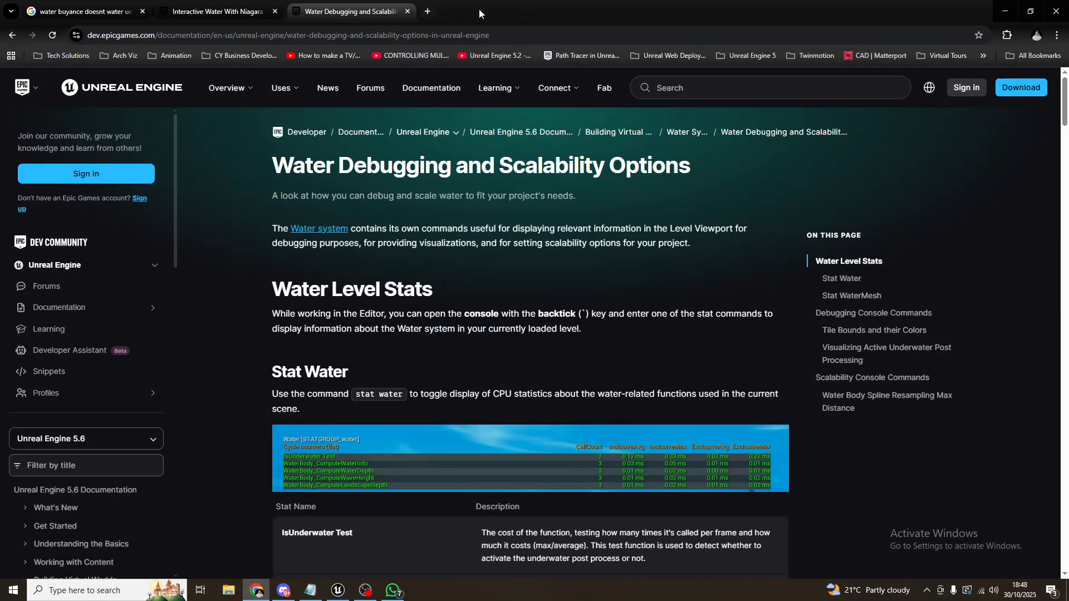
key(alt+Tab)
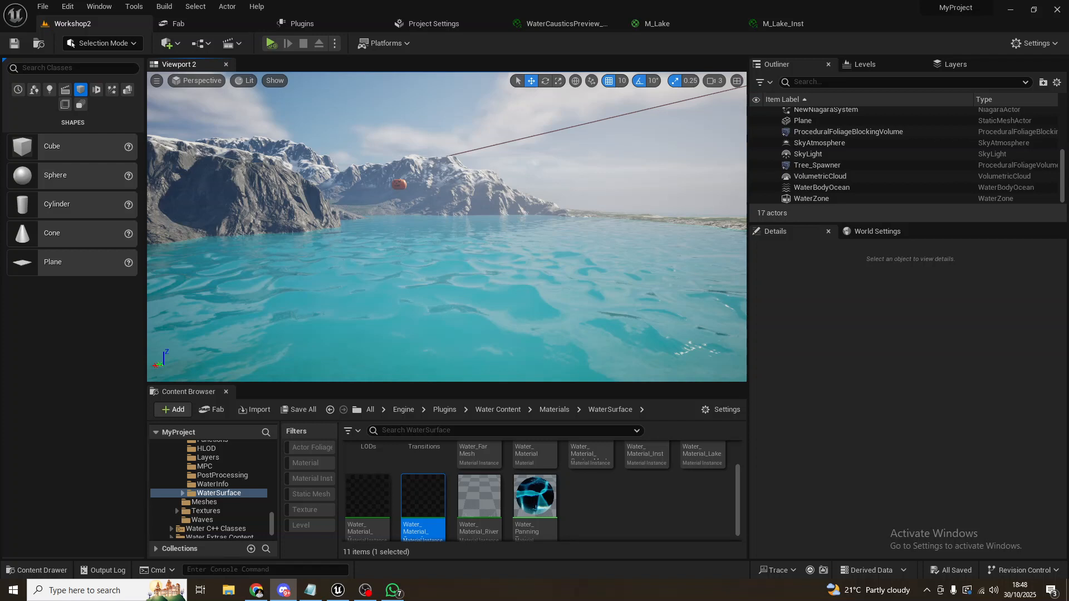
right_drag(446, 227, 478, 233)
key(w)
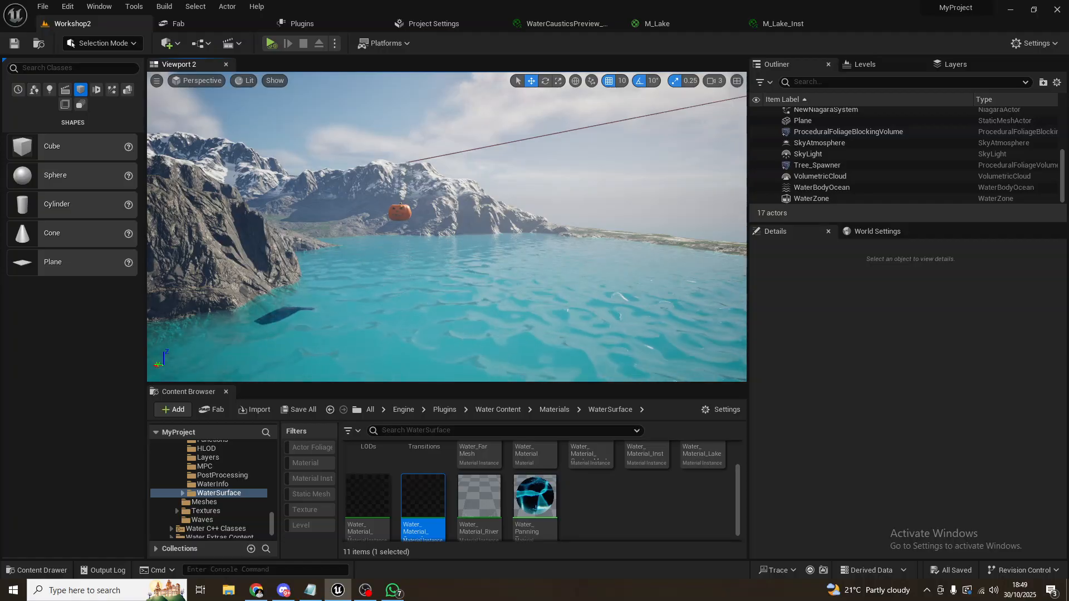
right_drag(446, 223, 419, 224)
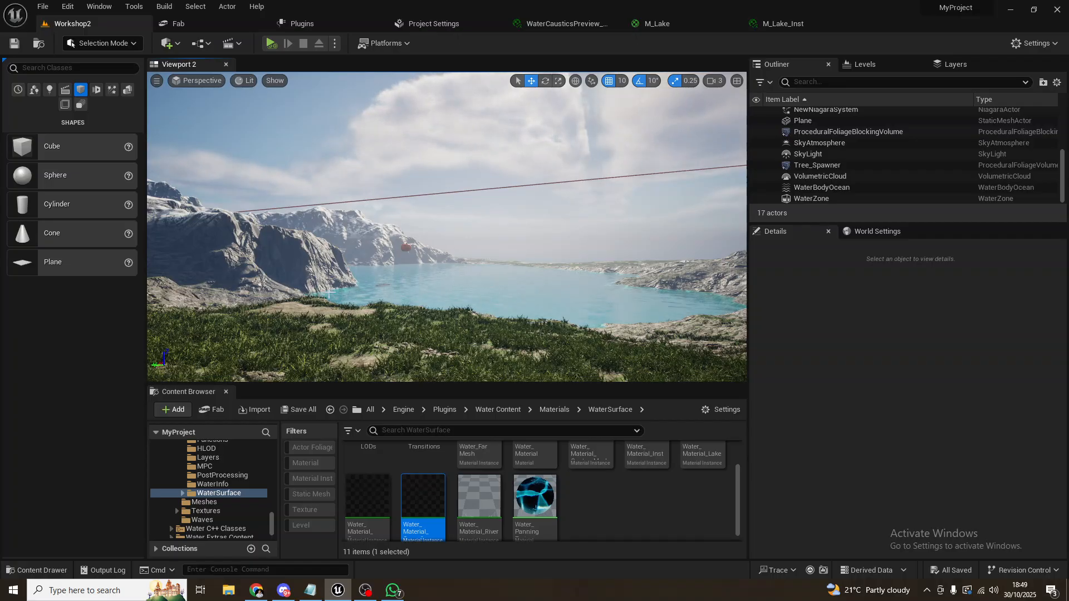
Step: Enlarge the Content Browser, open the Water Content plugin folder and collapse its Caustics subfolder
drag(293, 385, 293, 311)
scroll(246, 455, up, 6)
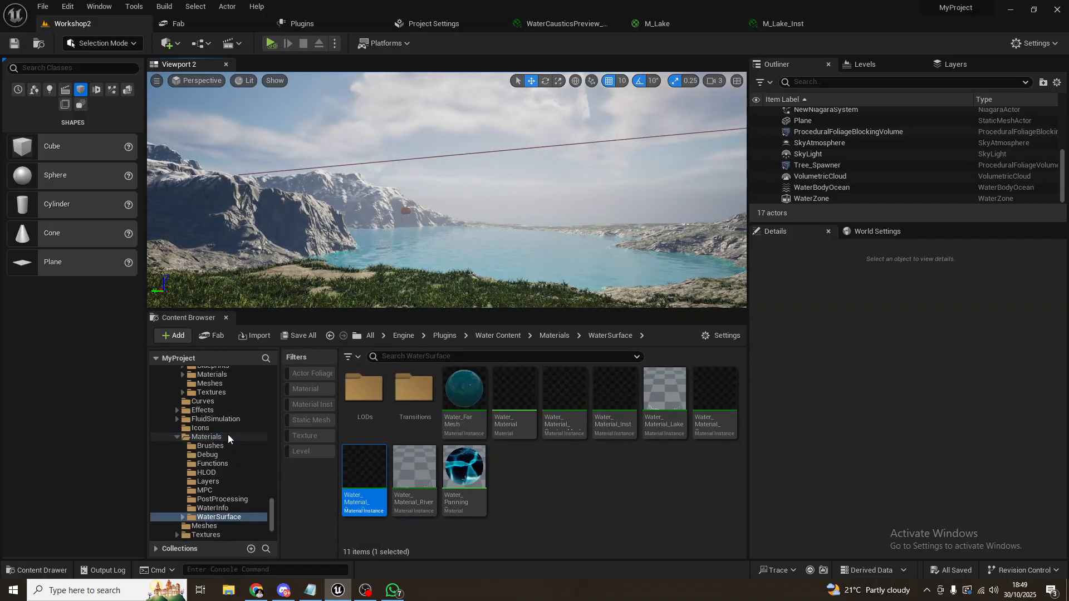
click(219, 428)
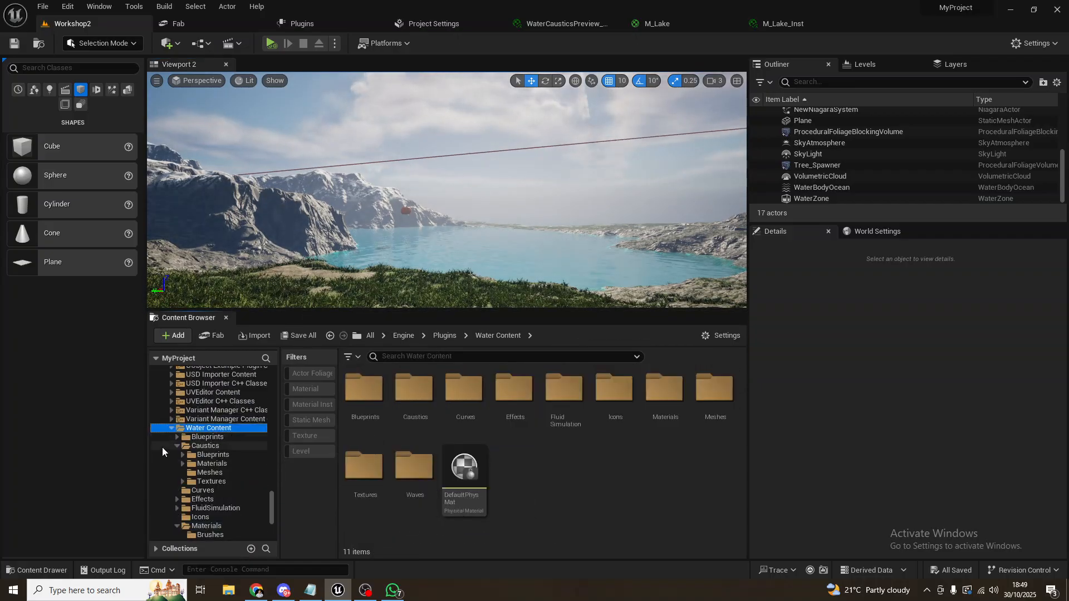
click(178, 446)
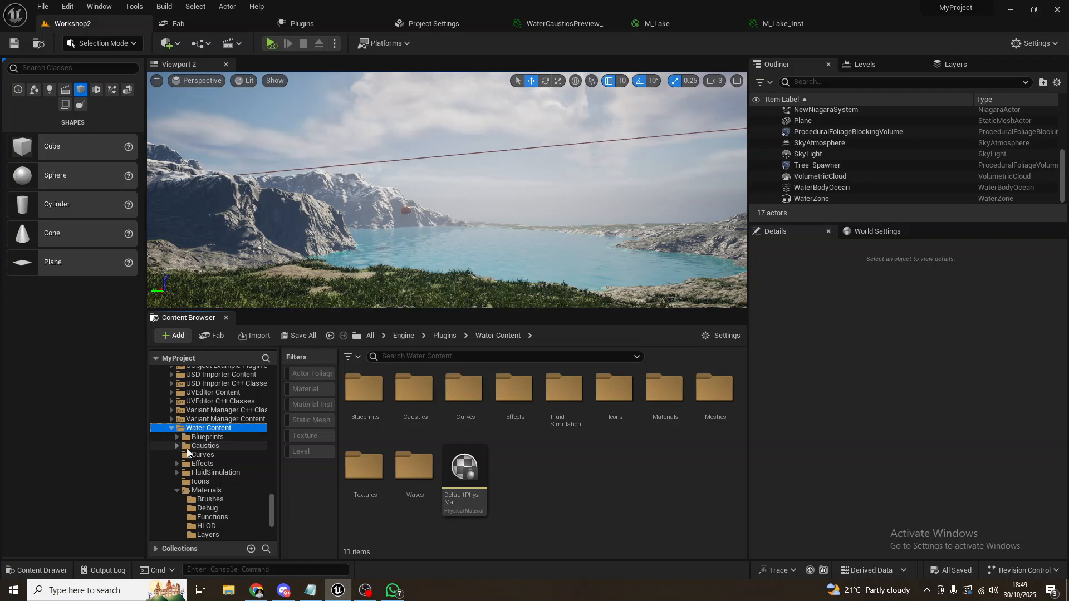
Step: Collapse the Materials folder, open the Blueprints folder of Water Content and select the BP_BuoyancyExample blueprint
click(177, 491)
click(217, 438)
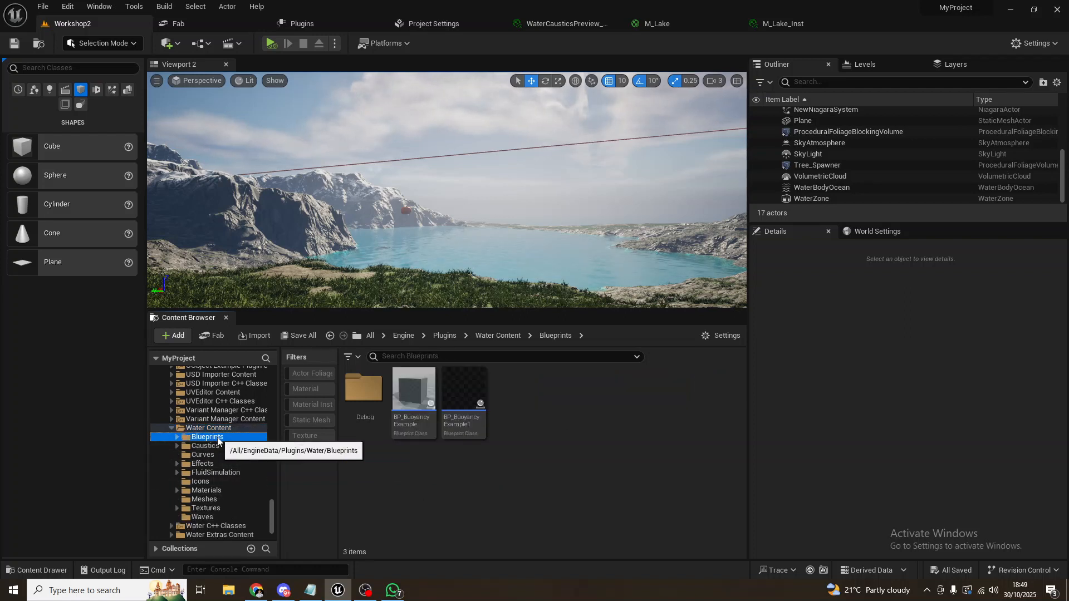
click(416, 426)
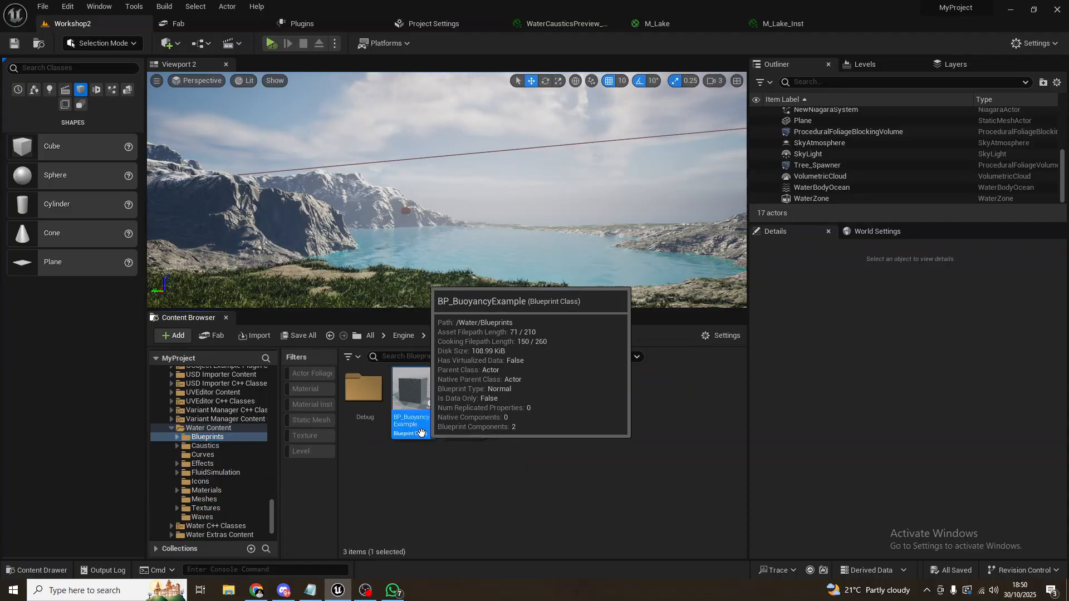
Step: Place BP_BuoyancyExample in the level over the ocean at about -61830, -11490, -3700, above the water surface
key(w)
right_drag(522, 251, 508, 291)
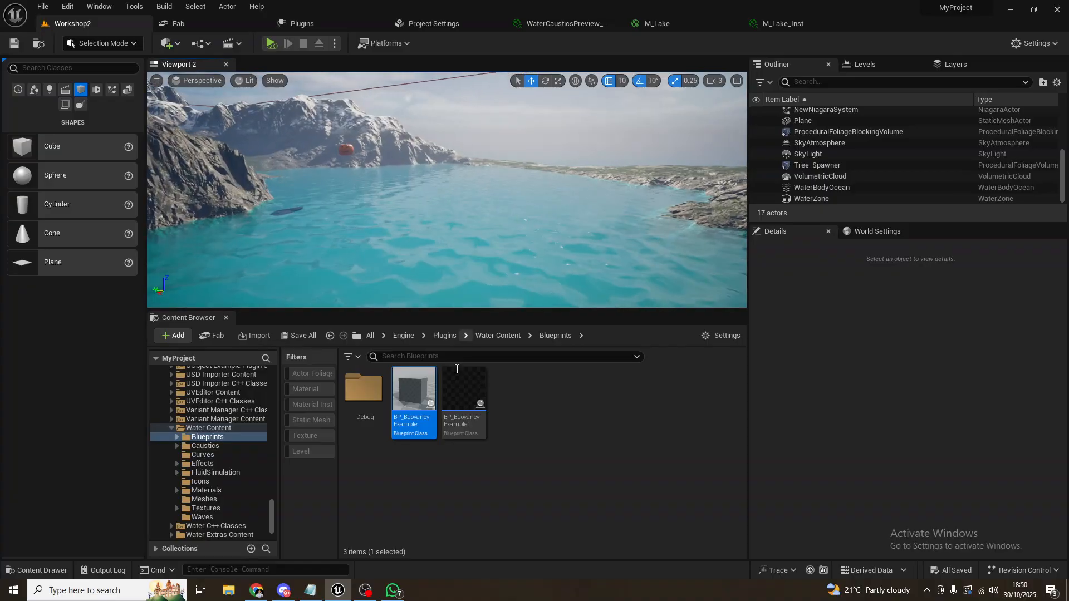
drag(412, 399, 456, 215)
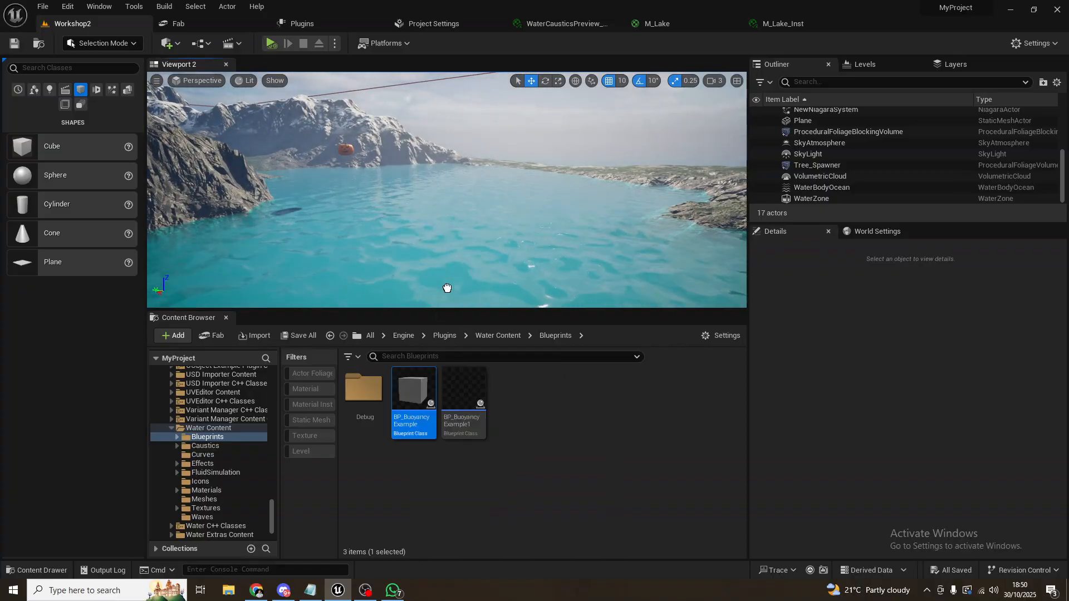
drag(447, 288, 447, 288)
drag(444, 252, 461, 170)
key(w)
right_drag(461, 169, 436, 140)
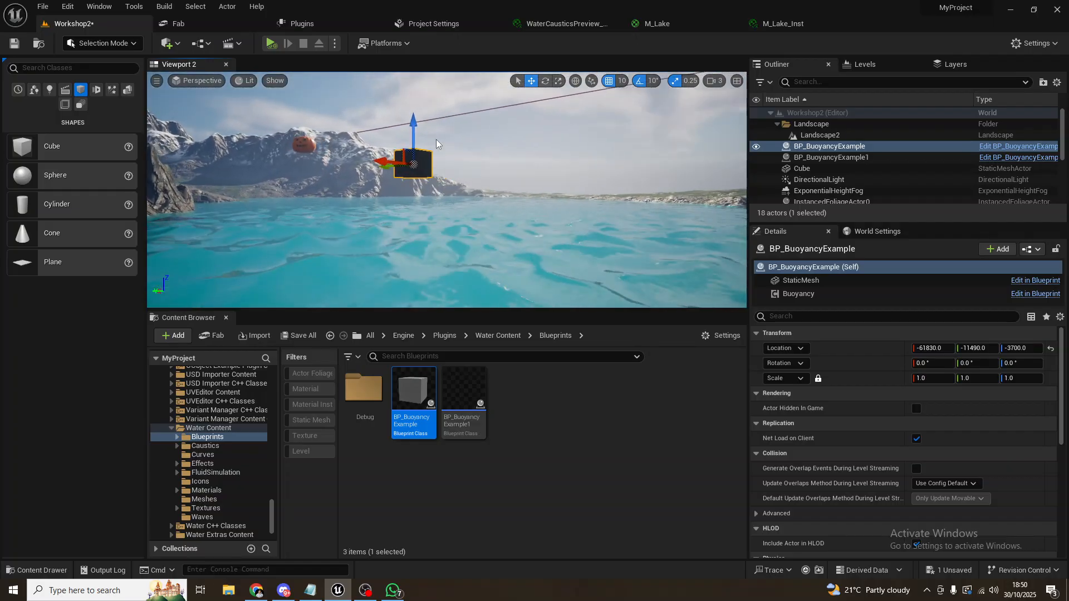
Step: Simulate the level twice to examine how the buoyancy cube drops and floats on the waves, ending with the simulation stopped
click(288, 43)
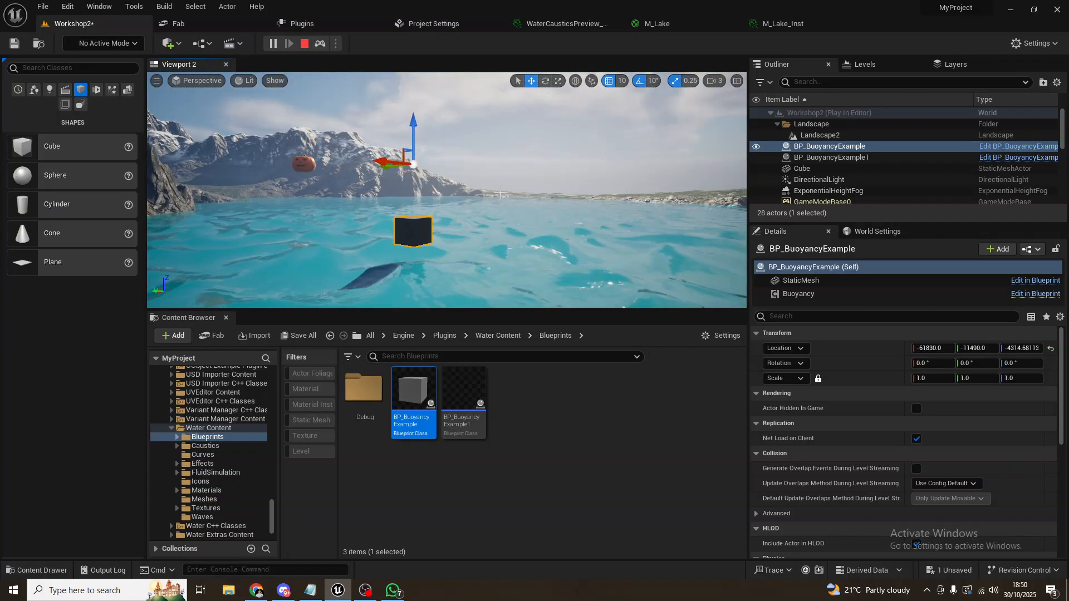
mouse_move(471, 193)
right_down()
mouse_move(448, 200)
mouse_move(473, 214)
mouse_move(528, 199)
mouse_move(465, 203)
right_up()
key(a)
key(w)
key(d)
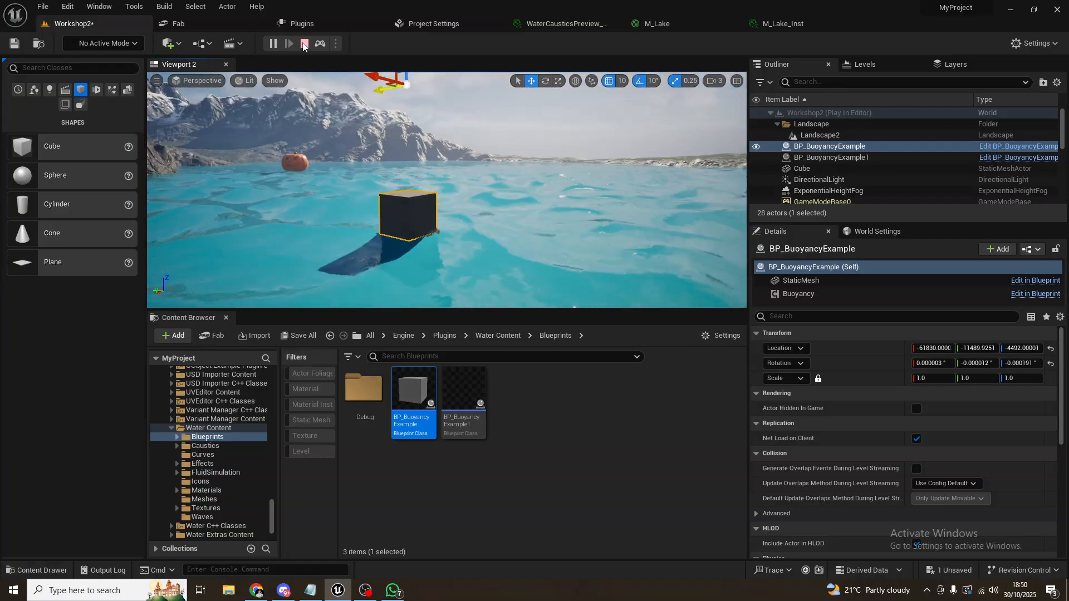
click(304, 43)
click(287, 44)
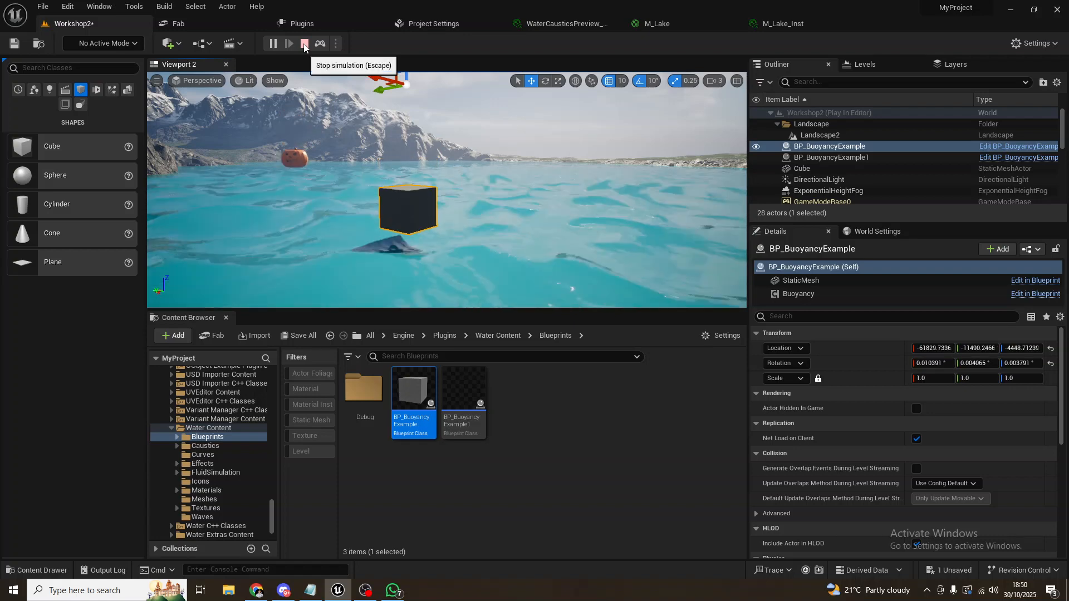
click(305, 43)
Step: Save the Workshop2 level with the placed buoyancy cube
key(ctrl+s)
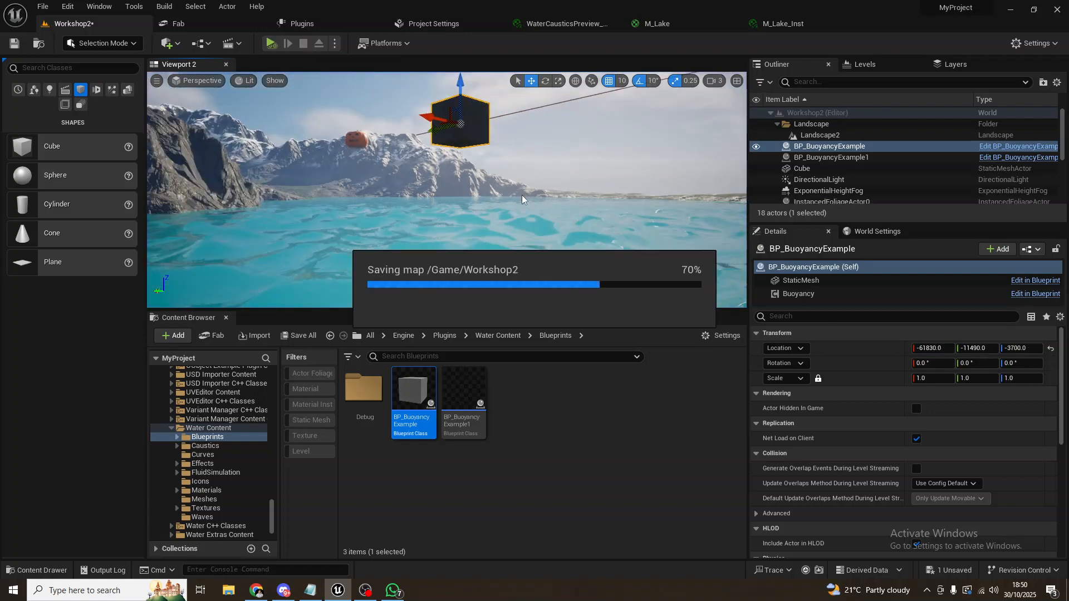
key(e)
right_drag(493, 197, 514, 192)
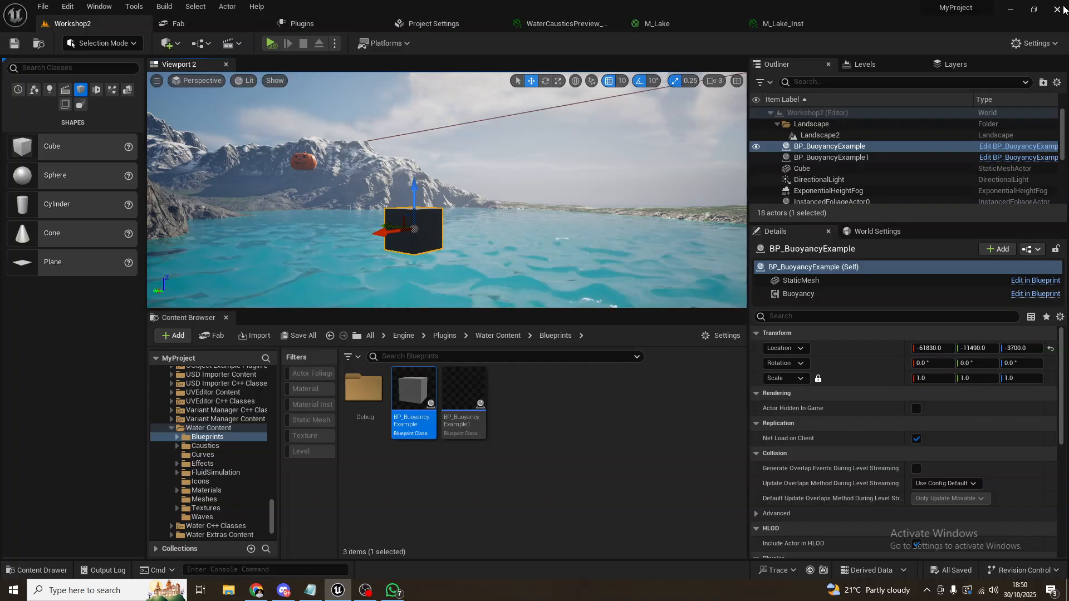
Step: Close the editor, start the Epic Games Launcher and reopen MyProject from its library
key(super+d)
key(super)
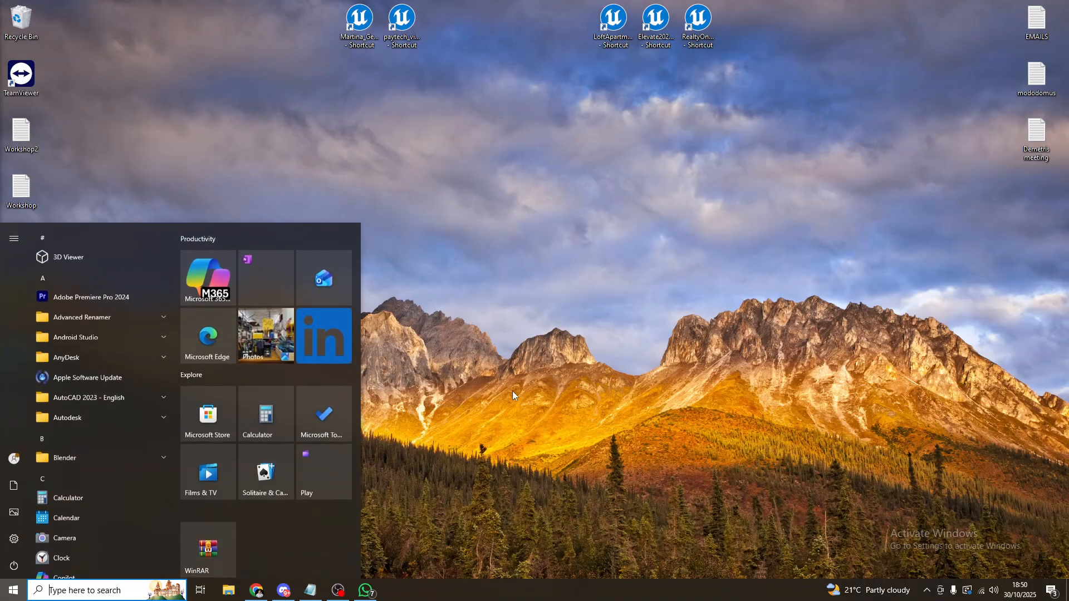
text(epic)
key(Return)
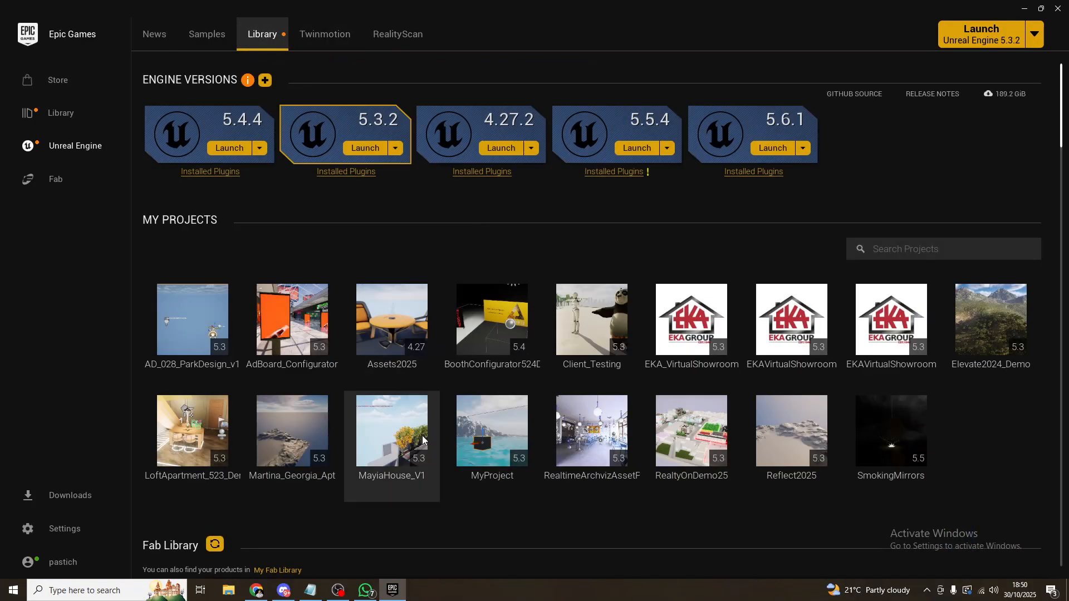
double_click(480, 426)
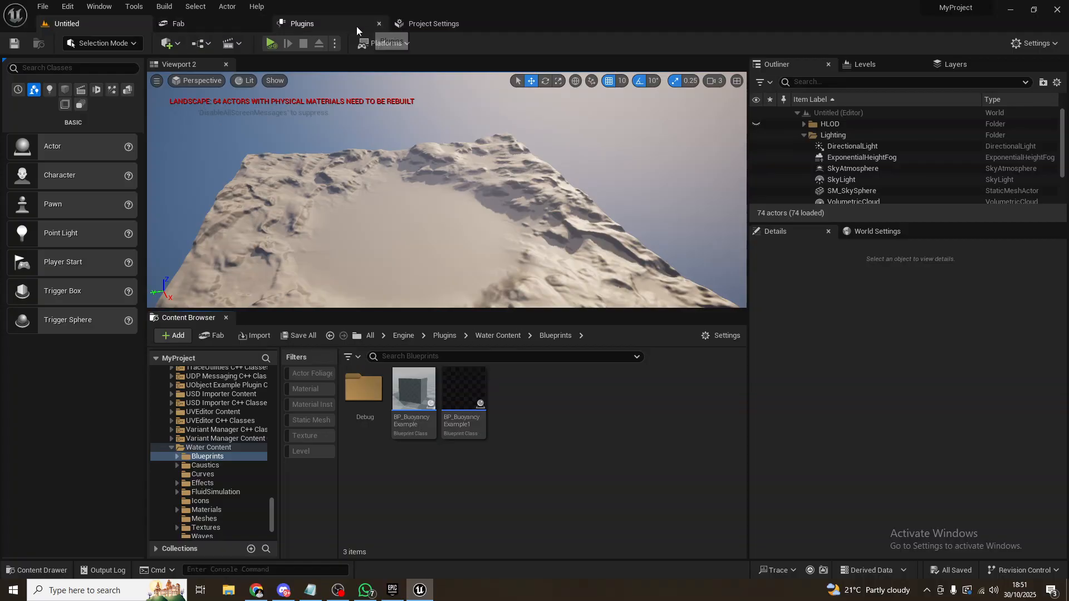
Step: Glance at the Plugins list, and open the Workshop2 level from the project's Content folder
click(322, 26)
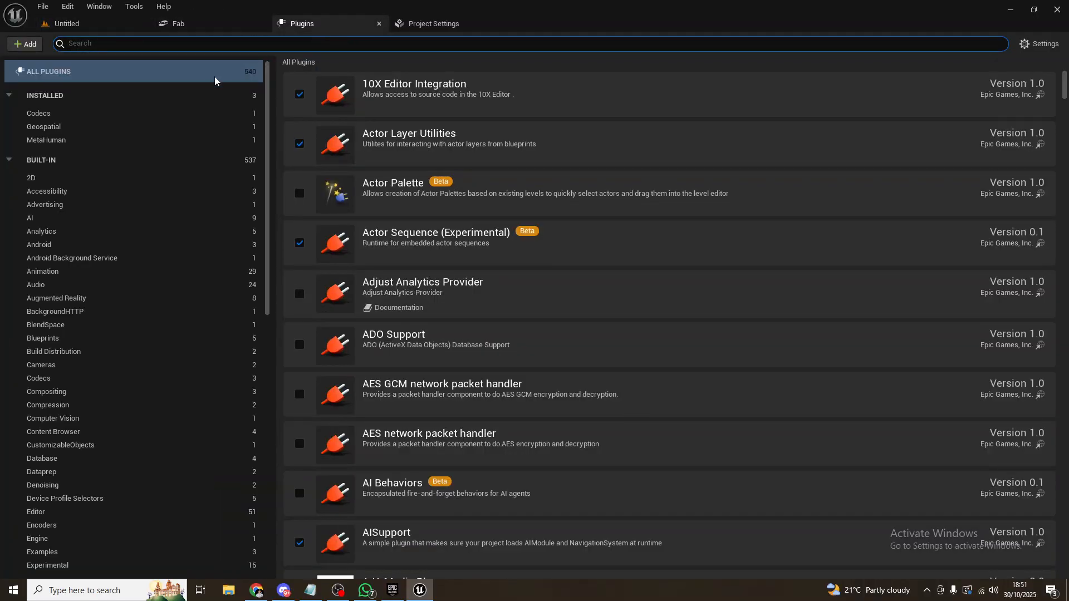
click(101, 26)
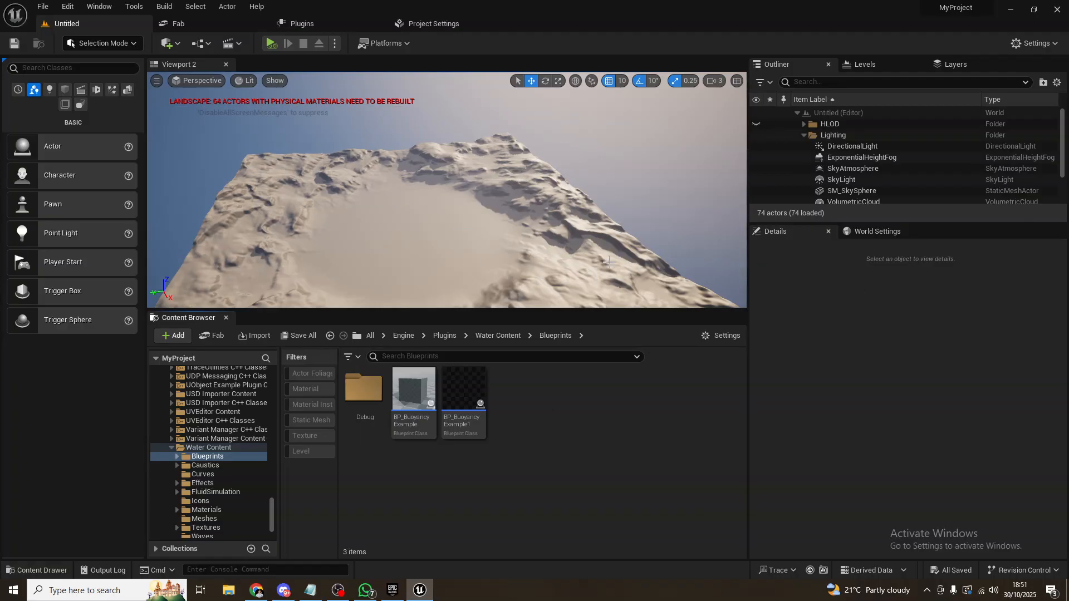
drag(271, 506, 265, 372)
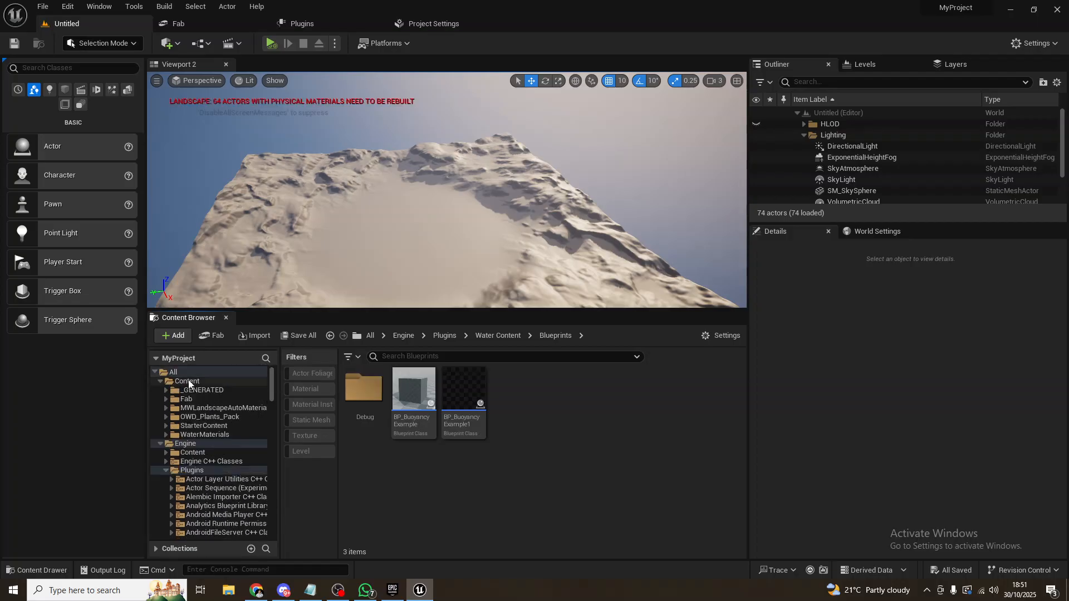
click(228, 382)
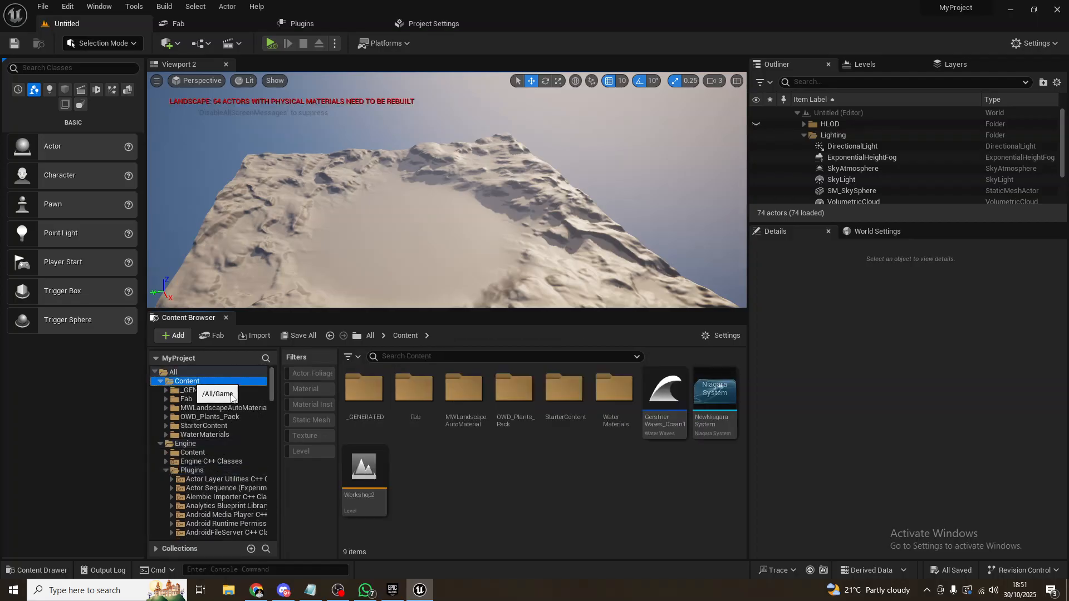
double_click(364, 474)
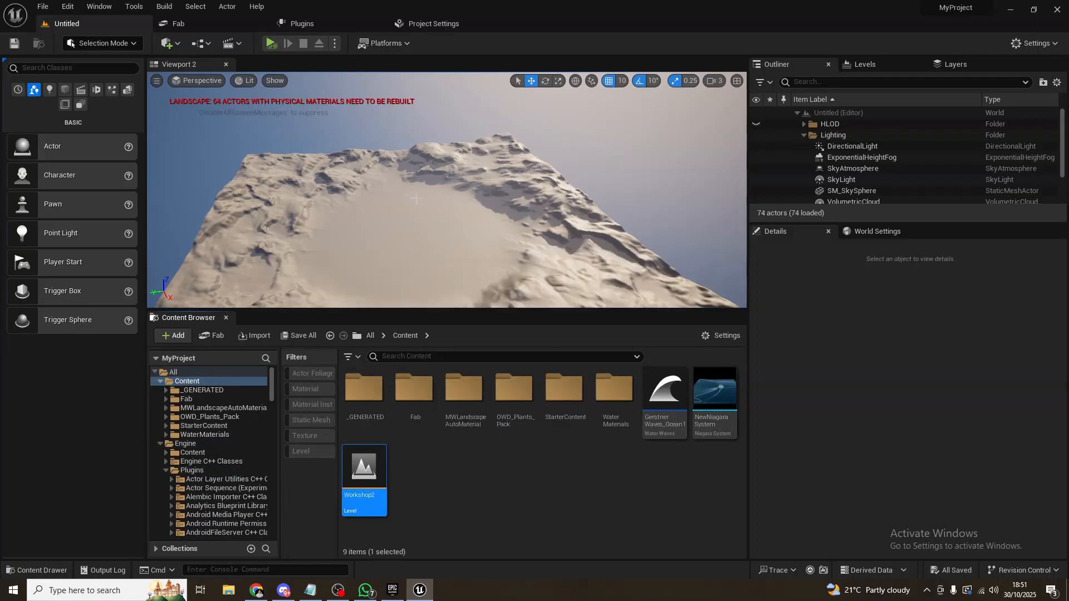
Step: Select WaterBodyOcean near the floating cube and choose WaterBodyCollision as its collision preset
right_drag(521, 248, 374, 287)
key(d)
key(a)
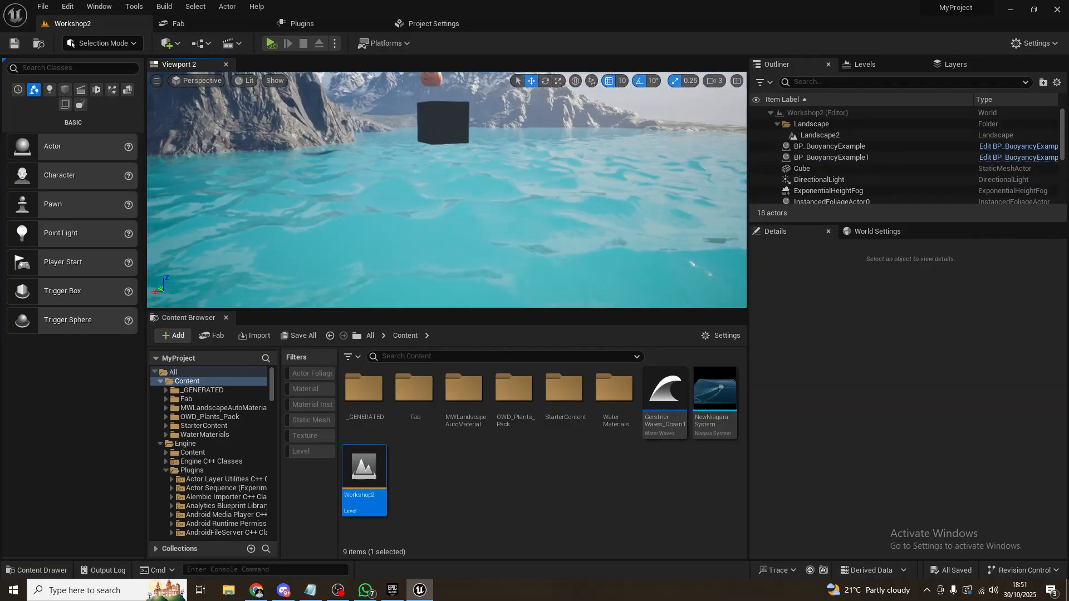
click(521, 248)
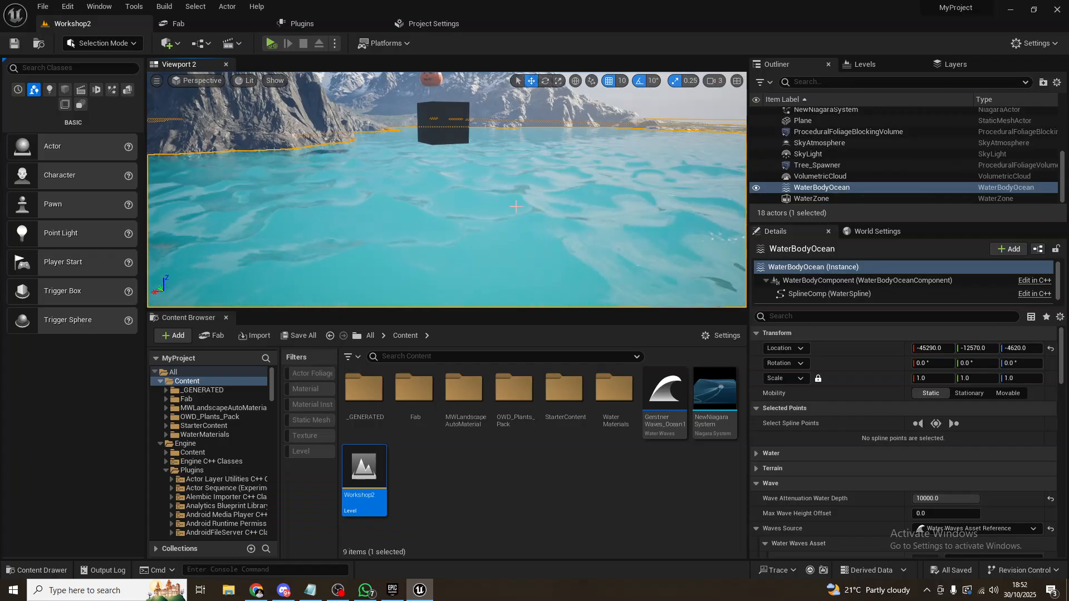
click(525, 225)
click(525, 224)
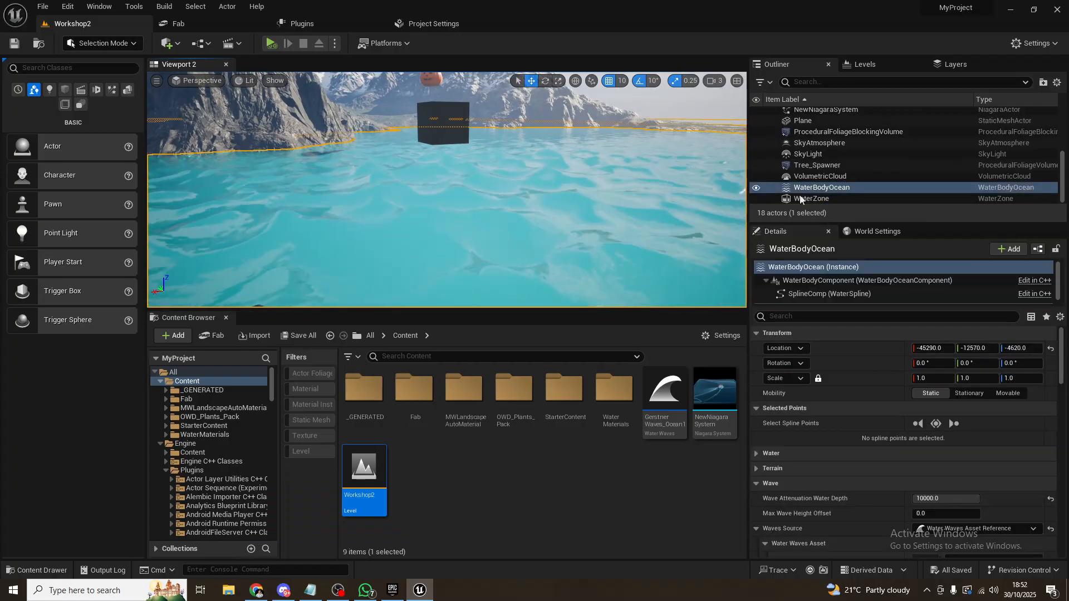
scroll(866, 438, down, 10)
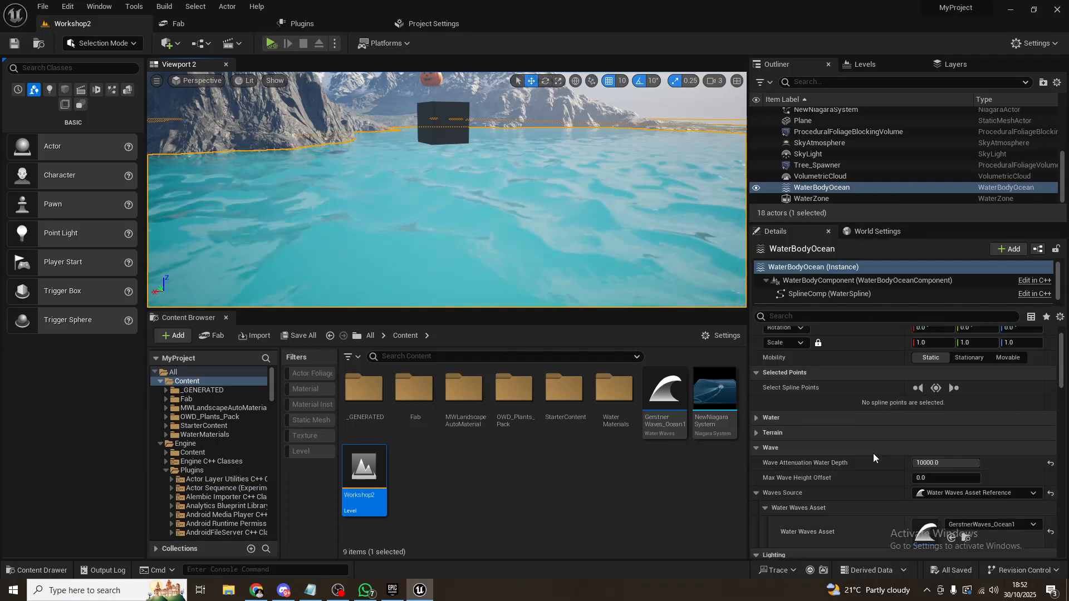
scroll(855, 438, down, 3)
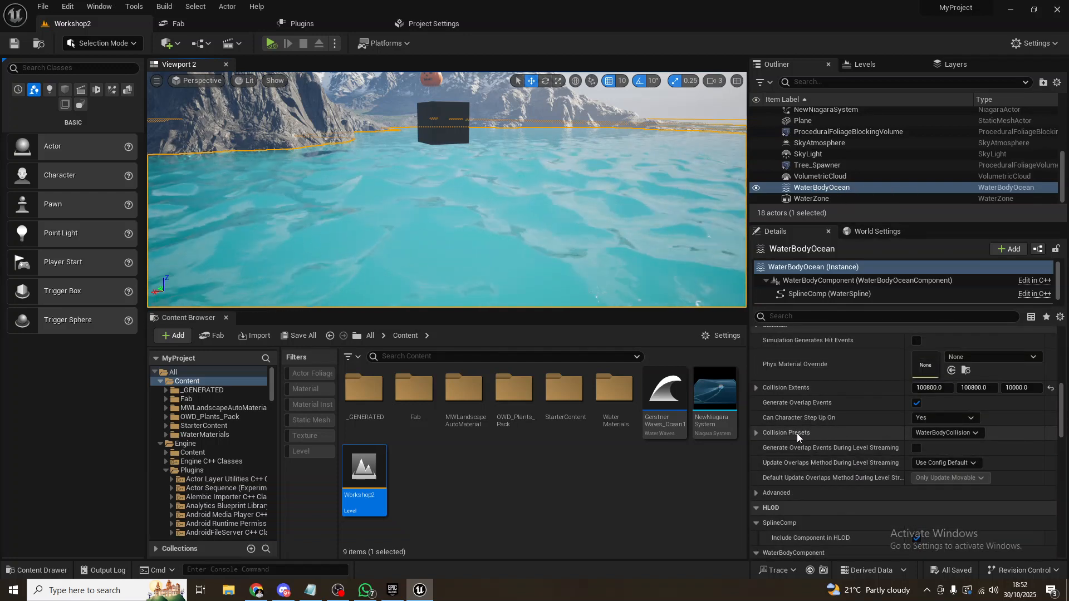
click(942, 432)
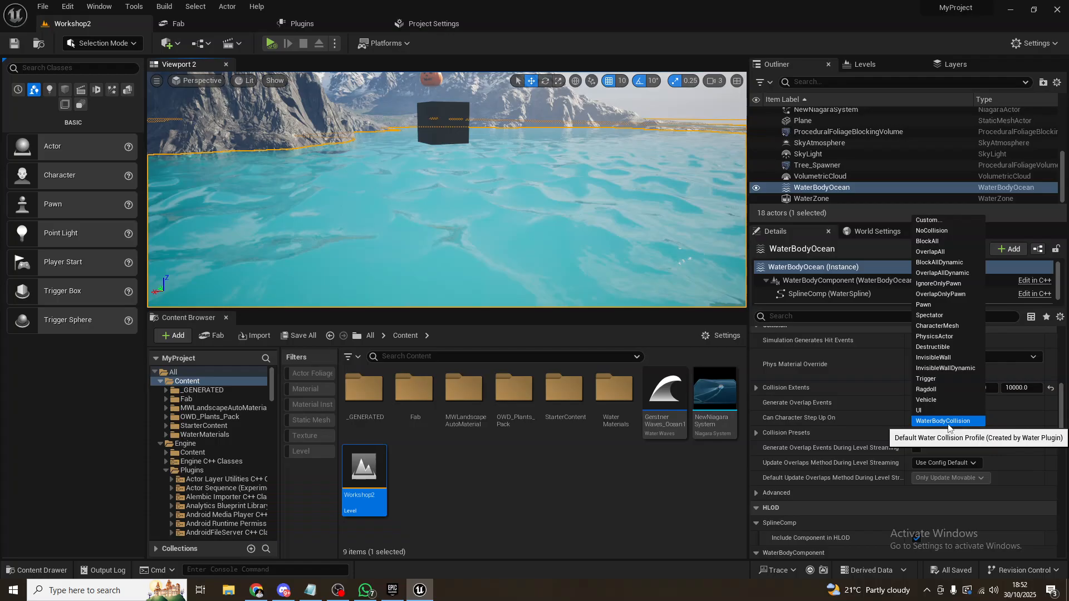
click(947, 423)
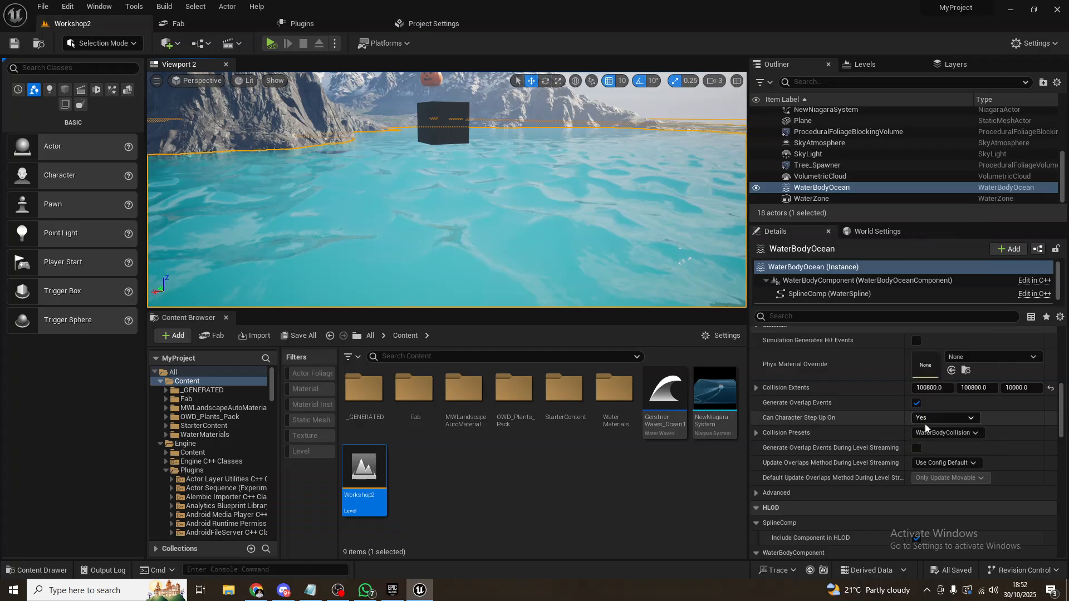
Step: Expand the ocean's collision preset and examine its trace and object responses for Ignore, Overlap and Block
click(755, 433)
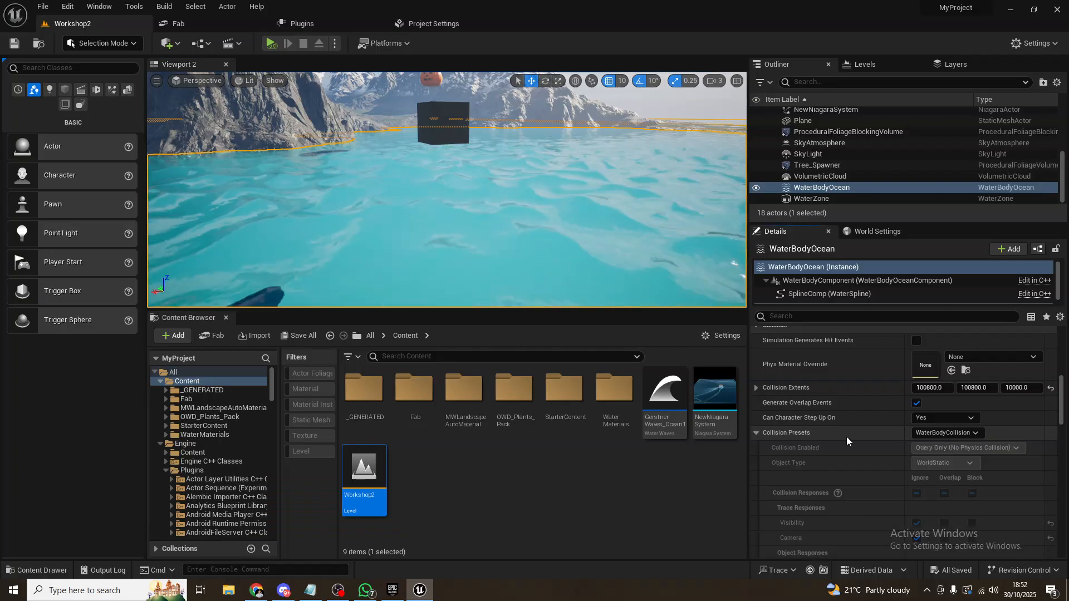
scroll(769, 431, down, 3)
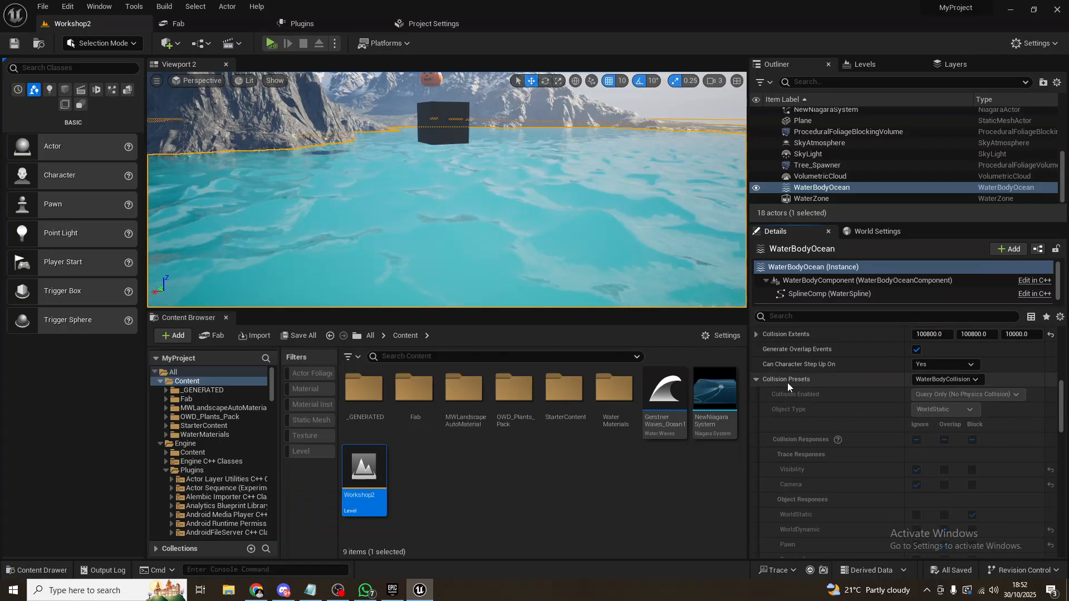
scroll(854, 392, down, 3)
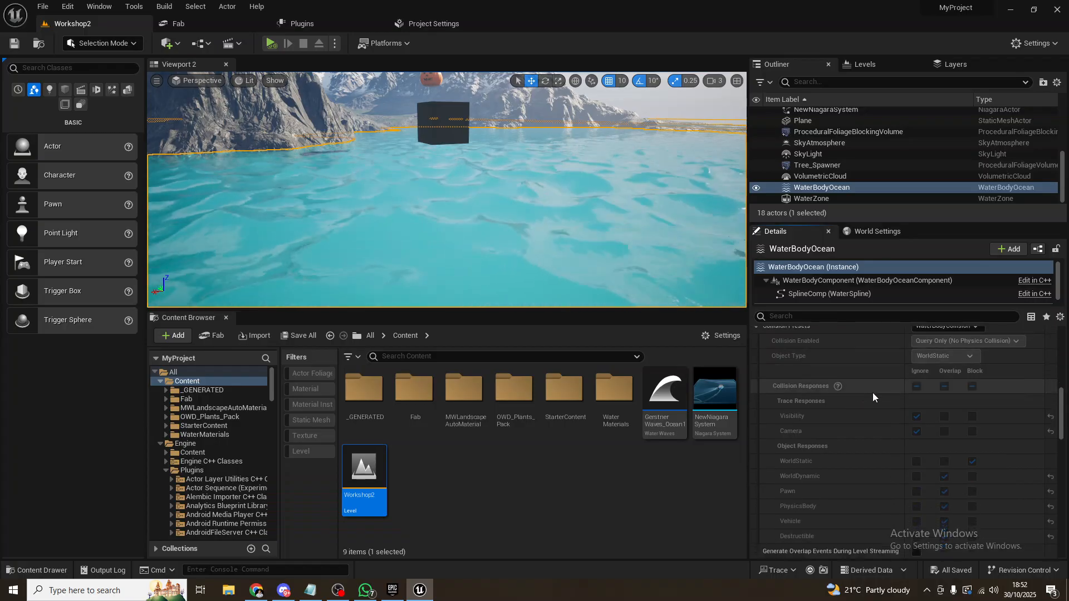
scroll(911, 395, down, 1)
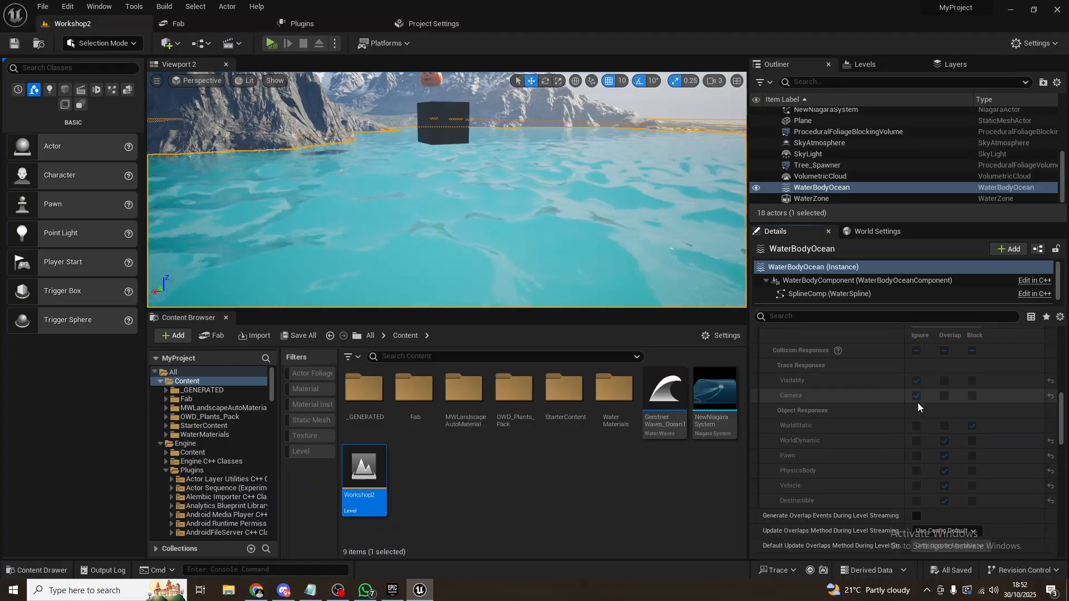
scroll(918, 403, down, 2)
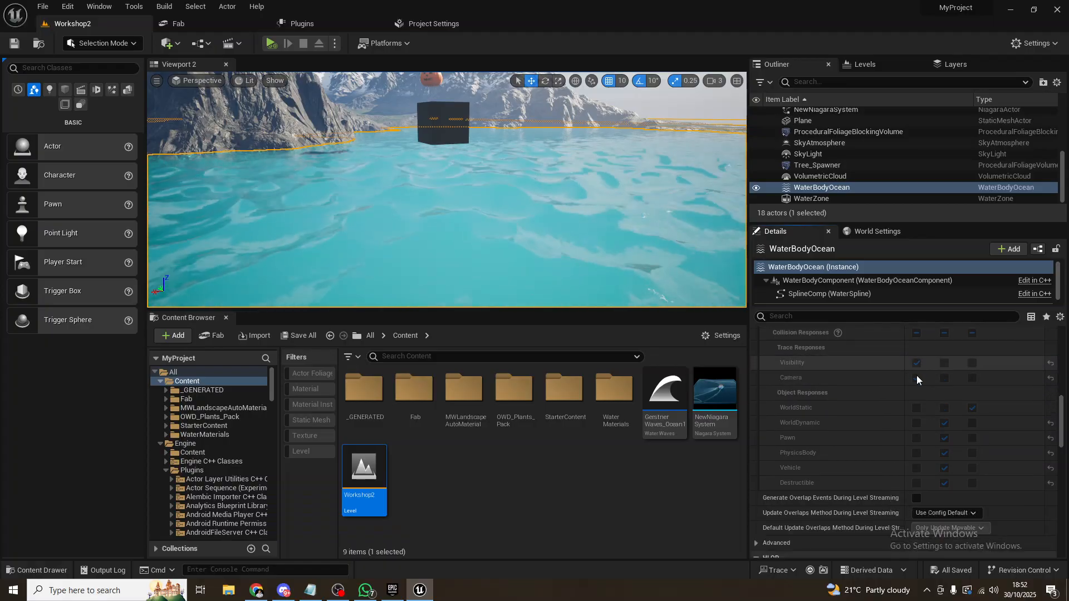
scroll(916, 375, up, 1)
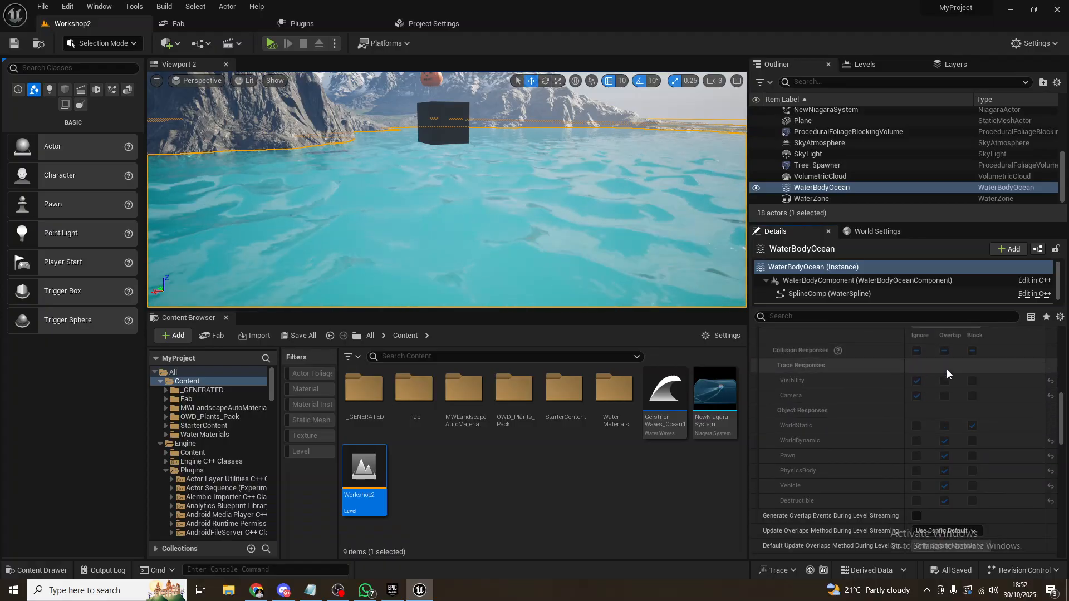
click(944, 500)
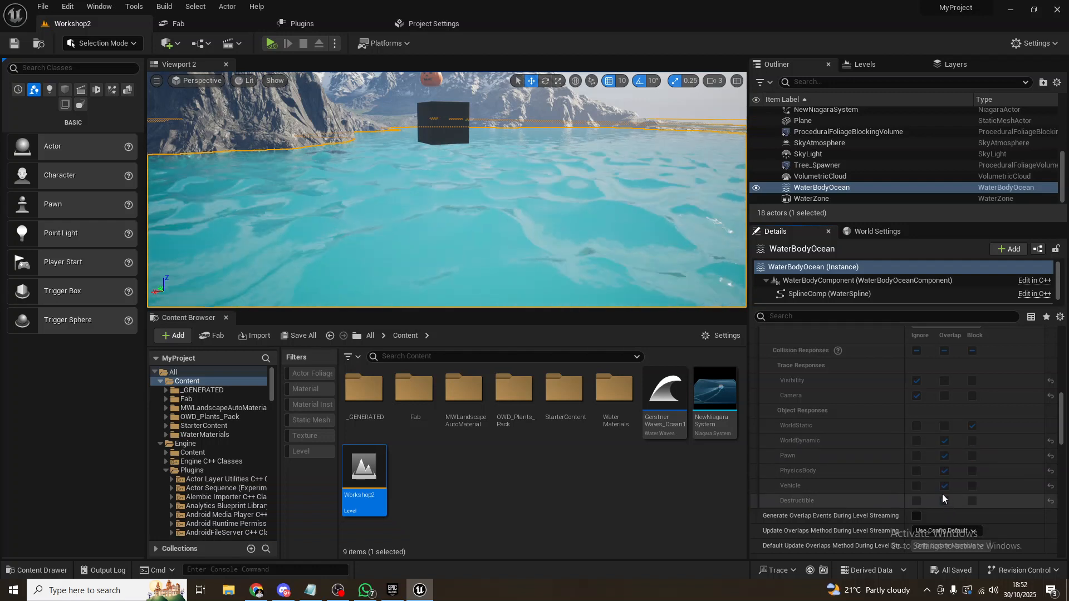
click(944, 456)
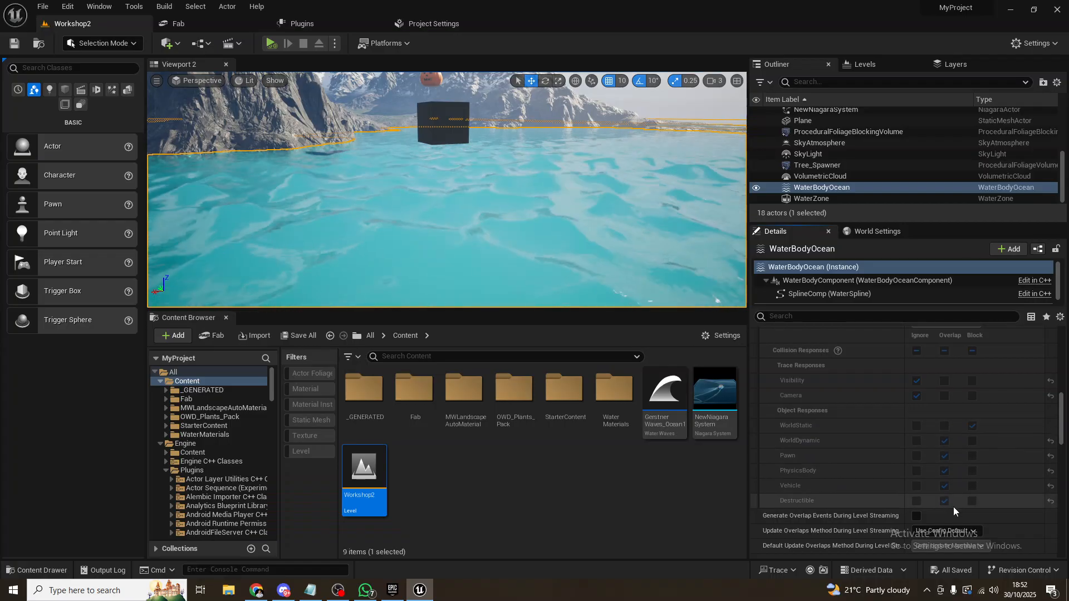
click(972, 427)
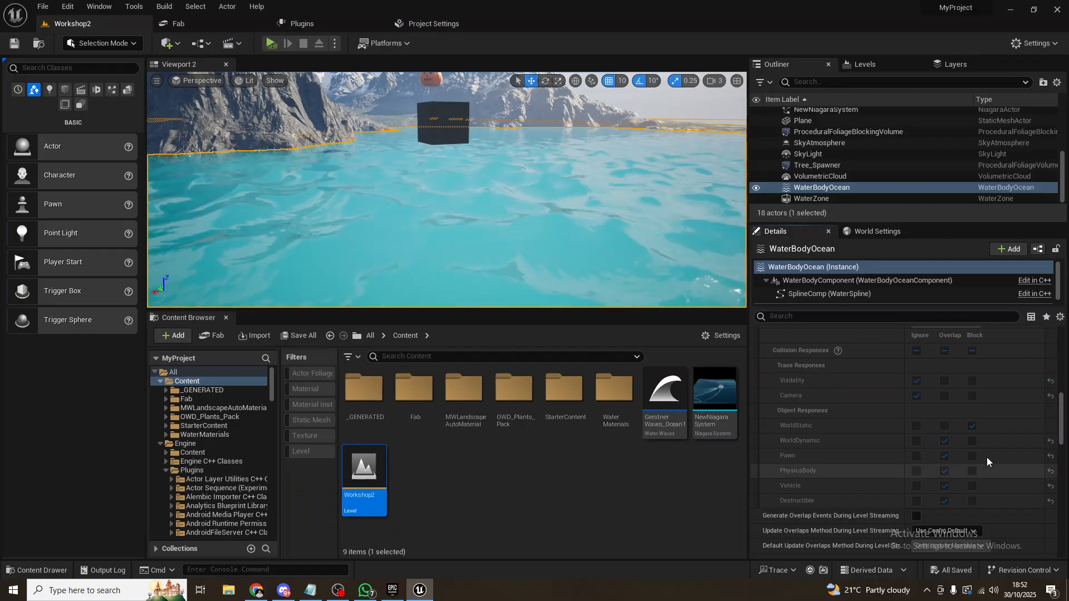
scroll(991, 454, down, 2)
scroll(1007, 460, up, 6)
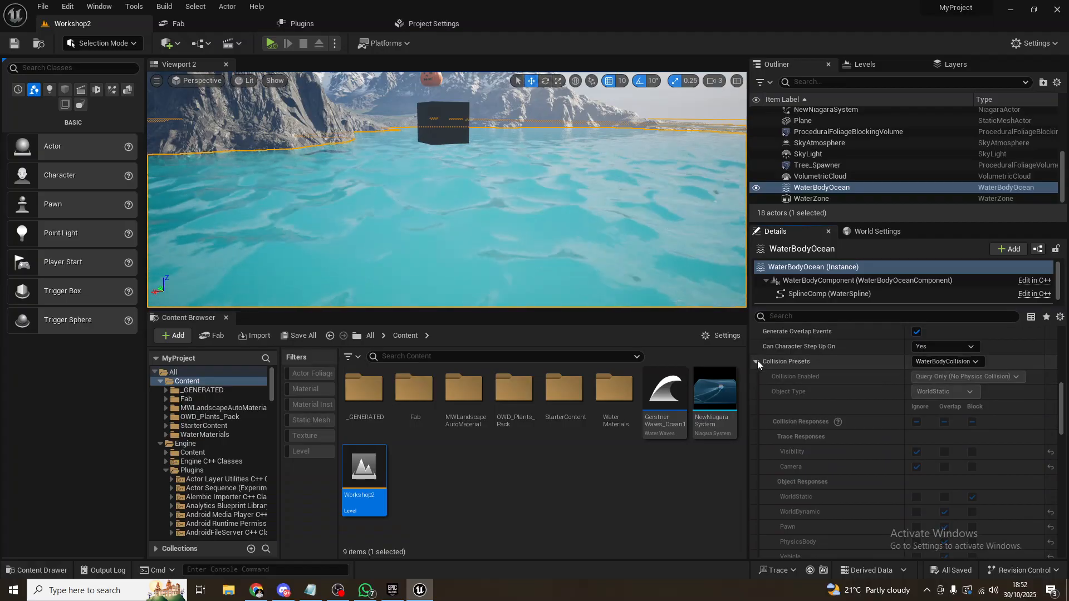
Step: Look through the ocean's available collision presets, keep WaterBodyCollision, and collapse the preset's details
click(947, 361)
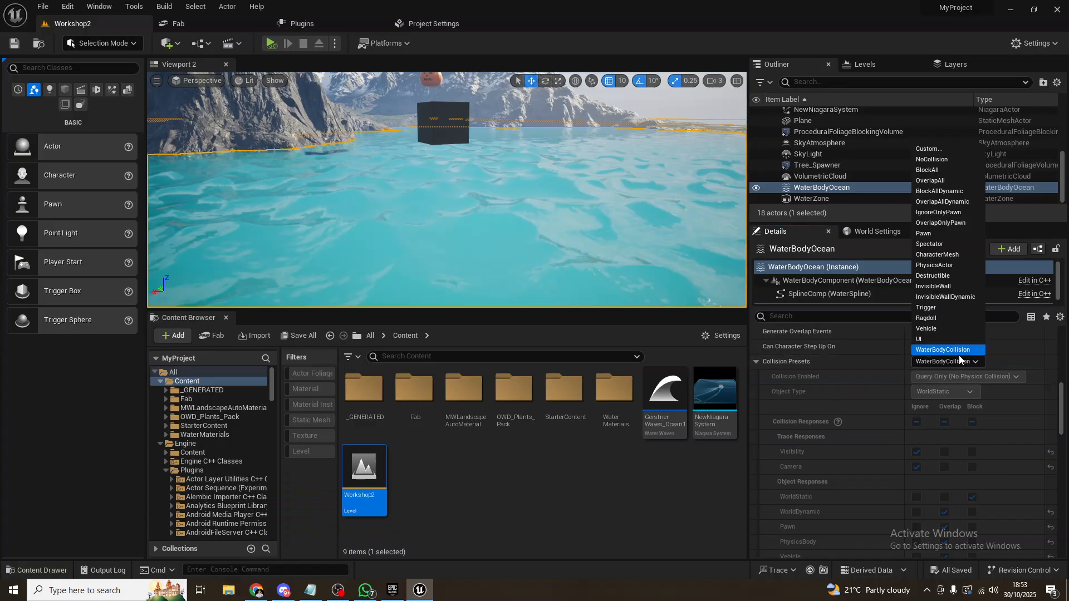
click(867, 368)
scroll(874, 389, up, 2)
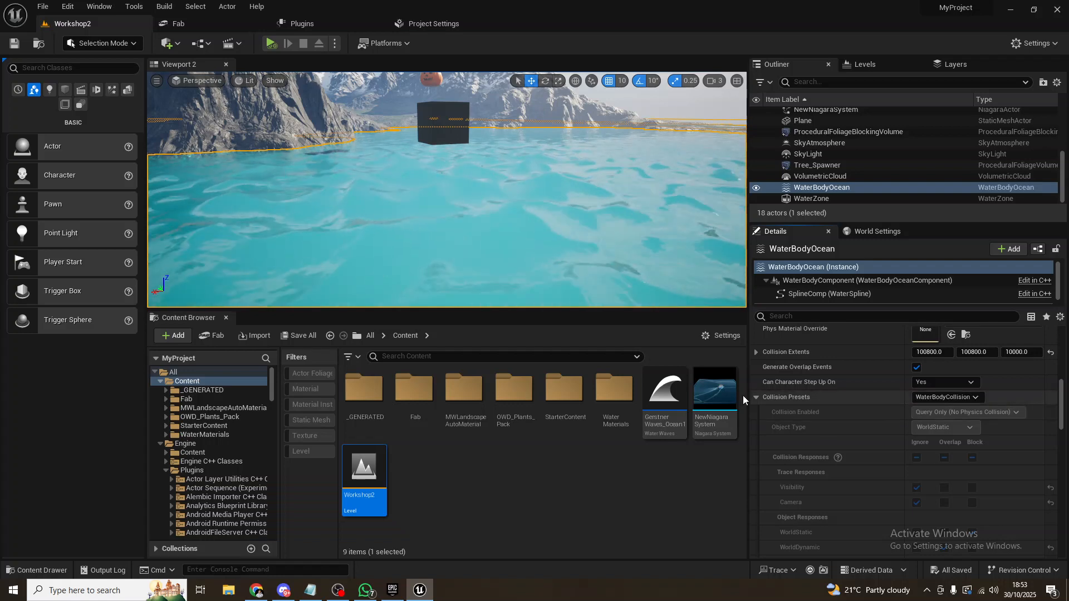
click(757, 398)
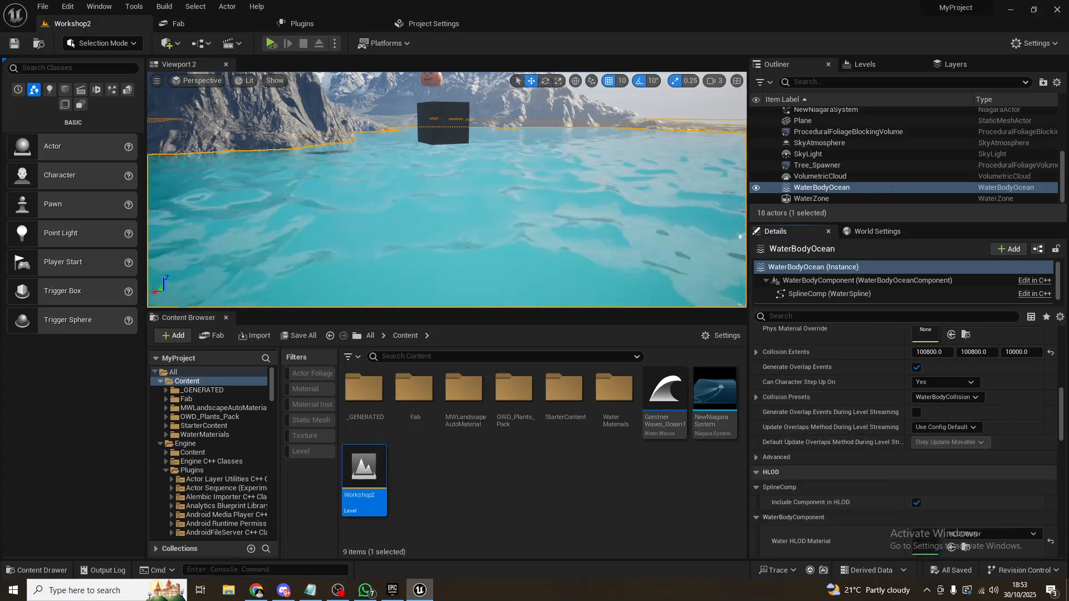
Step: Play the level, fly past the cube and the pumpkin to watch their buoyancy on the water, and stop playing
mouse_move(493, 185)
right_down()
mouse_move(492, 168)
mouse_move(500, 172)
right_up()
key(w)
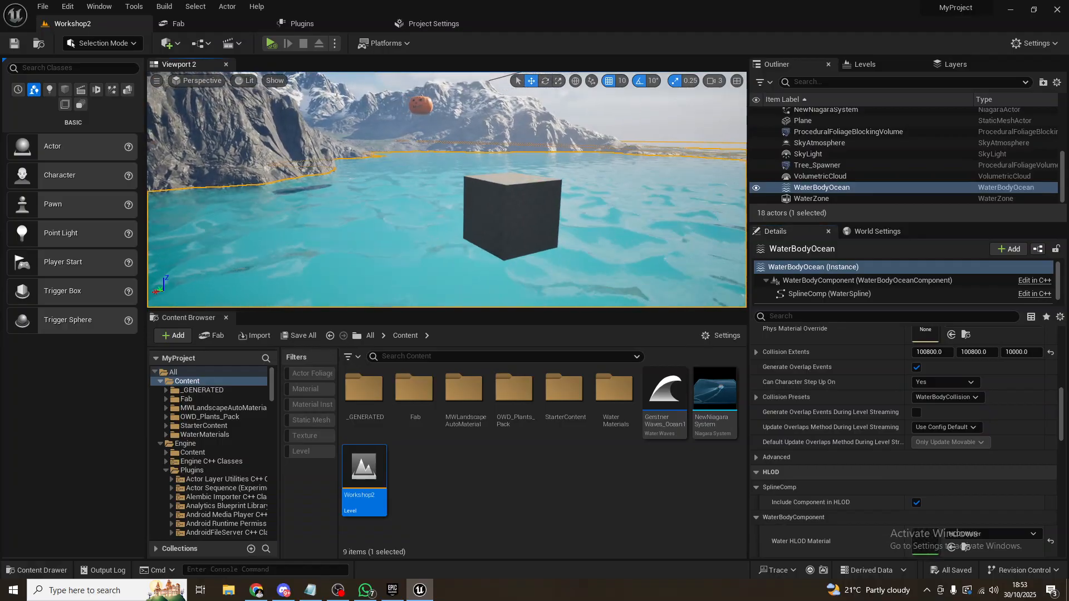
click(272, 44)
mouse_move(549, 222)
right_down()
mouse_move(548, 248)
mouse_move(541, 219)
mouse_move(538, 227)
mouse_move(536, 244)
mouse_move(551, 225)
mouse_move(533, 224)
mouse_move(546, 216)
right_up()
key(w)
key(w)
key(w)
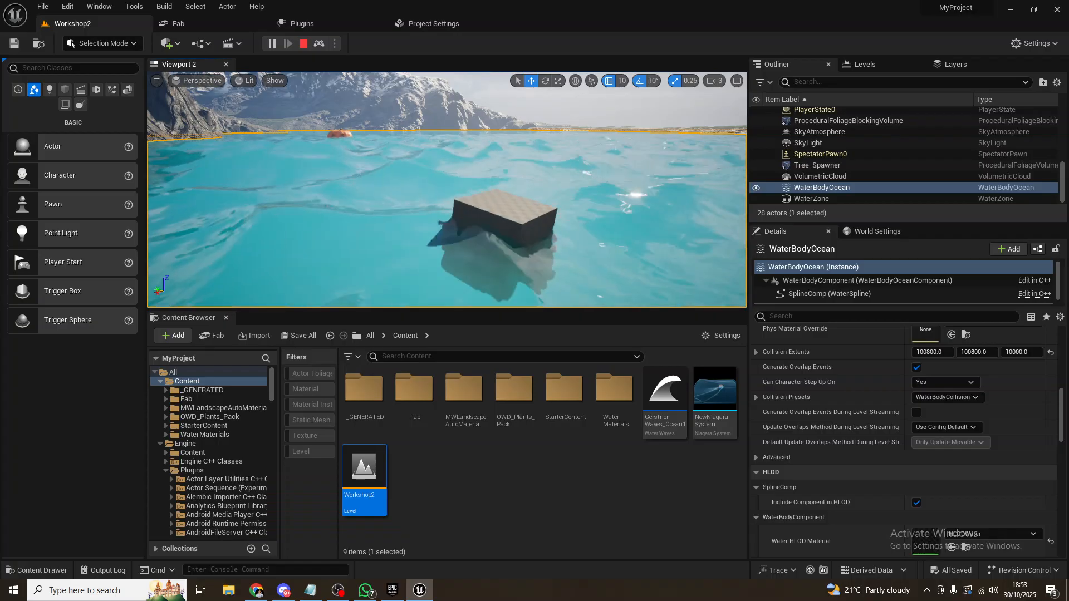
key(w)
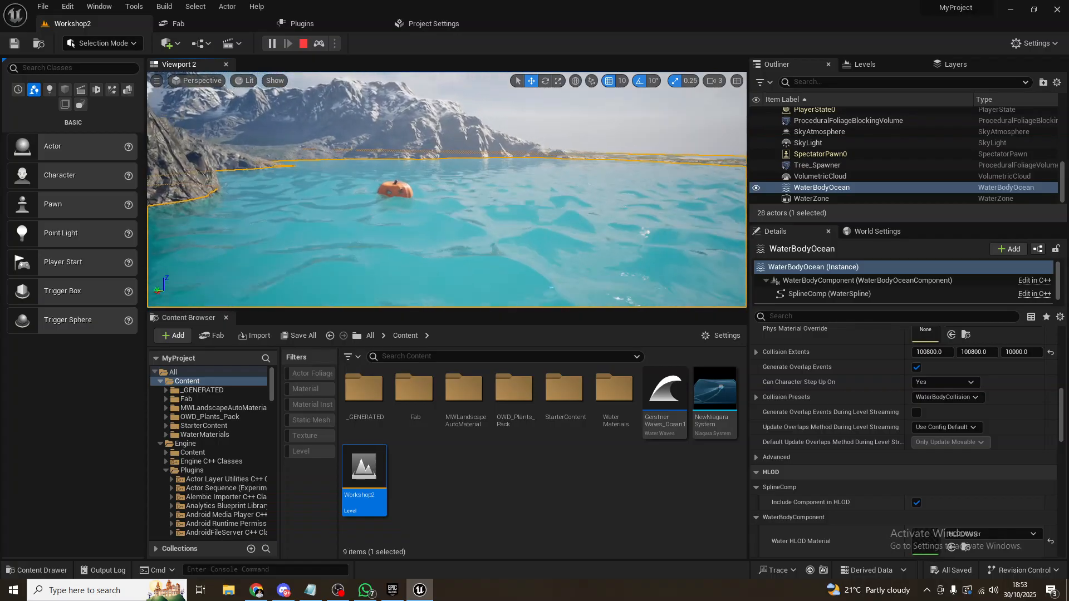
right_drag(541, 225, 548, 248)
key(Escape)
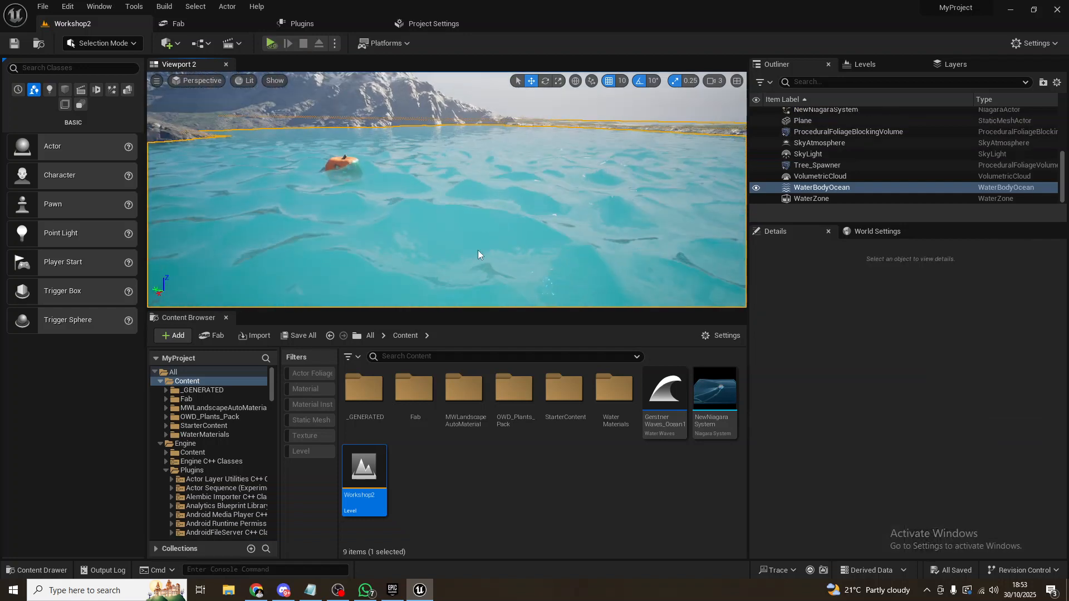
Step: Select the BP_BuoyancyExample cube over the ocean, locate its asset in the Water plugin's Blueprints folder, and select BP_BuoyancyExample1 beside it
click(478, 255)
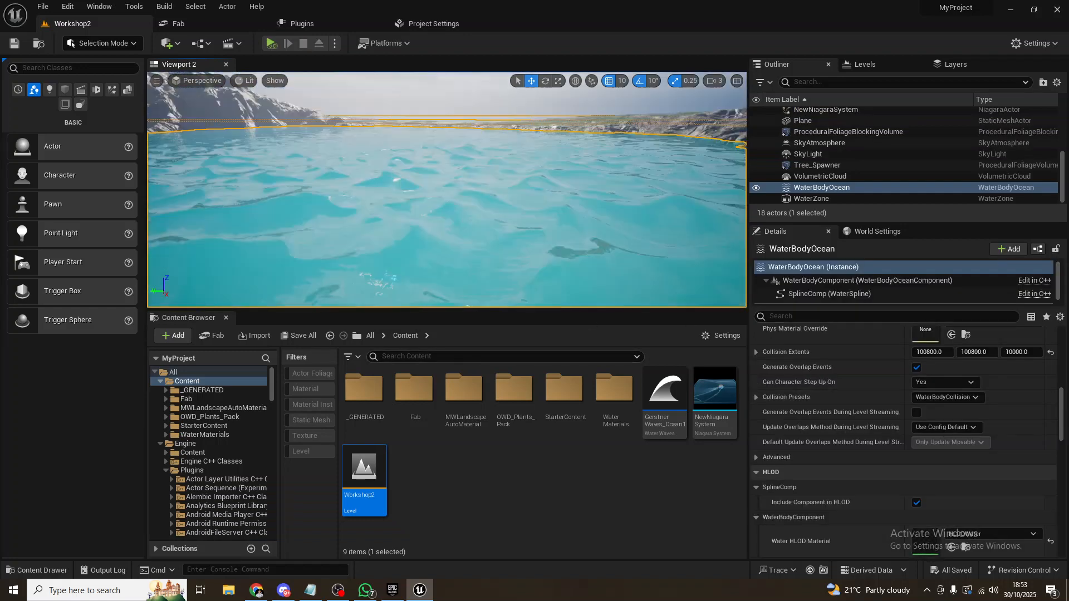
right_drag(478, 223, 384, 228)
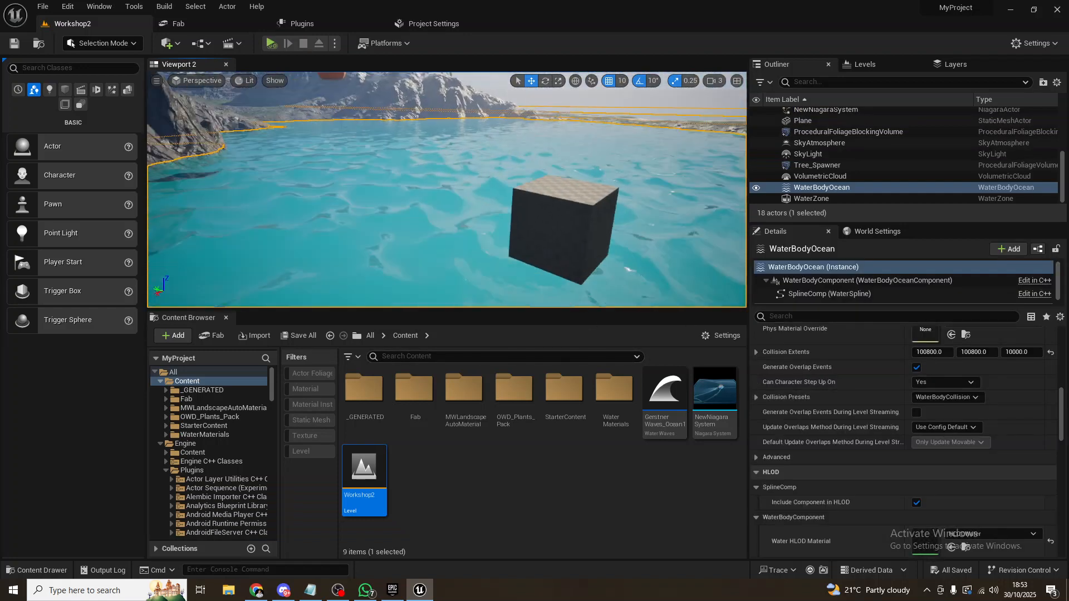
click(563, 234)
right_click(824, 146)
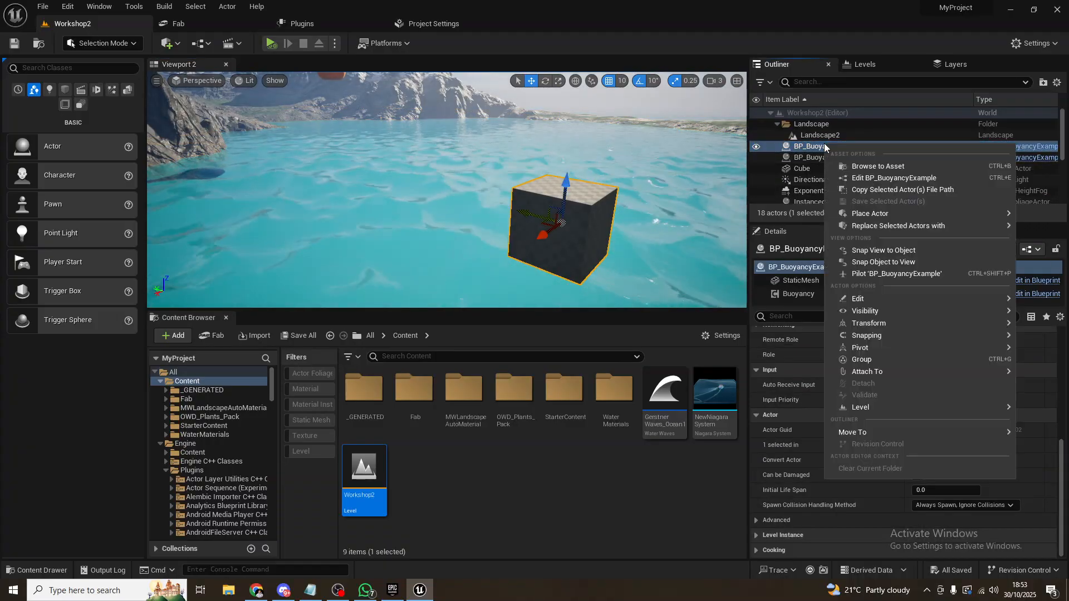
click(858, 166)
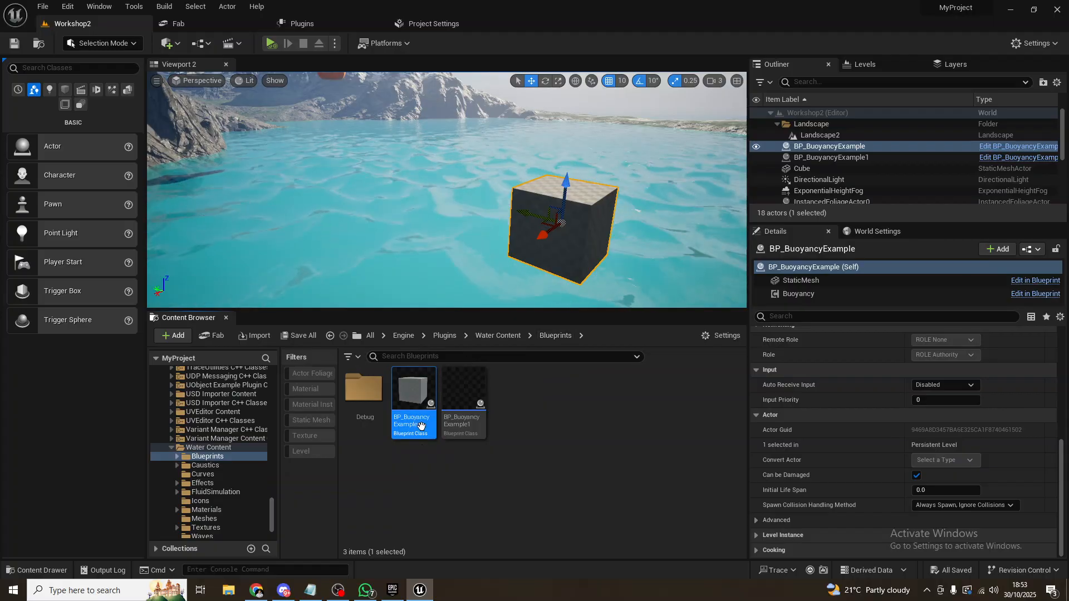
click(472, 426)
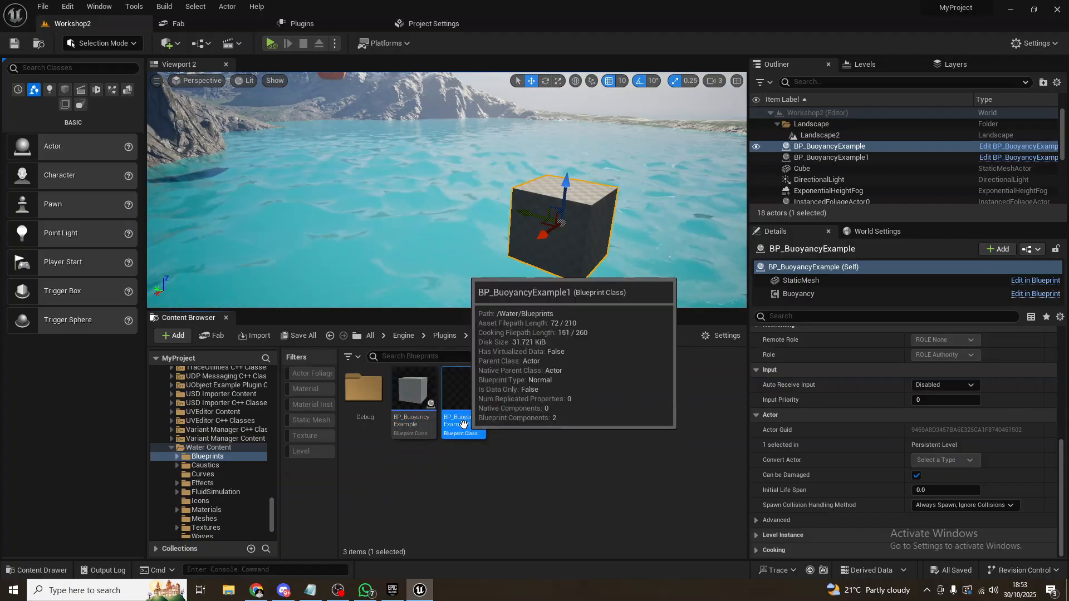
Step: Search Fab for "pumpkin" and inspect the Halloween pumpkin's 3D preview from several angles
click(202, 22)
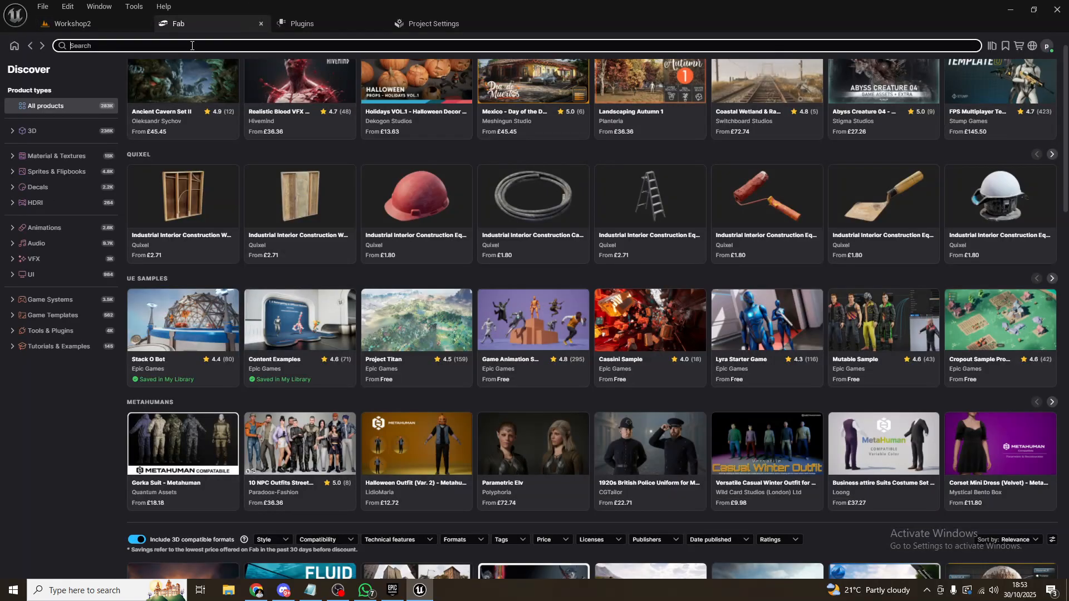
text(pumpkin)
key(Return)
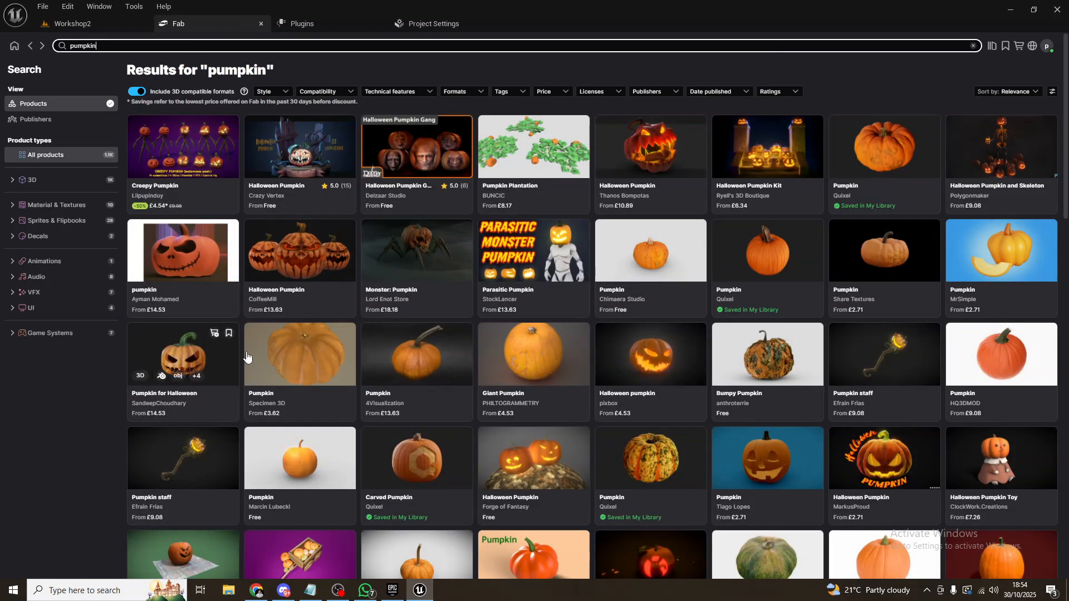
click(654, 351)
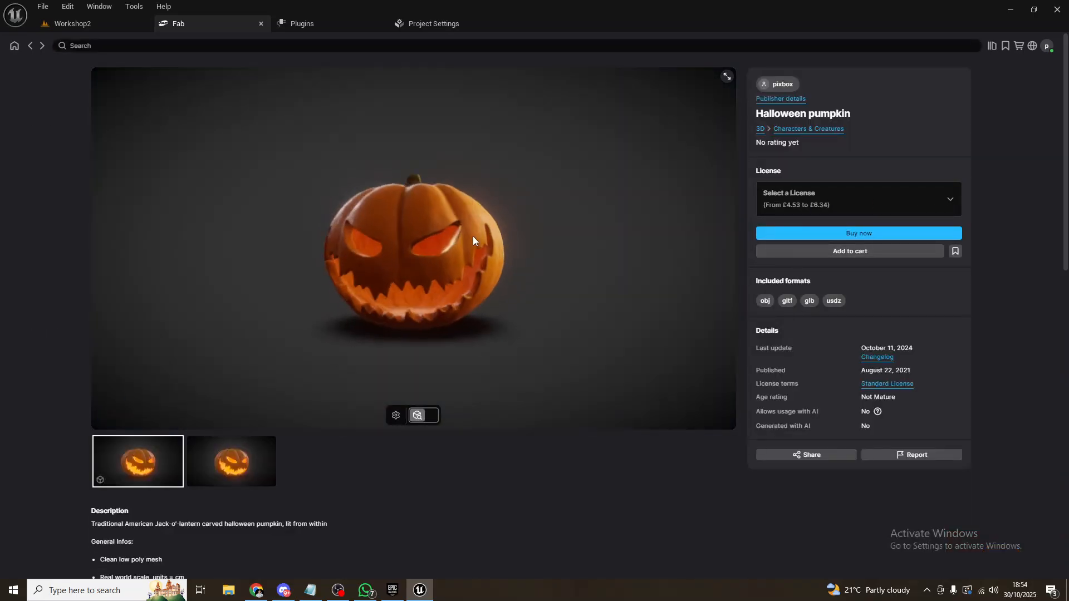
drag(473, 236, 433, 249)
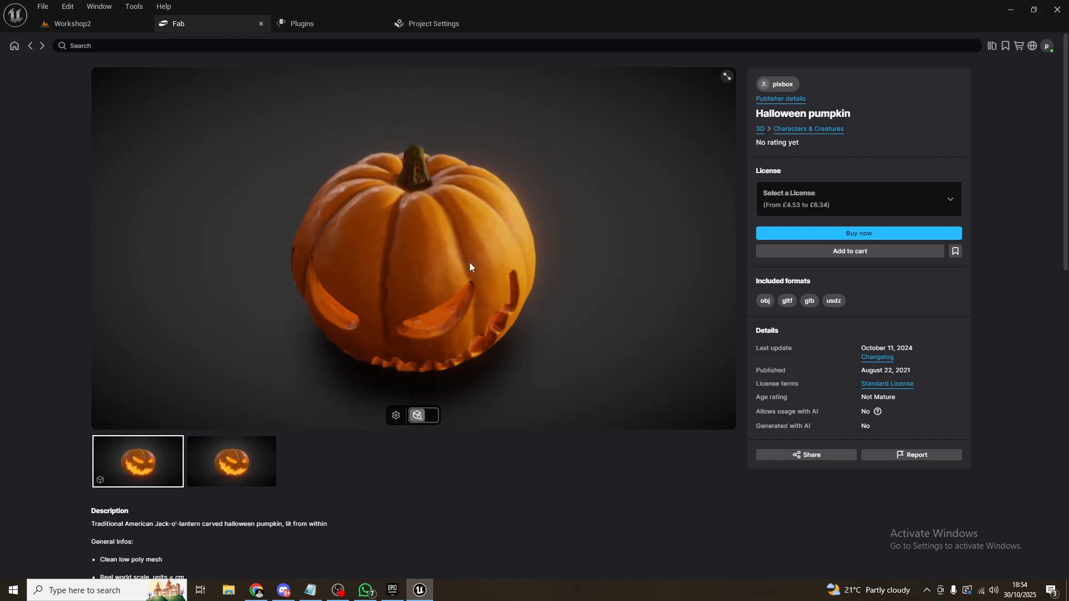
drag(472, 266, 462, 245)
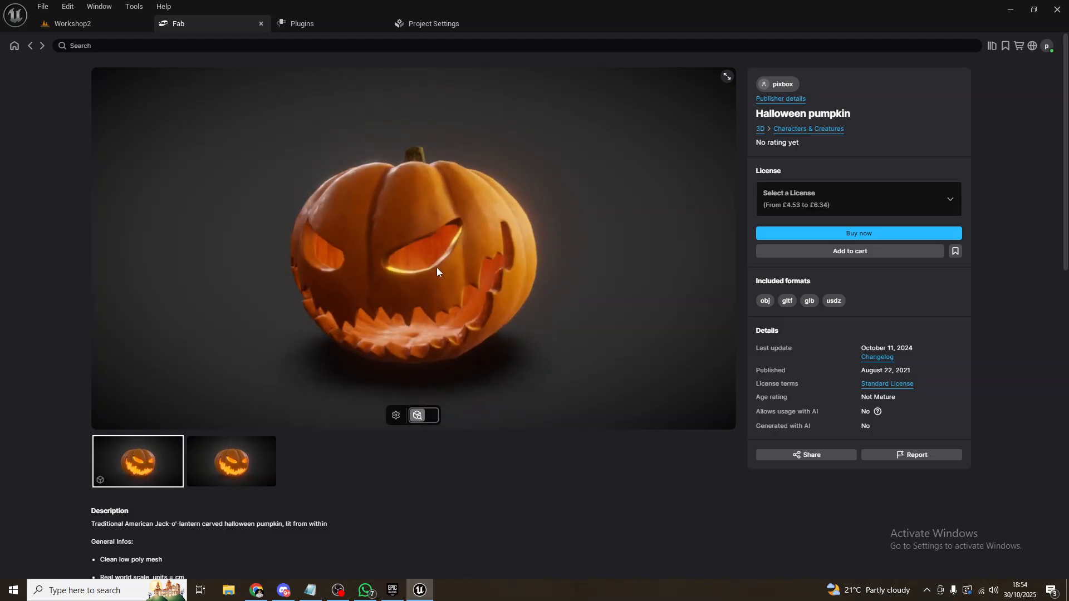
drag(452, 278, 397, 133)
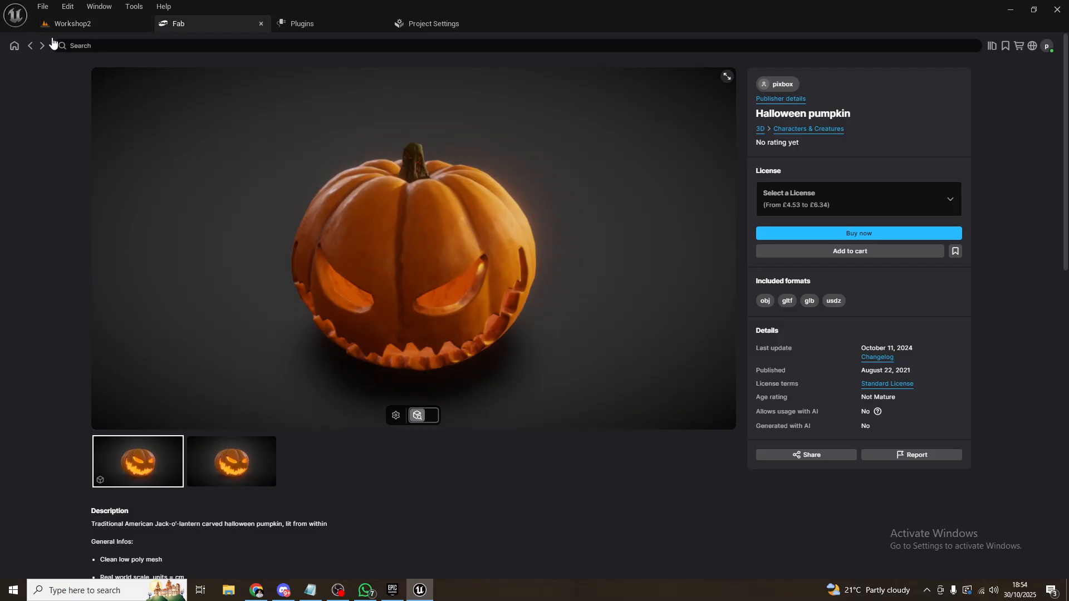
Step: Return to the Workshop2 level and select the halloween_carved_pumpkin static mesh in the project's Content/Fab/Halloween_Carved_Pumpkin folder
click(92, 25)
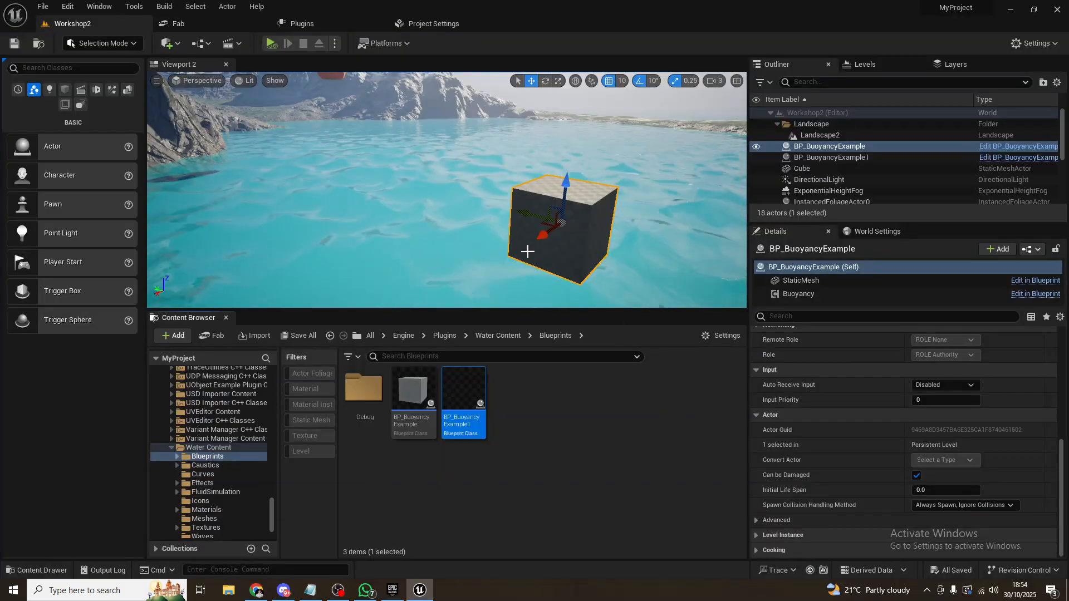
click(402, 336)
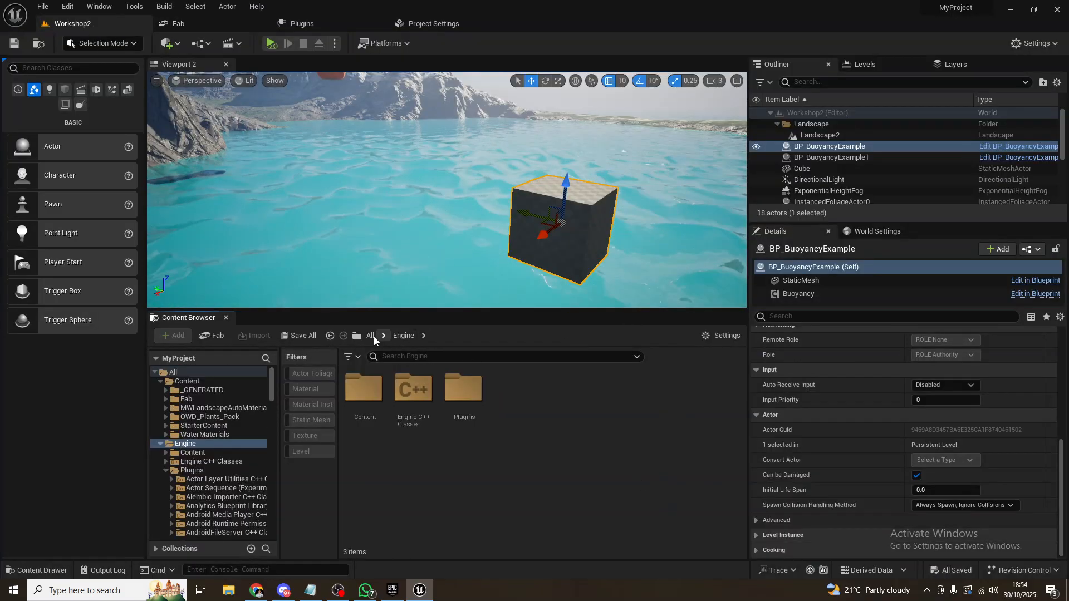
click(369, 336)
double_click(363, 390)
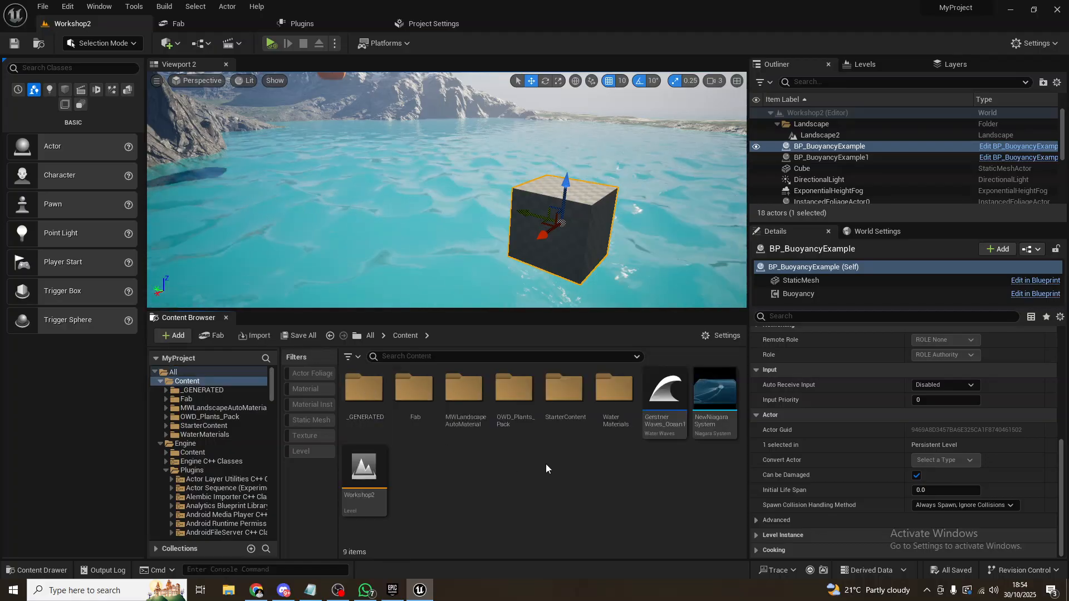
double_click(414, 388)
double_click(365, 388)
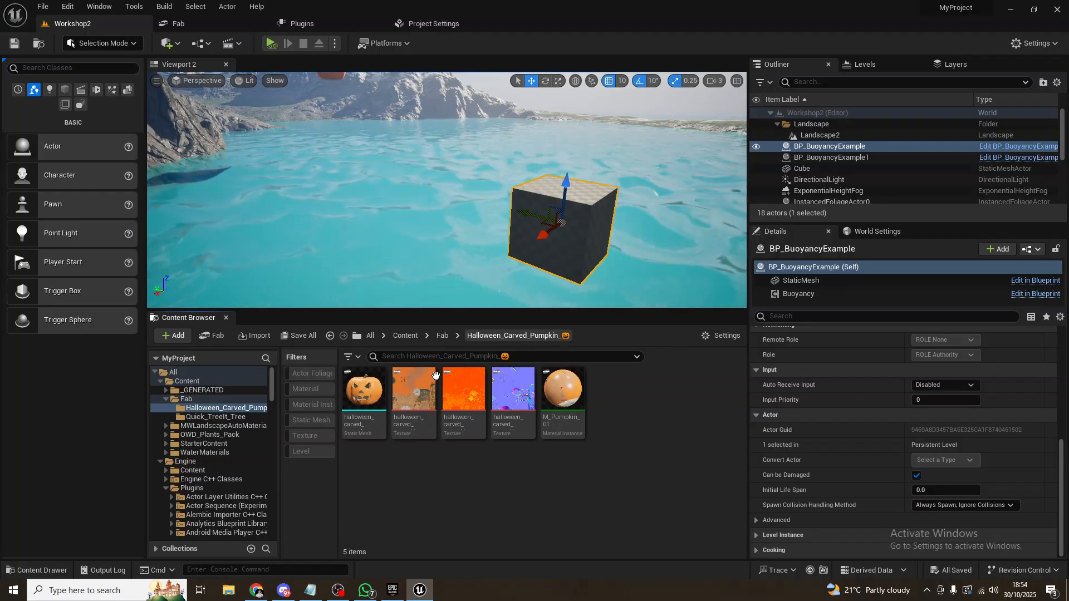
click(365, 390)
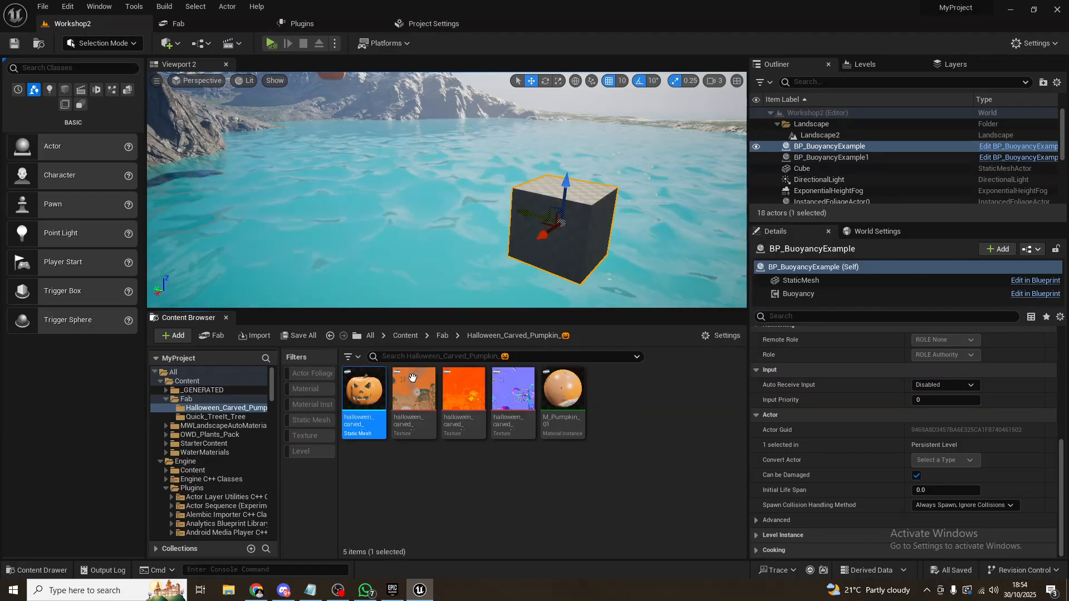
Step: Place the halloween_carved_pumpkin static mesh in the level over the ocean and examine it from several sides
right_drag(418, 261, 387, 223)
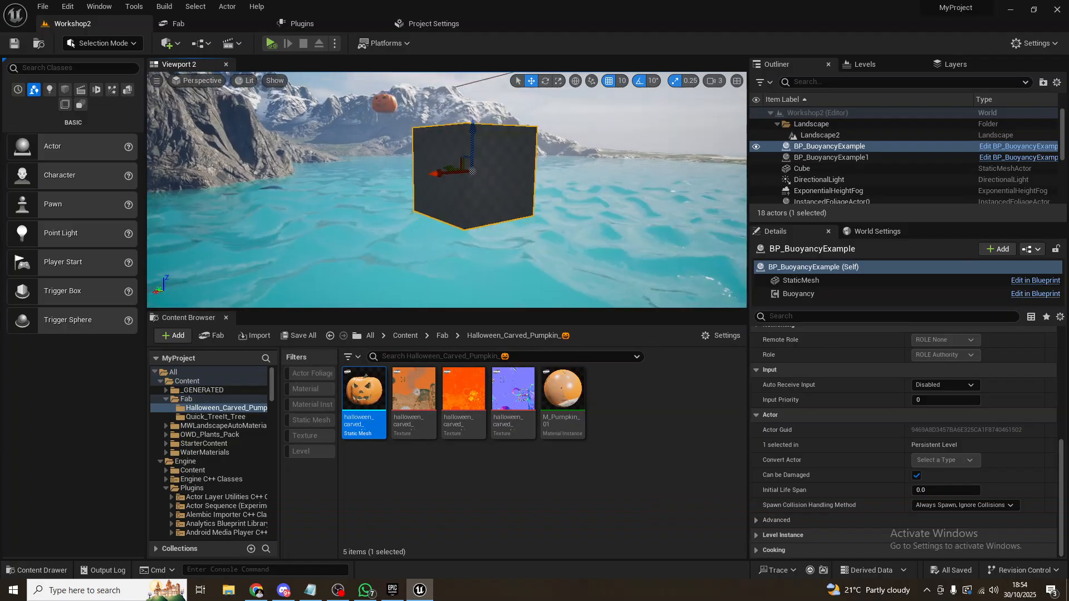
right_drag(445, 185, 392, 118)
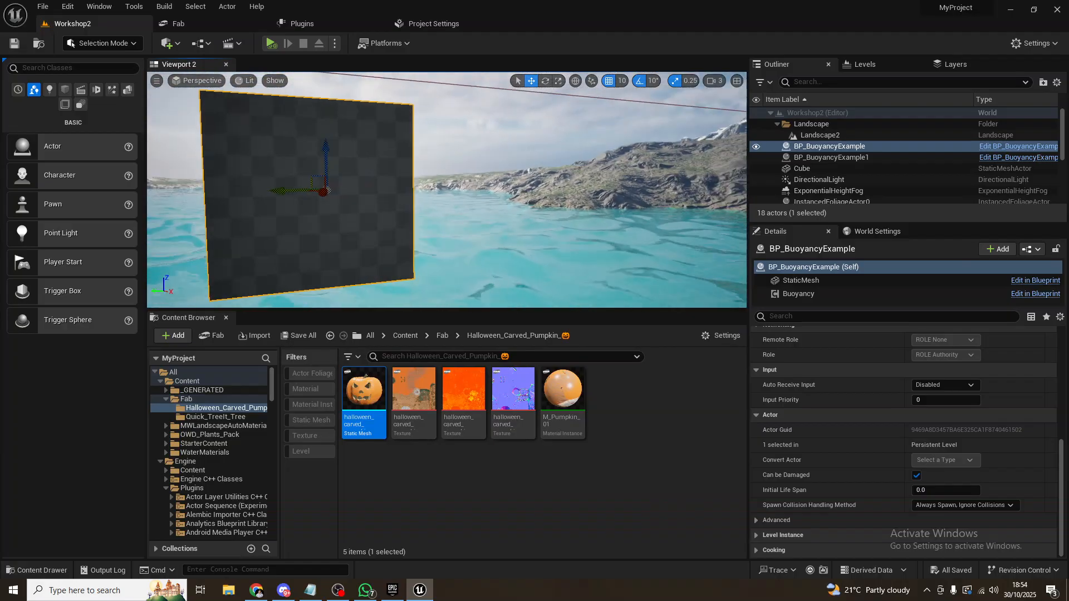
right_drag(494, 179, 312, 178)
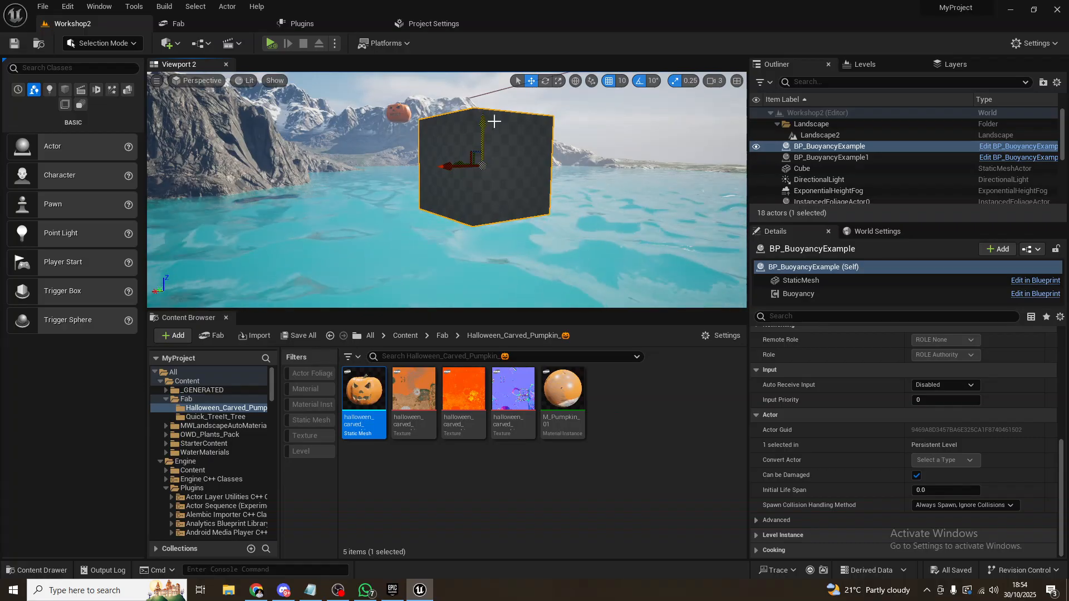
mouse_move(461, 238)
right_down()
mouse_move(440, 239)
mouse_move(477, 236)
right_up()
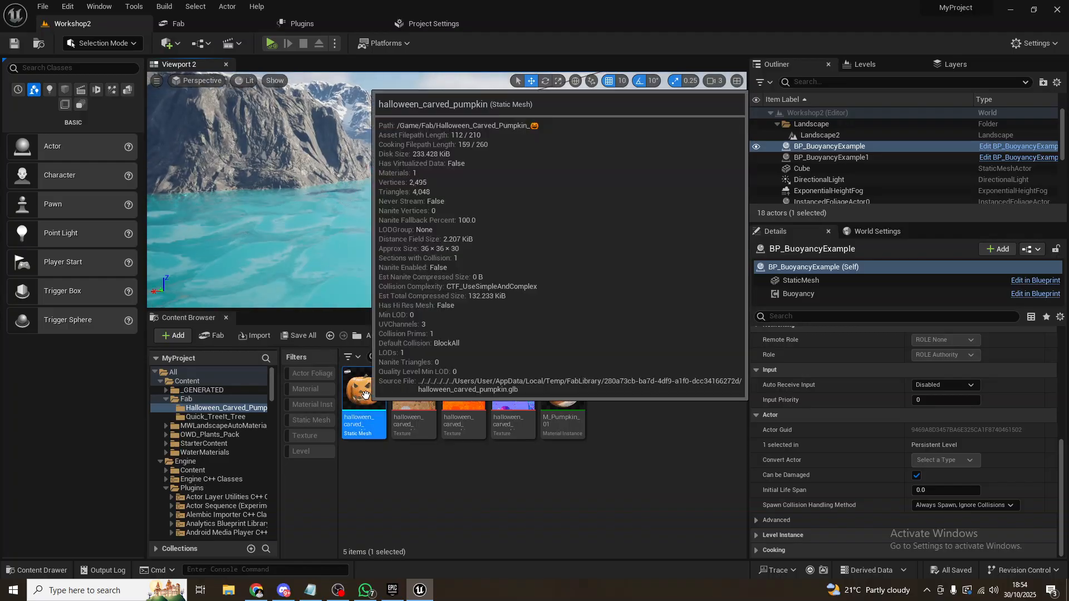
drag(363, 395, 383, 115)
key(f)
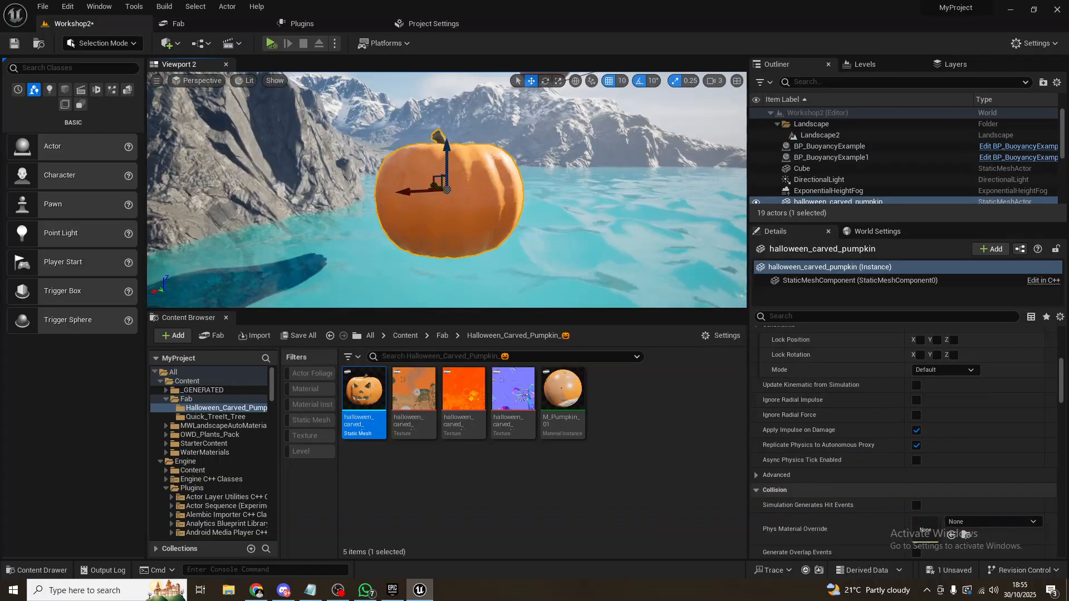
right_drag(383, 115, 412, 110)
key(w)
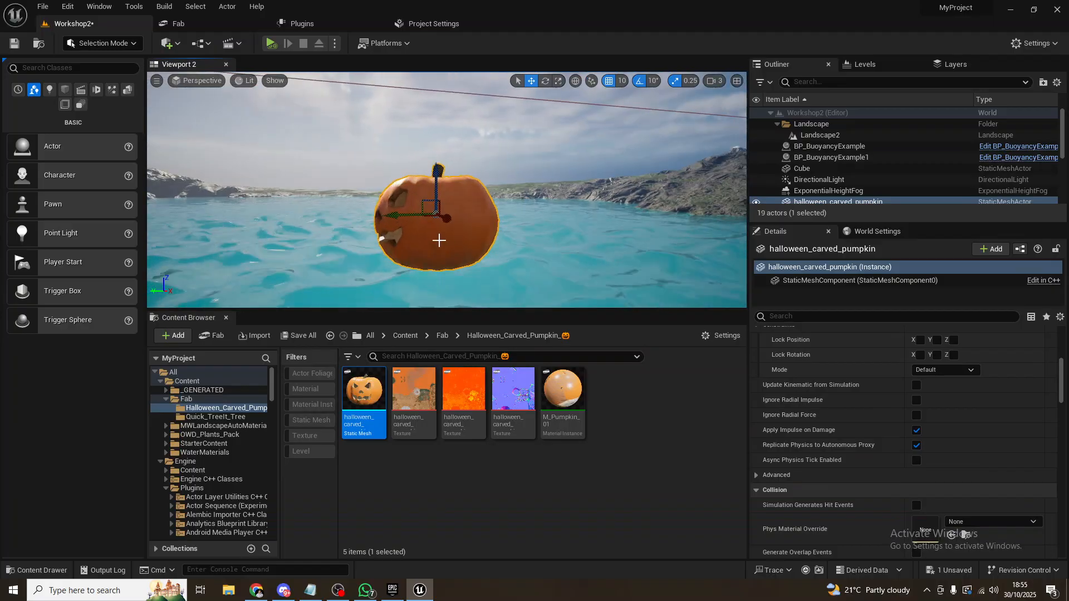
right_drag(436, 211, 515, 222)
key(s)
key(w)
key(s)
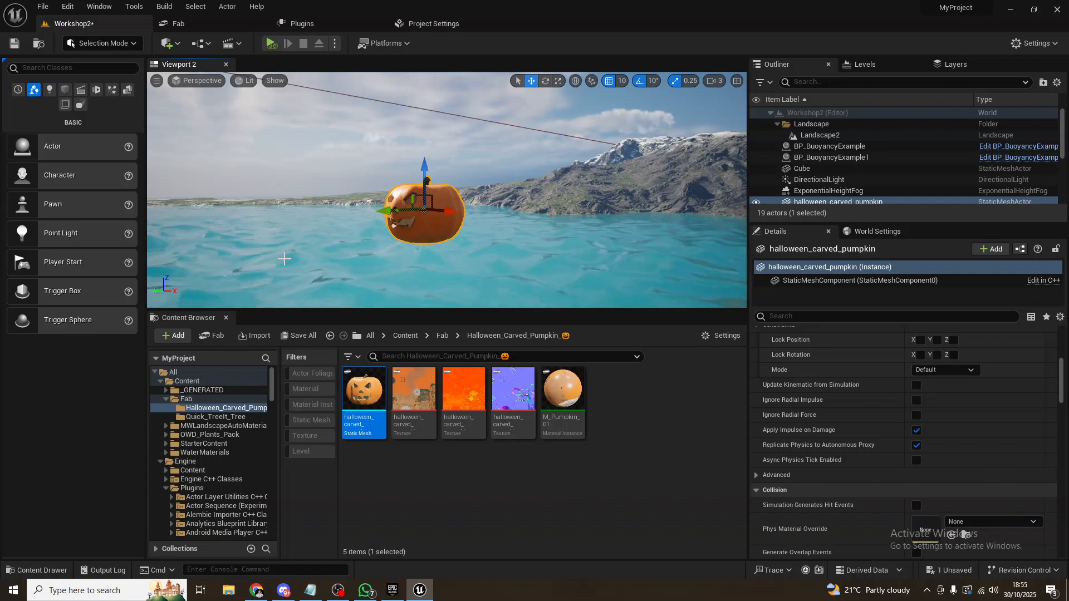
Step: With Modeling mode's Edit Pivot tool, preview the pumpkin's Bottom, Left and Right pivots, set the pivot to Center and accept
click(115, 45)
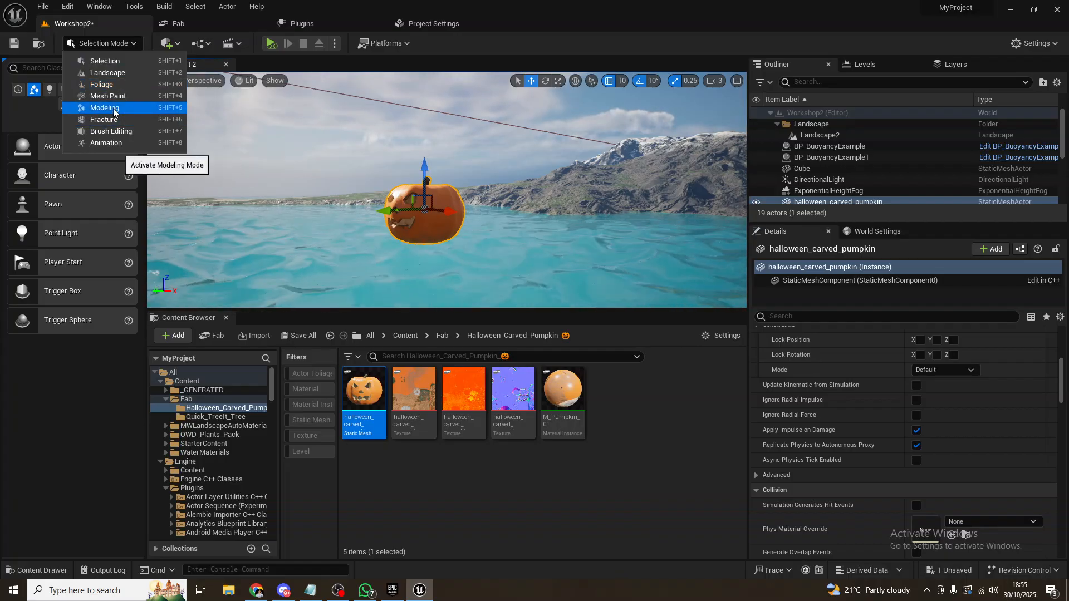
click(145, 106)
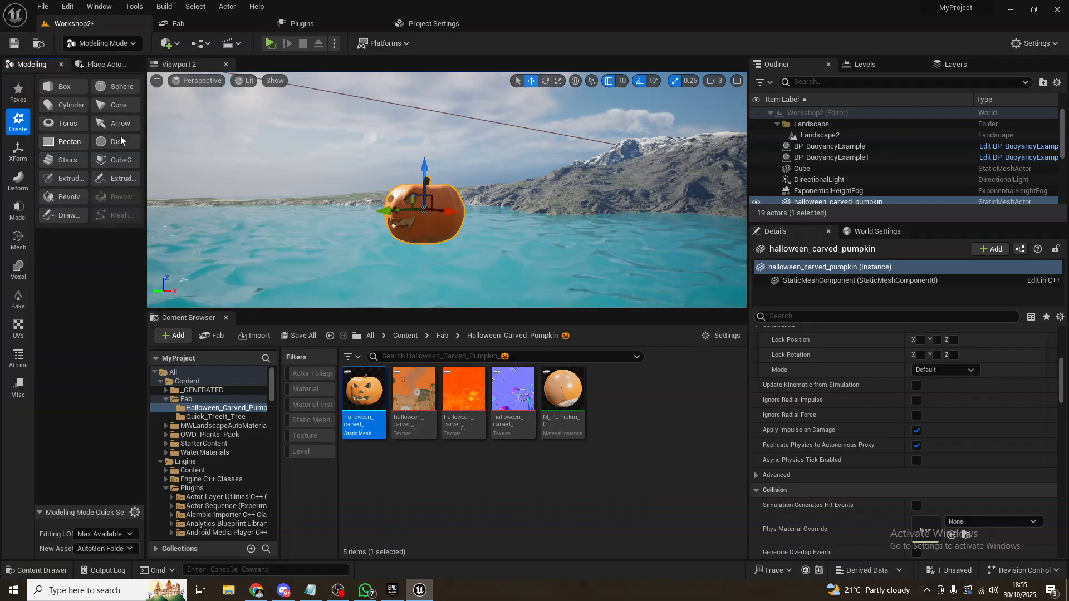
click(19, 155)
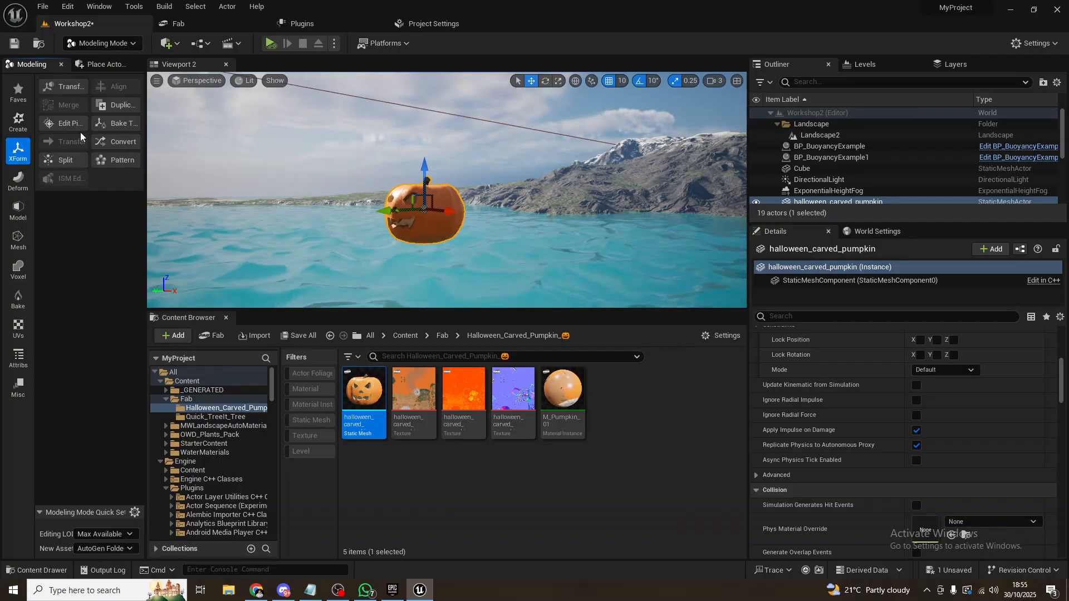
drag(145, 120, 188, 121)
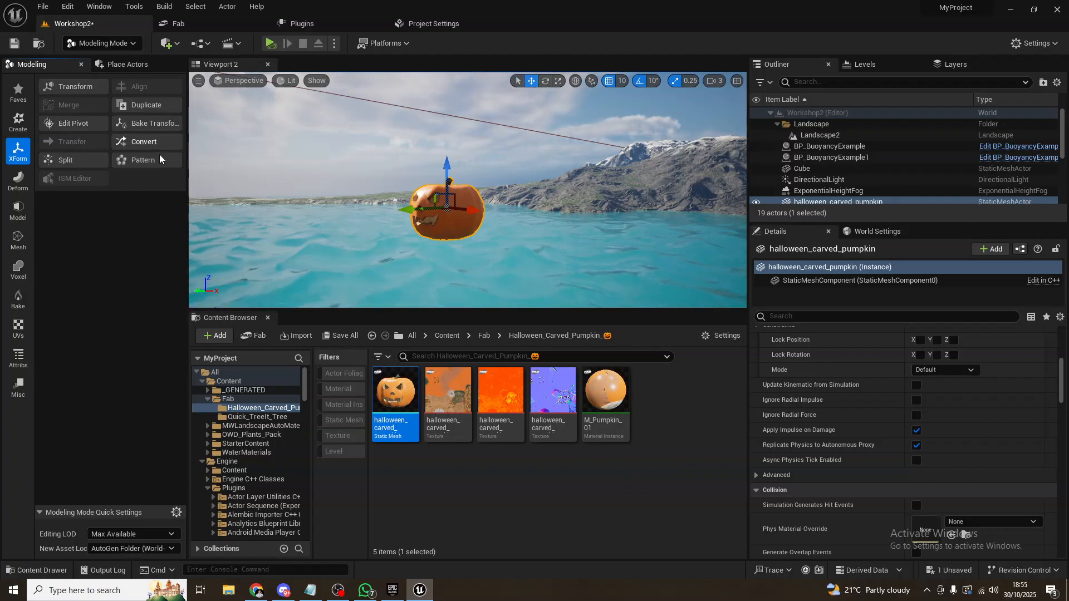
click(83, 125)
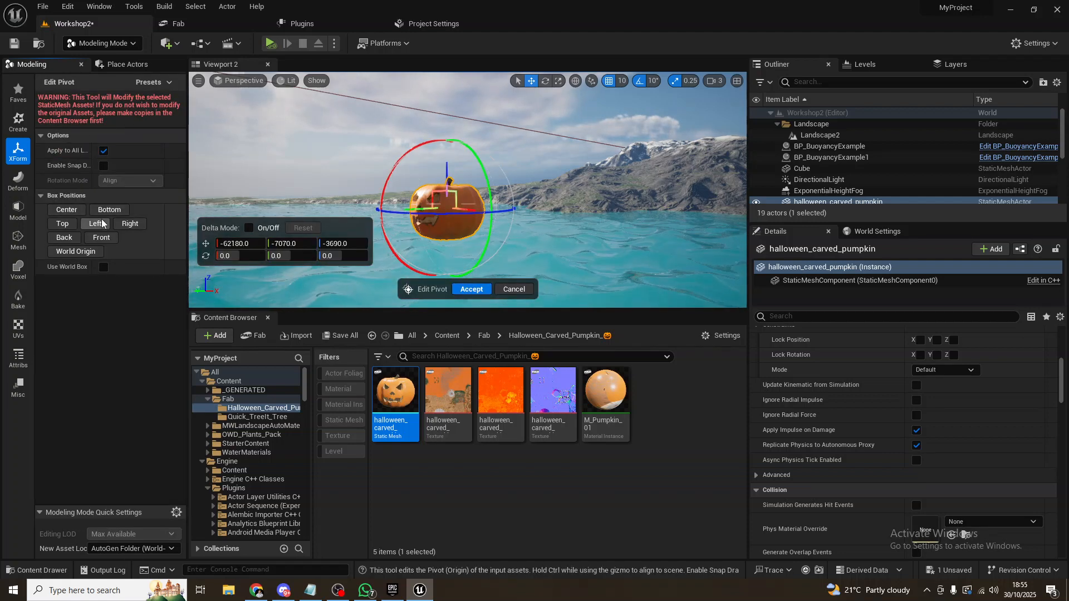
click(119, 211)
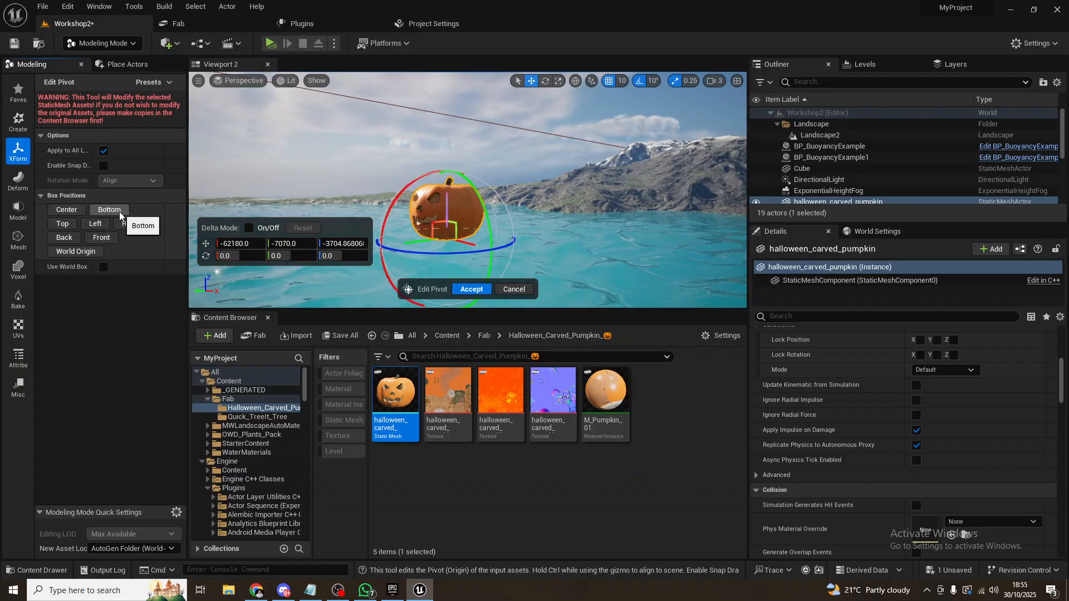
click(96, 224)
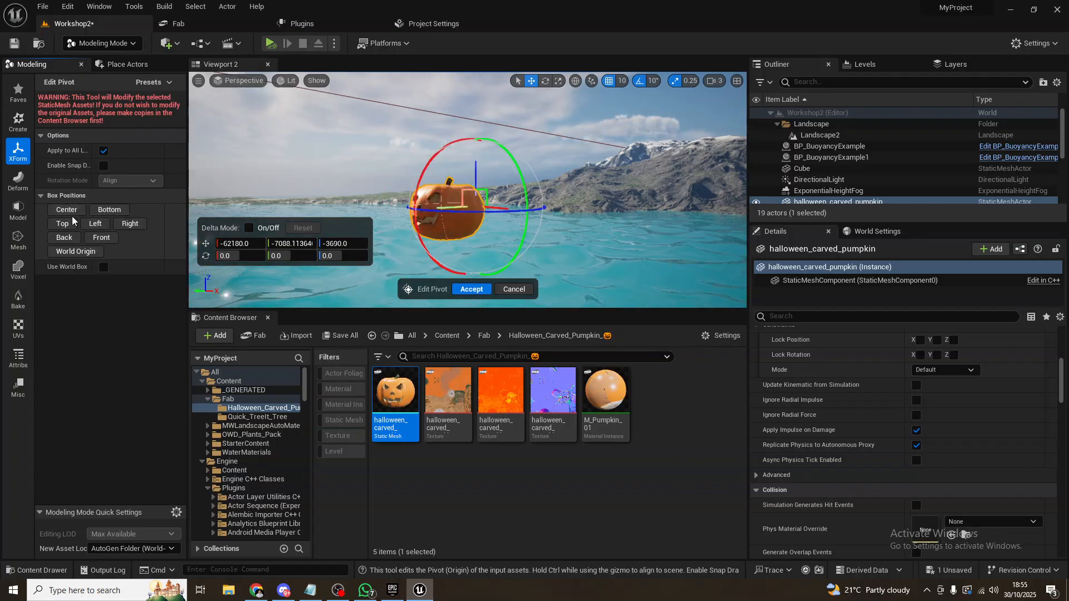
click(130, 224)
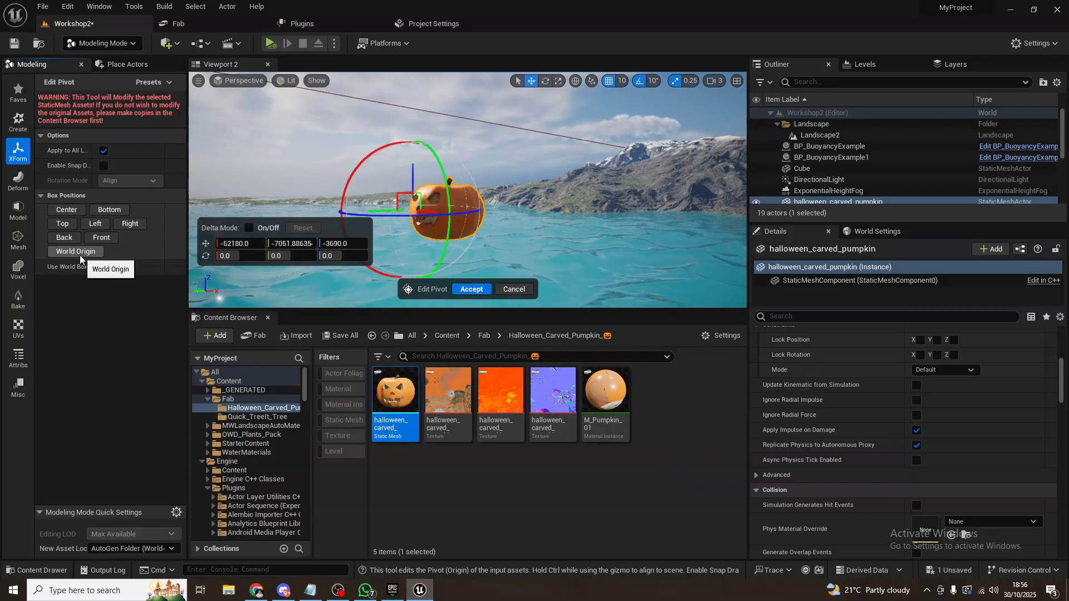
click(70, 211)
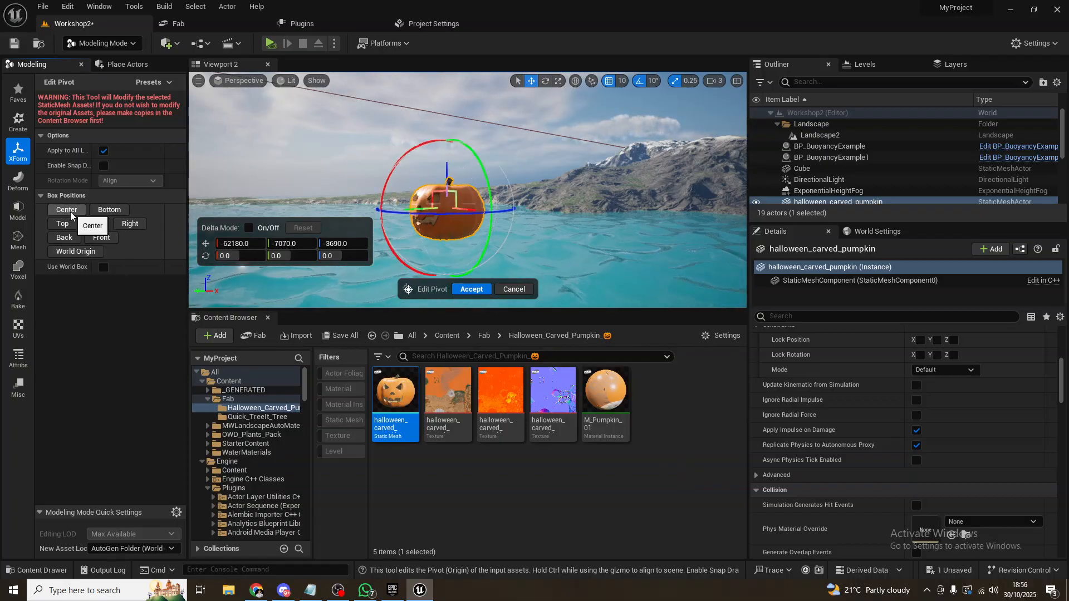
click(472, 290)
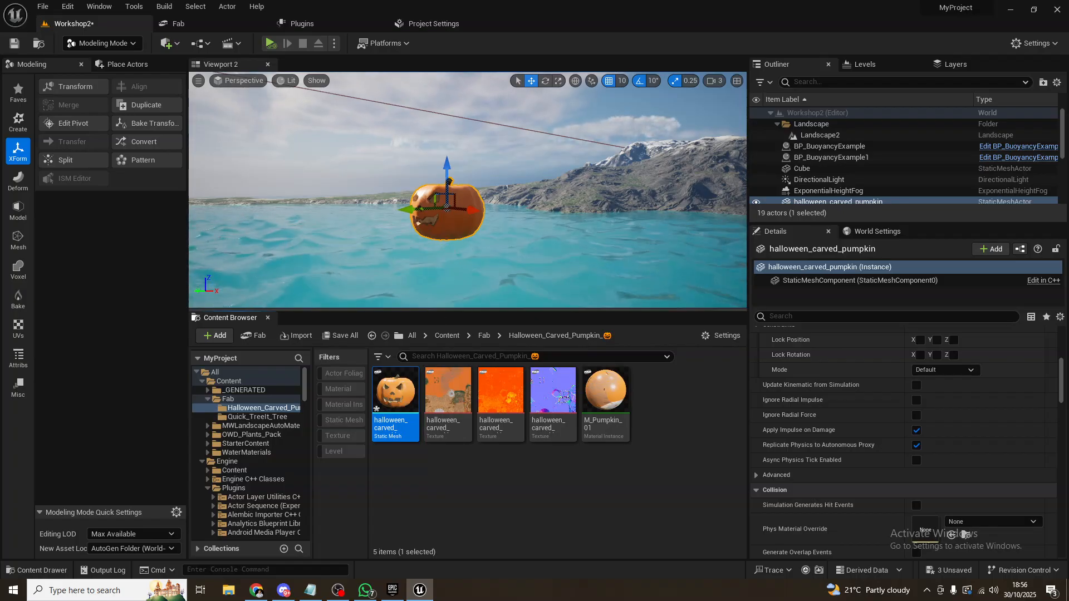
Step: Duplicate the carved pumpkin in the level and move the copy farther out over the ocean, leaving nothing selected
key(s)
right_drag(445, 240, 431, 266)
key(w)
key(ctrl+d)
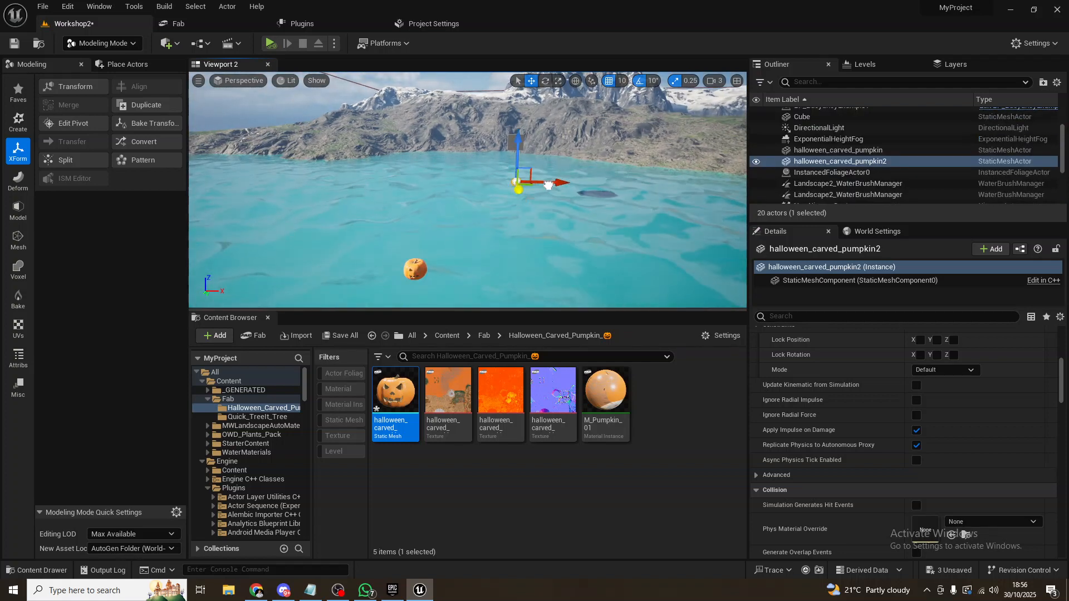
mouse_move(535, 151)
mouse_down()
mouse_move(560, 145)
mouse_move(535, 151)
mouse_up()
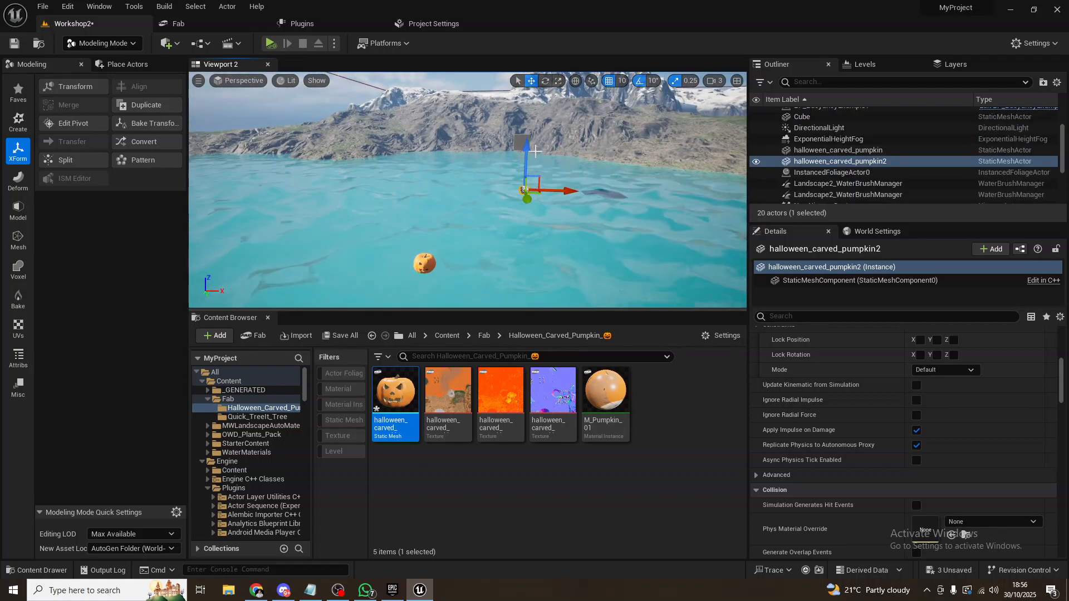
key(Escape)
mouse_move(530, 161)
right_down()
mouse_move(563, 167)
mouse_move(532, 162)
right_up()
key(w)
key(s)
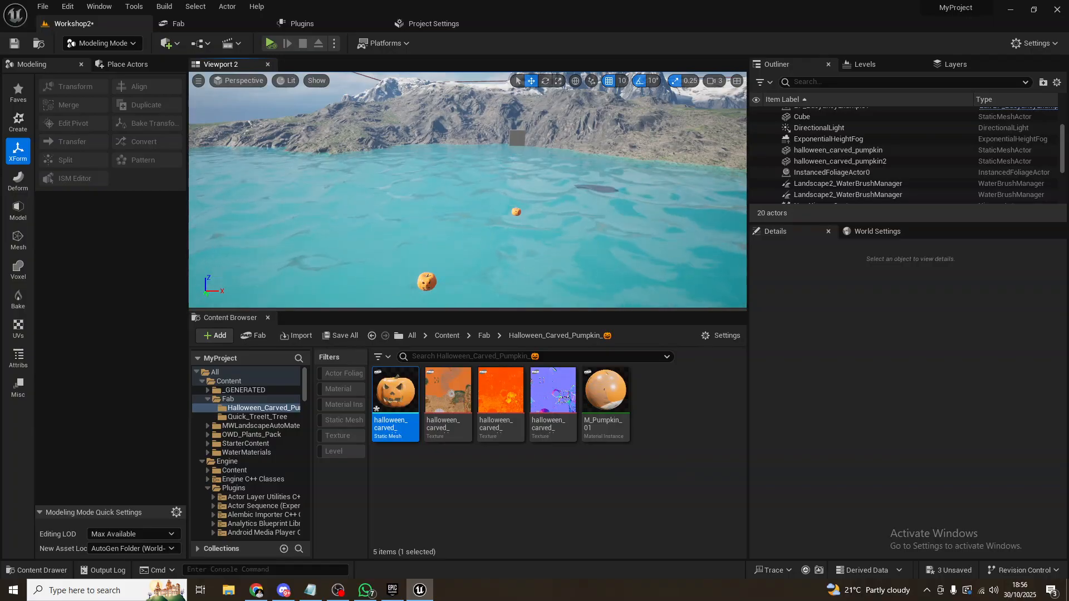
Step: Compare the original pumpkin and its distant copy by selecting each one over the water, ending with neither selected
click(428, 282)
key(w)
right_drag(428, 282, 410, 296)
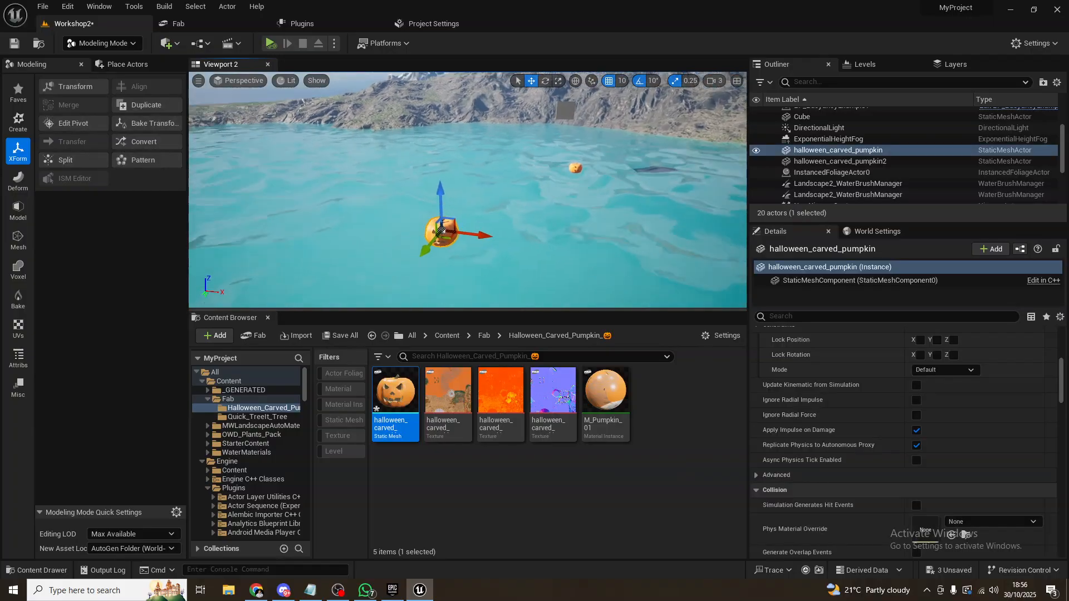
right_drag(506, 243, 497, 250)
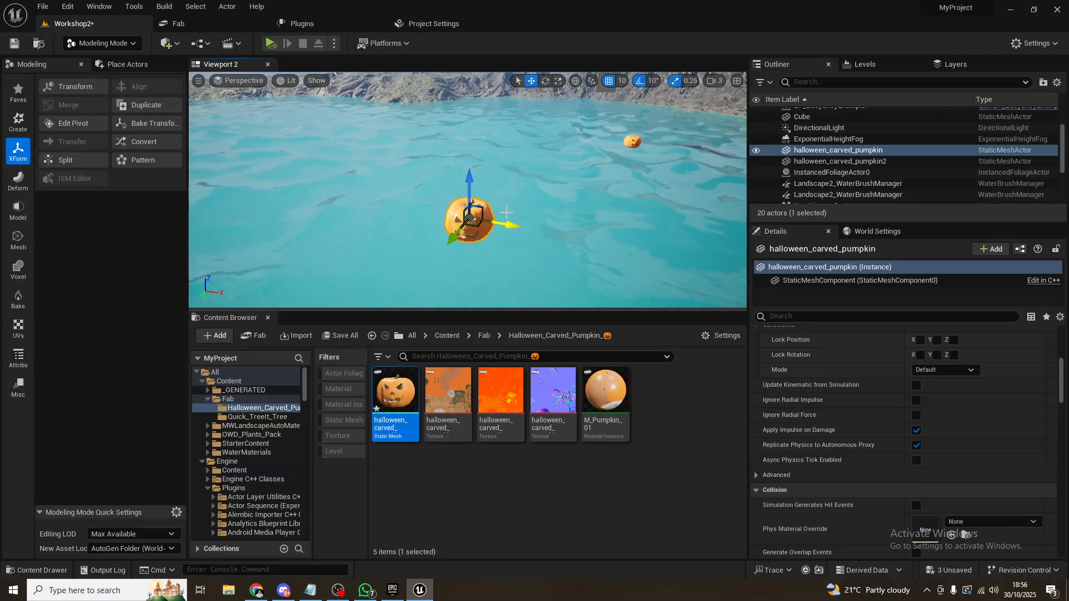
right_drag(454, 224, 457, 195)
click(539, 189)
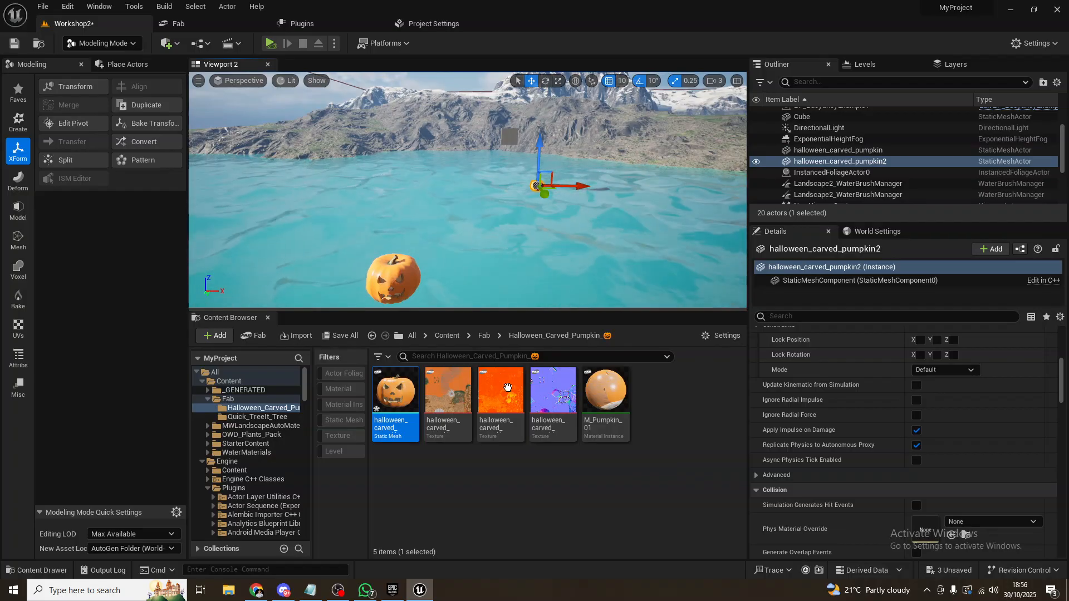
right_drag(528, 265, 513, 260)
click(528, 265)
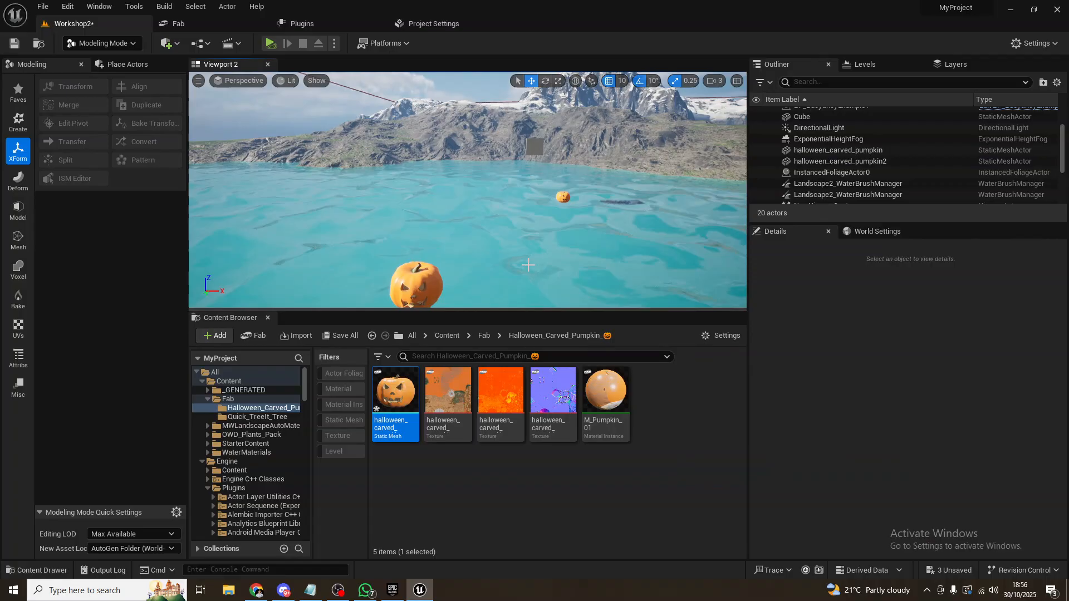
Step: Duplicate the halloween_carved_pumpkin static mesh asset in the Halloween_Carved_Pumpkin folder, keeping the original pumpkin selected in the level
click(426, 286)
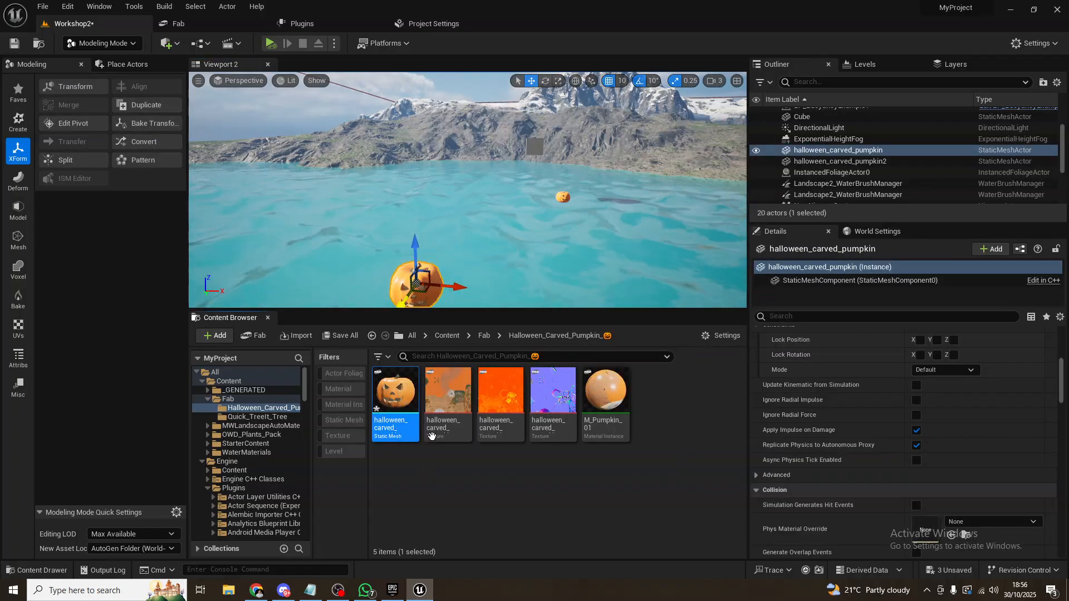
key(ctrl+d)
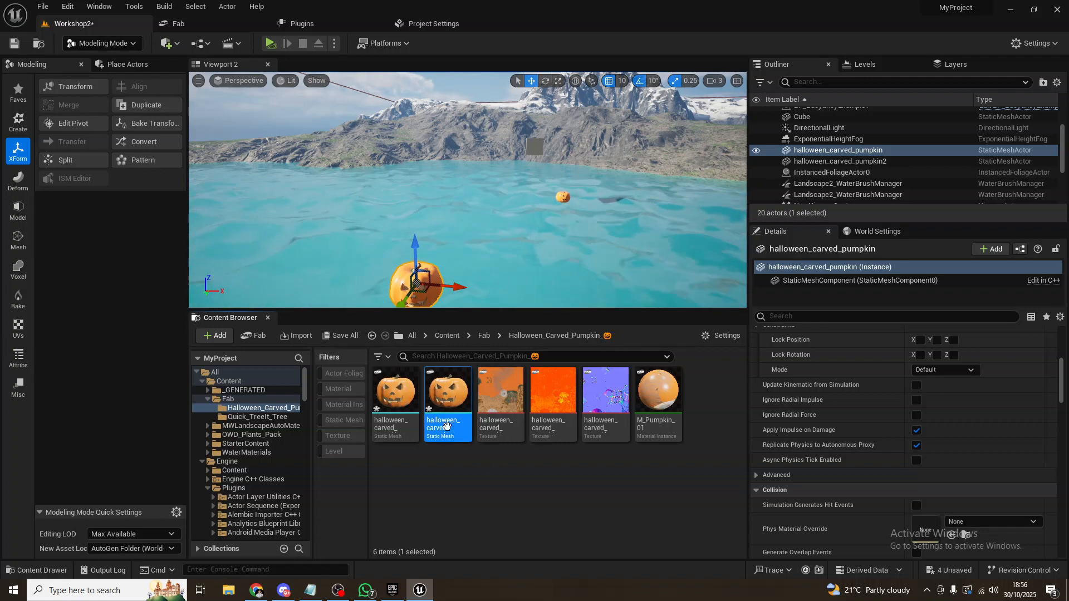
click(480, 506)
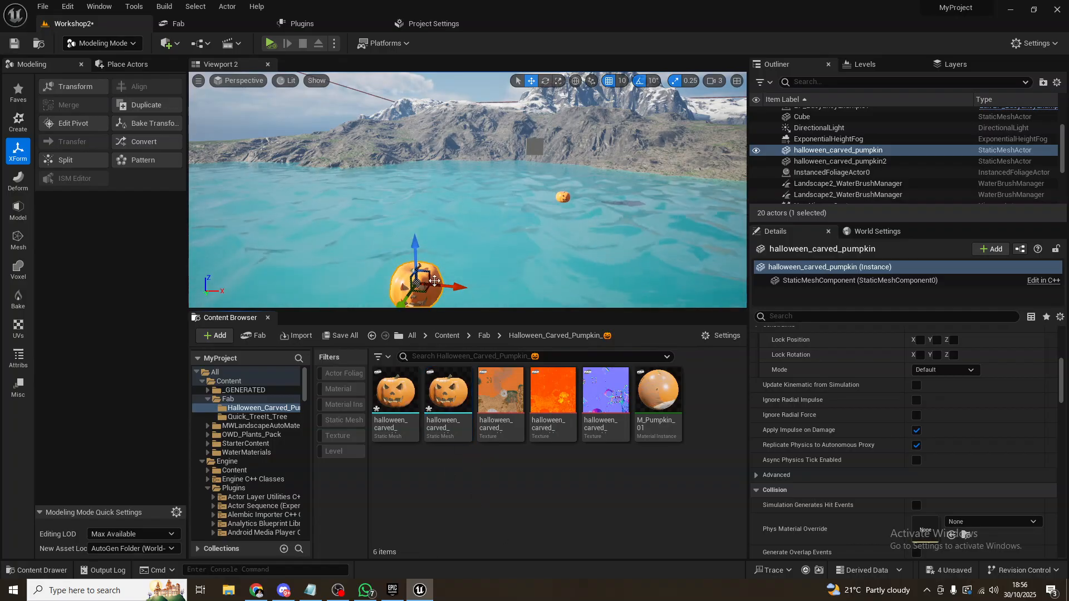
Step: Focus on the original pumpkin, return the editor to Selection mode and clear the level selection
right_drag(441, 283, 430, 280)
key(d)
key(a)
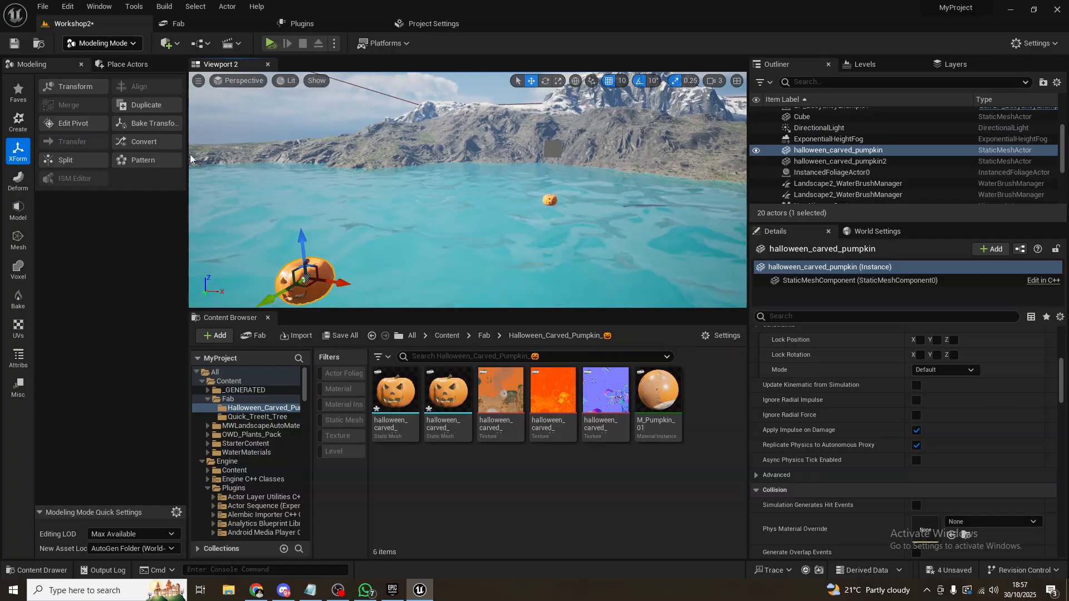
key(f)
click(125, 44)
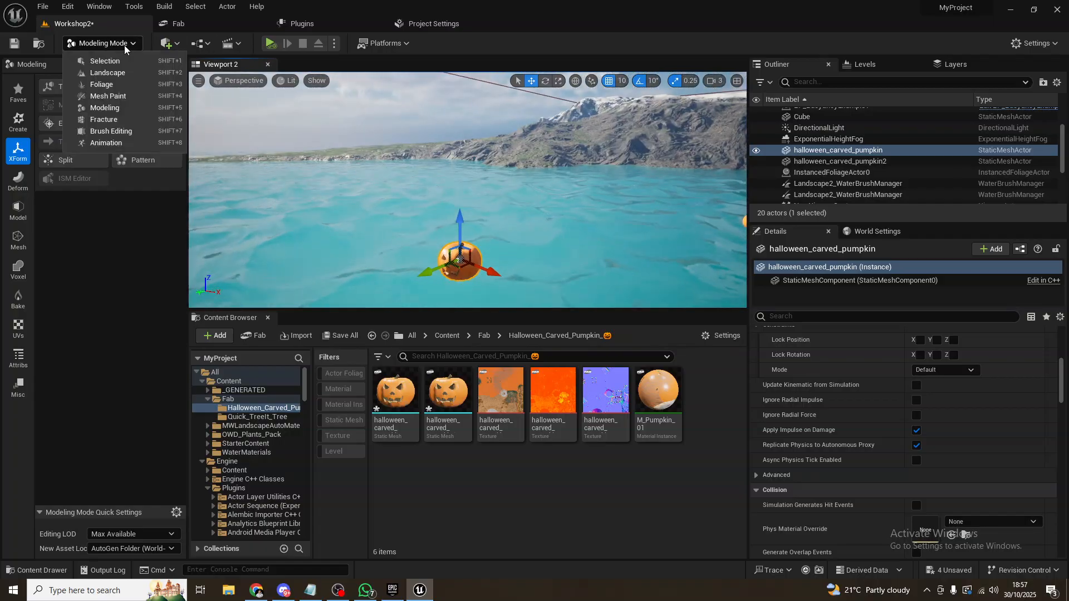
click(125, 59)
right_drag(611, 227, 413, 216)
click(611, 226)
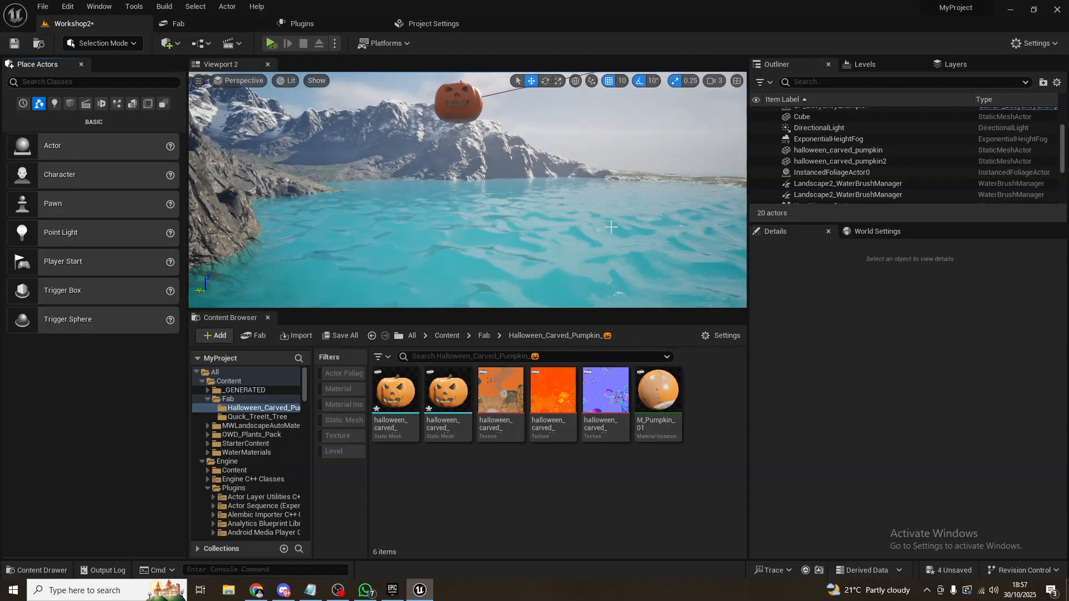
Step: Select the BP_BuoyancyExample cube in the level and browse to its asset in the Water Content Blueprints folder
click(447, 335)
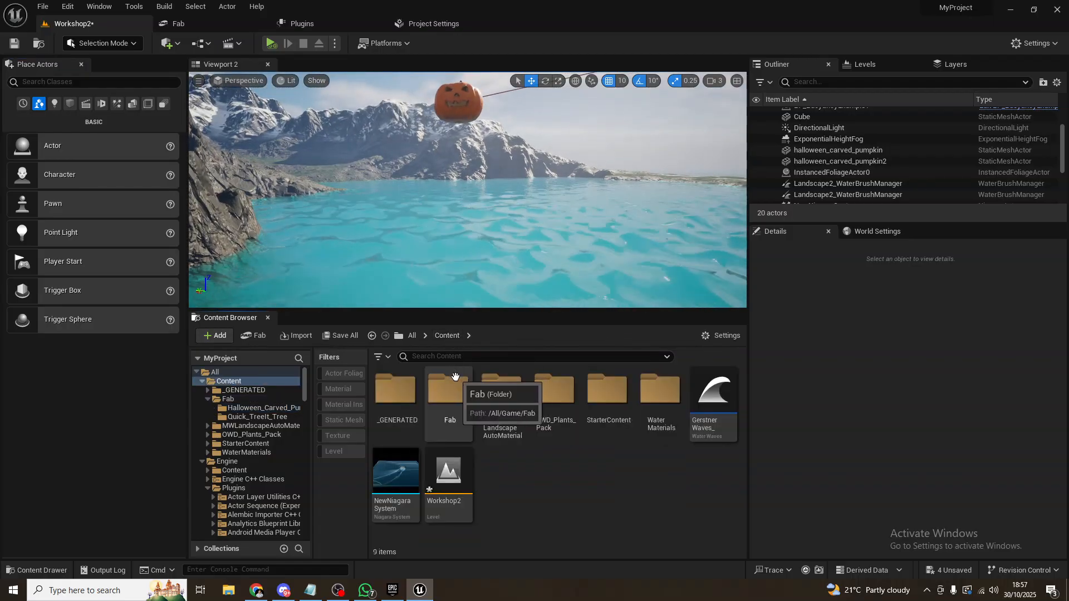
right_drag(607, 234, 696, 253)
click(512, 165)
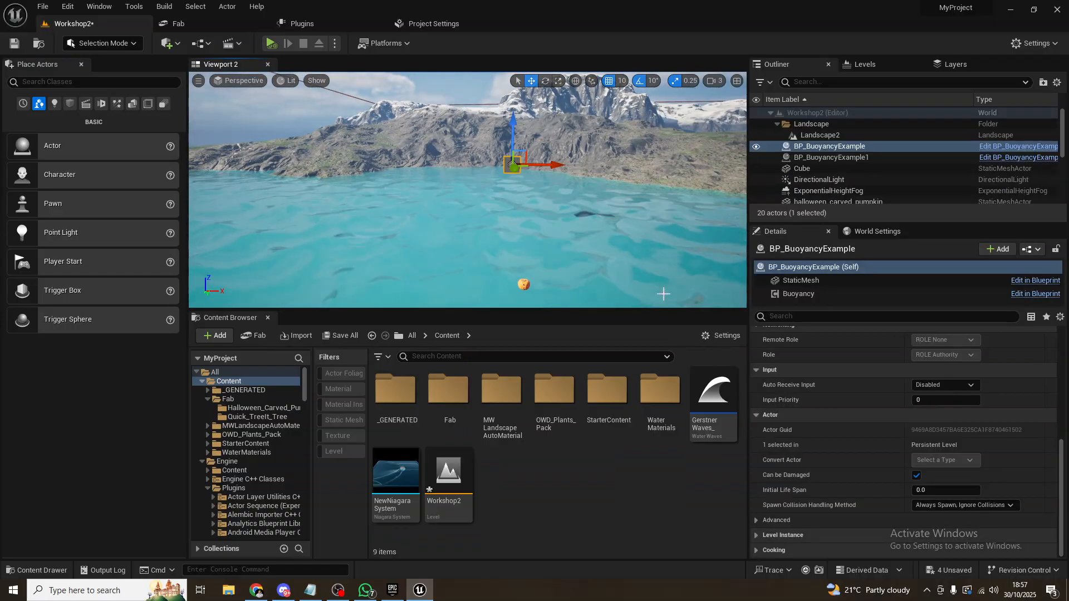
right_click(850, 151)
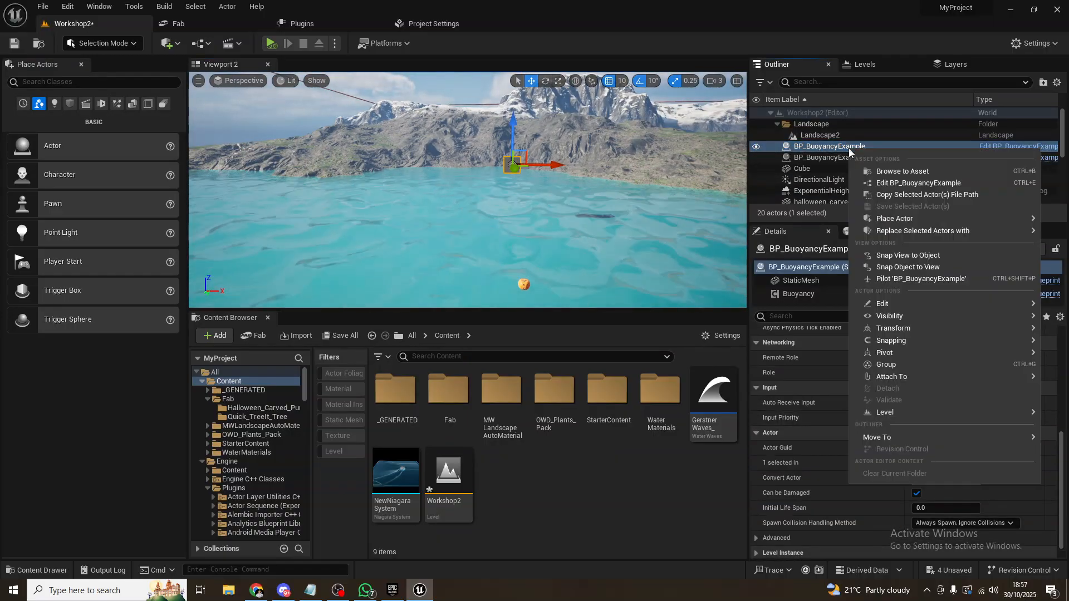
click(882, 171)
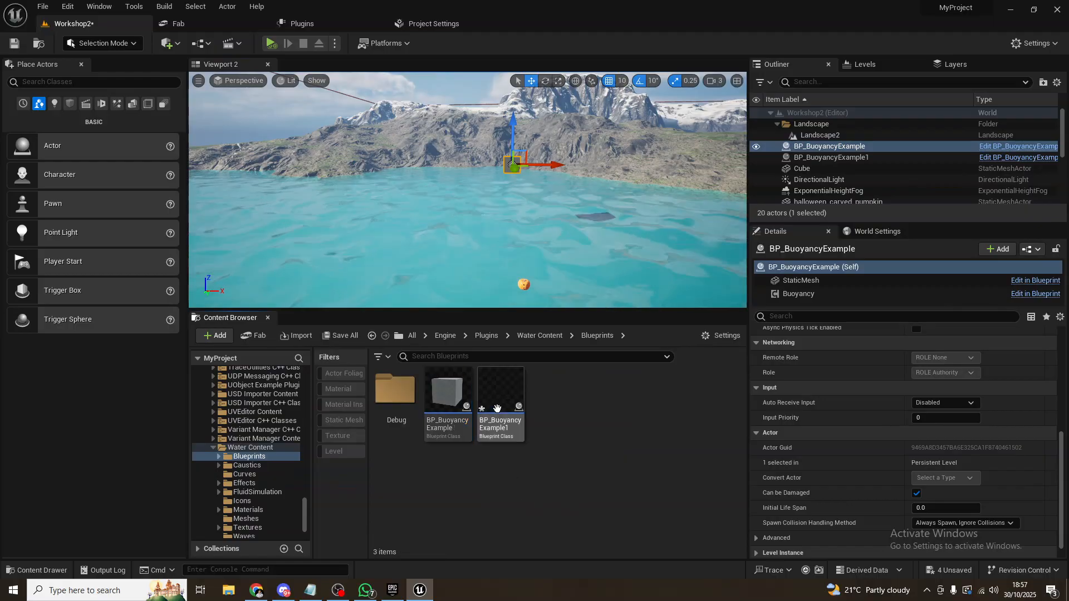
drag(501, 393, 504, 423)
click(507, 486)
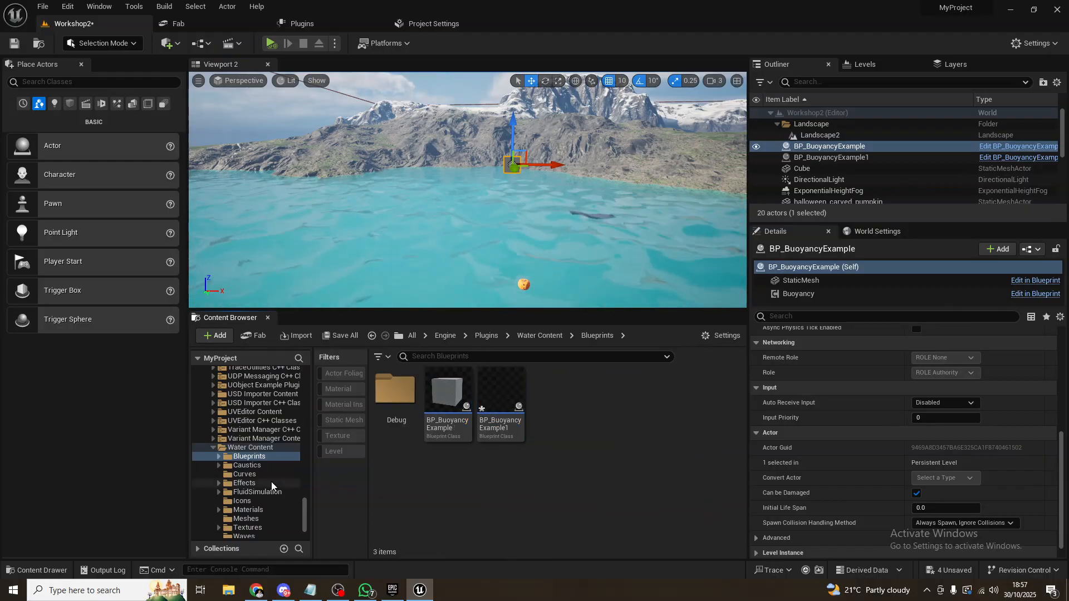
Step: Move the BP_BuoyancyExample1 blueprint from the Water plugin's Blueprints folder into the project's Content folder and show that folder
drag(305, 505, 307, 367)
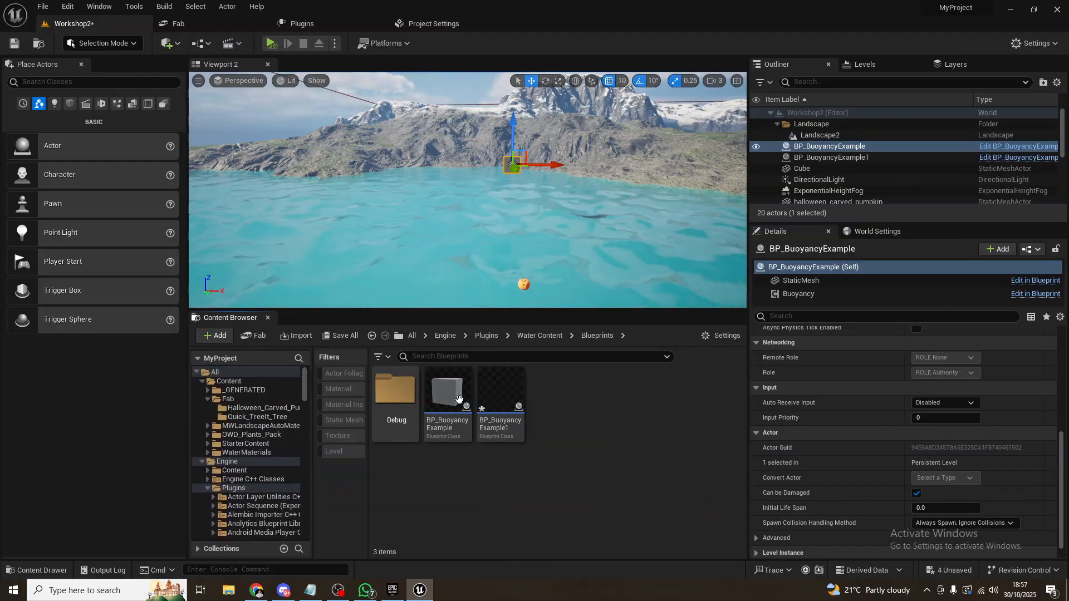
drag(501, 393, 238, 383)
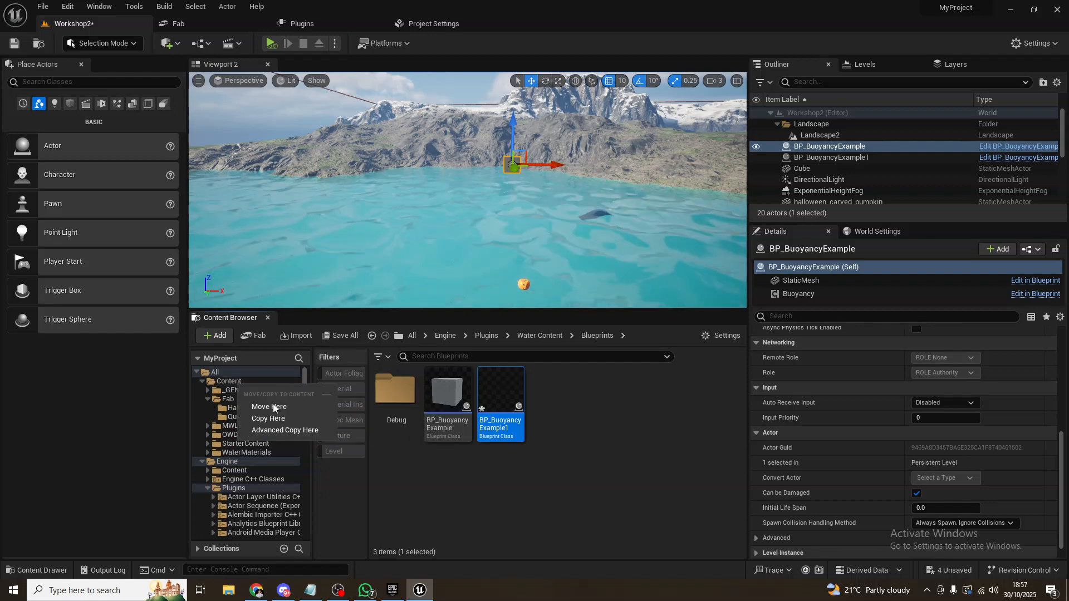
click(275, 407)
click(241, 383)
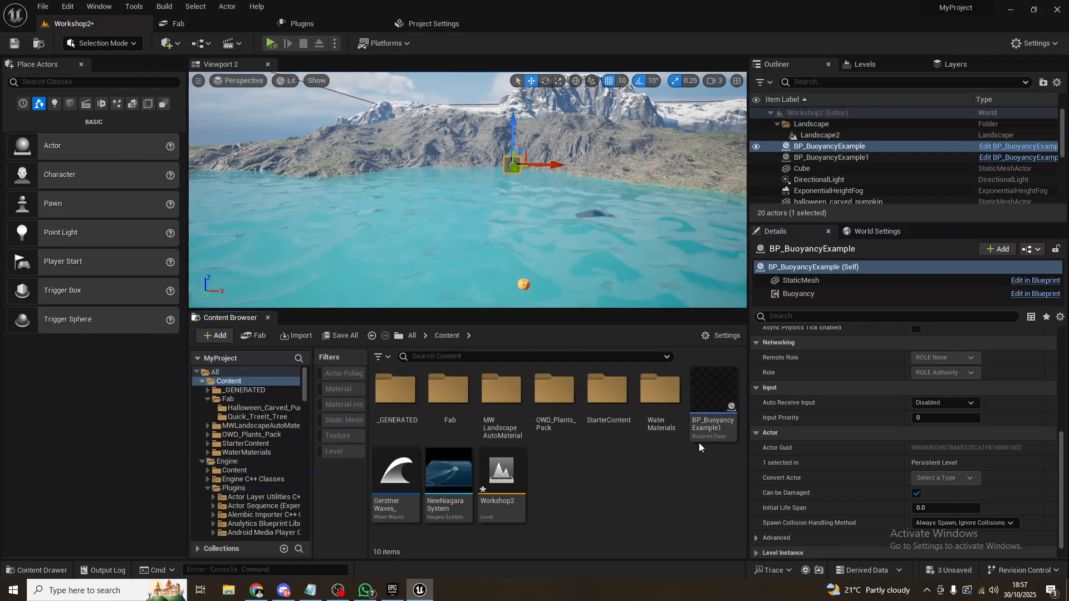
Step: Open the BP_BuoyancyExample1 blueprint from the Content folder in a maximized editor and display its component viewport
double_click(714, 406)
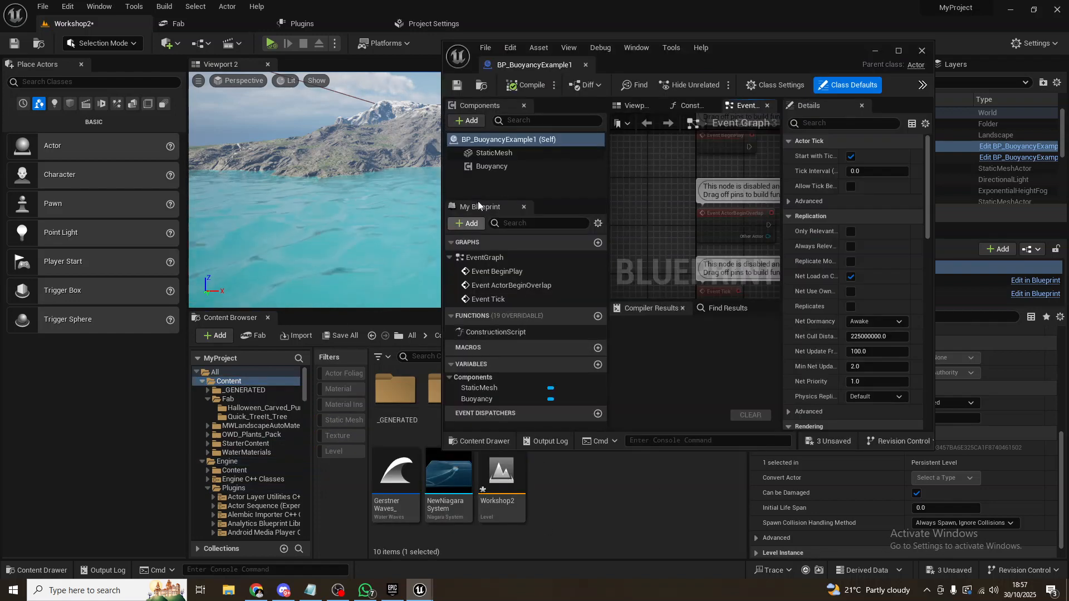
click(899, 51)
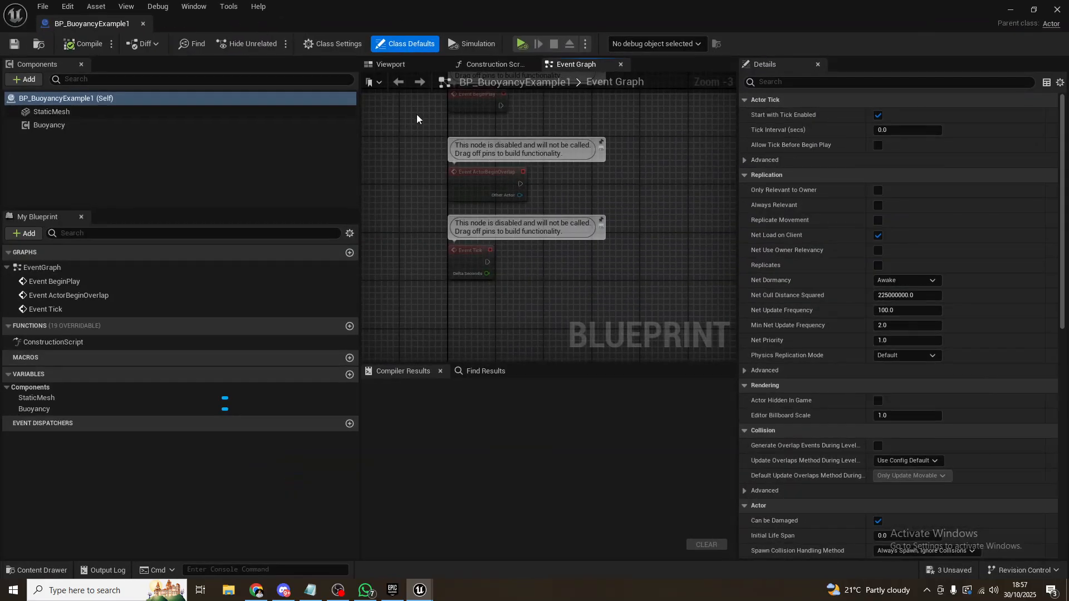
right_drag(420, 152, 506, 196)
scroll(505, 195, down, 1)
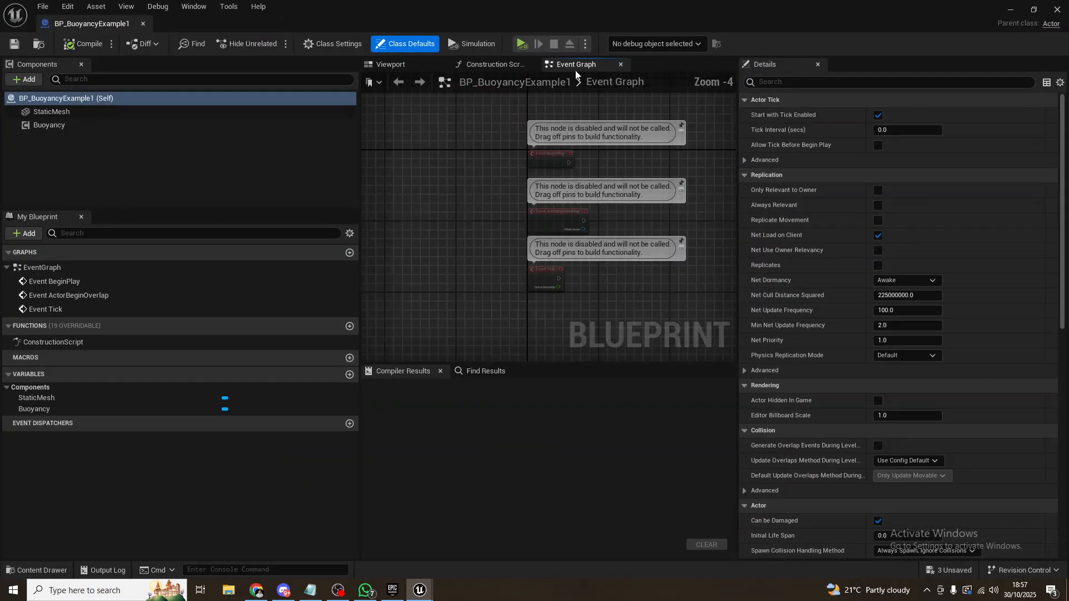
click(406, 66)
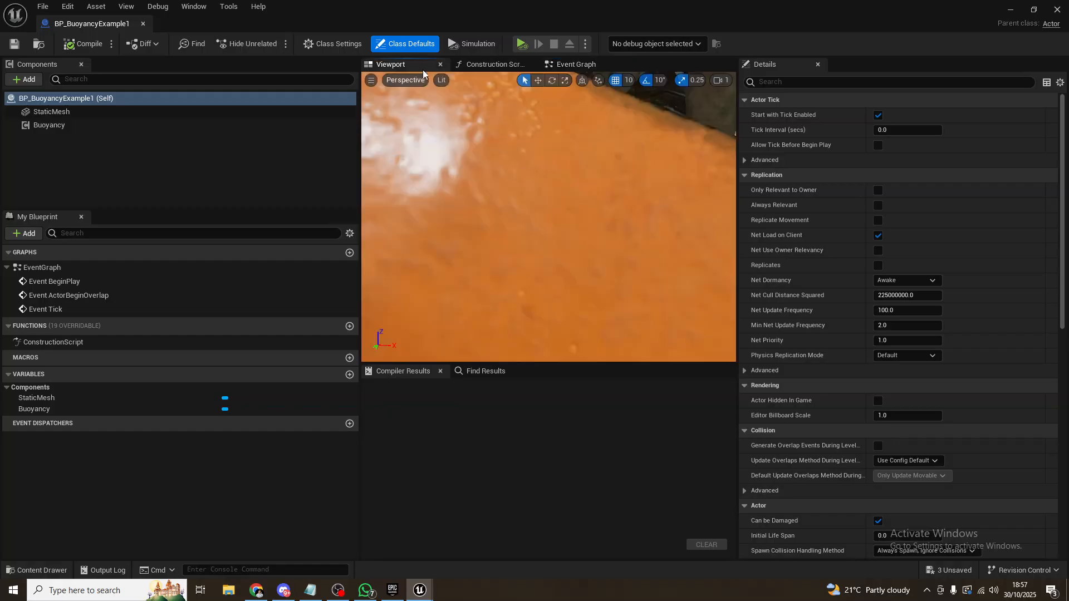
Step: Clear the StaticMesh component's mesh and reassign the halloween_carved_pumpkin static mesh to it
drag(339, 138, 228, 138)
scroll(487, 183, down, 6)
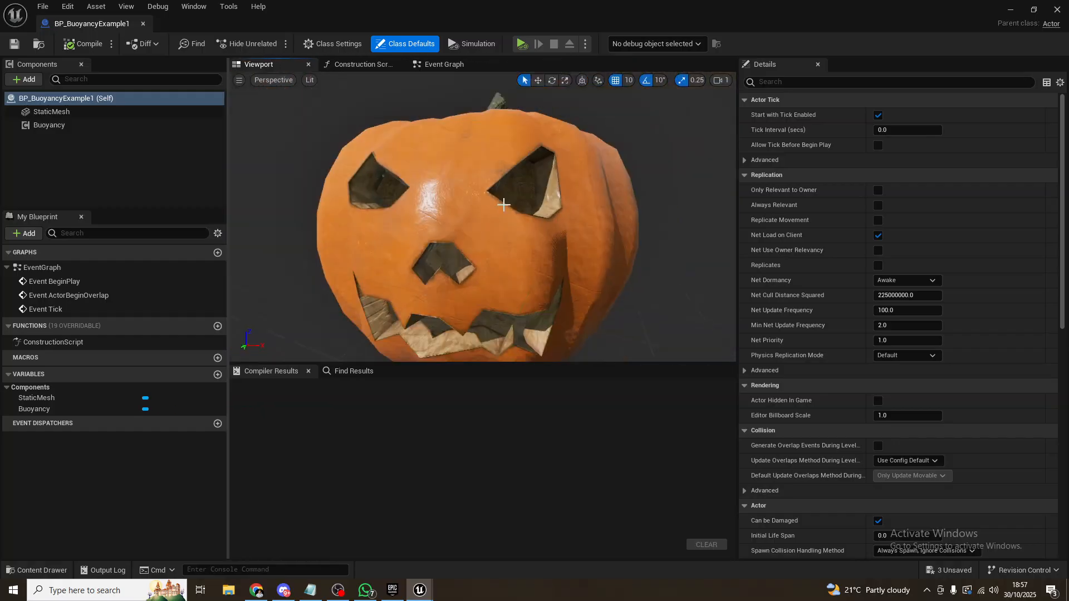
click(64, 113)
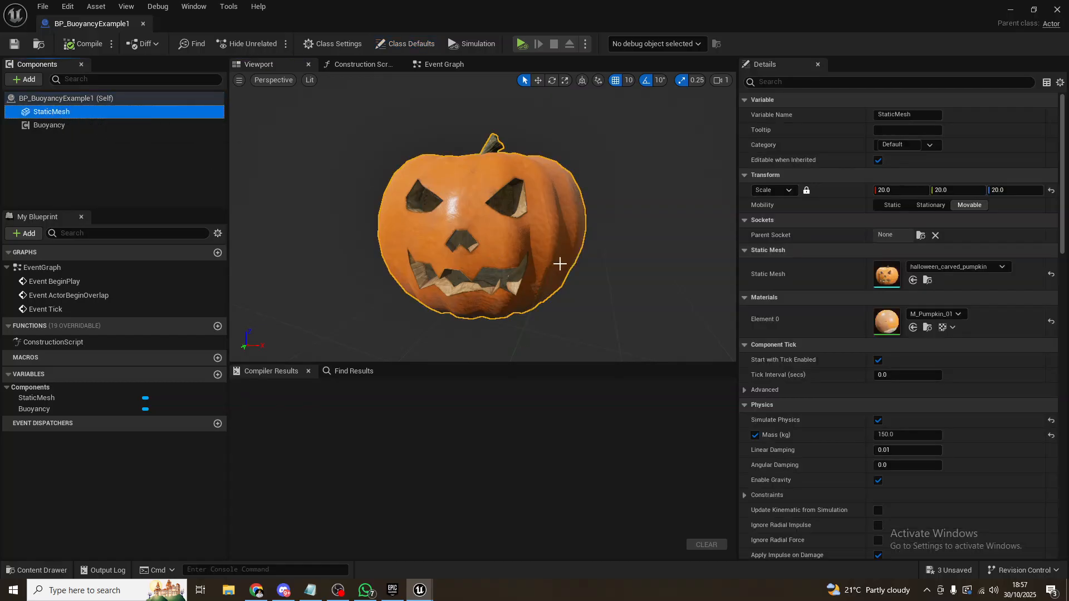
click(1051, 275)
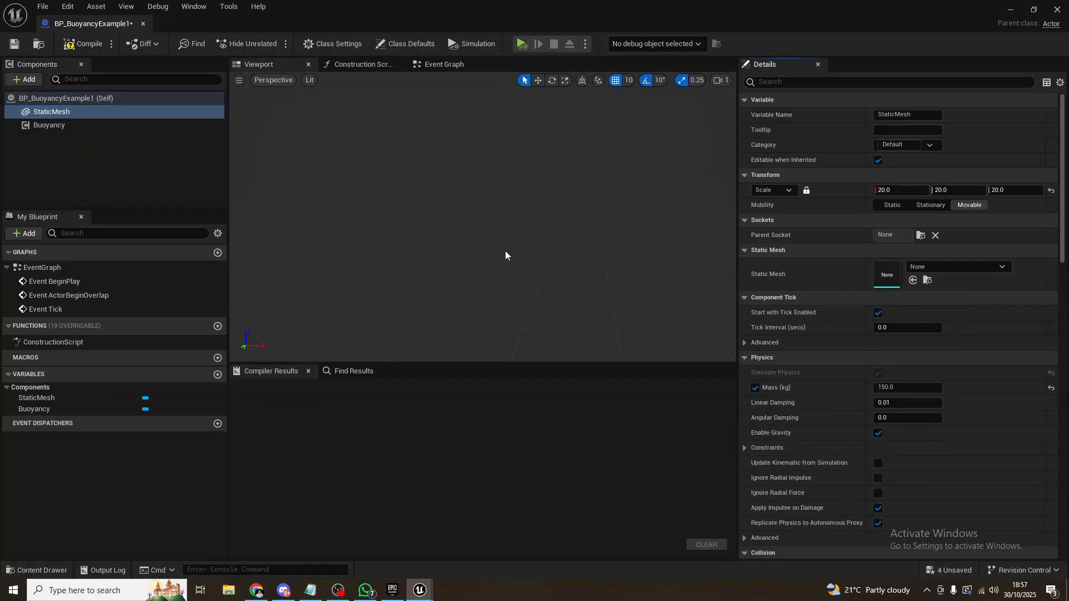
click(957, 267)
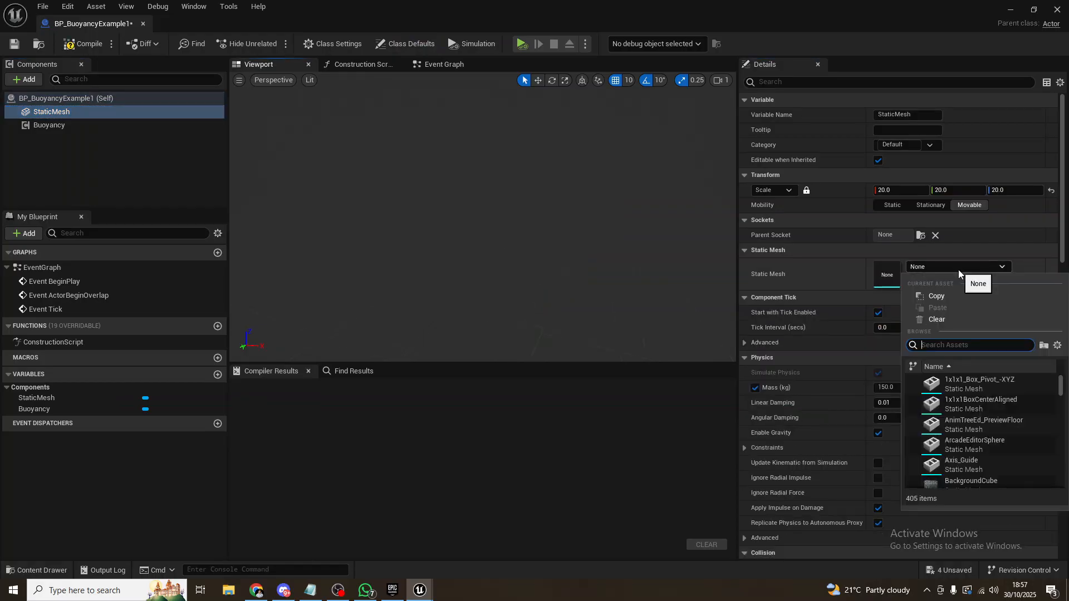
text(pump)
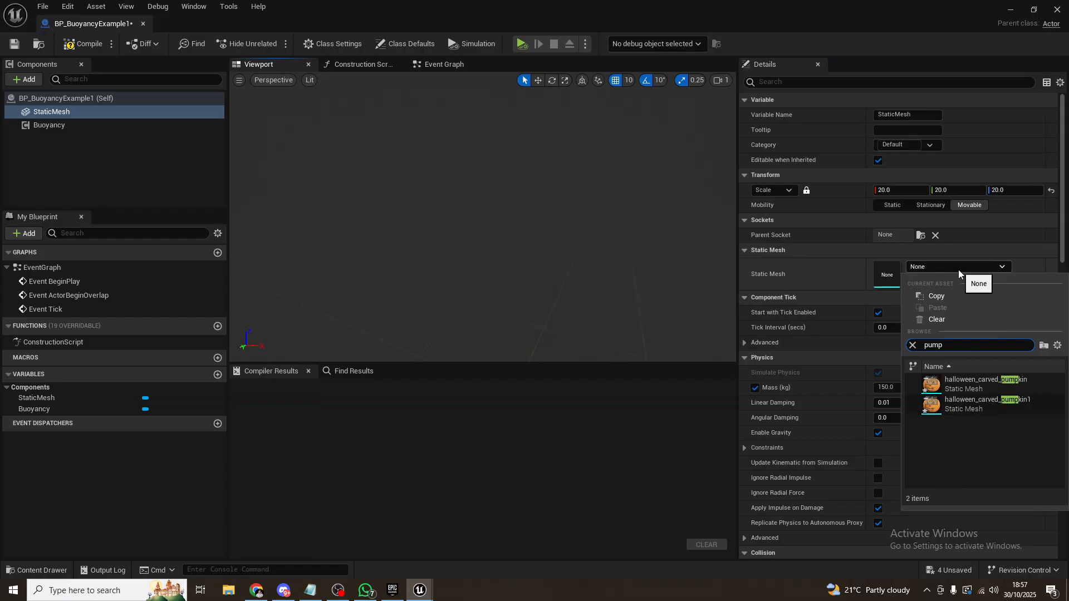
click(974, 385)
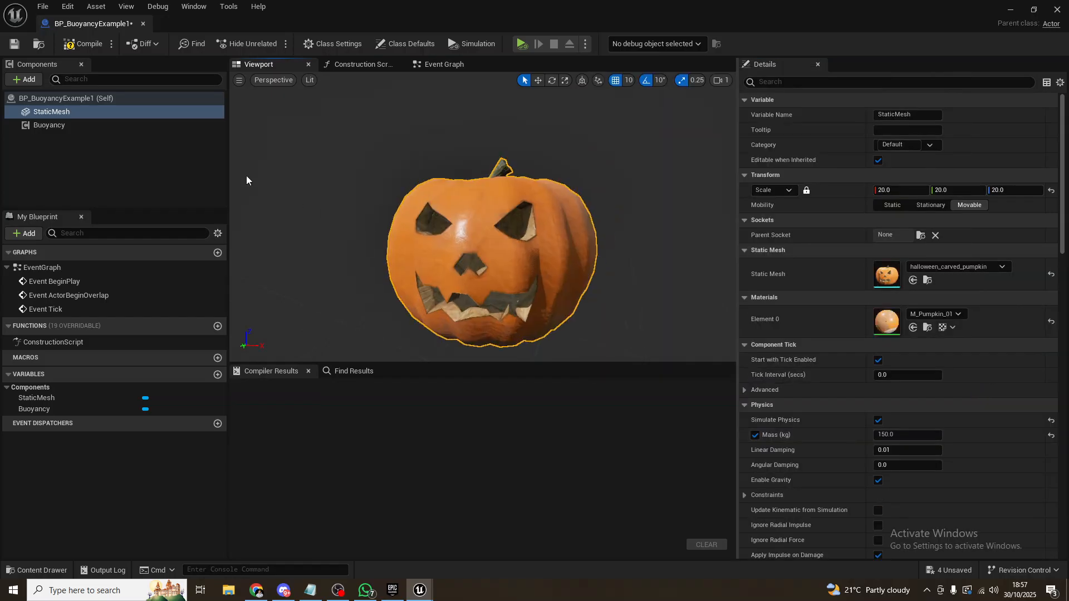
Step: Review the Buoyancy component's buoyancy data, and compile, save and close the BP_BuoyancyExample1 blueprint
click(67, 126)
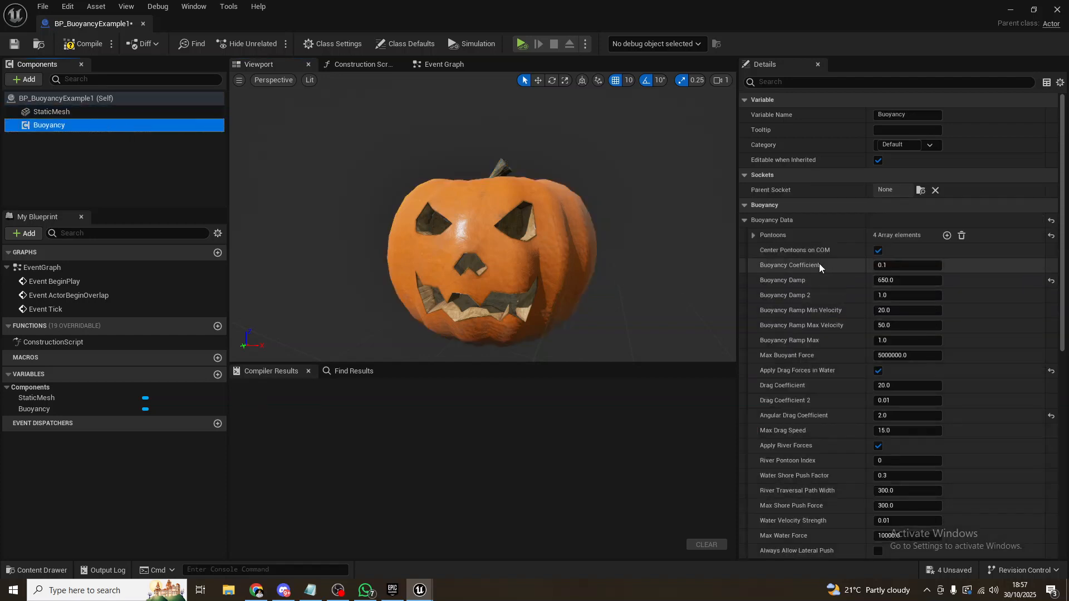
scroll(820, 263, down, 2)
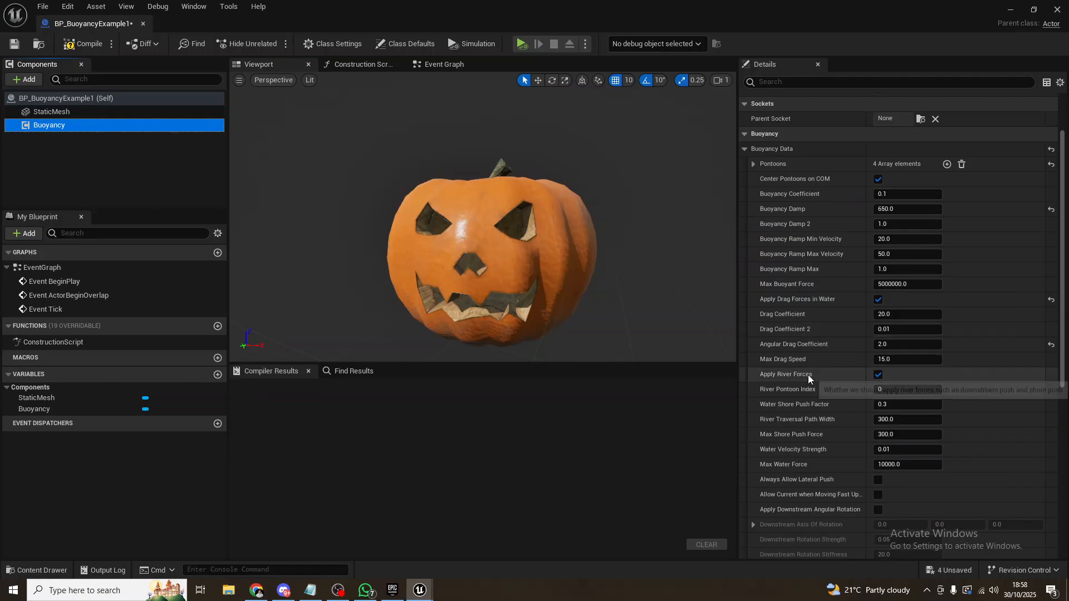
scroll(807, 376, up, 1)
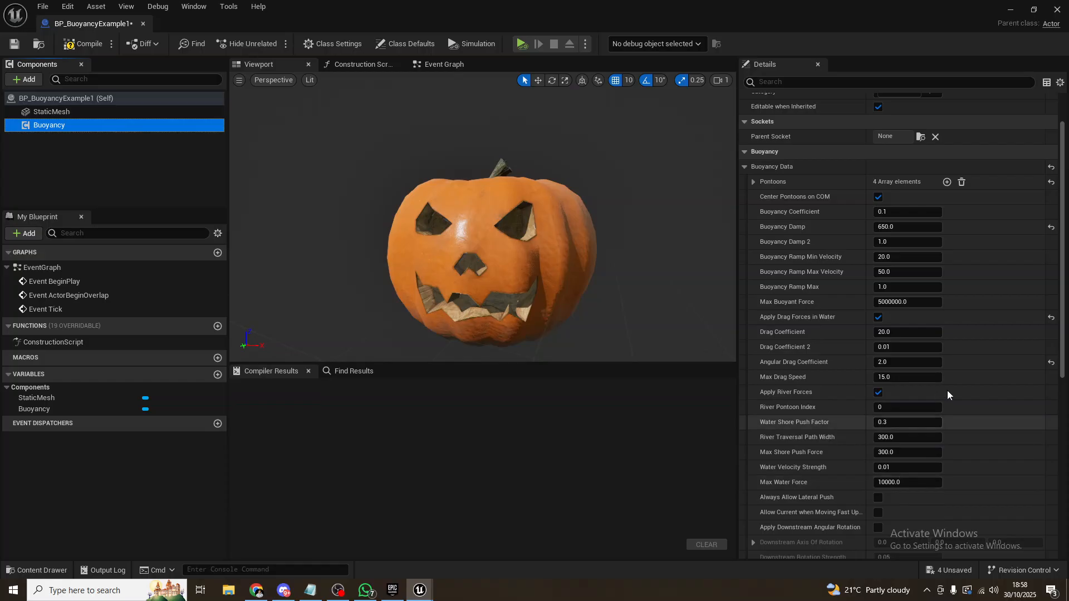
scroll(947, 390, up, 1)
scroll(956, 377, up, 1)
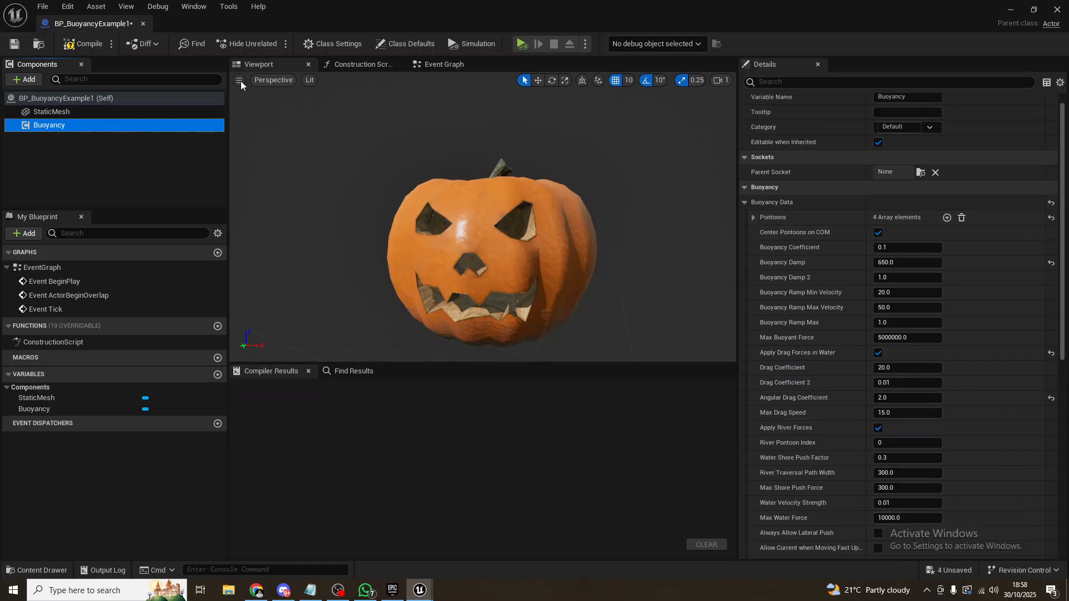
click(78, 46)
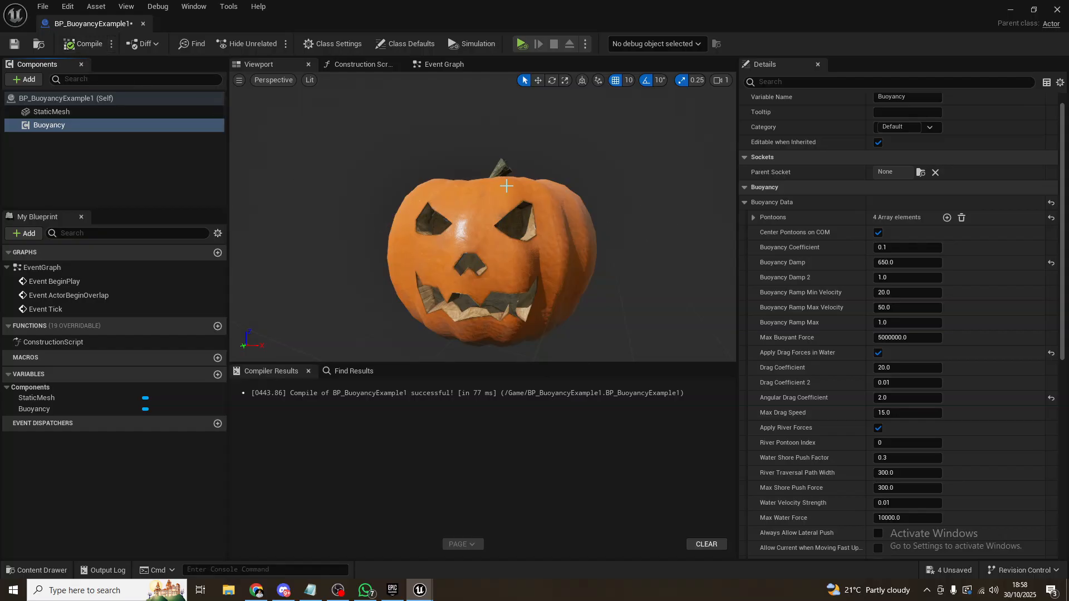
click(10, 48)
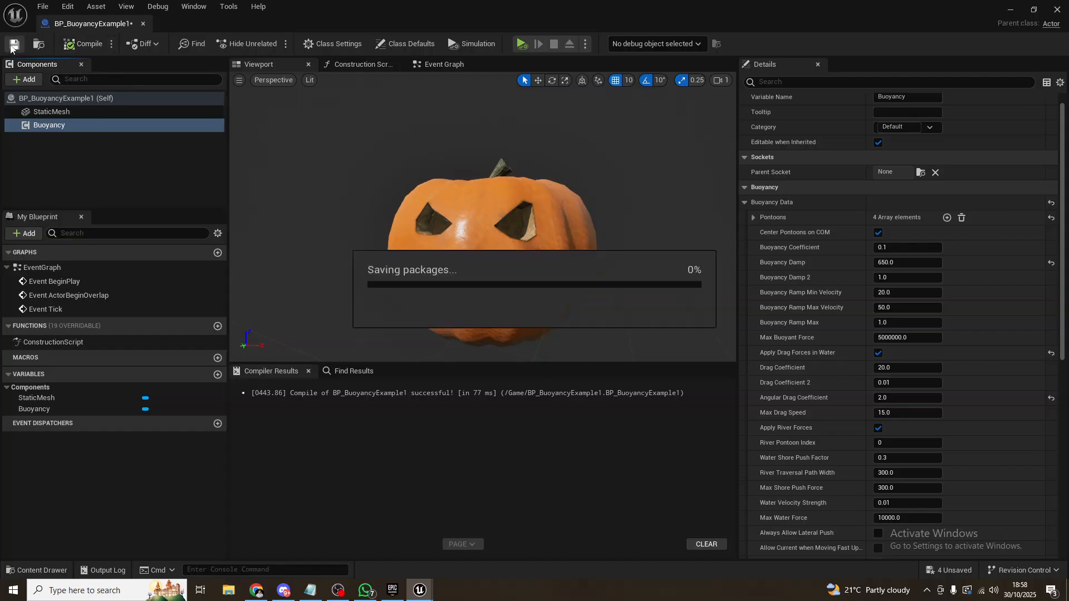
click(143, 23)
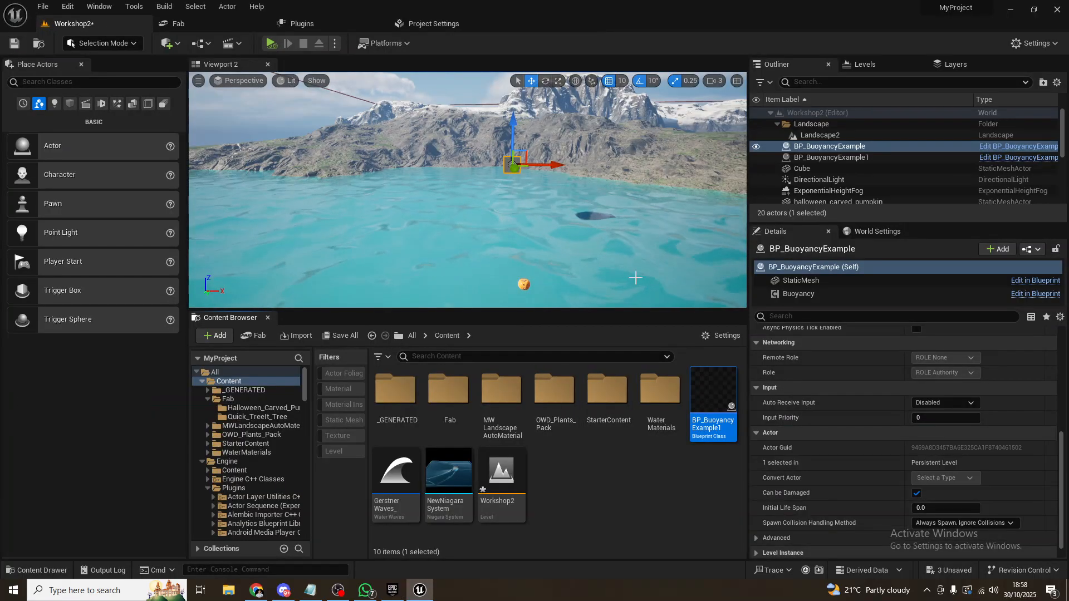
Step: Place another instance of the BP_BuoyancyExample1 pumpkin above the ocean near the buoyancy cube and clear the selection
drag(417, 249, 417, 286)
drag(414, 246, 409, 95)
right_drag(409, 95, 400, 86)
key(w)
right_drag(550, 201, 535, 194)
click(550, 201)
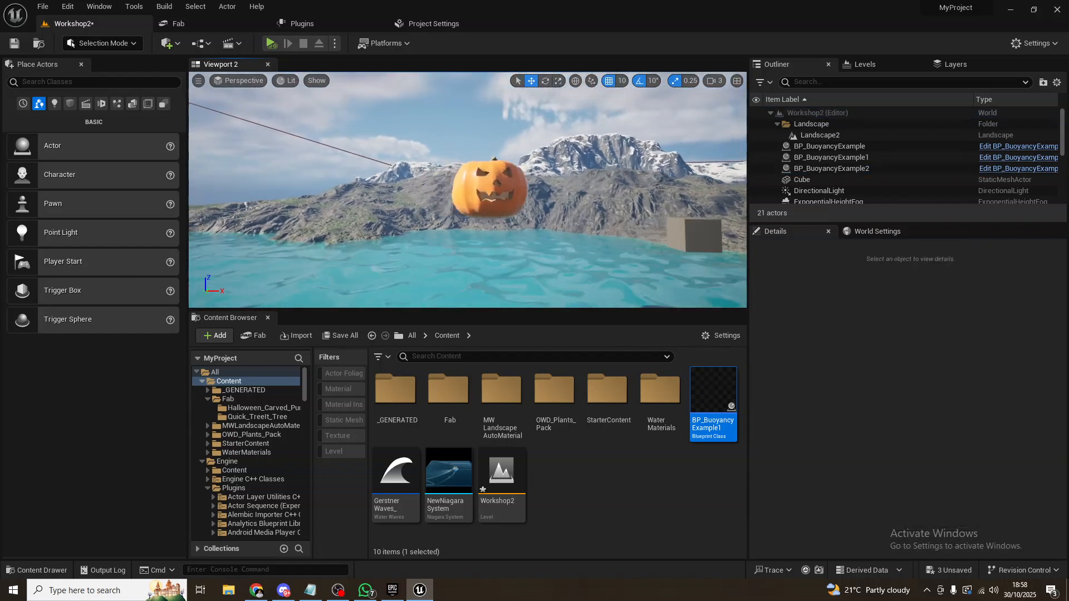
Step: Play the level in Selected Viewport mode and stop the session
click(335, 44)
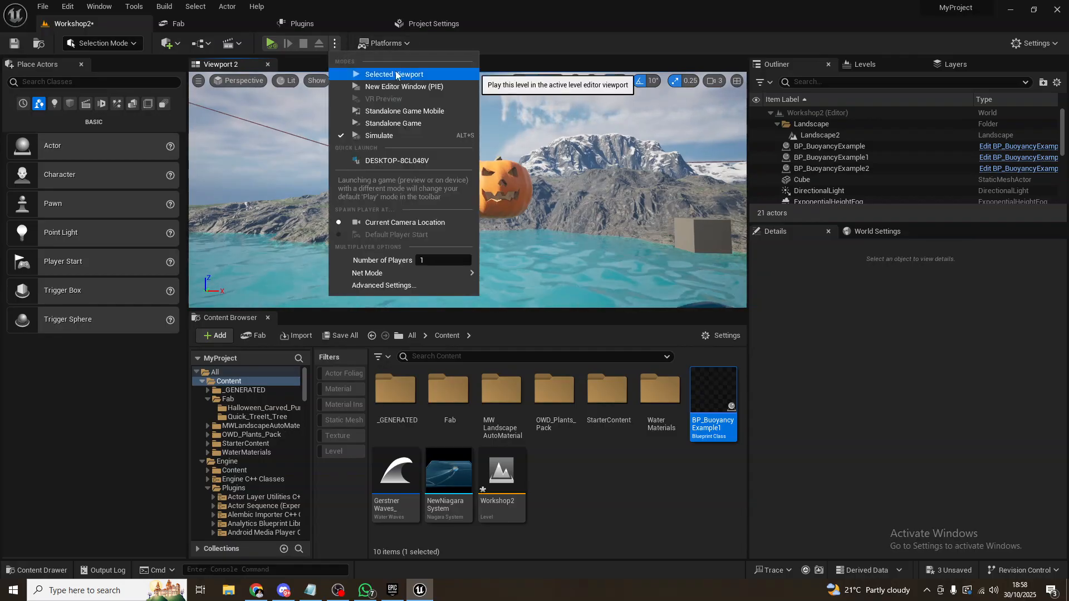
click(369, 75)
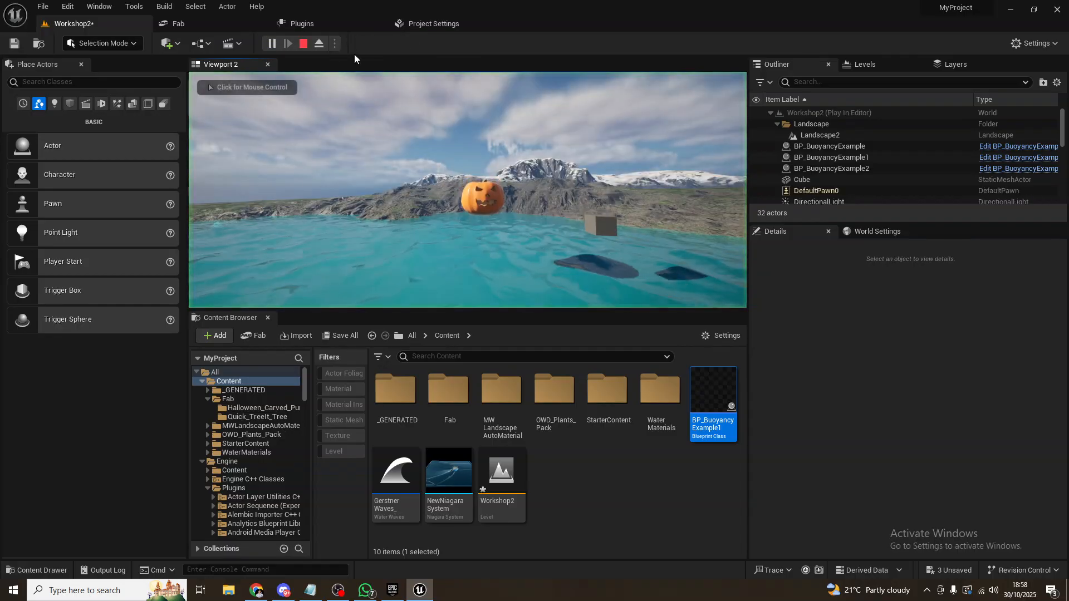
click(306, 45)
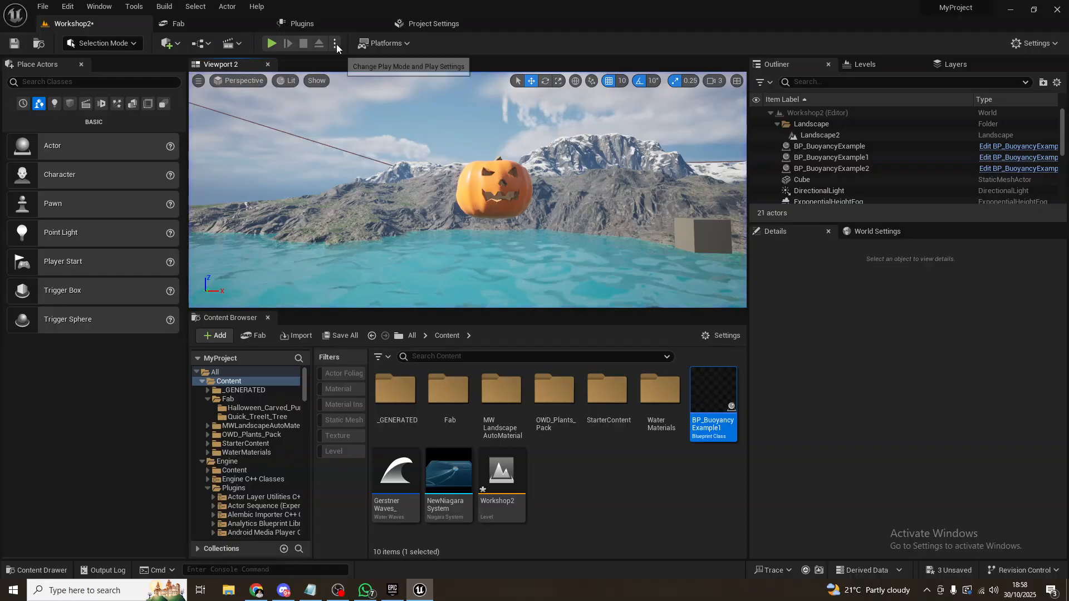
Step: Run the level in Simulate mode, watch the pumpkin drop into the ocean from close up in full screen, and end the simulation
click(335, 43)
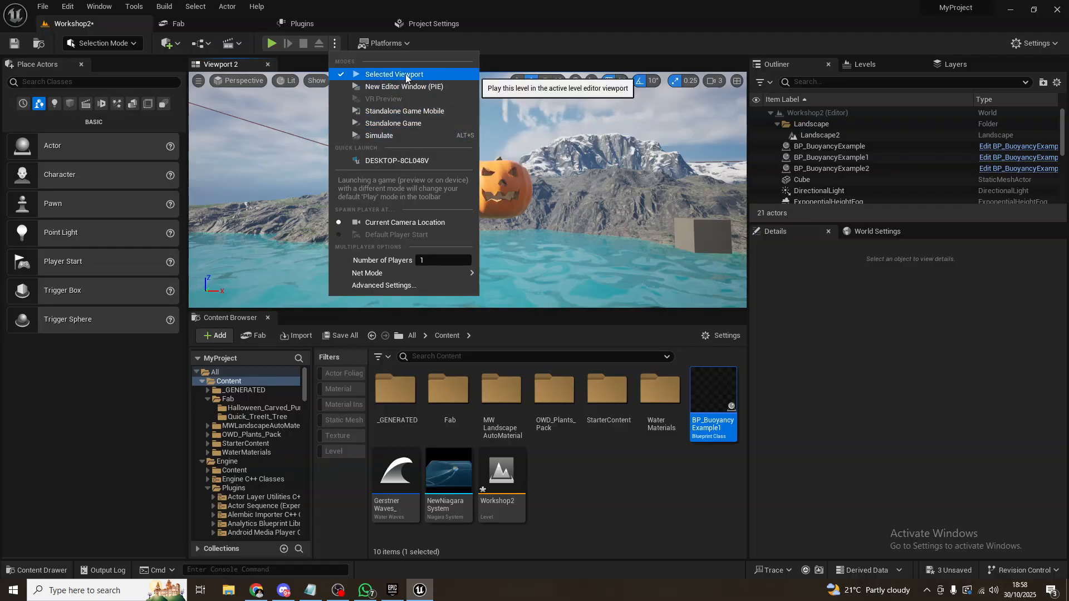
click(388, 136)
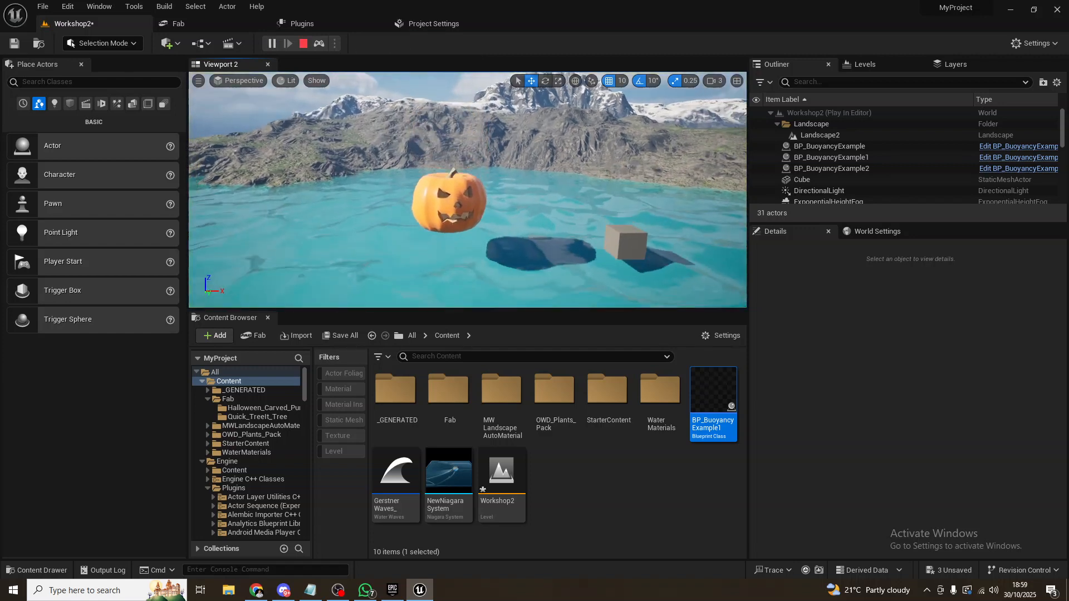
right_drag(390, 167, 391, 219)
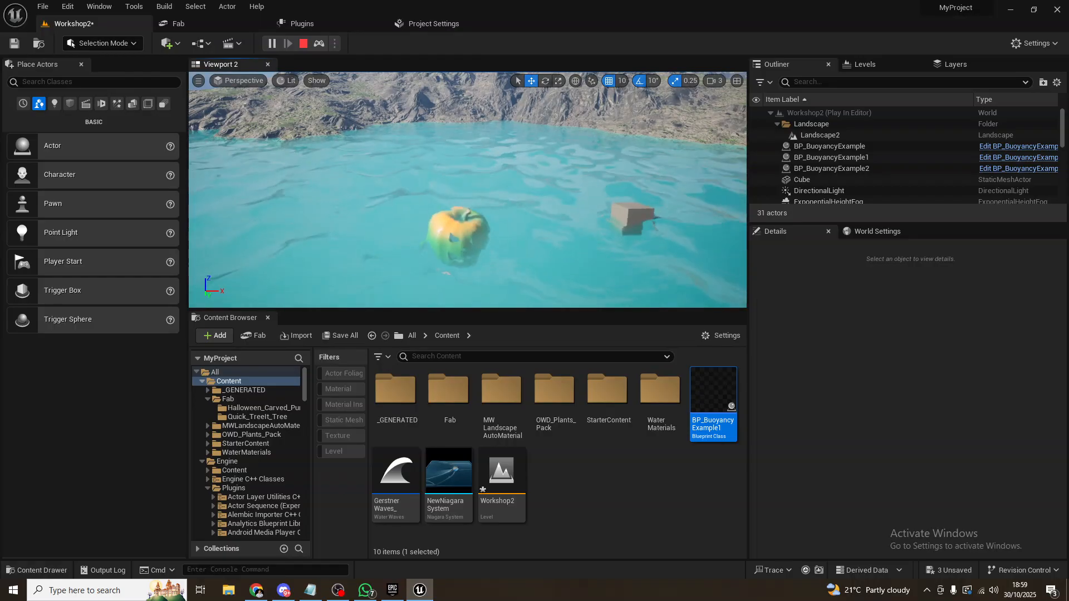
mouse_move(392, 219)
right_down()
mouse_move(392, 241)
mouse_move(394, 207)
right_up()
key(w)
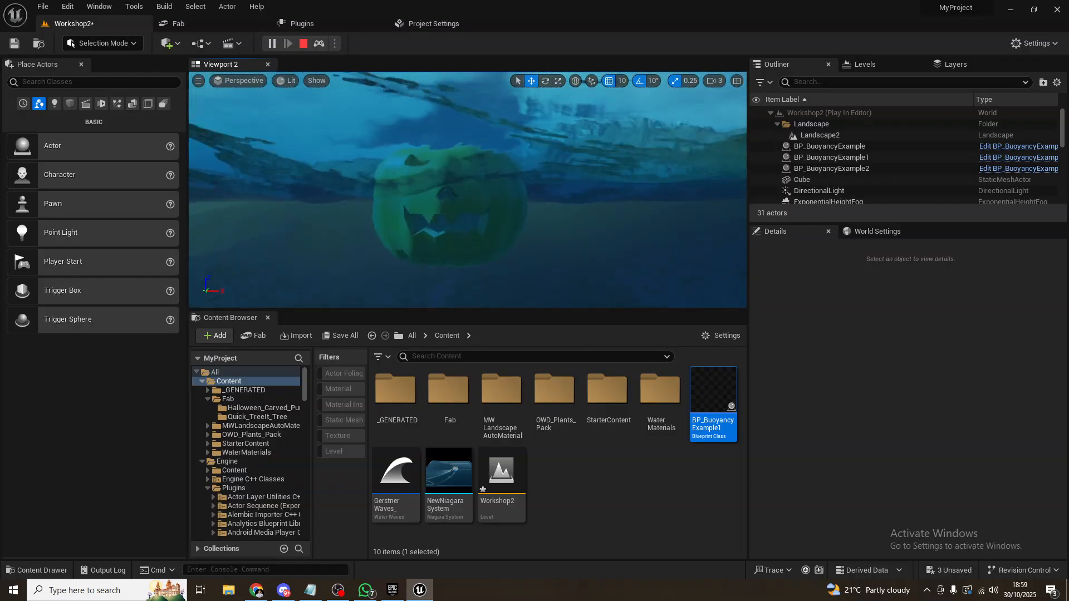
key(F11)
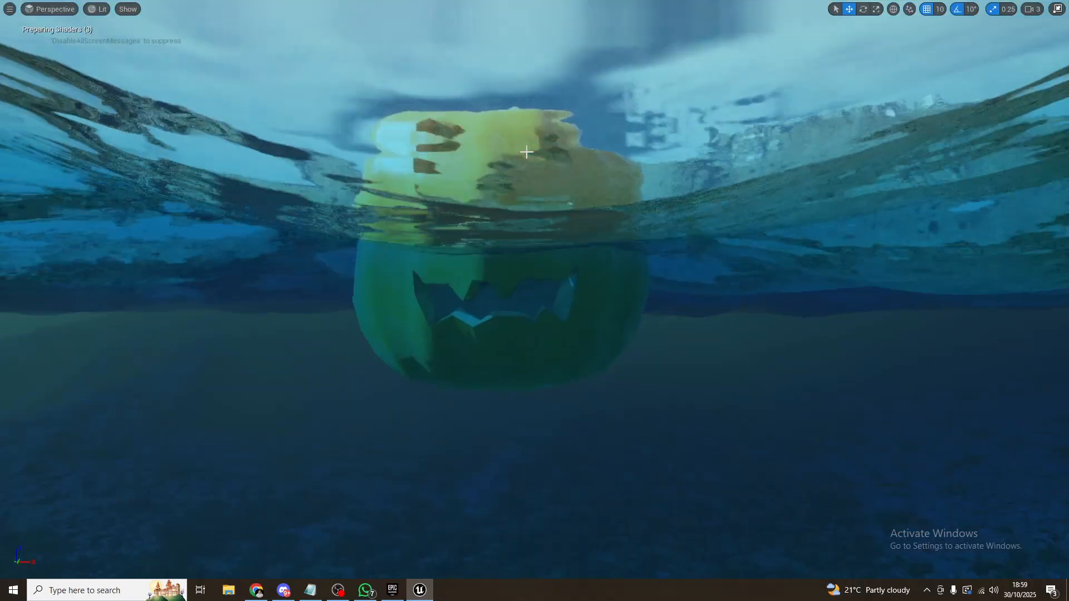
key(e)
right_drag(529, 158, 538, 118)
key(Escape)
Step: Simulate the level again, examine how the pumpkin and cube float from below and above the water, and stop the simulation
key(q)
key(e)
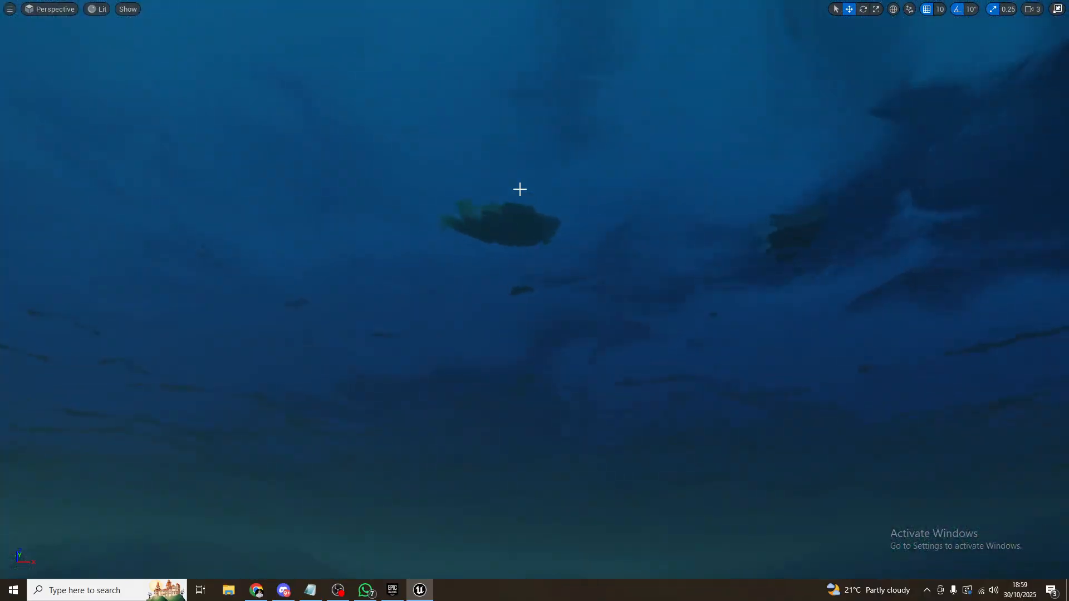
key(alt+s)
right_drag(577, 172, 577, 230)
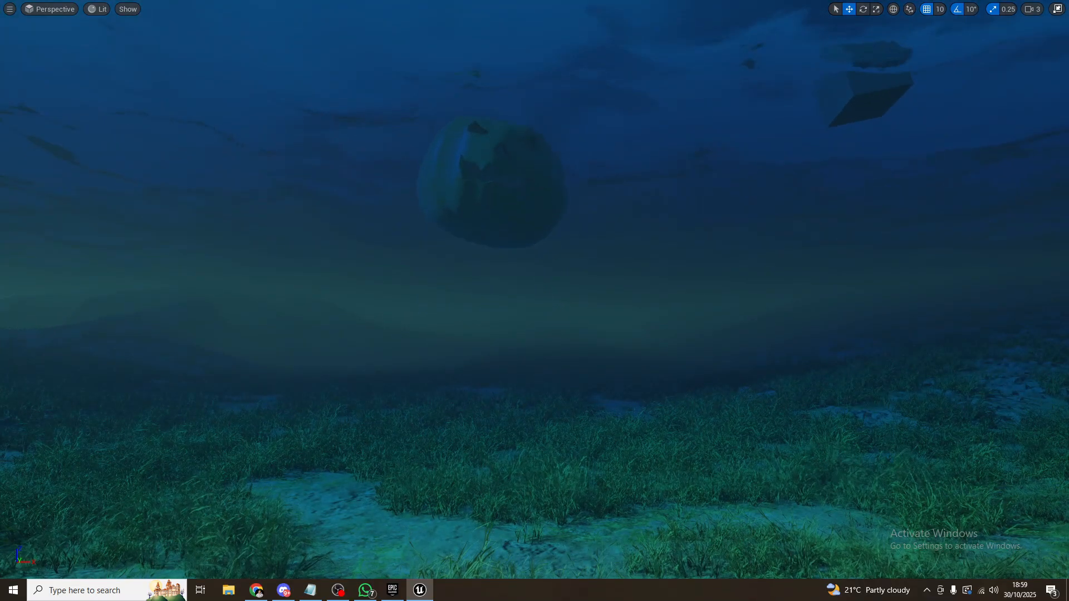
key(e)
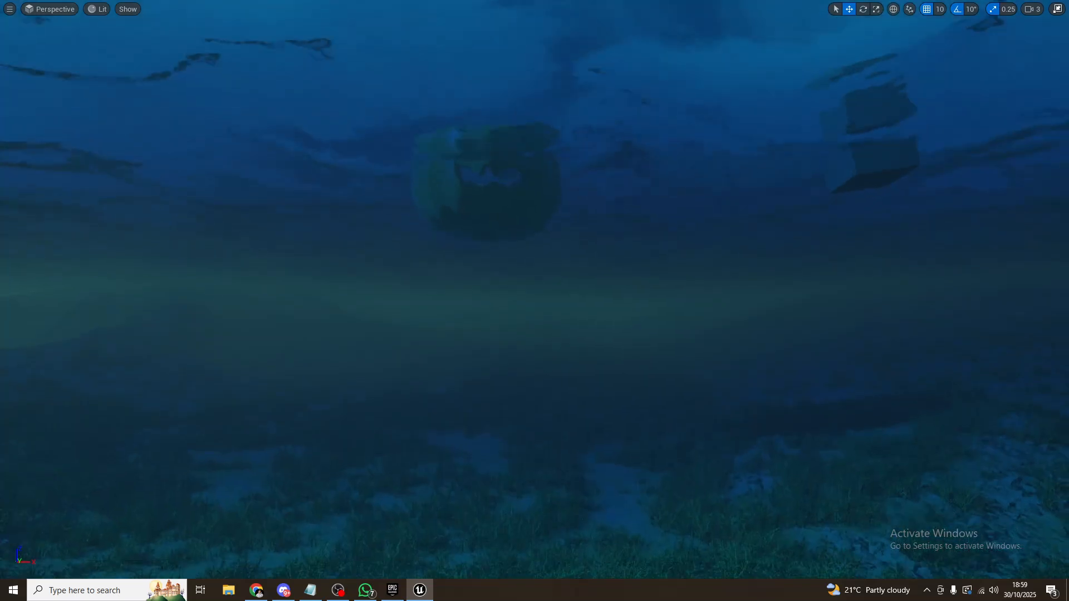
key(e)
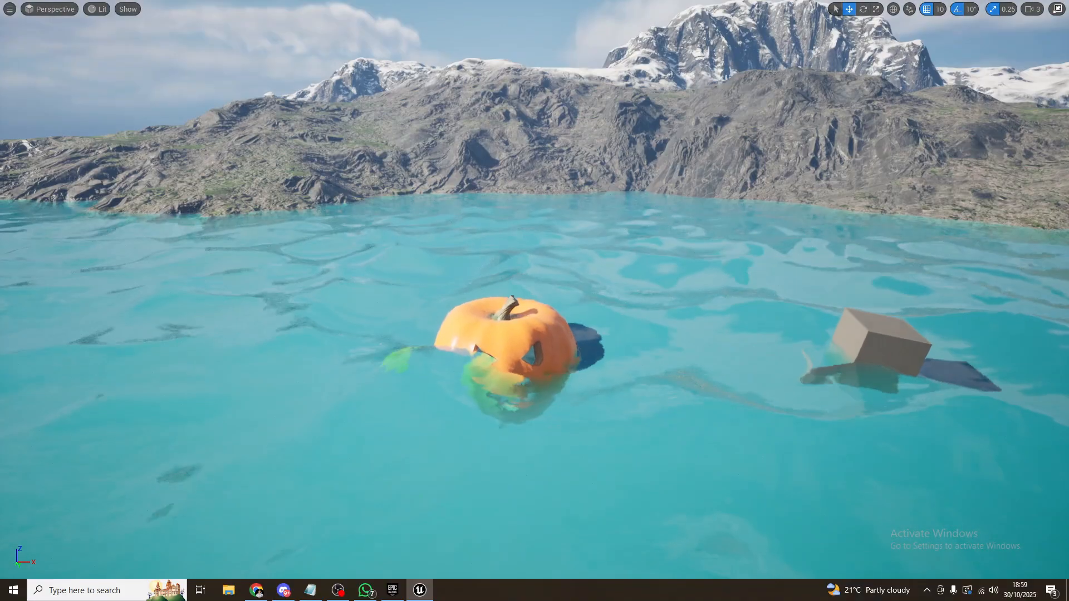
right_drag(577, 180, 620, 186)
key(q)
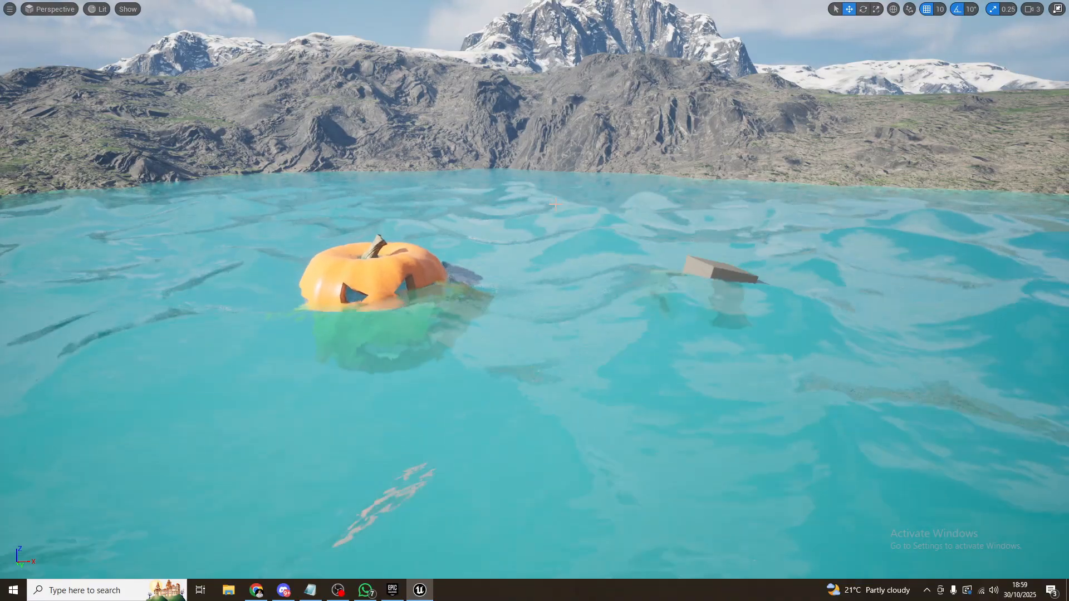
key(F11)
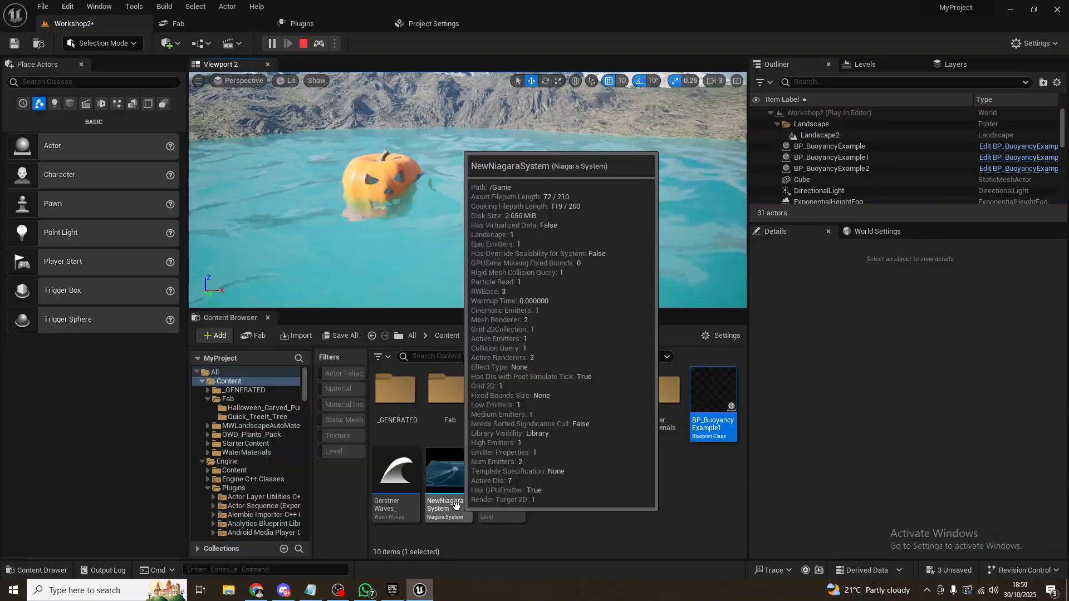
click(583, 511)
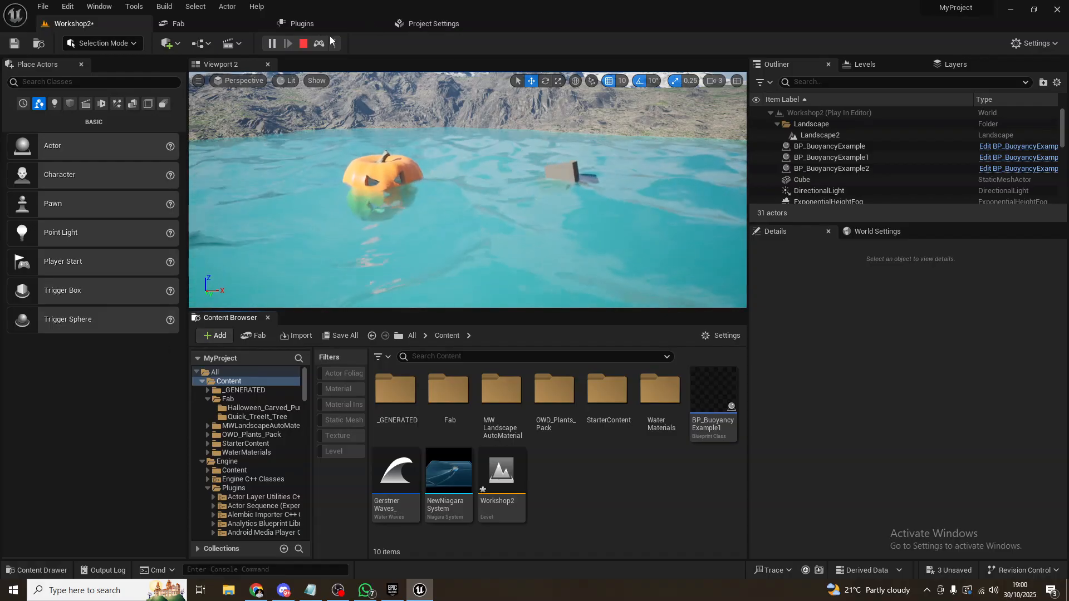
click(304, 44)
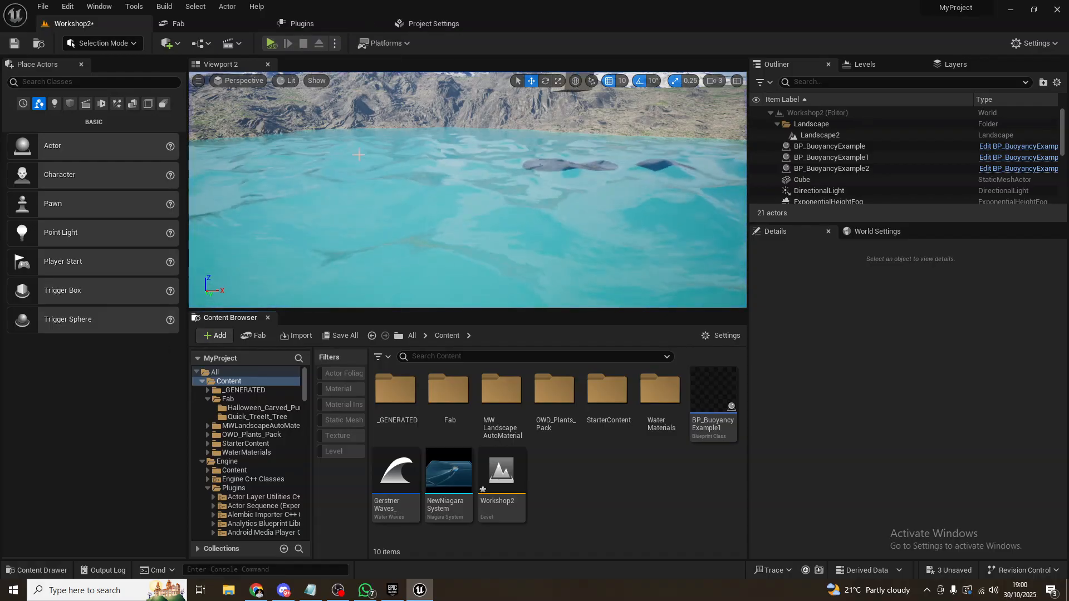
Step: Raise the white cube out of the rectangular Niagara water surface on the grassland, working in full-screen view
click(335, 43)
click(548, 256)
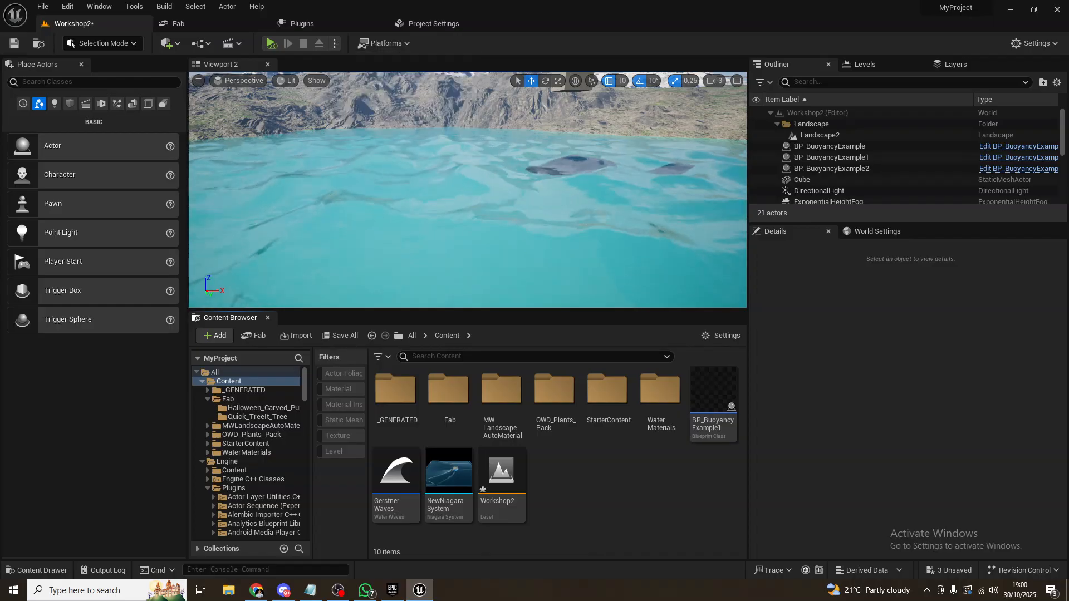
right_drag(509, 198, 538, 292)
key(F11)
key(w)
key(e)
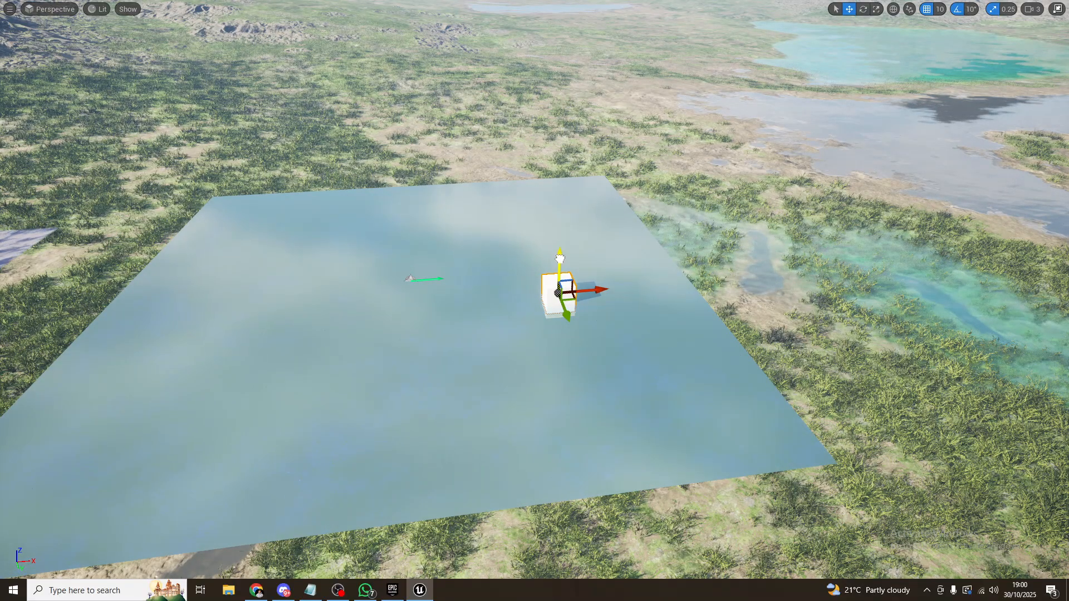
drag(559, 257, 560, 255)
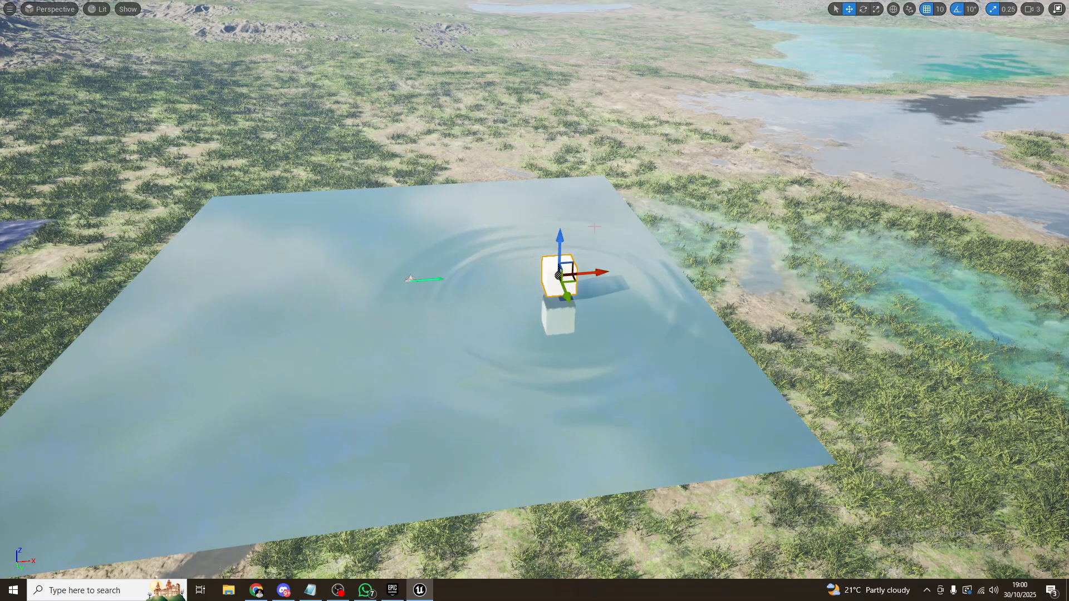
Step: Lower the white cube into the Niagara water surface and sweep it across the surface to stir up waves
right_drag(595, 226, 565, 193)
key(w)
key(d)
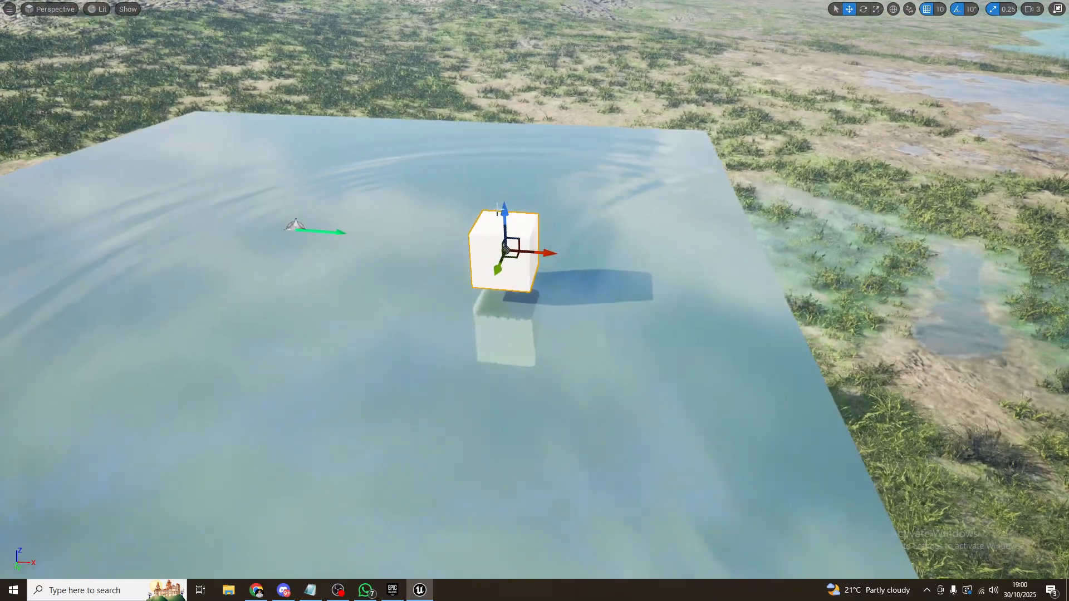
drag(505, 206, 505, 237)
drag(541, 285, 327, 263)
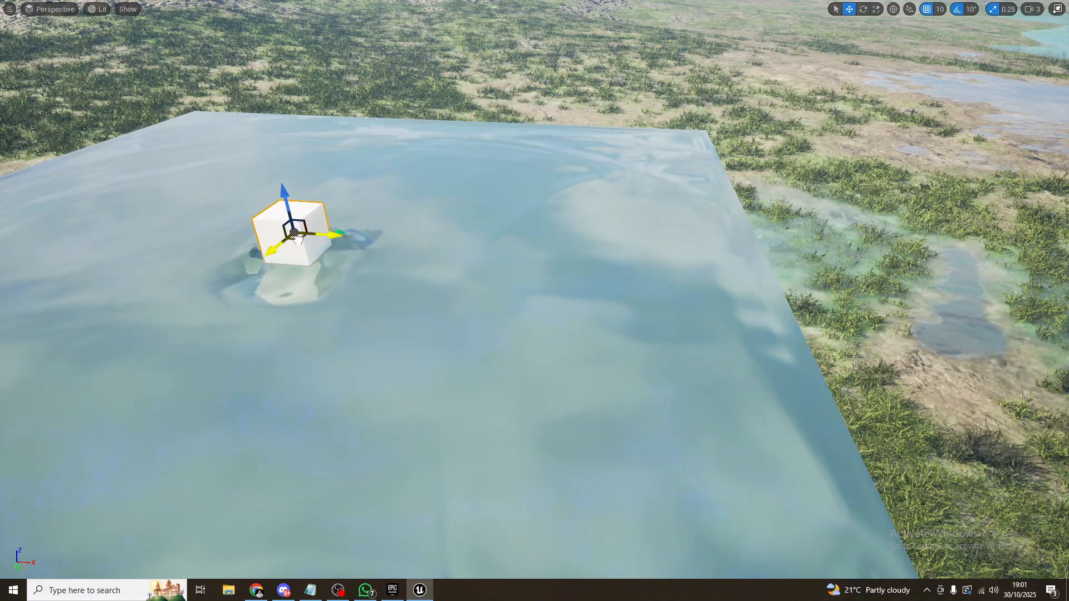
Step: Move the white cube across the Niagara water surface toward the viewer, away from the surface's centre, and deselect it
drag(280, 201, 422, 433)
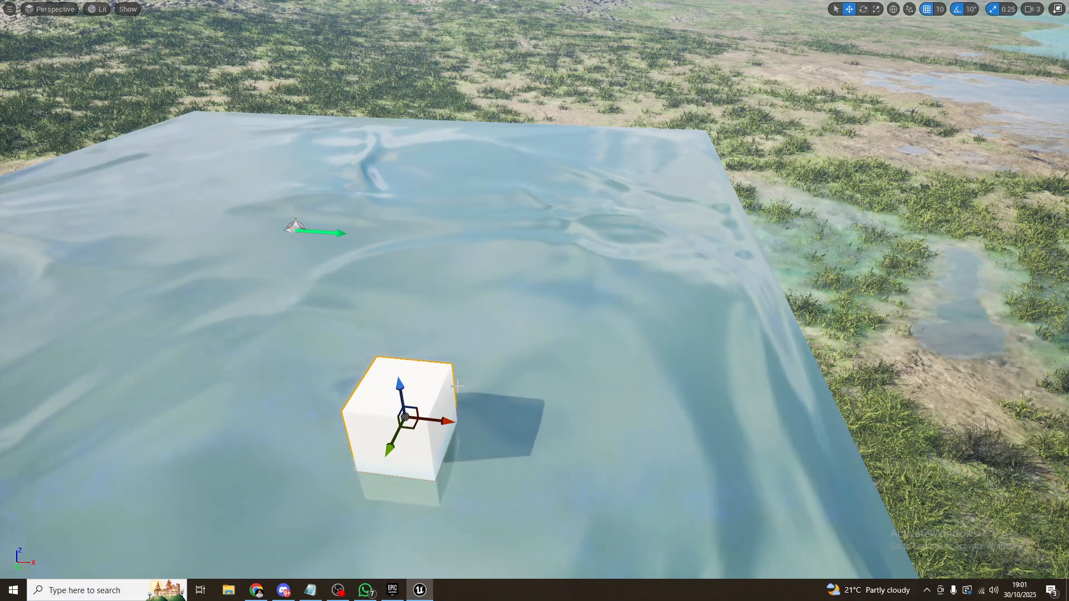
right_drag(457, 386, 379, 368)
key(Escape)
key(s)
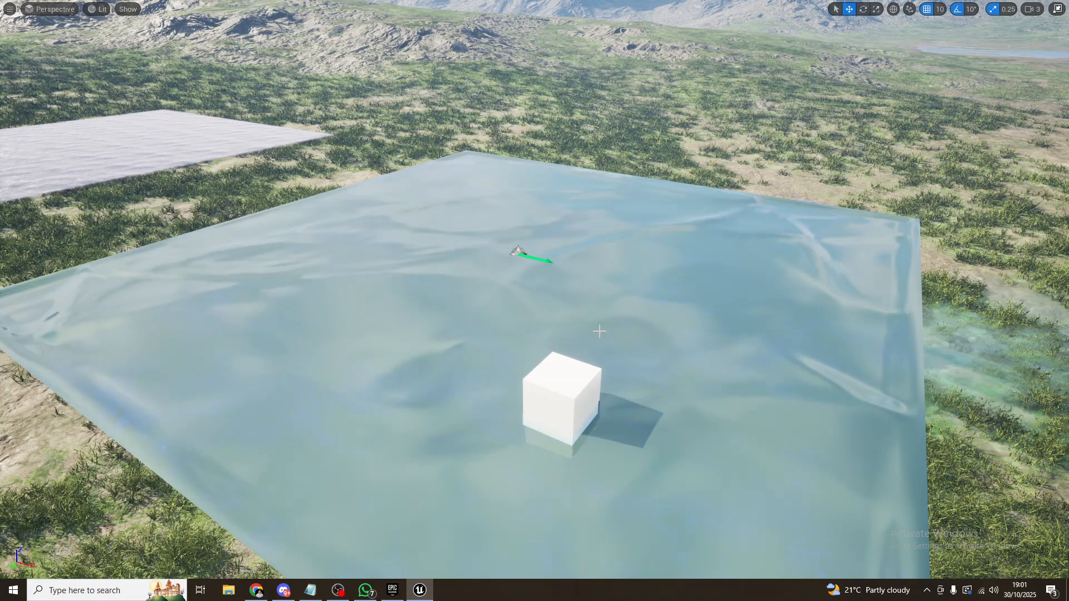
Step: Select the Niagara water surface and examine its waves and reflections from above and from a low angle
click(634, 327)
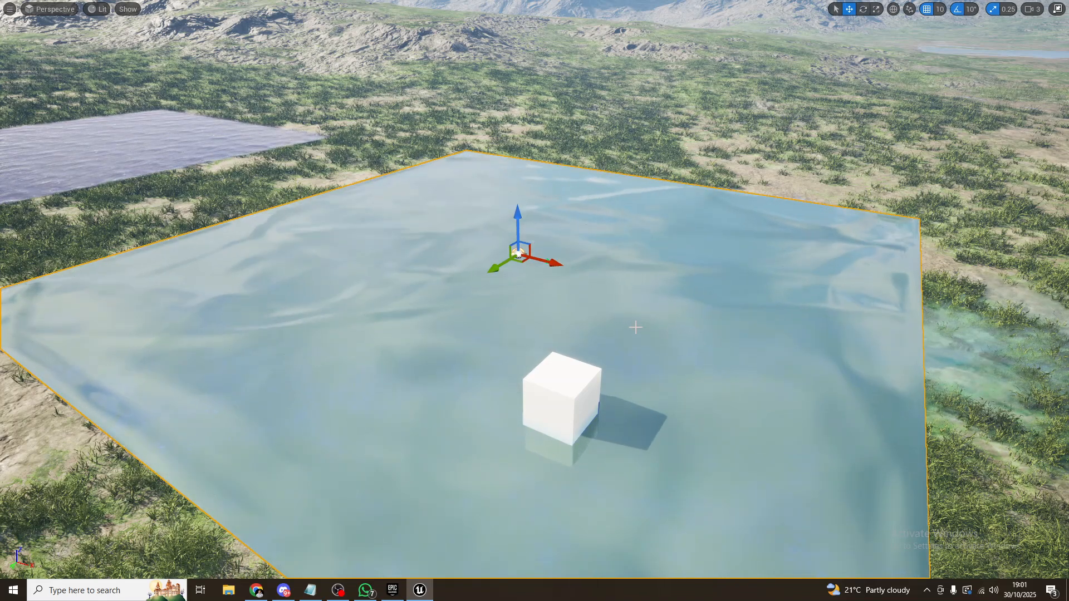
middle_drag(635, 328, 295, 156)
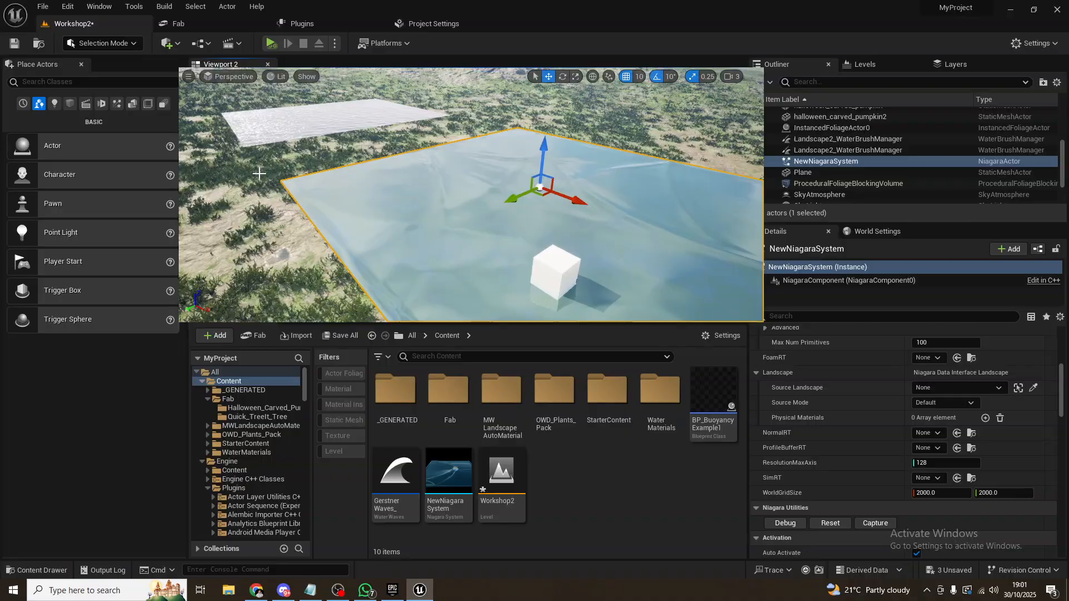
key(F11)
right_drag(619, 204, 662, 186)
key(d)
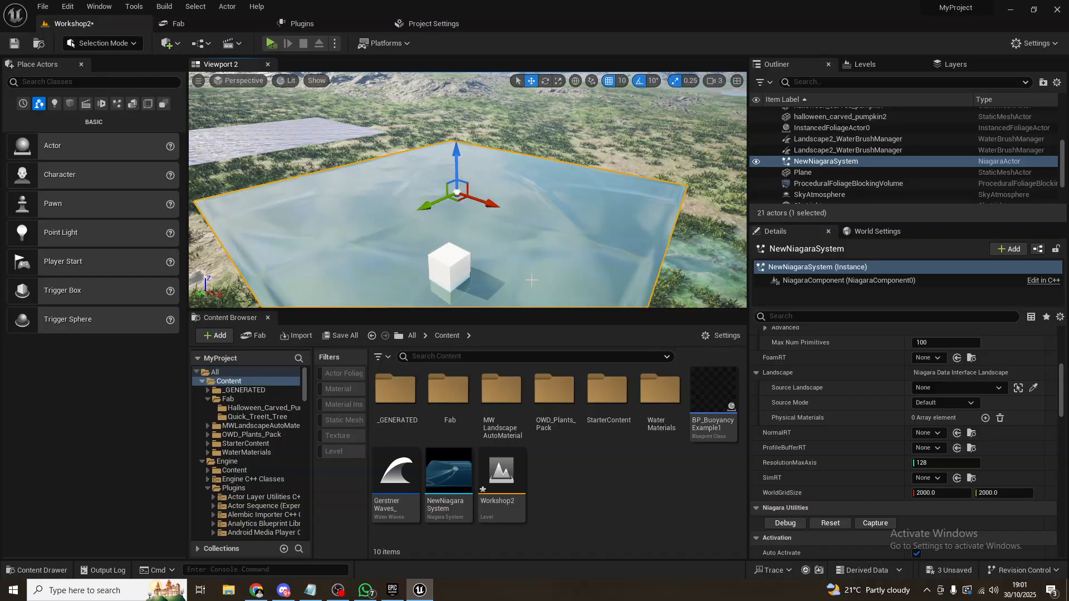
right_drag(490, 267, 500, 213)
key(q)
key(q)
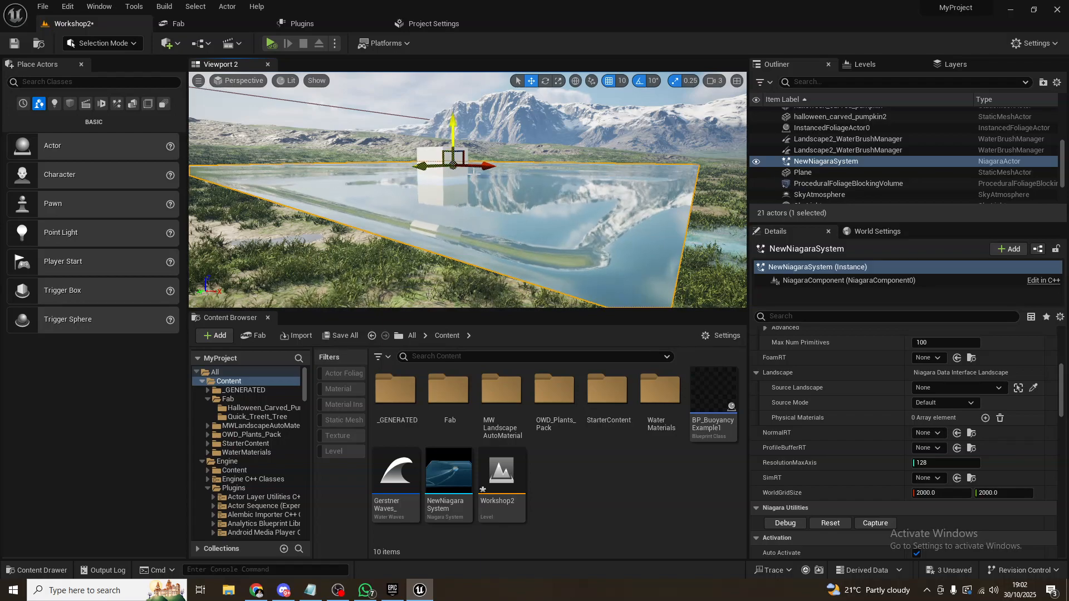
right_drag(468, 184, 461, 180)
right_drag(470, 231, 498, 237)
Step: Examine the Niagara water in full screen from a distance and closer up, with the selection cleared
key(F11)
key(e)
key(s)
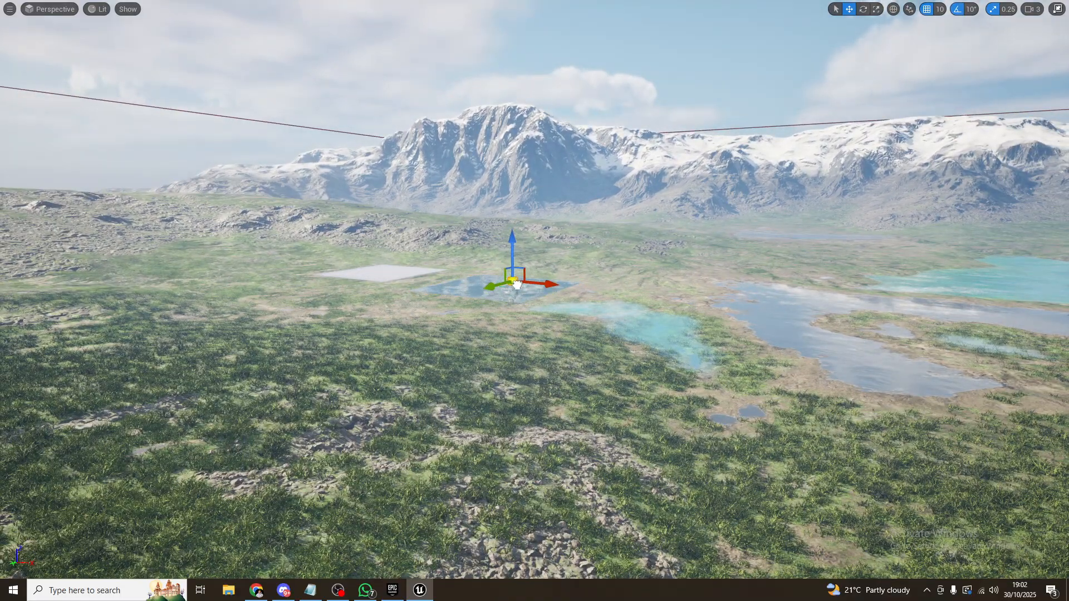
drag(478, 285, 481, 283)
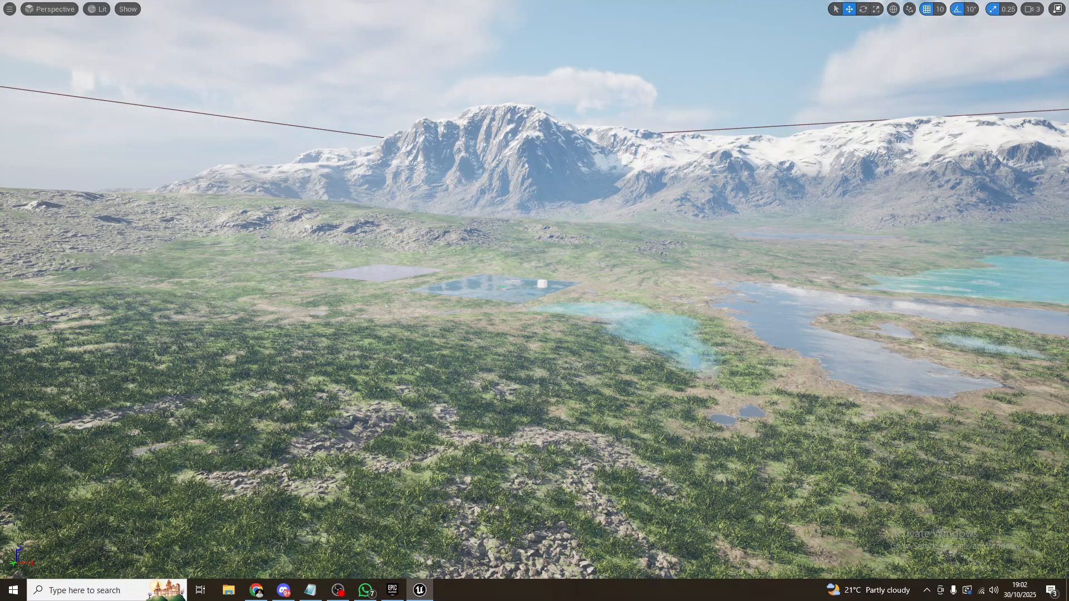
key(w)
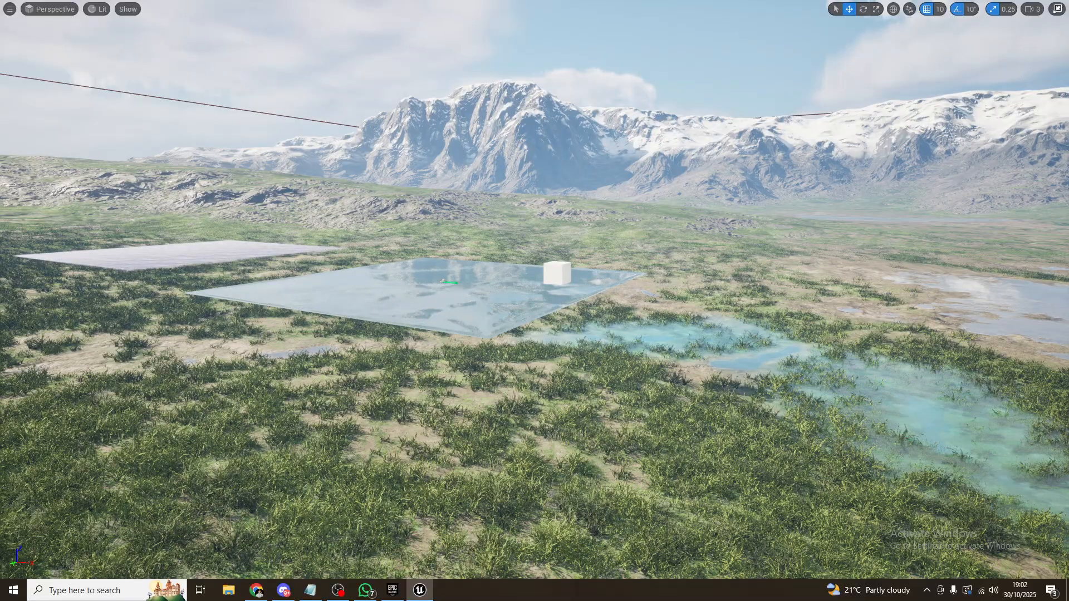
right_drag(598, 271, 585, 268)
key(w)
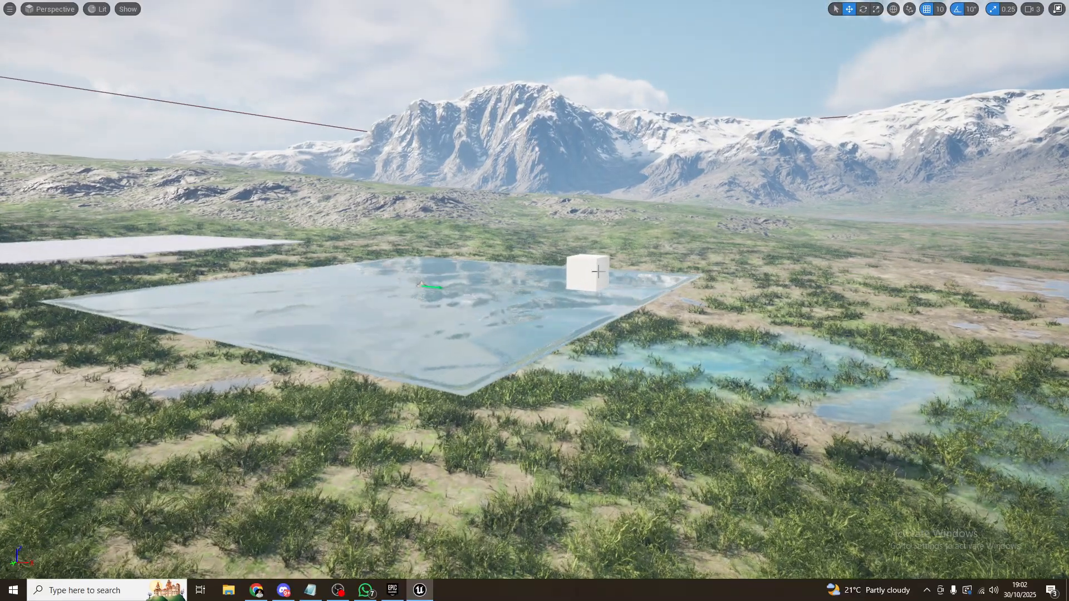
key(s)
Step: Return the viewport to its normal size and save the Workshop2 level
key(F11)
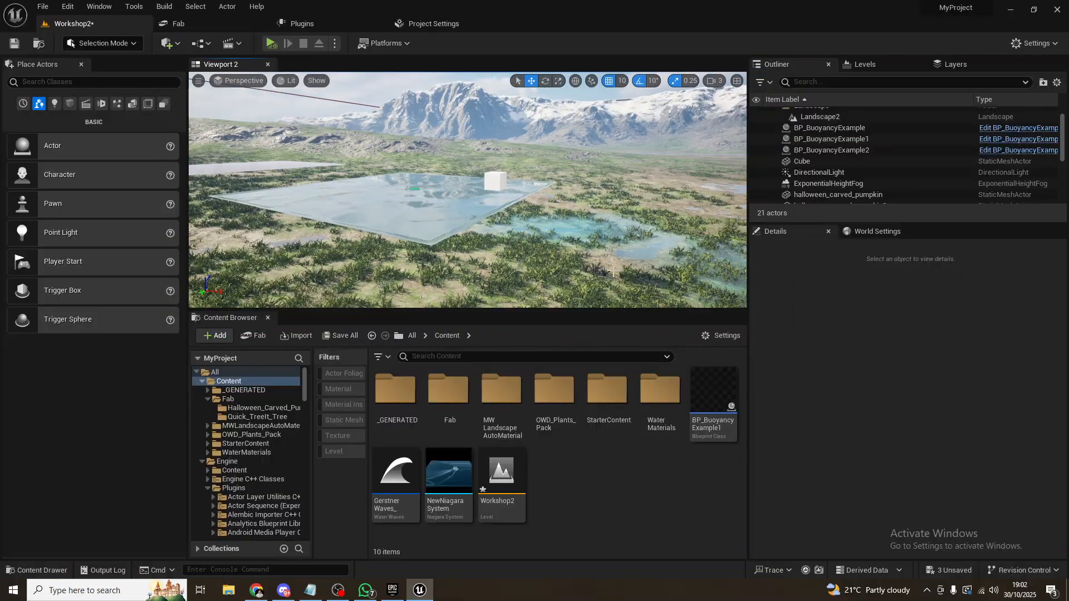
scroll(595, 242, up, 3)
key(ctrl+s)
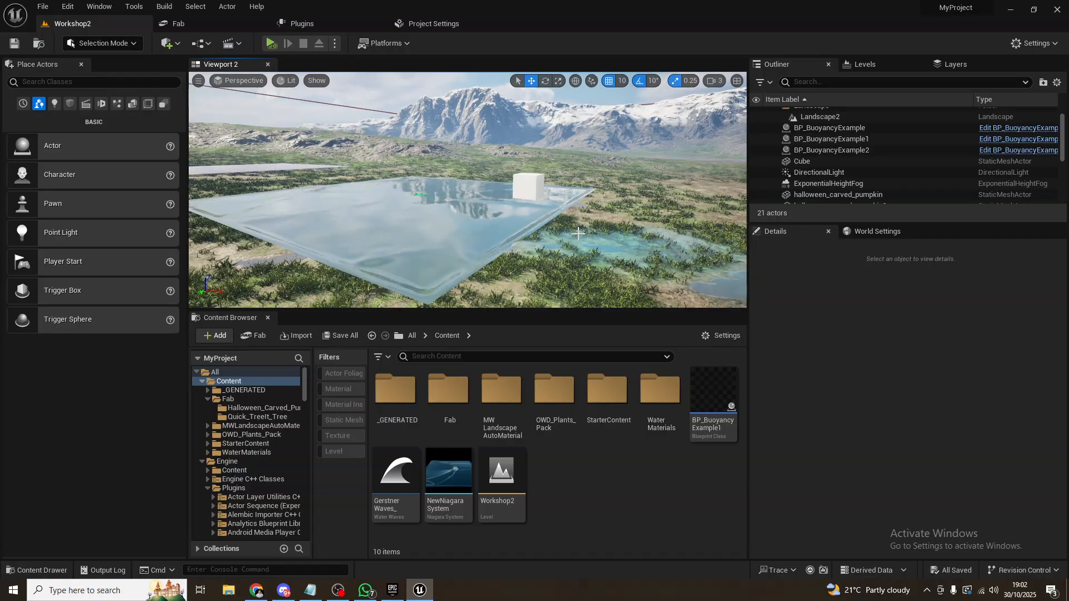
right_drag(578, 234, 696, 217)
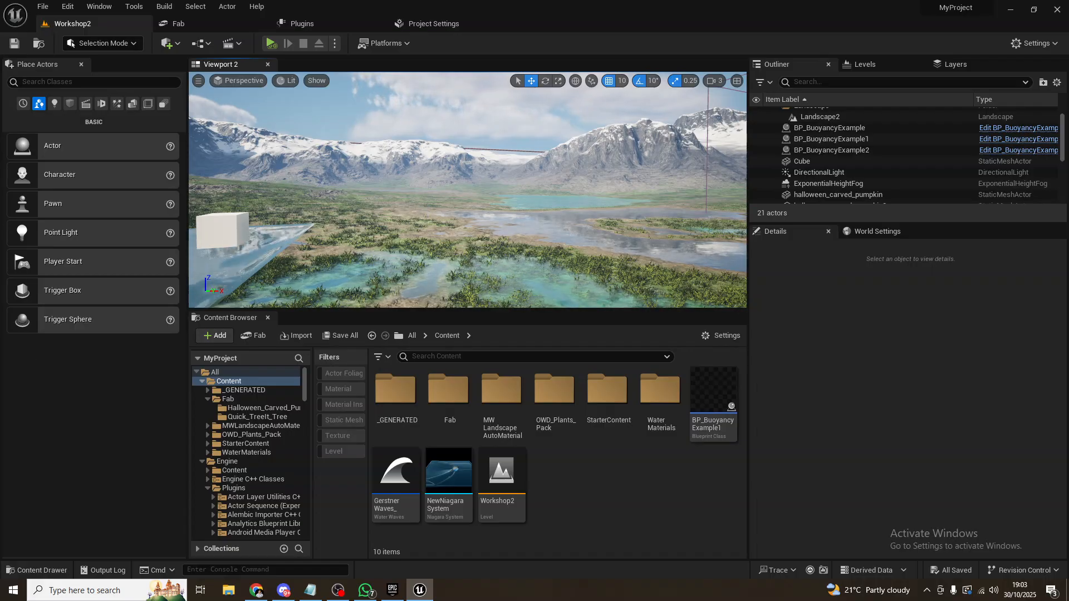
right_drag(411, 250, 324, 261)
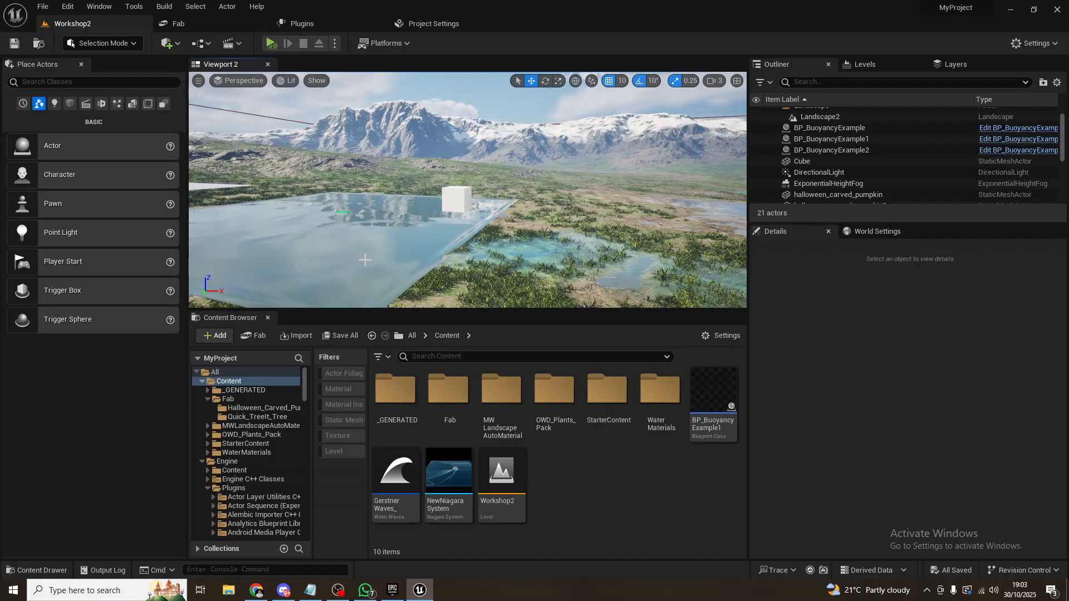
right_drag(365, 260, 300, 267)
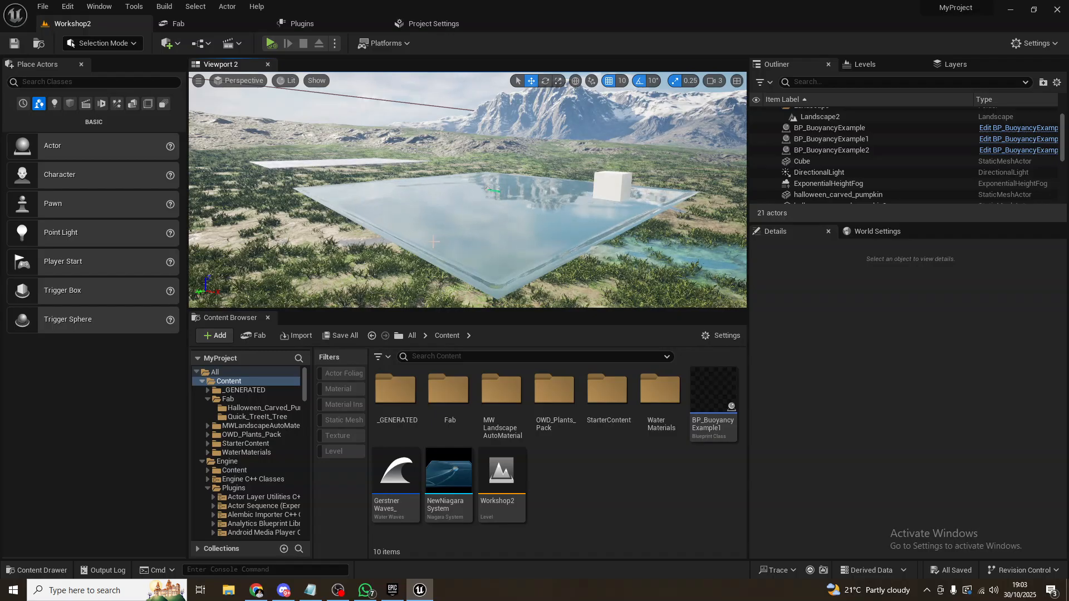
right_drag(478, 229, 543, 224)
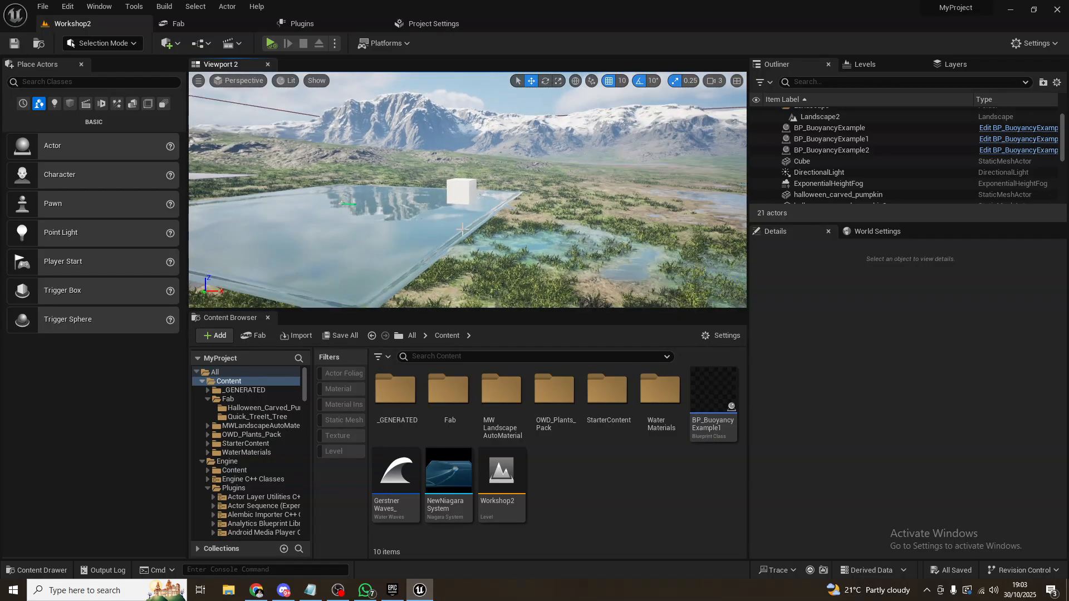
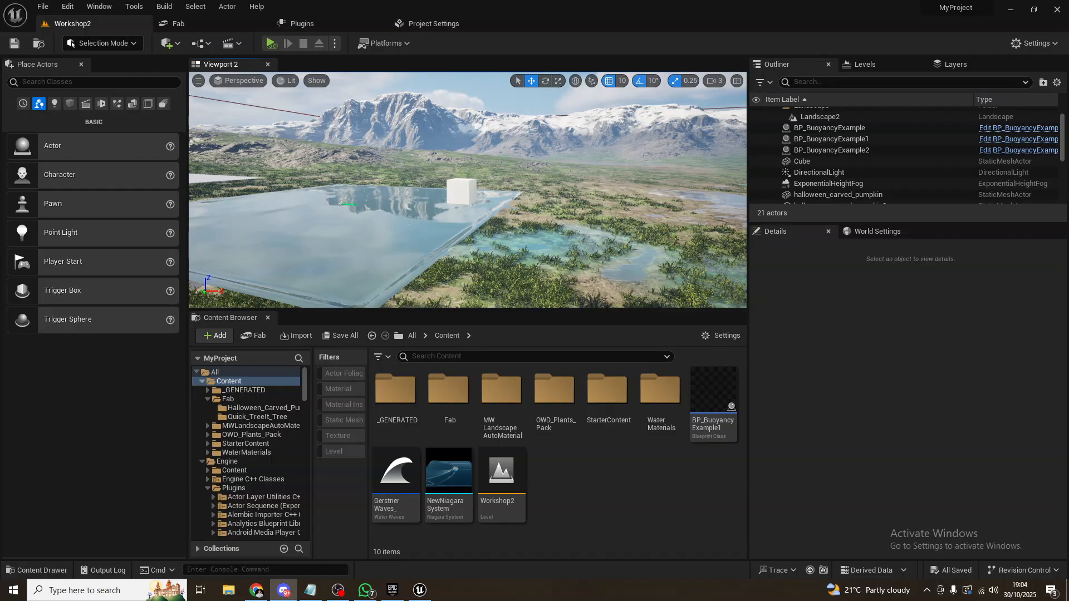
click(464, 190)
click(464, 190)
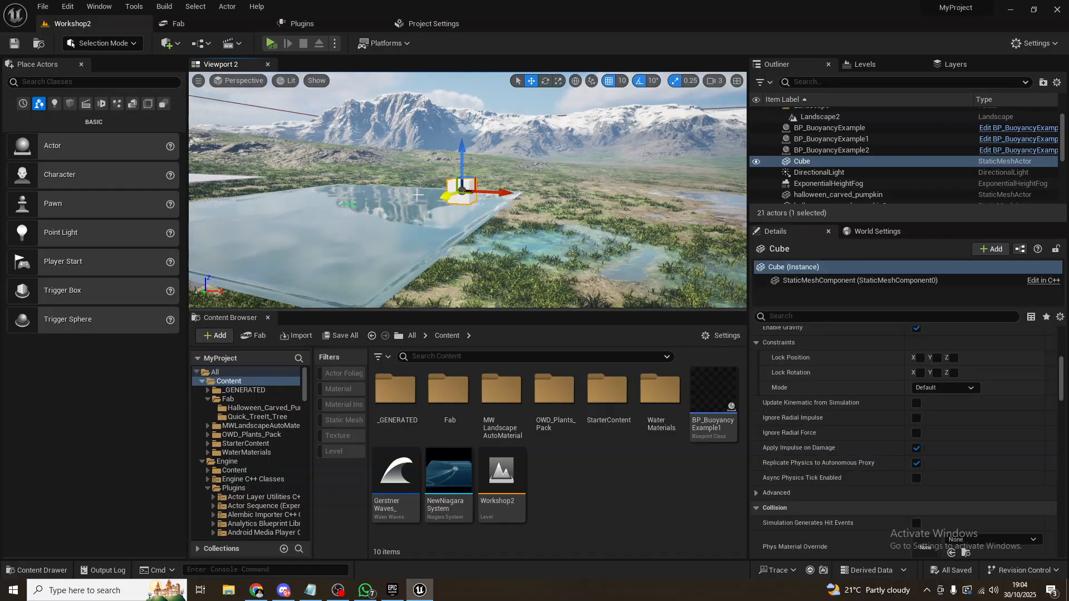
key(Escape)
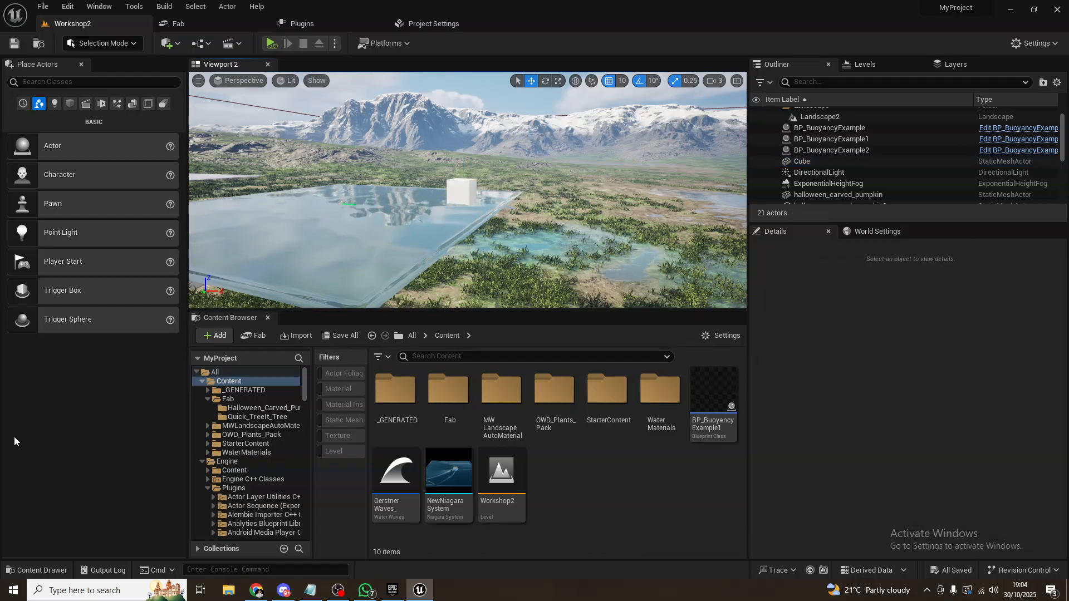
key(alt+Tab)
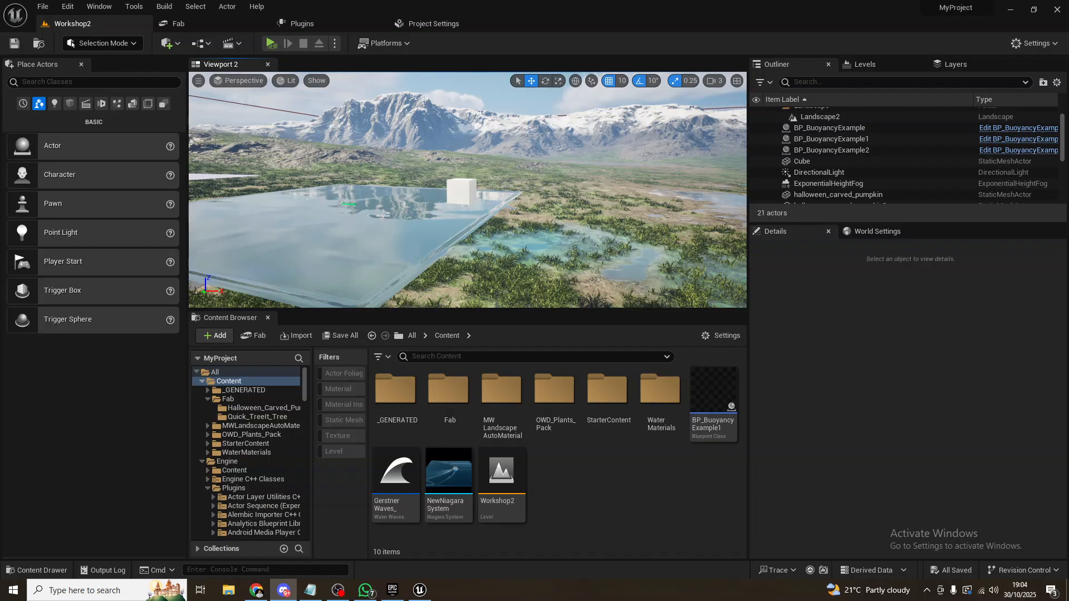
Step: Select the foliage actor among the trees and inspect its FoliageInstancedStaticMeshComponent_2
right_drag(383, 216, 454, 211)
key(w)
click(456, 201)
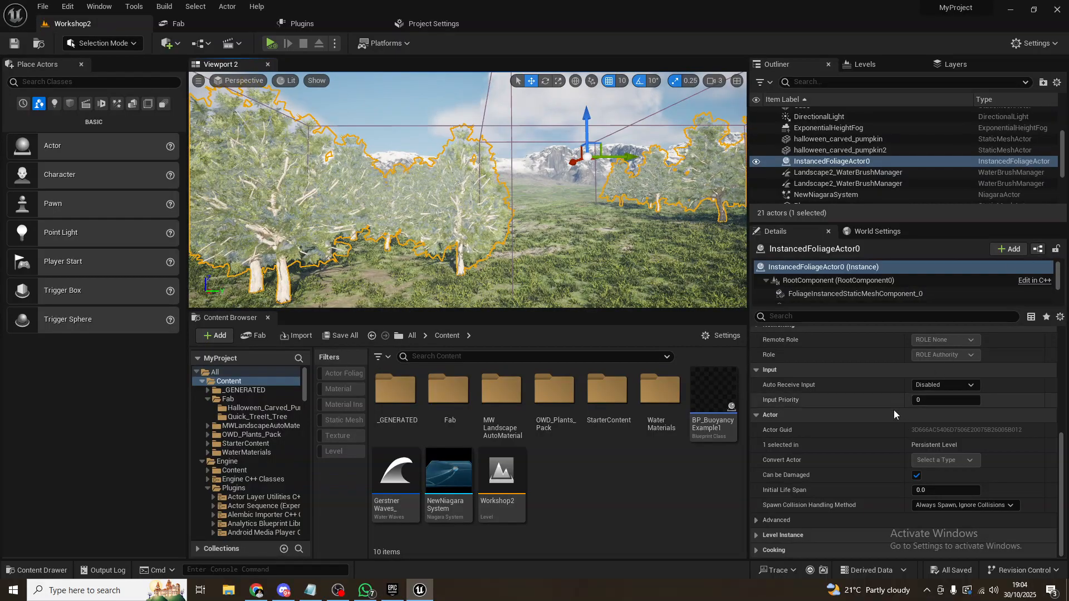
scroll(894, 410, up, 5)
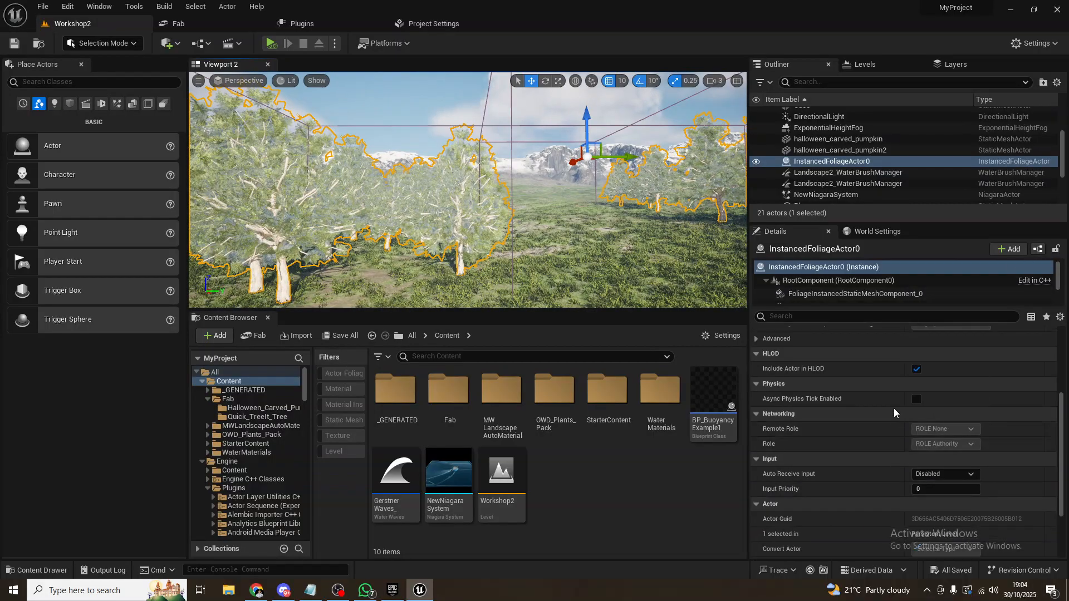
scroll(872, 292, down, 1)
scroll(870, 293, down, 1)
click(867, 286)
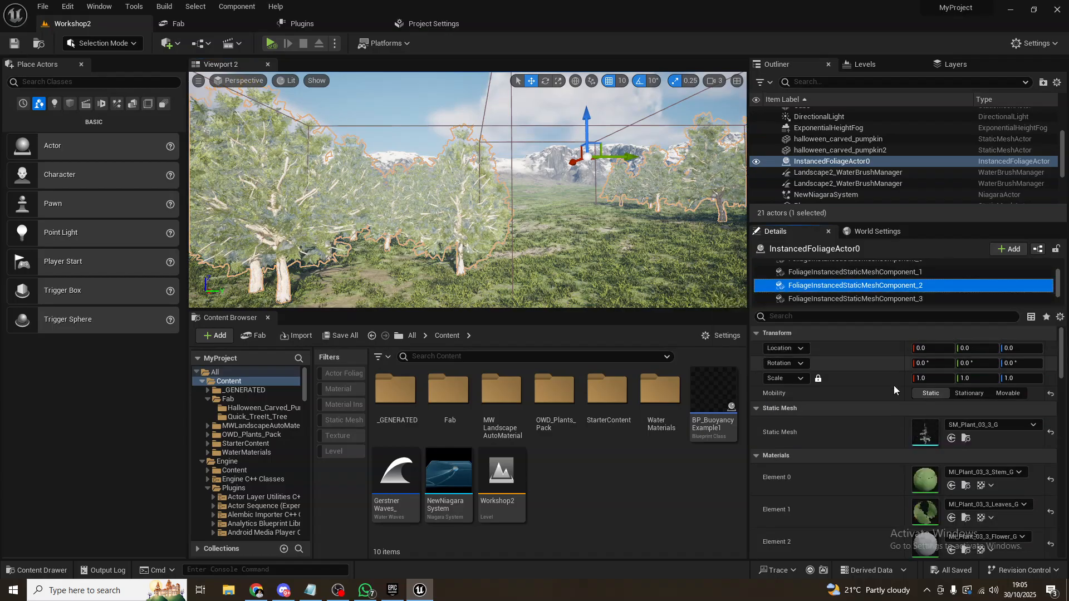
Step: Locate and open the material instance MI_Plant_03_3_Leaves_G, review its wind and texture parameters, and close it
click(967, 518)
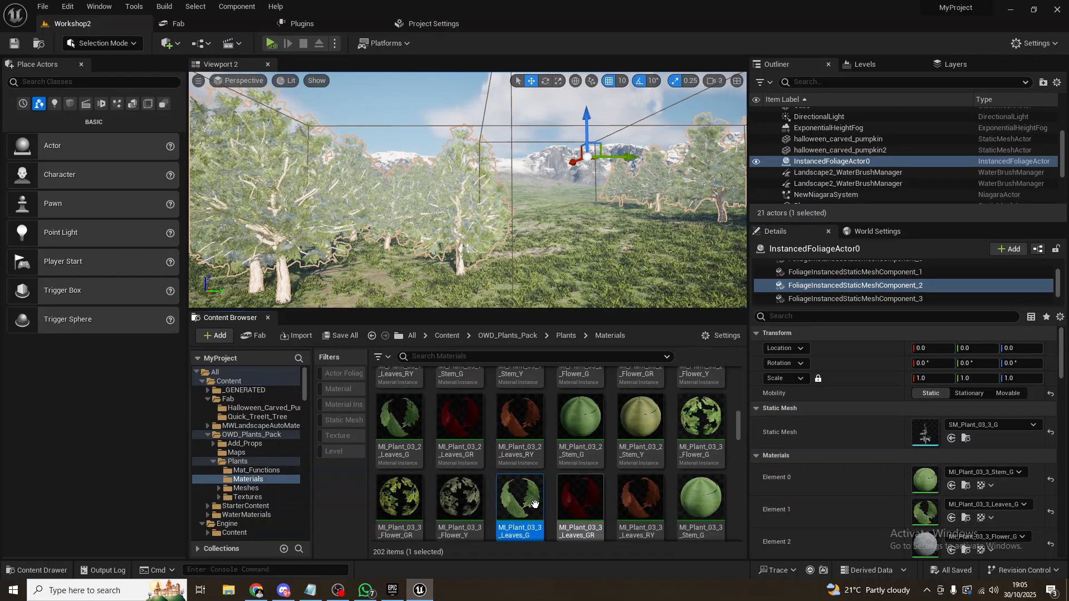
double_click(518, 498)
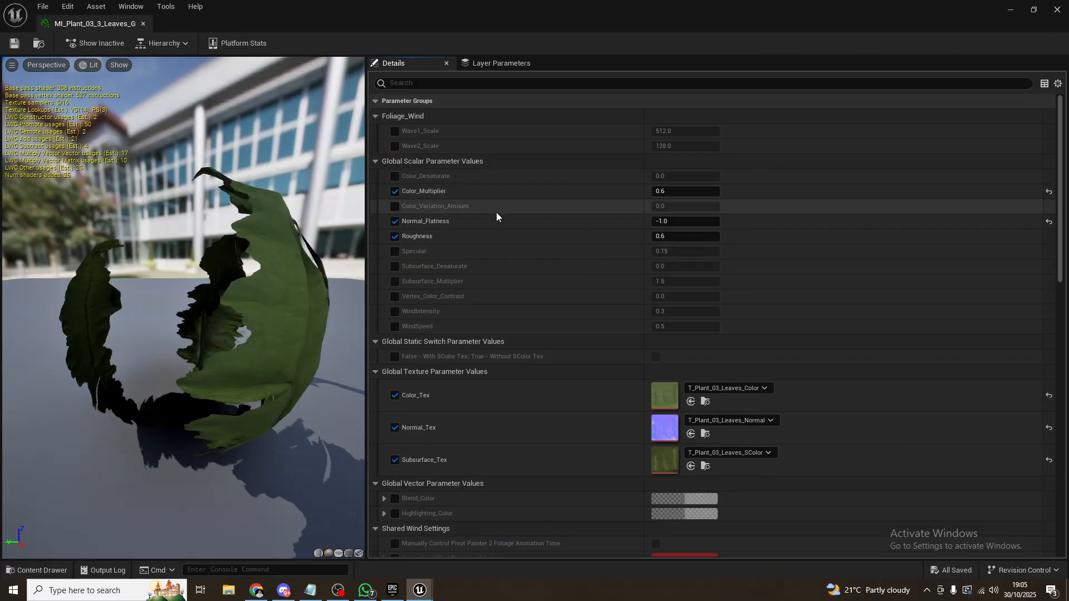
scroll(507, 240, down, 4)
scroll(520, 276, down, 9)
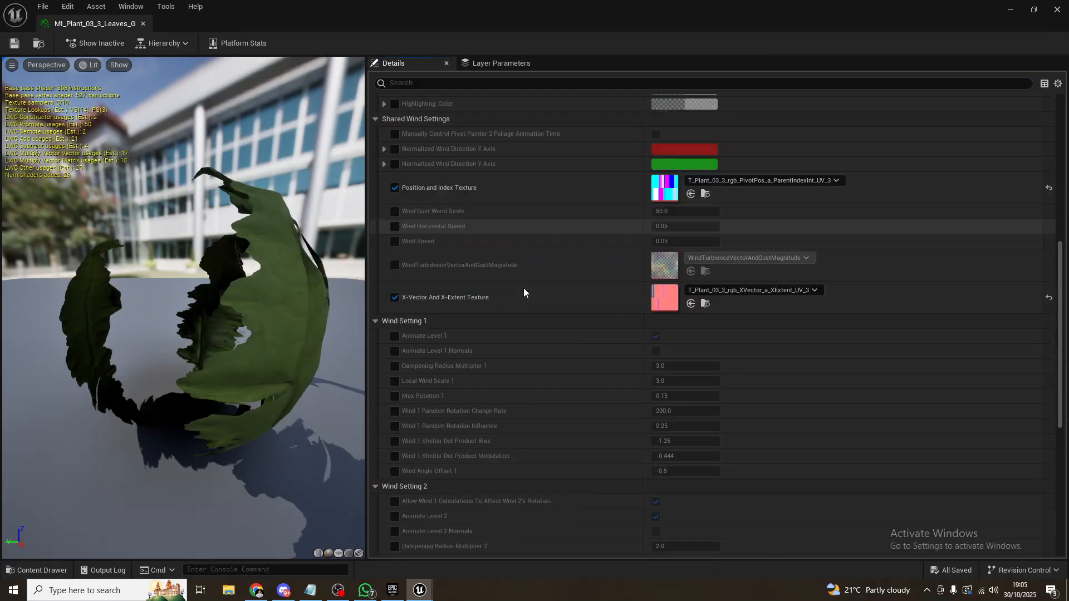
scroll(524, 292, down, 6)
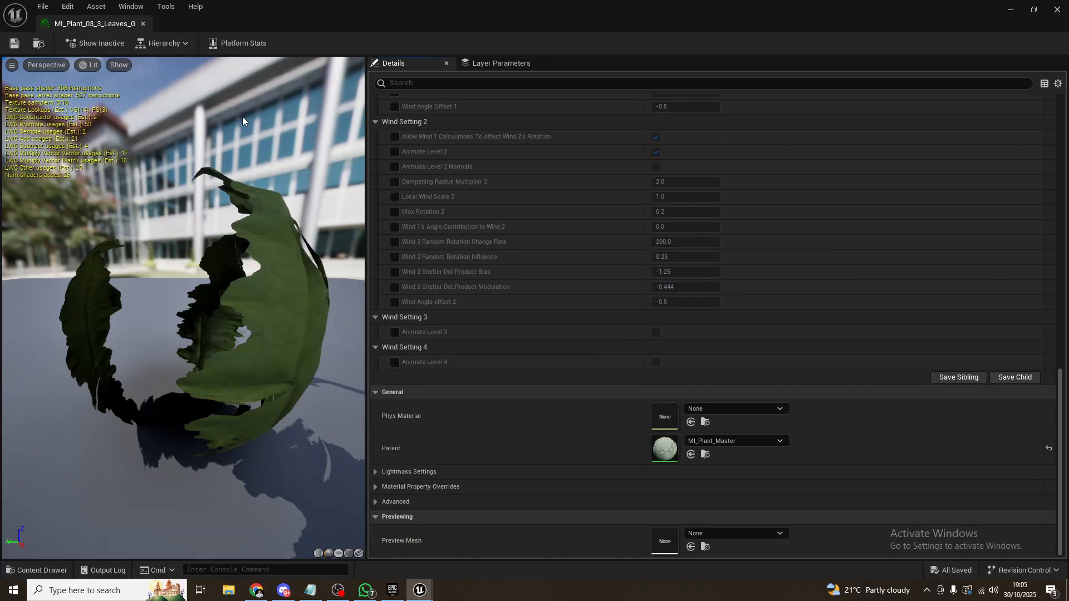
click(143, 23)
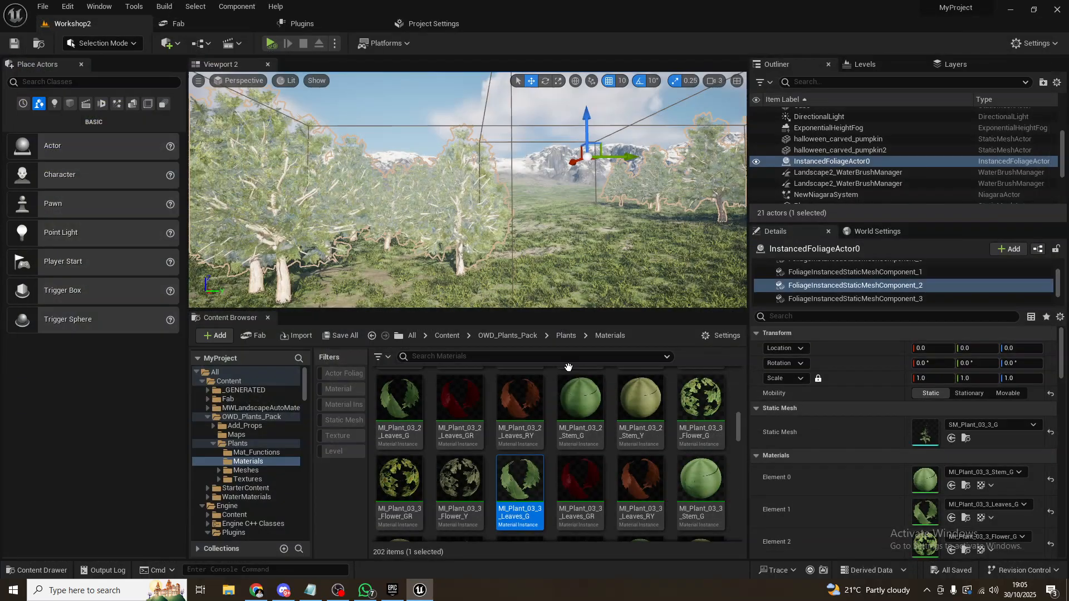
Step: Locate and open the static mesh SM_Plant_03_3_G and review its material slots, Nanite and LOD settings
click(967, 439)
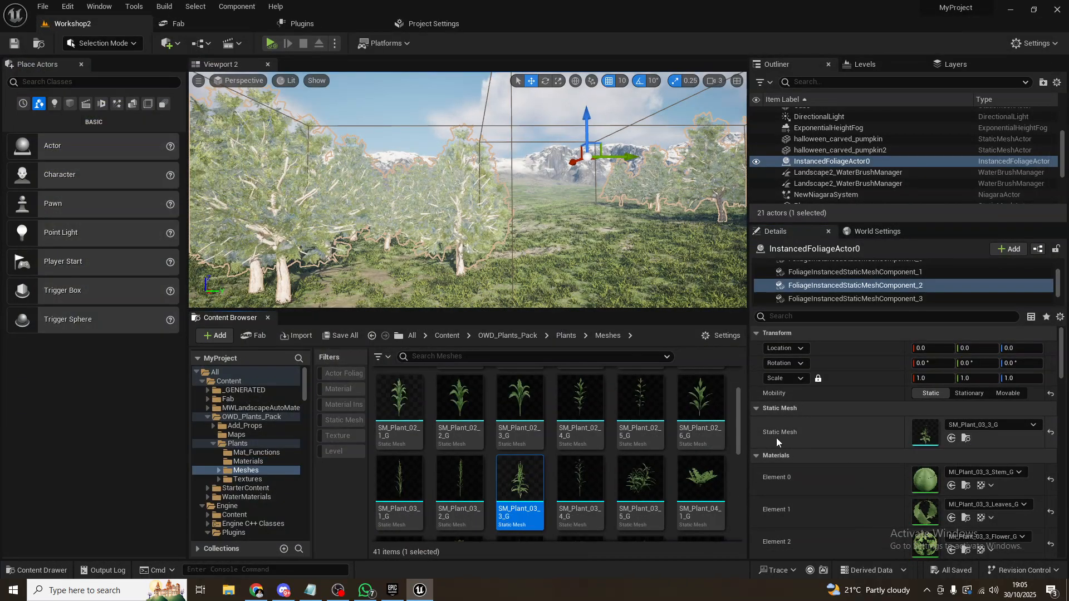
double_click(524, 490)
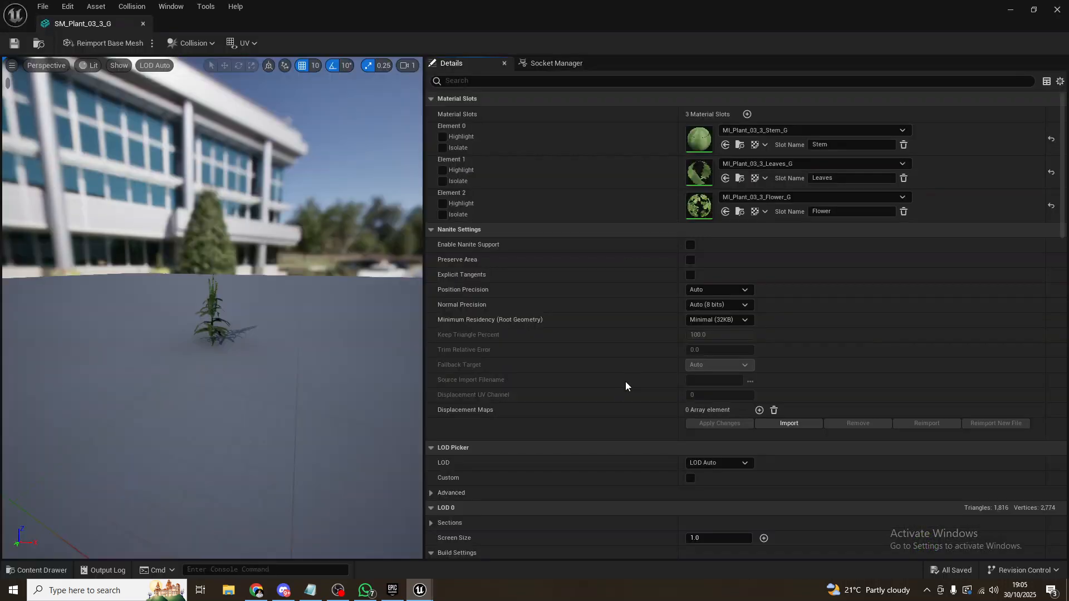
scroll(563, 319, down, 5)
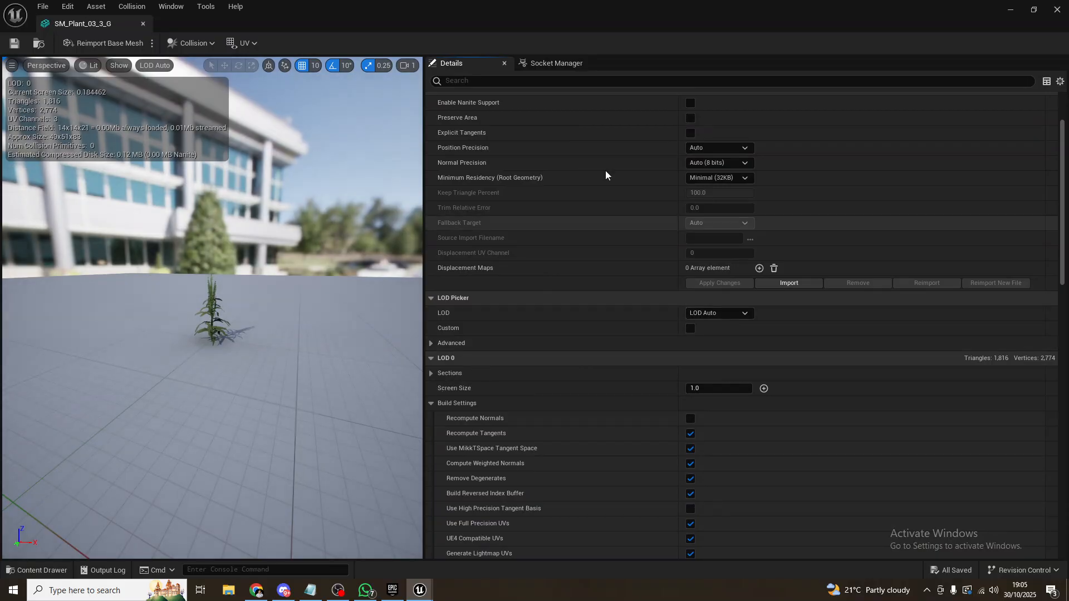
scroll(606, 172, up, 3)
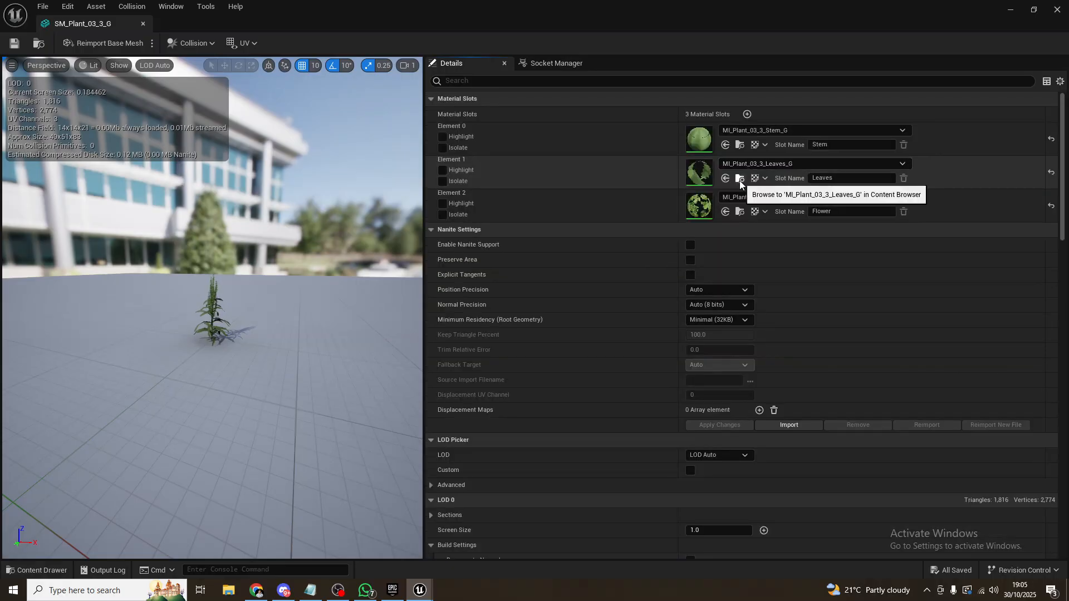
Step: Open the mesh's leaves material, locate its T_Plant_03_Leaves_Color texture in the project content, and shrink the material editor to a floating window
click(740, 178)
double_click(526, 490)
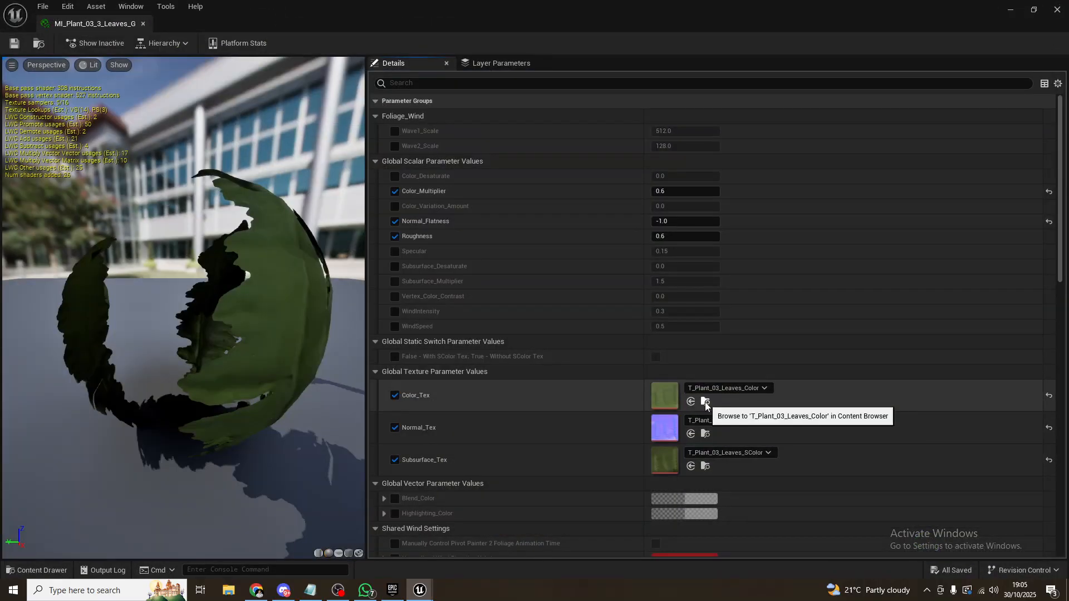
click(705, 403)
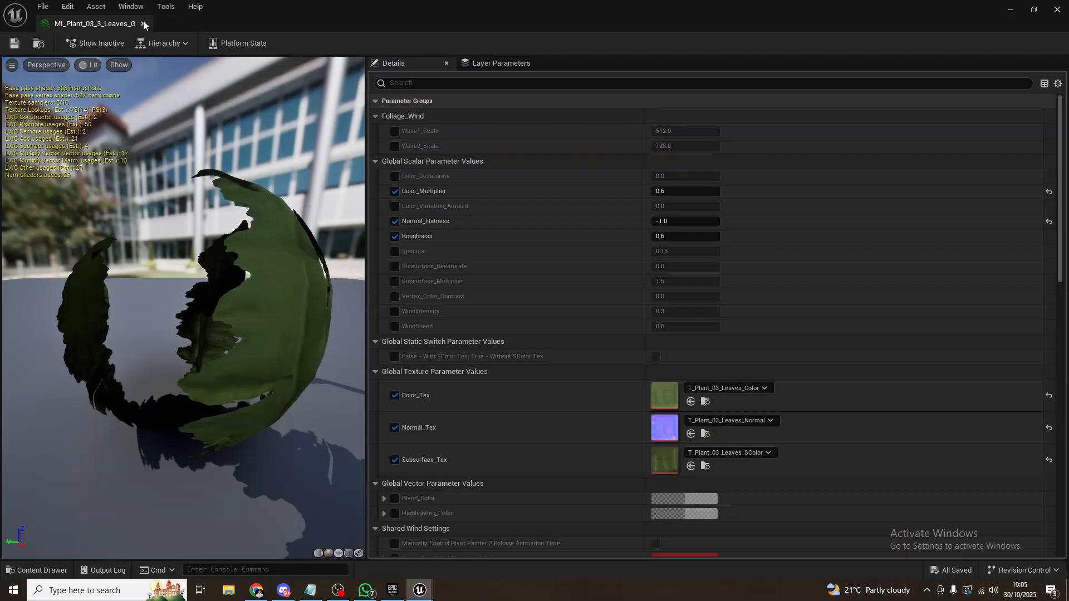
drag(354, 15, 279, 108)
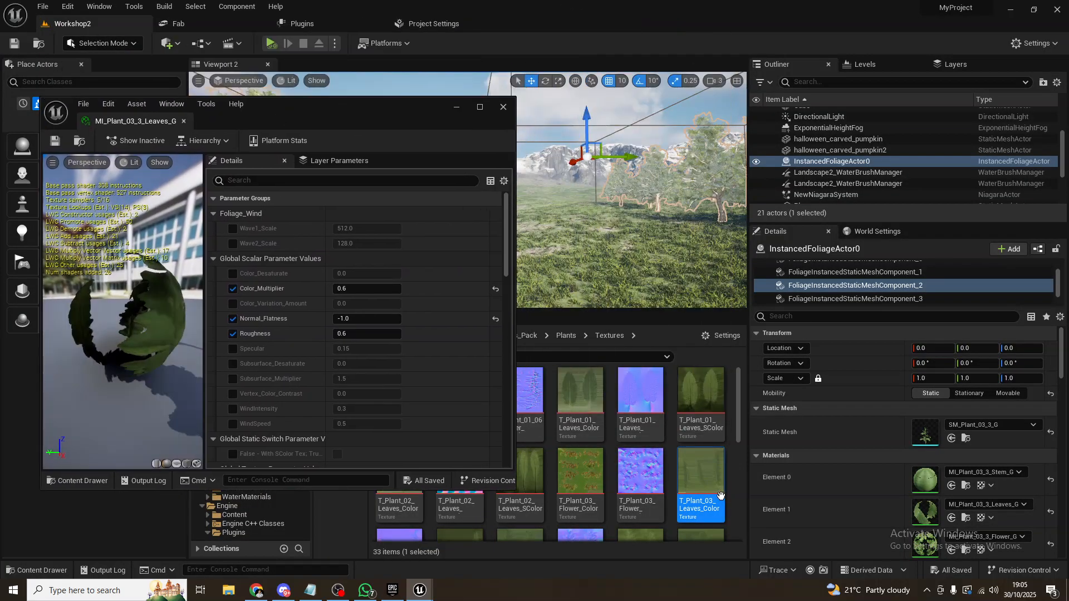
Step: Open the T_Plant_03_Leaves_Color texture in a maximized editor and set its Mip Gen Settings to NoMipmaps
double_click(712, 490)
click(479, 107)
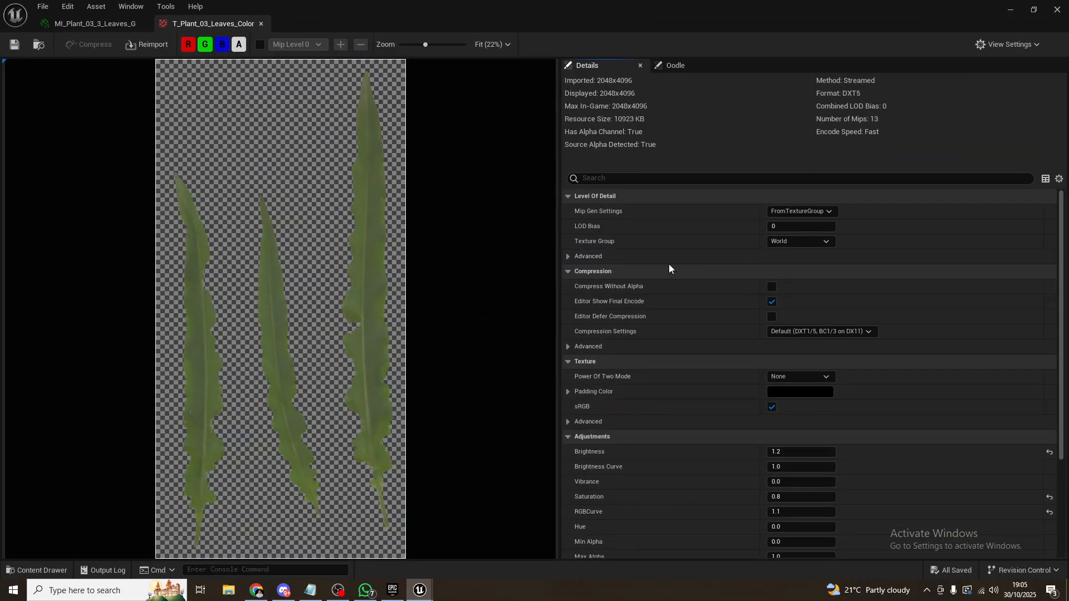
click(812, 211)
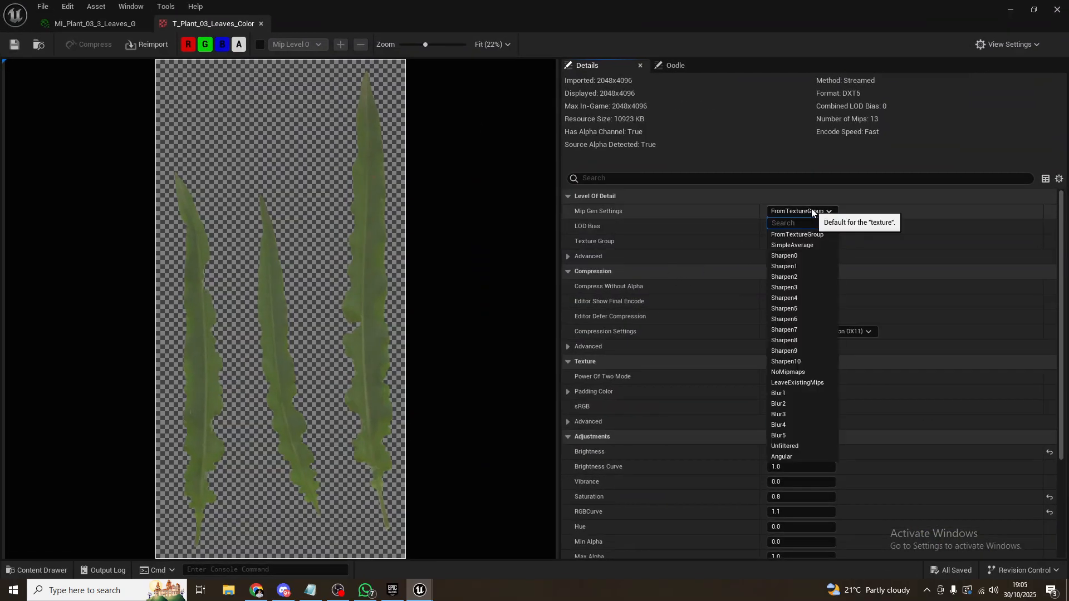
click(814, 212)
click(813, 212)
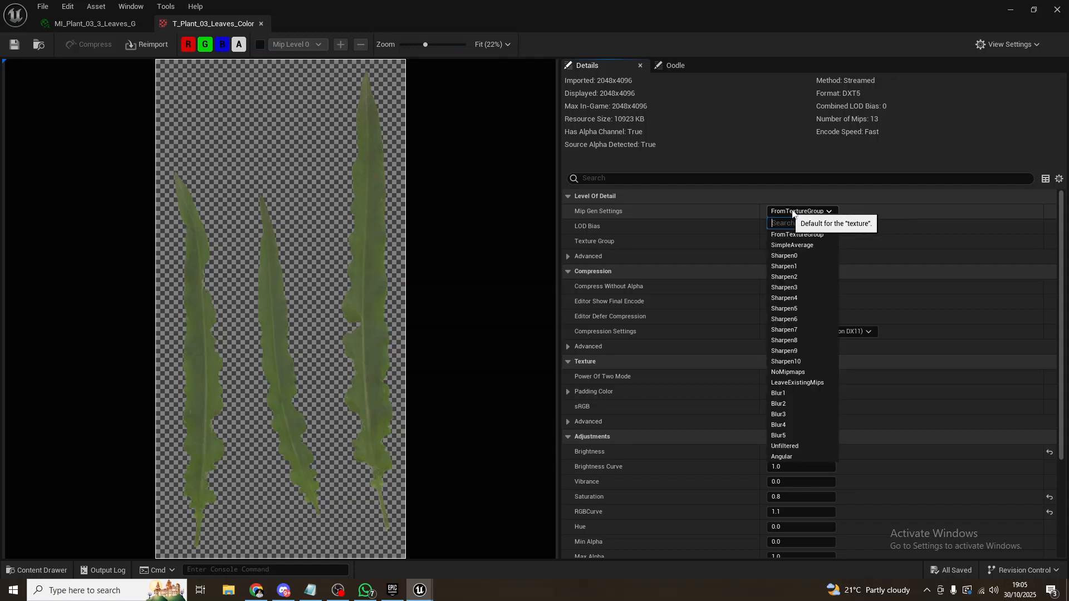
click(794, 374)
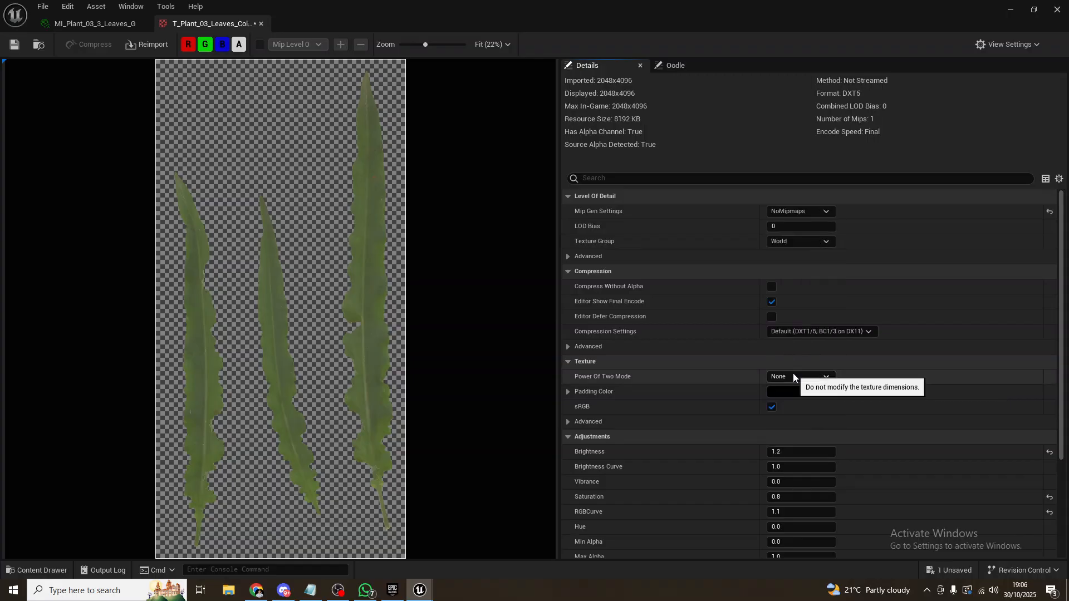
Step: Shrink the texture editor to a floating window, check the trees in the level, and save T_Plant_03_Leaves_Color
double_click(403, 4)
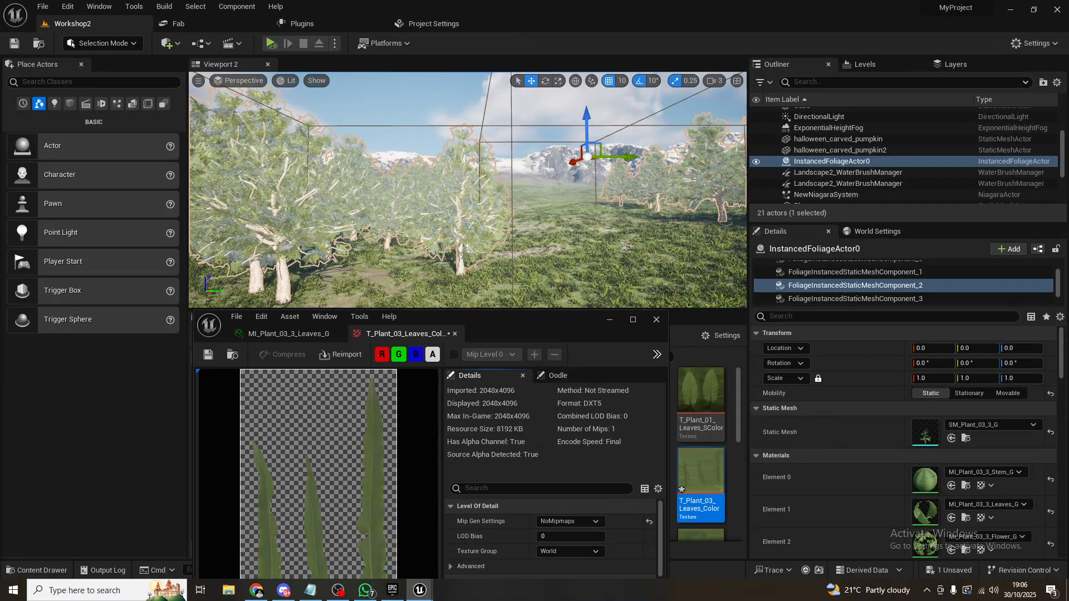
key(s)
key(w)
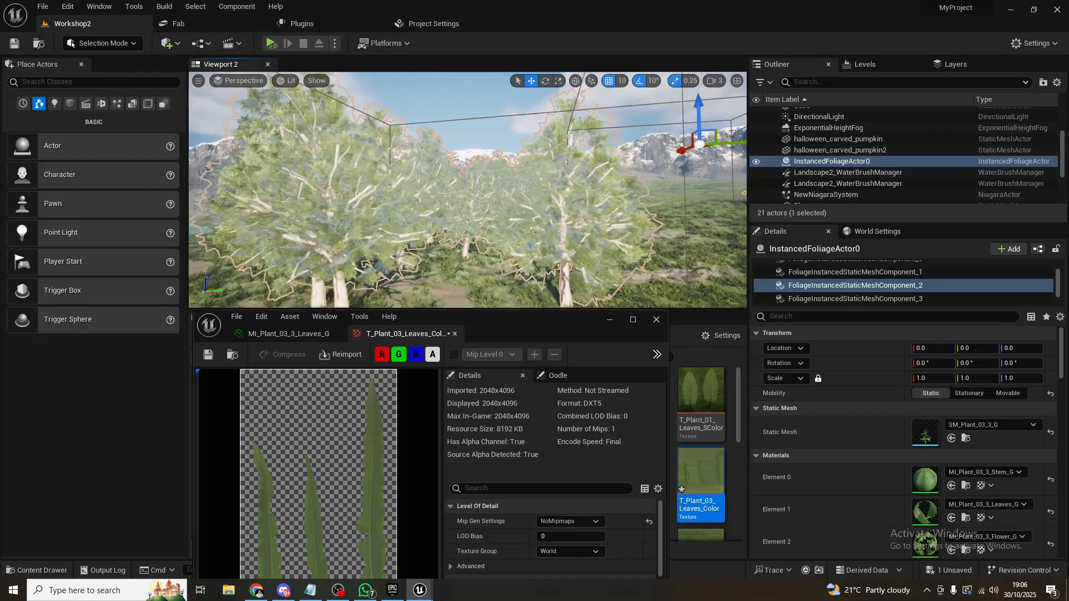
key(s)
drag(520, 317, 676, 114)
click(320, 158)
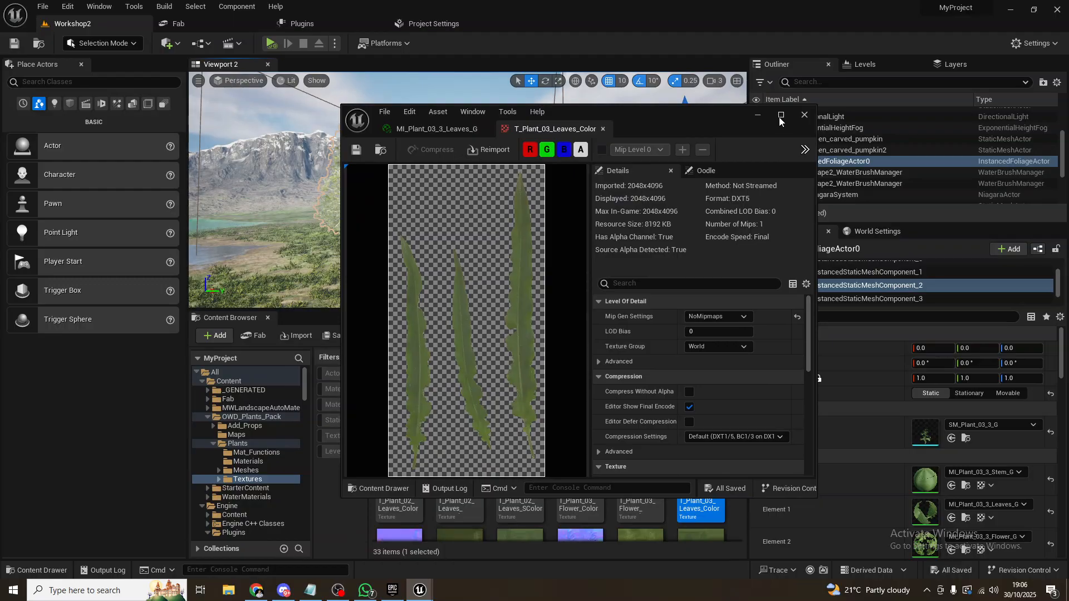
Step: Bring up MI_Plant_03_3_Leaves_G and close the floating asset editor window
click(444, 133)
drag(694, 125, 719, 131)
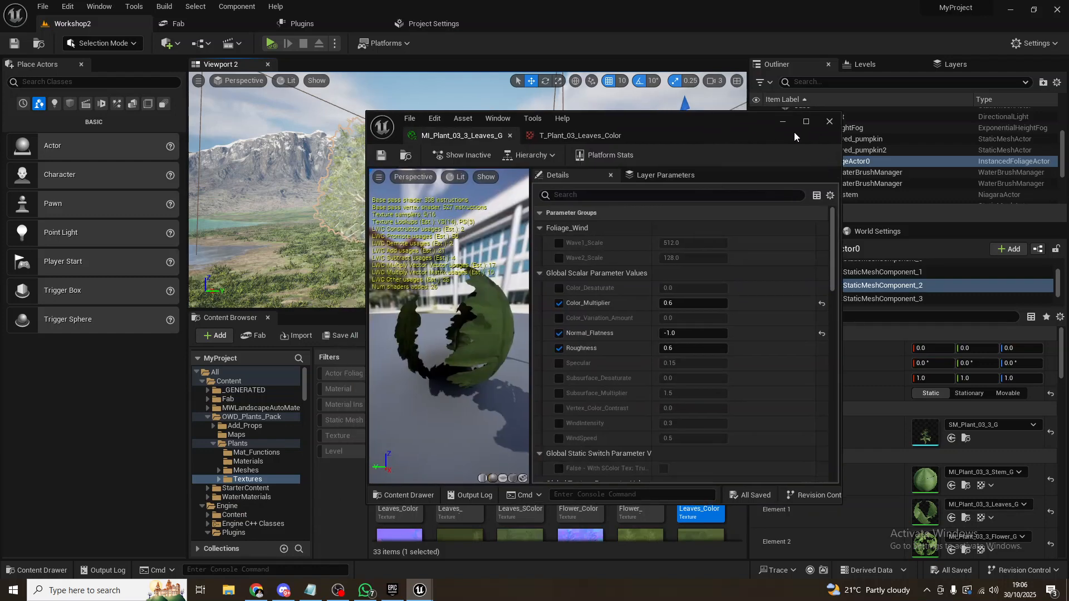
click(828, 123)
Step: View the outlined trees from several distances and angles, and deselect the foliage actor
key(e)
right_drag(350, 173, 330, 214)
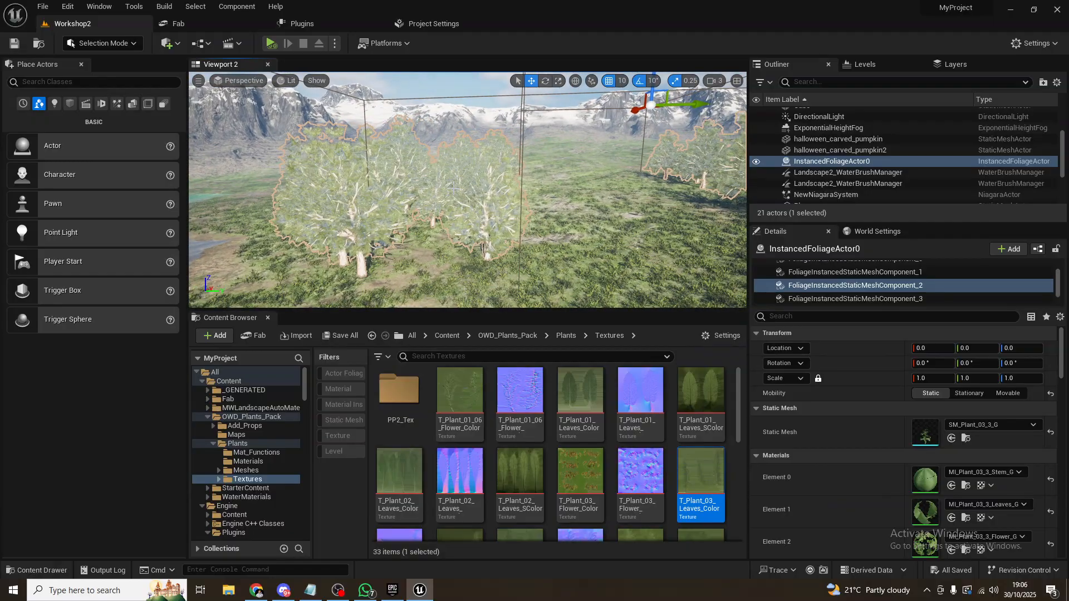
key(w)
right_drag(329, 213, 295, 205)
key(s)
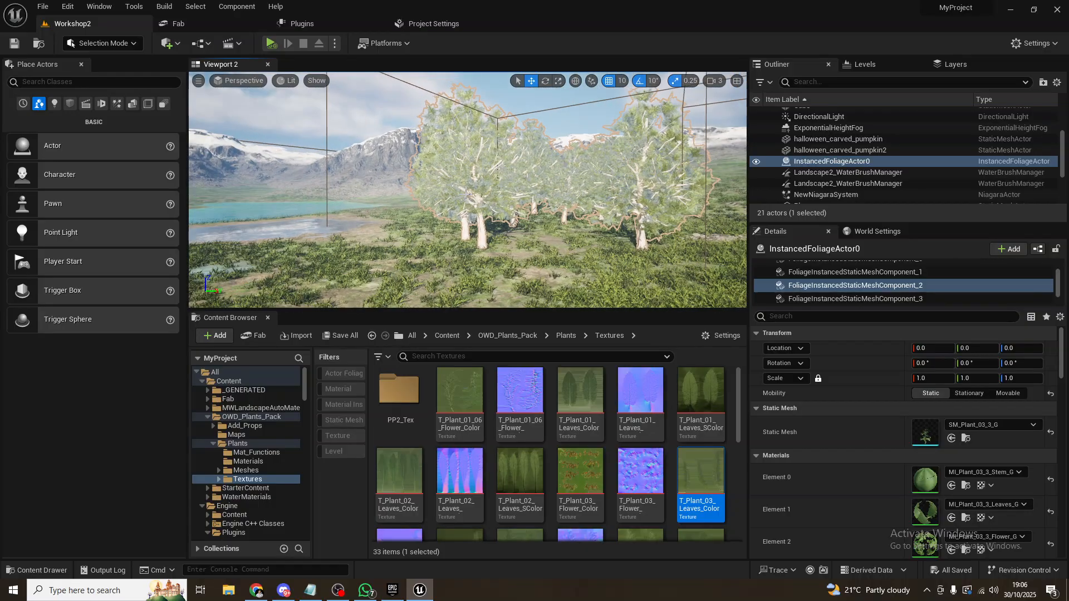
right_drag(473, 197, 448, 237)
key(Escape)
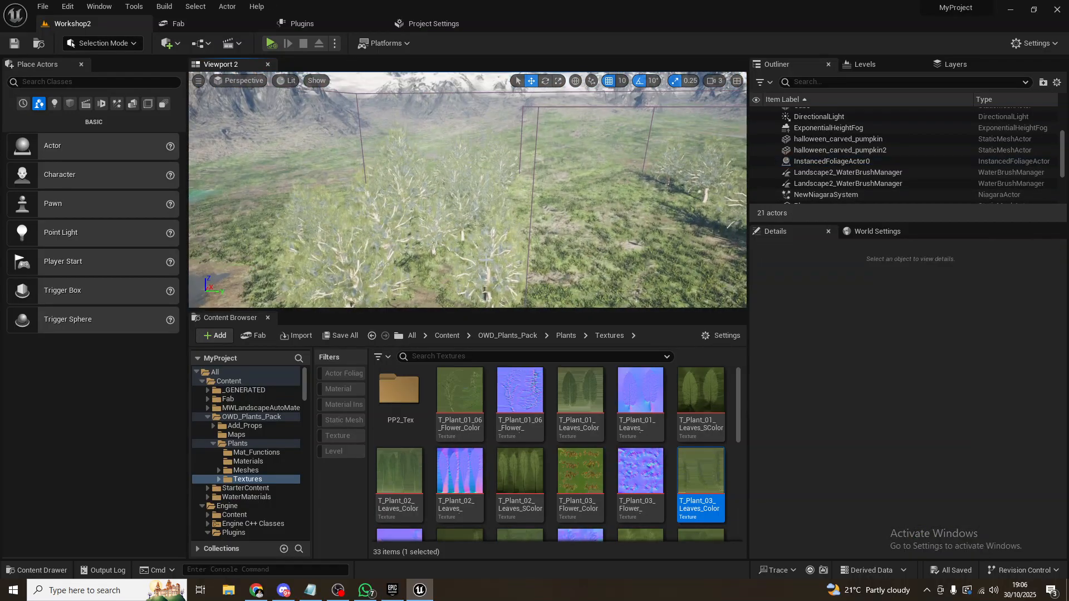
Step: Examine the leaves and branches of the unselected trees up close and from farther away
click(443, 184)
right_drag(444, 184, 487, 189)
key(Escape)
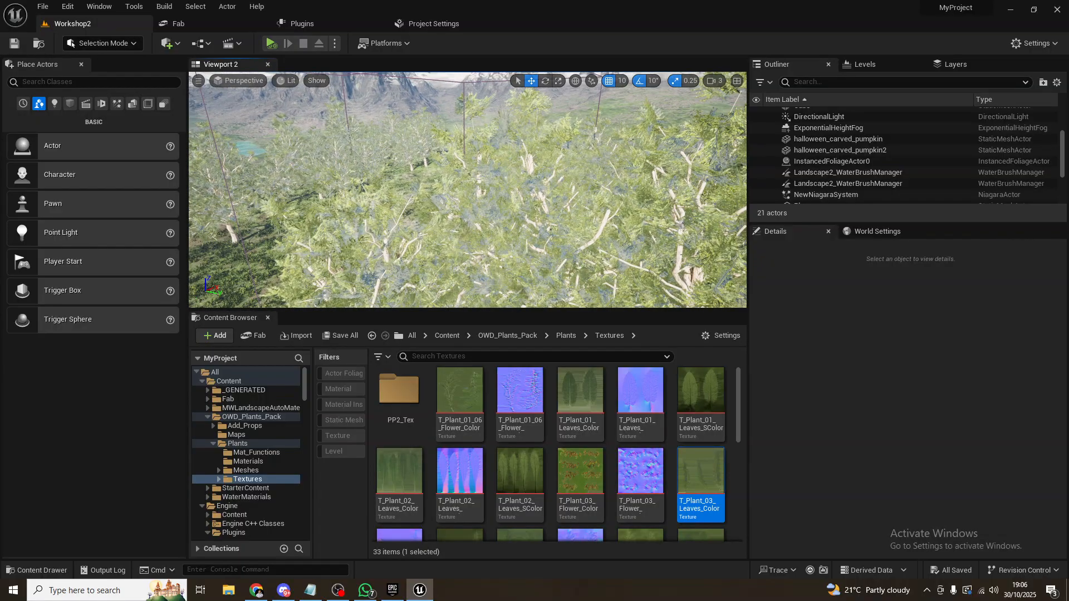
right_drag(467, 189, 485, 193)
key(q)
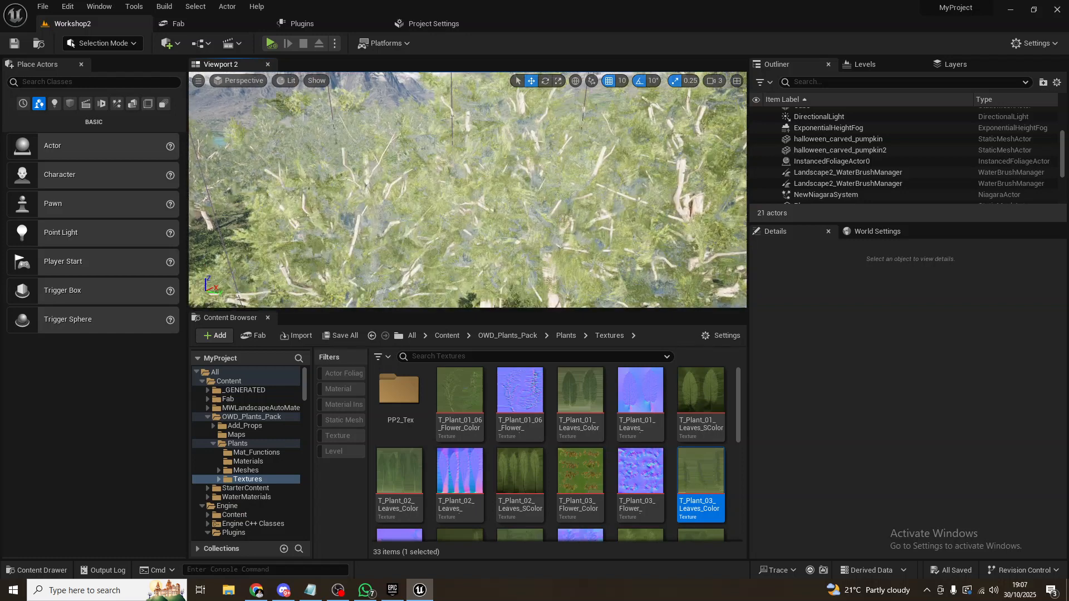
right_drag(588, 182, 594, 179)
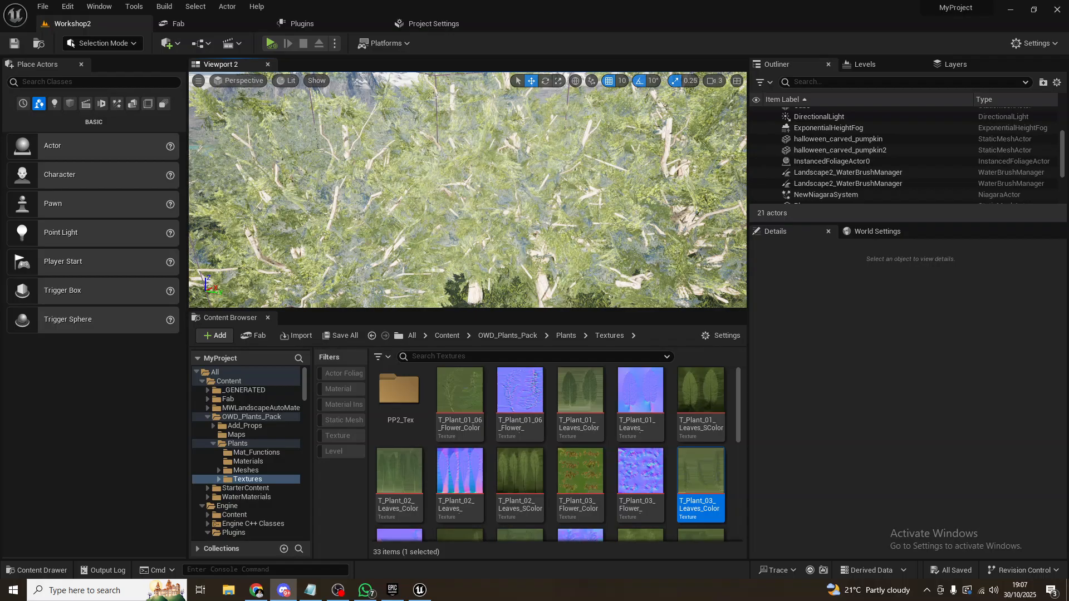
key(s)
right_drag(468, 190, 384, 182)
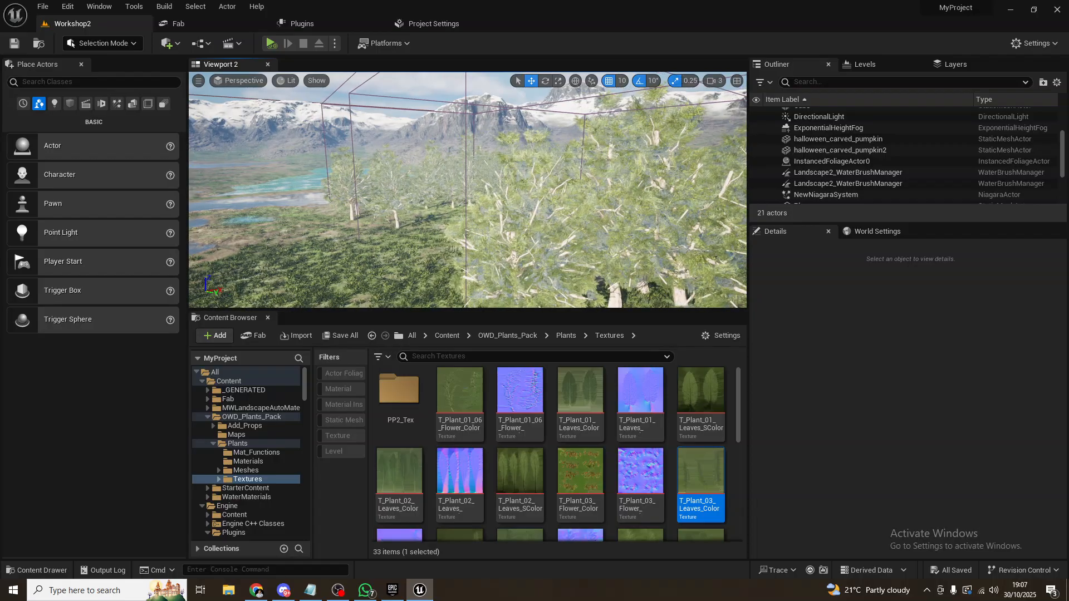
key(alt+Tab)
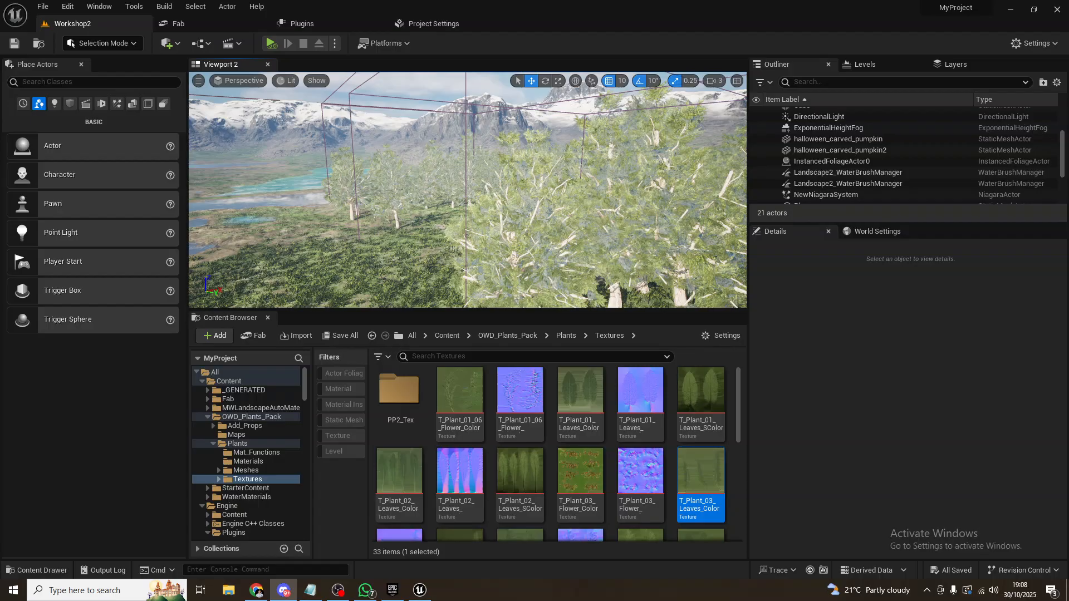
right_drag(468, 190, 535, 207)
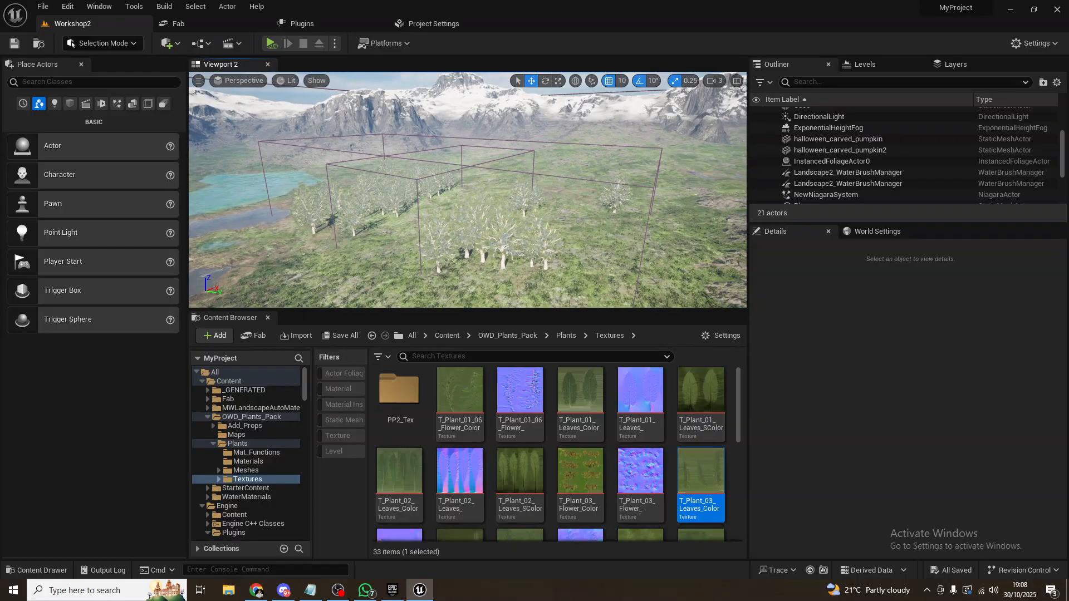
key(alt+Tab)
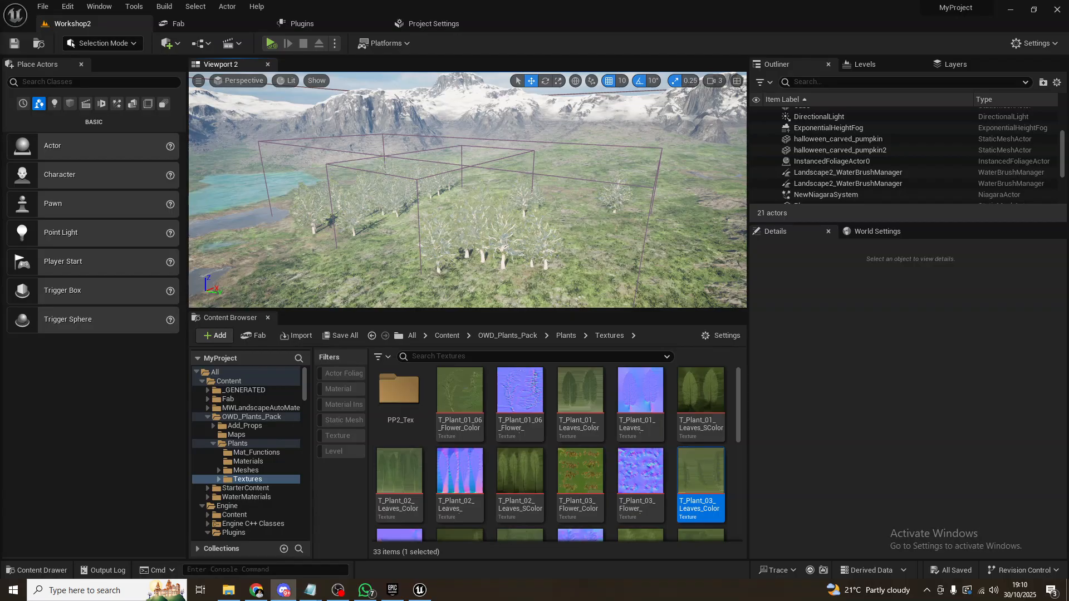
mouse_move(165, 290)
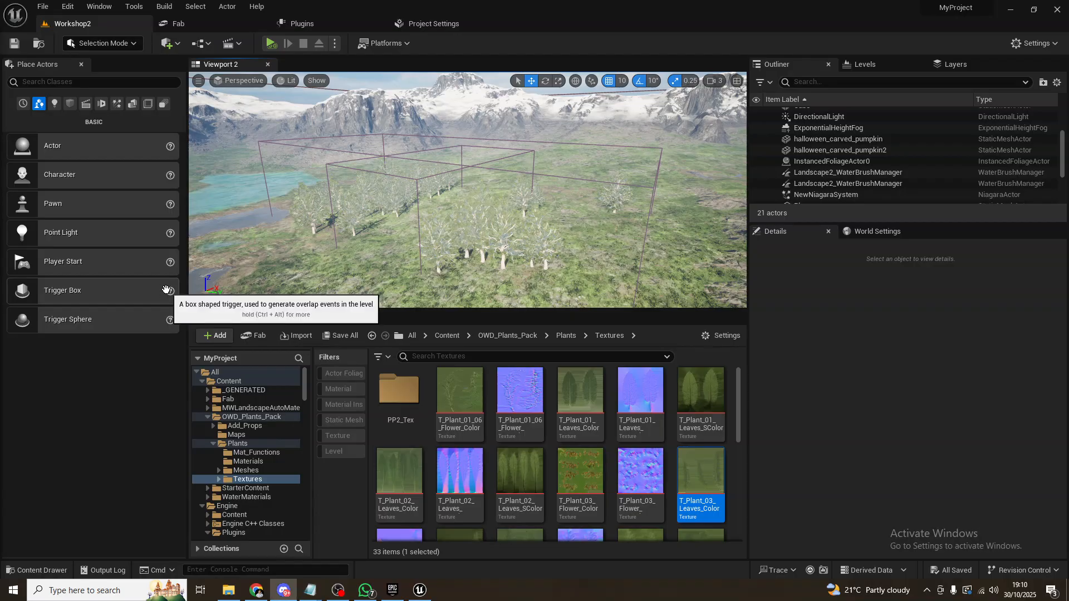